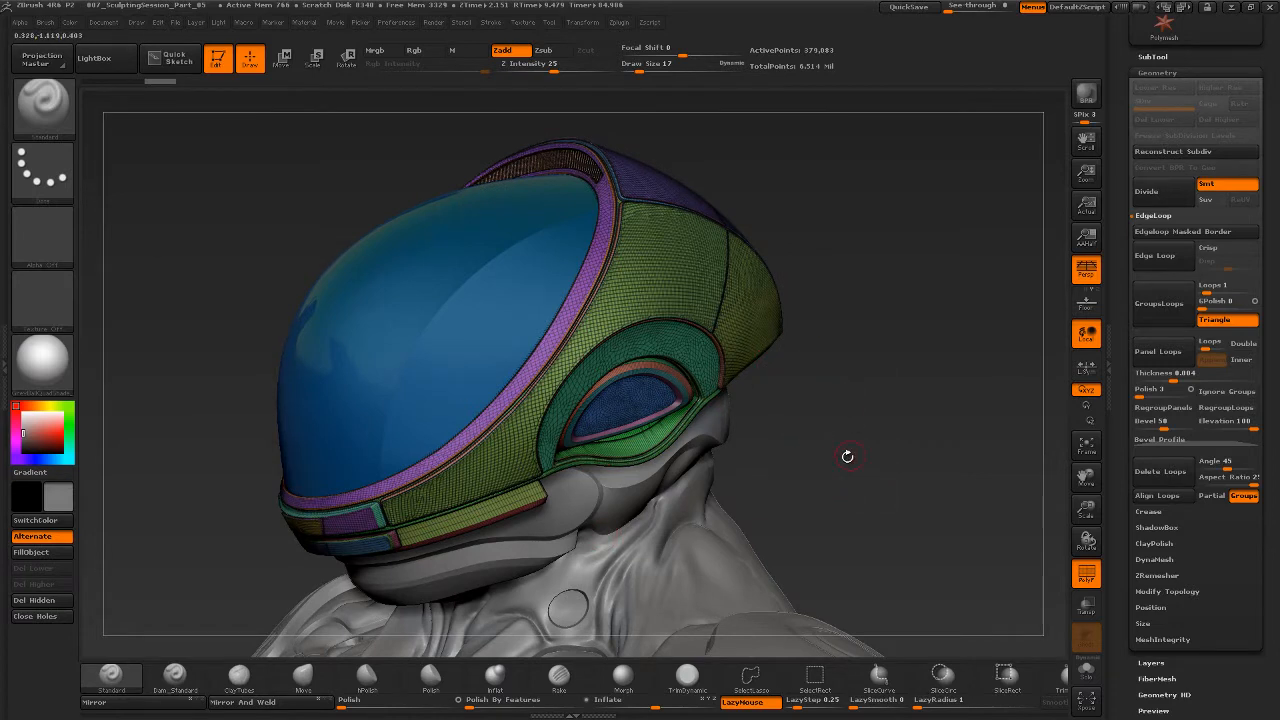
Make the Head subtool active and hide all the other subtools
{"action": "mouse_move", "coordinate": [833, 510]}
{"action": "left_mouse_down"}
{"action": "mouse_move", "coordinate": [870, 407]}
{"action": "mouse_move", "coordinate": [882, 446]}
{"action": "mouse_move", "coordinate": [778, 527]}
{"action": "left_mouse_up"}
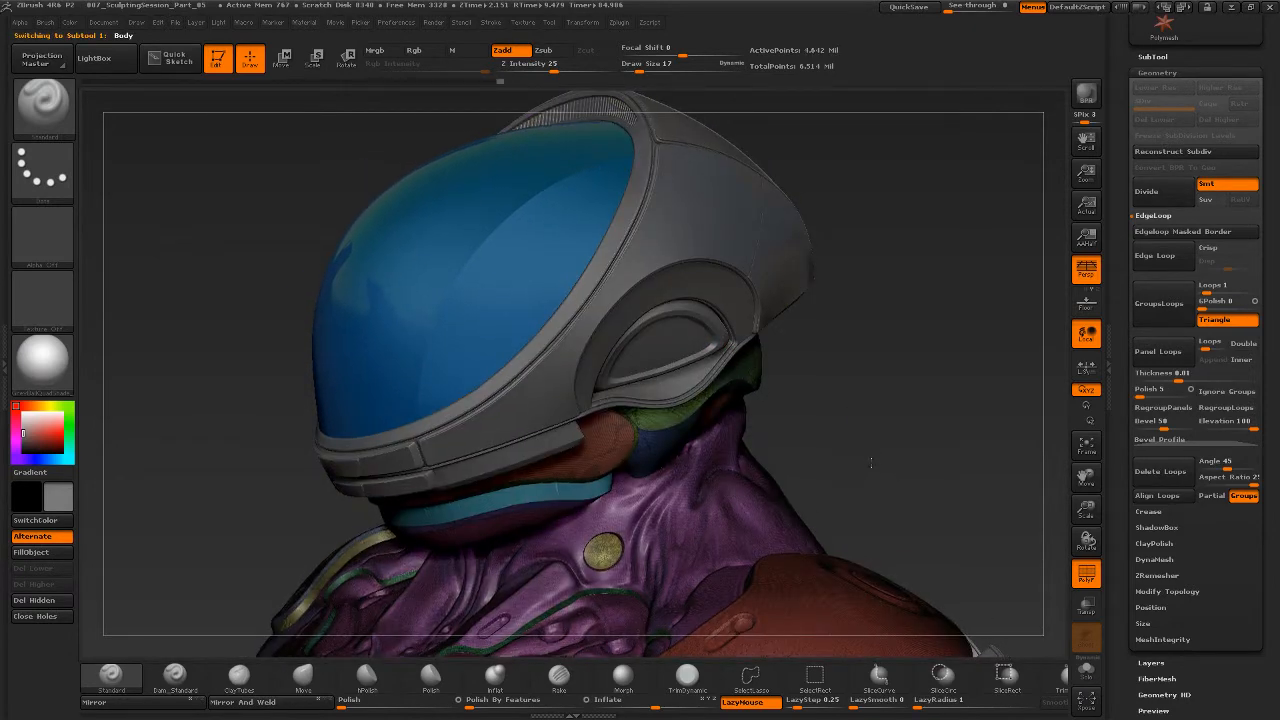
{"action": "left_click_drag", "start_coordinate": [860, 462], "coordinate": [916, 598]}
{"action": "left_click_drag", "start_coordinate": [854, 441], "coordinate": [897, 464], "text": "alt"}
{"action": "left_click_drag", "start_coordinate": [1121, 284], "coordinate": [1130, 350]}
{"action": "left_click", "coordinate": [1153, 562]}
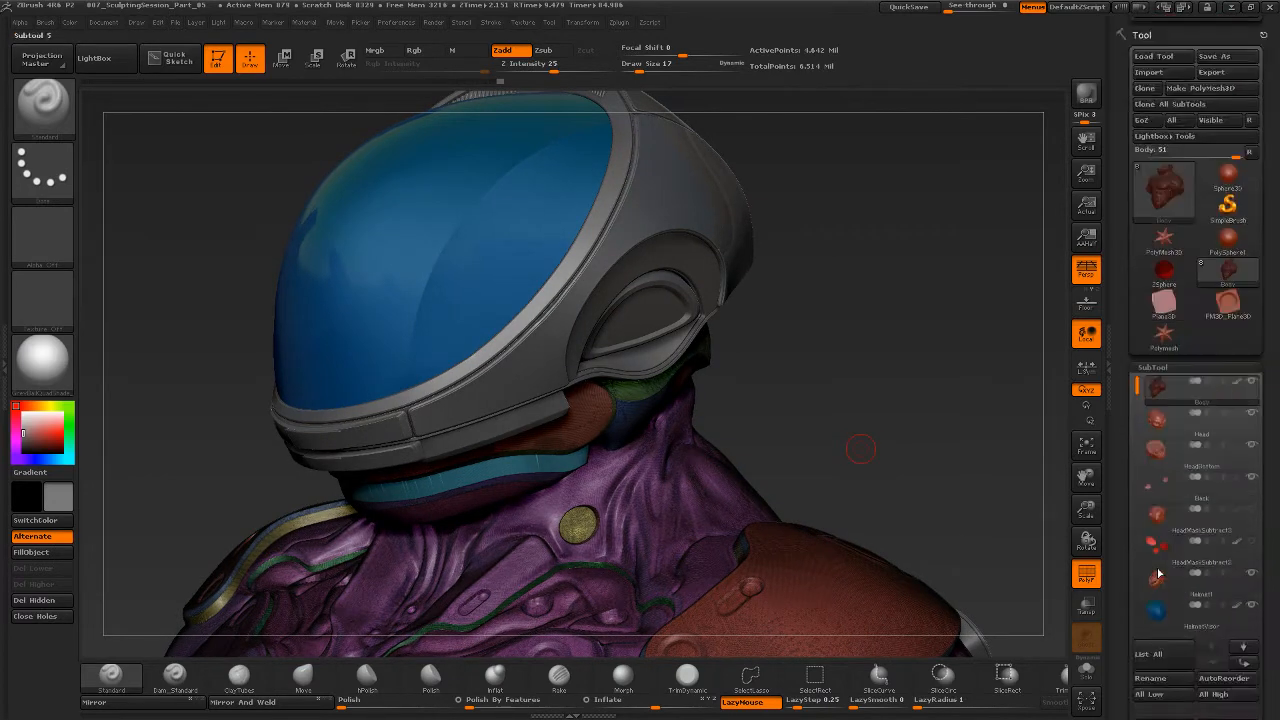
{"action": "left_click", "coordinate": [1155, 254]}
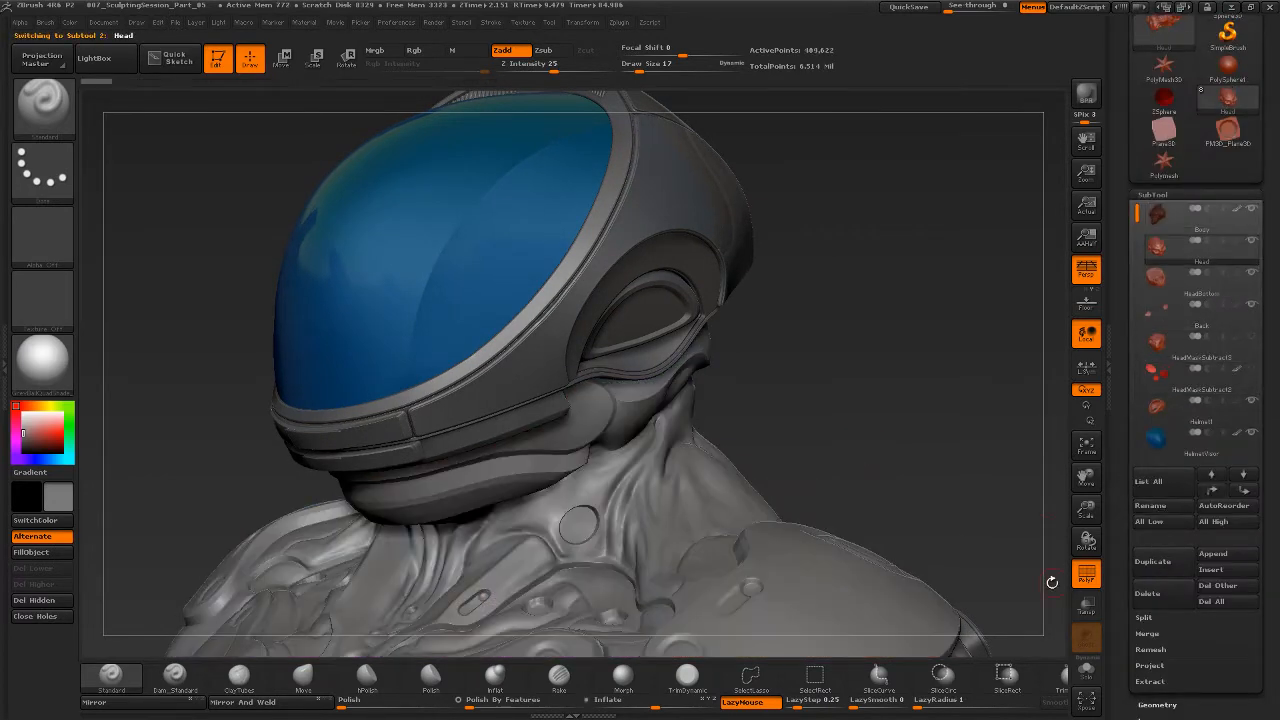
{"action": "left_click", "coordinate": [1254, 242]}
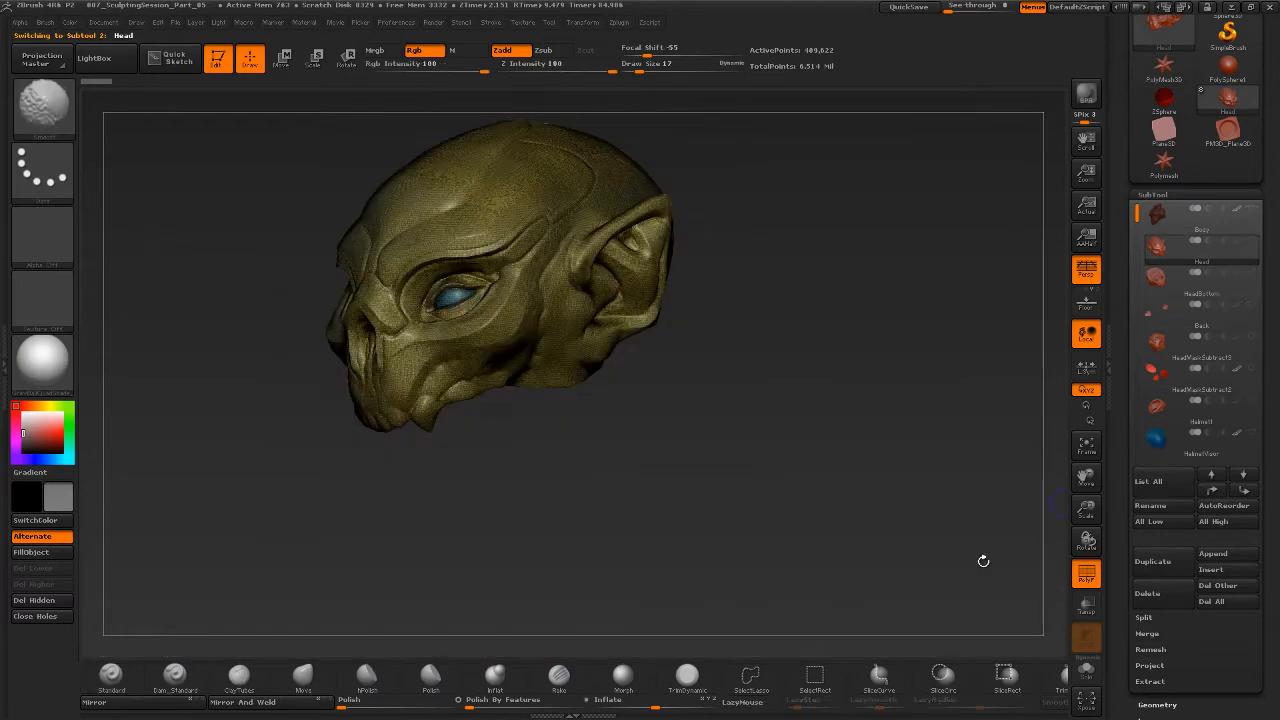
{"action": "left_click_drag", "start_coordinate": [823, 371], "coordinate": [870, 527], "text": "alt"}
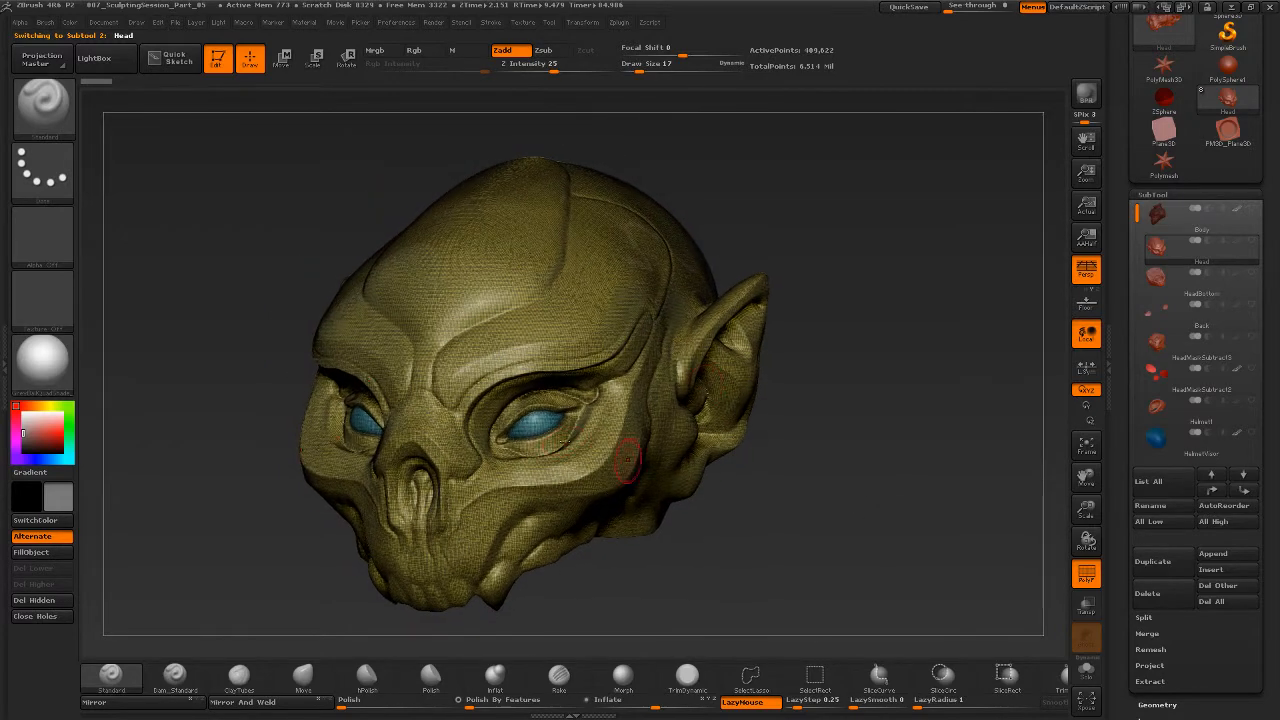
{"action": "left_click_drag", "start_coordinate": [848, 470], "coordinate": [703, 444]}
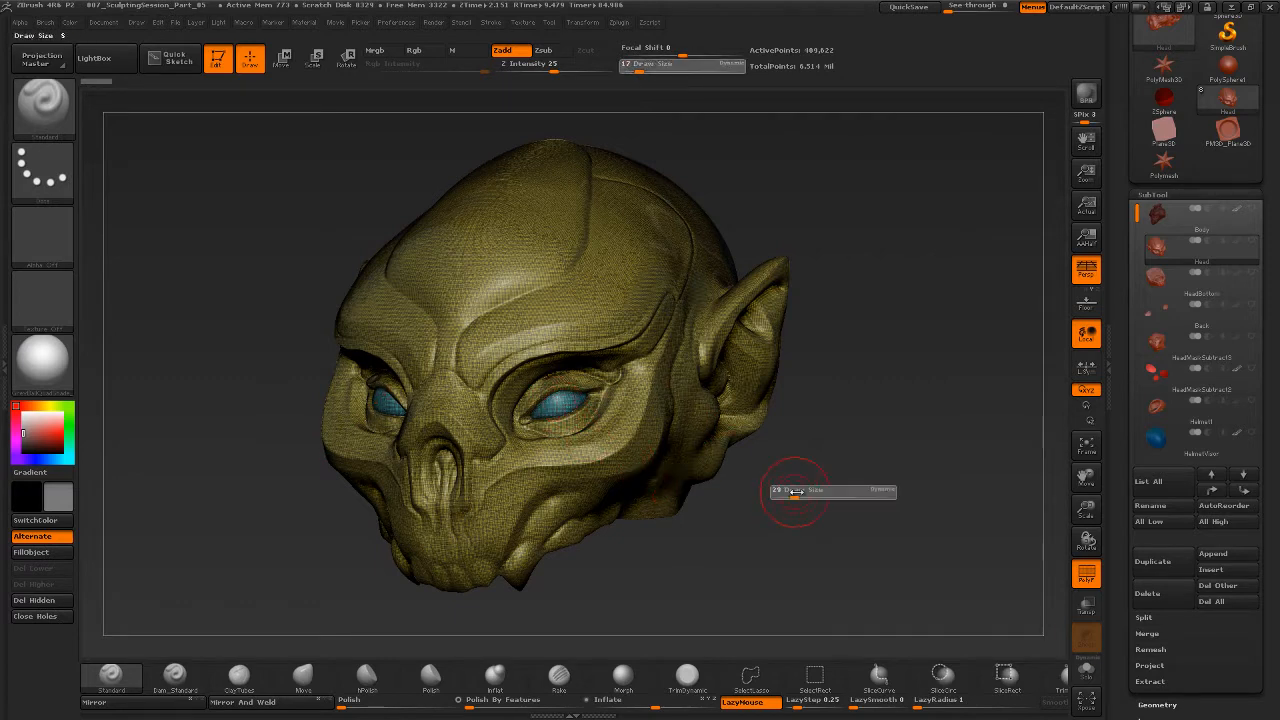
Isolate the eyeballs' polygroup on the Head subtool, and show the whole head again
{"action": "key", "text": "ctrl+shift"}
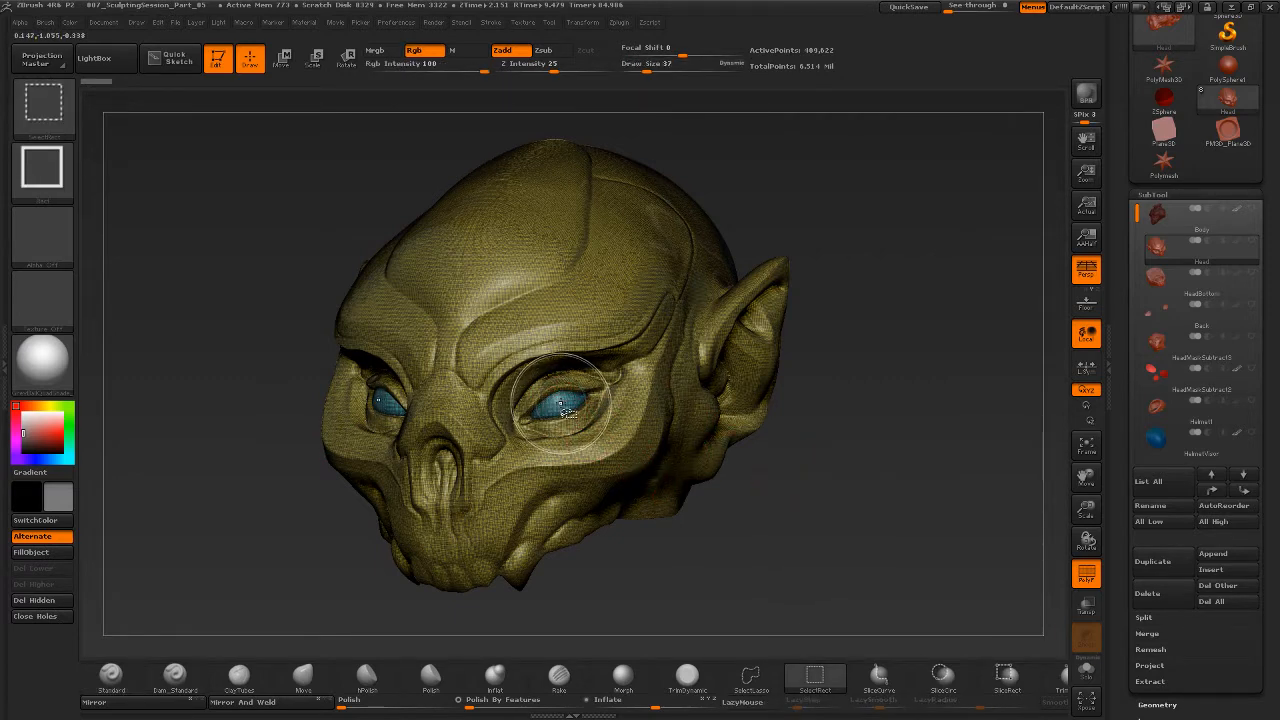
{"action": "left_click", "coordinate": [562, 406], "text": "ctrl+shift"}
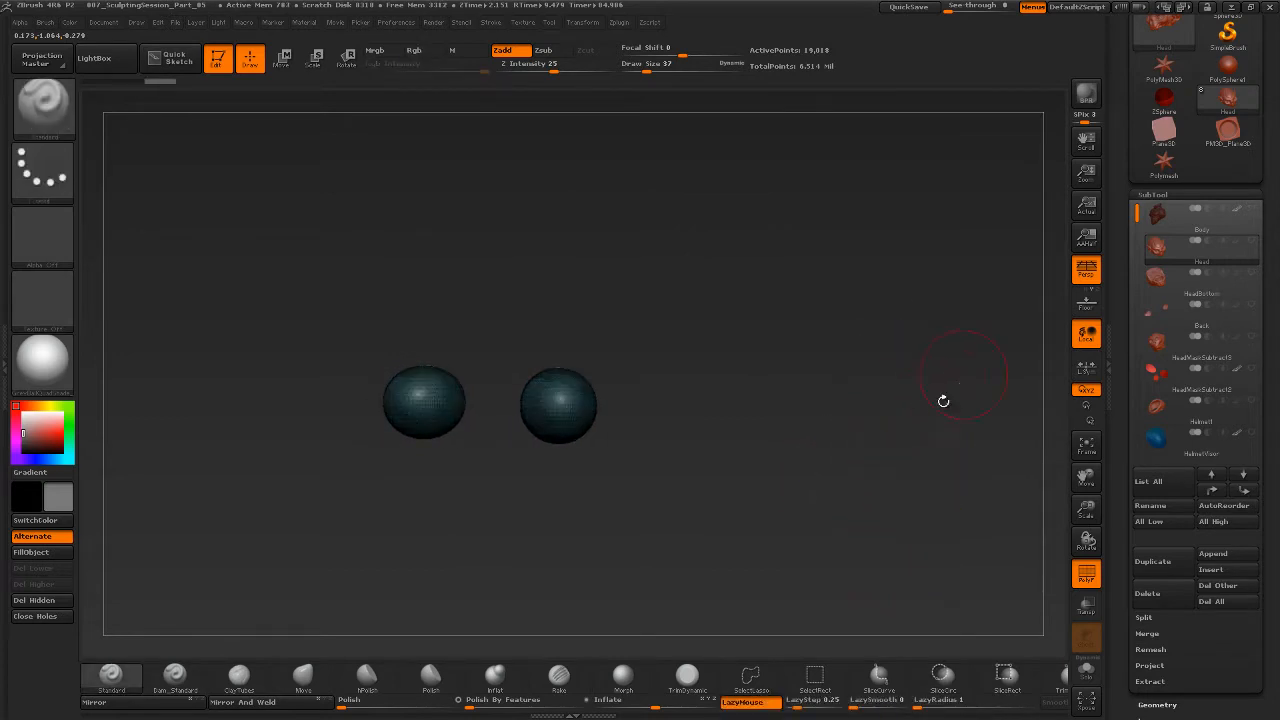
{"action": "key", "text": "ctrl+shift"}
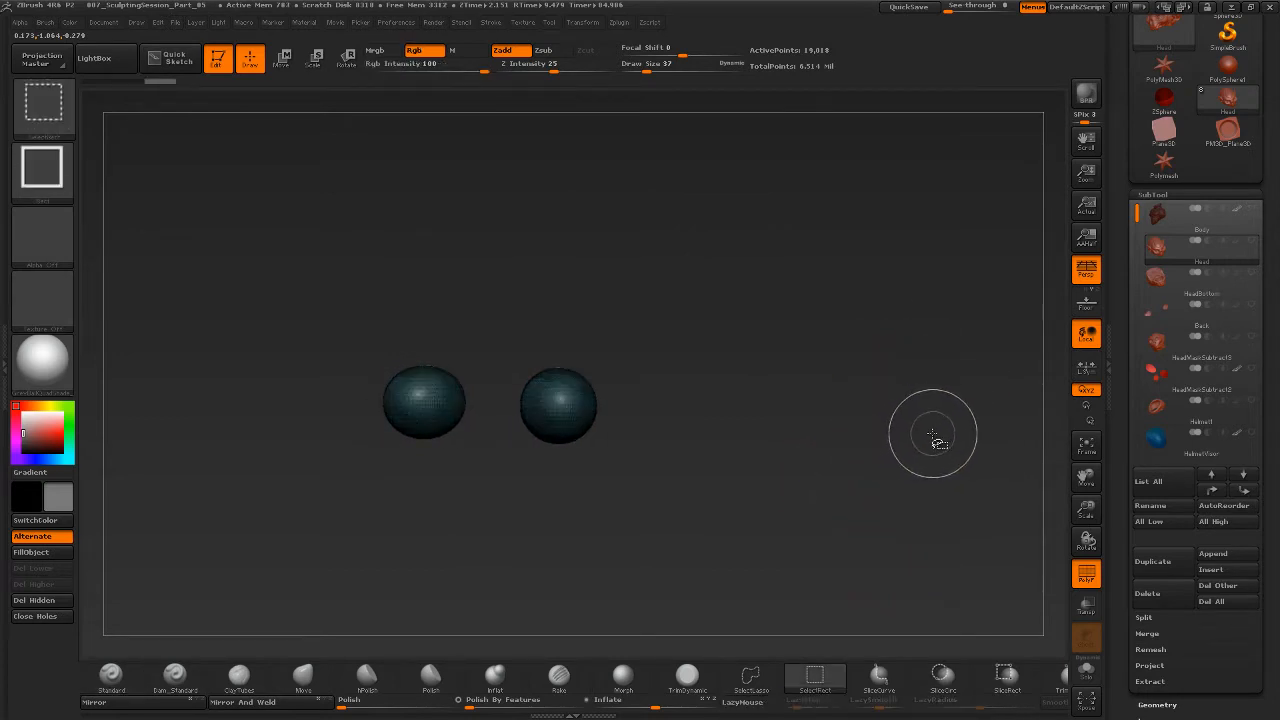
{"action": "left_click", "coordinate": [957, 567], "text": "ctrl+shift"}
Turn off the PolyFrame display and choose the Move brush with a draw size of 192
{"action": "left_click_drag", "start_coordinate": [915, 504], "coordinate": [1121, 549]}
{"action": "left_click", "coordinate": [1086, 572]}
{"action": "mouse_move", "coordinate": [842, 521]}
{"action": "left_mouse_down"}
{"action": "mouse_move", "coordinate": [748, 476]}
{"action": "mouse_move", "coordinate": [801, 491]}
{"action": "left_mouse_up"}
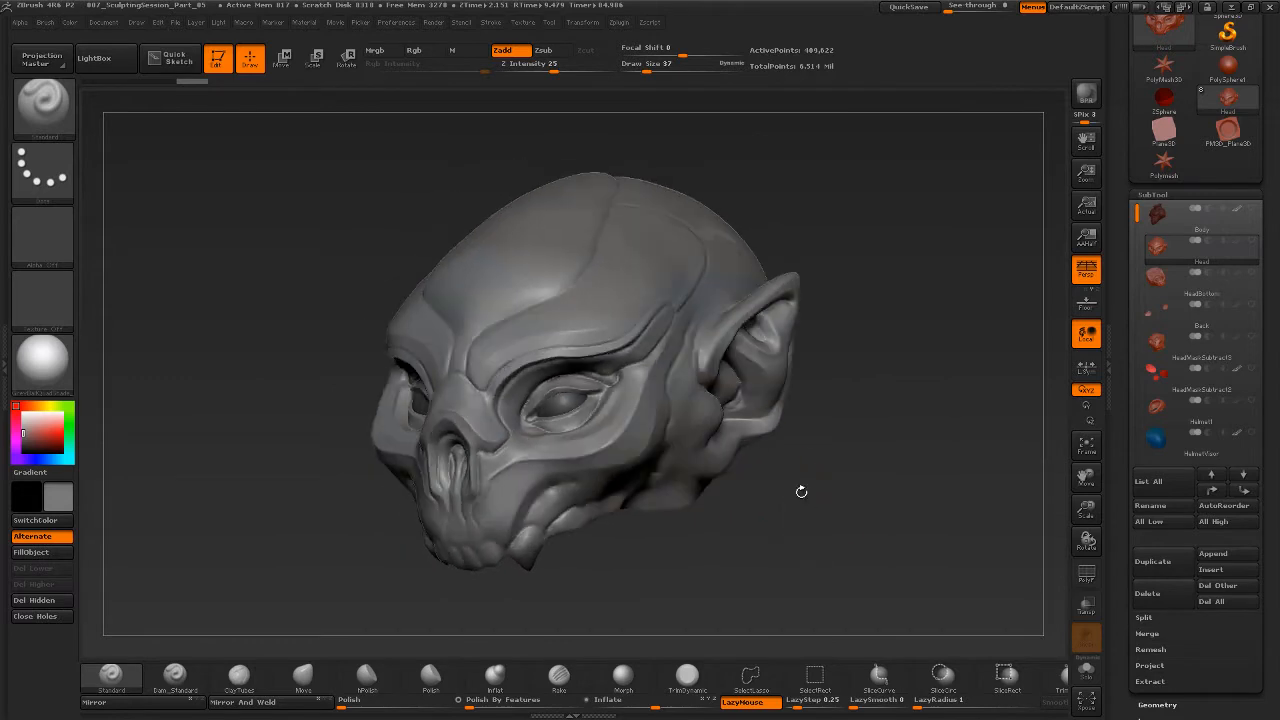
{"action": "key", "text": "b"}
{"action": "key", "text": "m"}
{"action": "key", "text": "v"}
{"action": "key", "text": "s"}
{"action": "left_click_drag", "start_coordinate": [656, 420], "coordinate": [669, 420]}
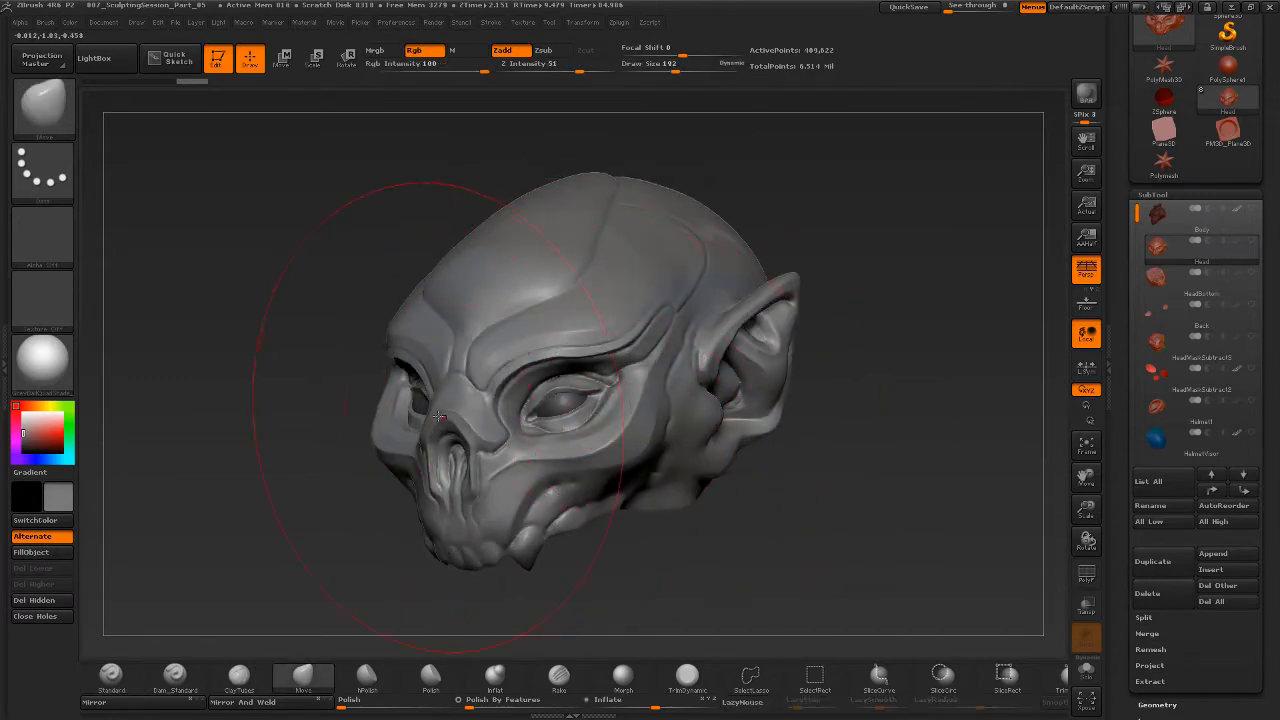
Try a Move stroke on the bridge of the nose and undo it
{"action": "mouse_move", "coordinate": [438, 410]}
{"action": "left_mouse_down"}
{"action": "mouse_move", "coordinate": [427, 414]}
{"action": "mouse_move", "coordinate": [516, 402]}
{"action": "left_mouse_up"}
{"action": "key", "text": "ctrl+z"}
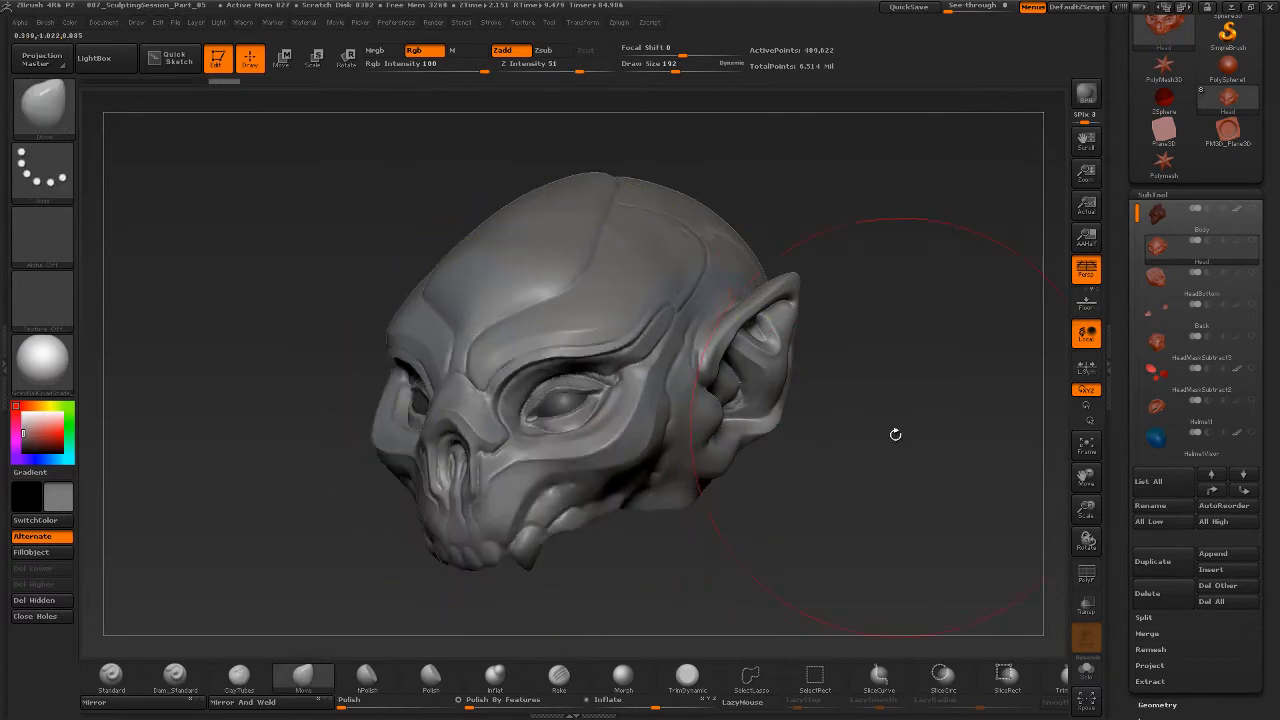
{"action": "key", "text": "f"}
{"action": "mouse_move", "coordinate": [895, 437]}
{"action": "left_mouse_down"}
{"action": "mouse_move", "coordinate": [863, 437]}
{"action": "mouse_move", "coordinate": [873, 461]}
{"action": "mouse_move", "coordinate": [910, 464]}
{"action": "left_mouse_up"}
{"action": "key", "text": "ctrl+z"}
{"action": "key", "text": "ctrl+z"}
{"action": "key", "text": "ctrl+shift+z"}
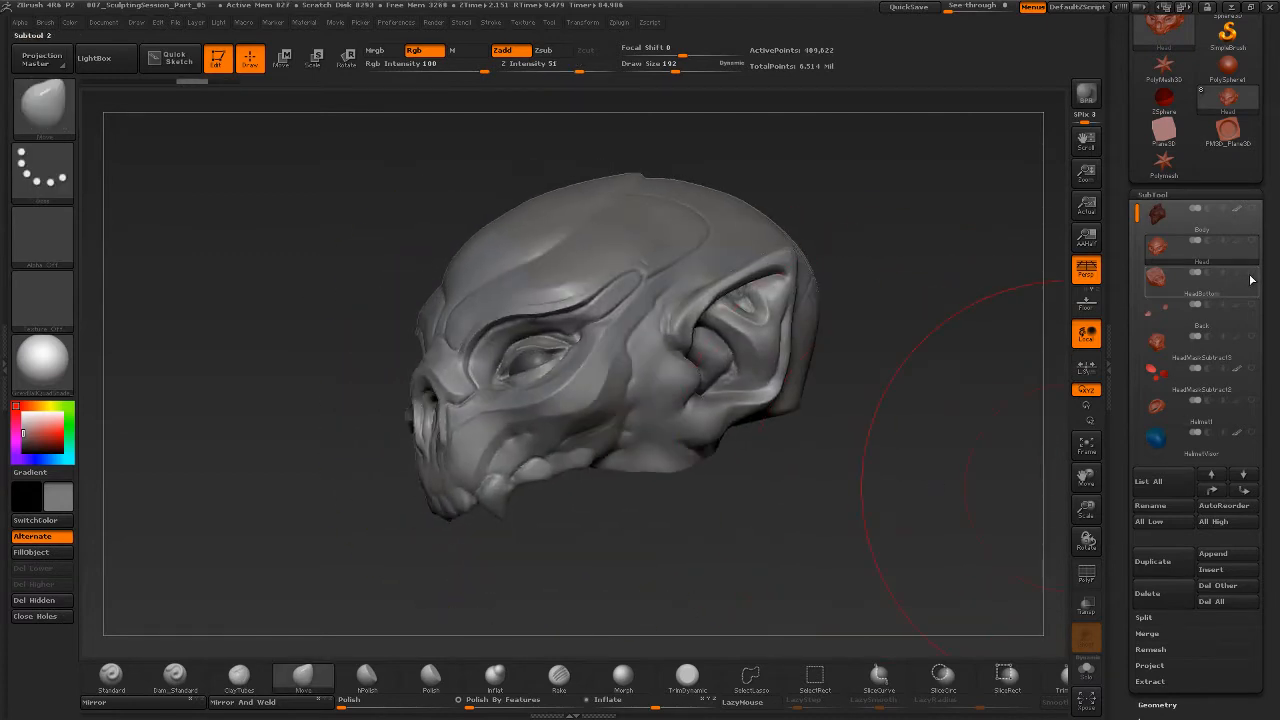
Show the HeadBottom subtool together with the head and turn on PolyFrame, using a draw size of 94
{"action": "mouse_move", "coordinate": [805, 470]}
{"action": "left_mouse_down"}
{"action": "mouse_move", "coordinate": [837, 497]}
{"action": "mouse_move", "coordinate": [858, 380]}
{"action": "mouse_move", "coordinate": [878, 399]}
{"action": "mouse_move", "coordinate": [866, 397]}
{"action": "mouse_move", "coordinate": [874, 426]}
{"action": "mouse_move", "coordinate": [860, 418]}
{"action": "mouse_move", "coordinate": [893, 404]}
{"action": "mouse_move", "coordinate": [894, 380]}
{"action": "mouse_move", "coordinate": [882, 406]}
{"action": "mouse_move", "coordinate": [917, 444]}
{"action": "left_mouse_up"}
{"action": "key", "text": "s"}
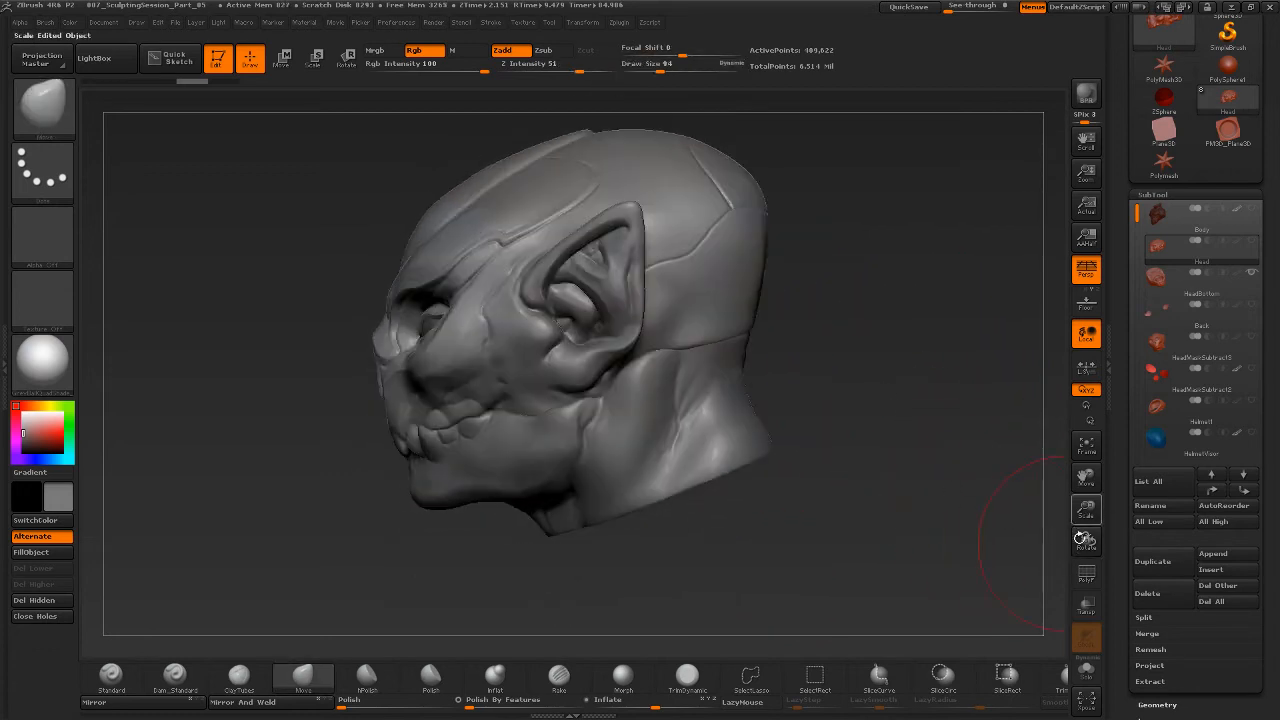
{"action": "key", "text": "shift+f"}
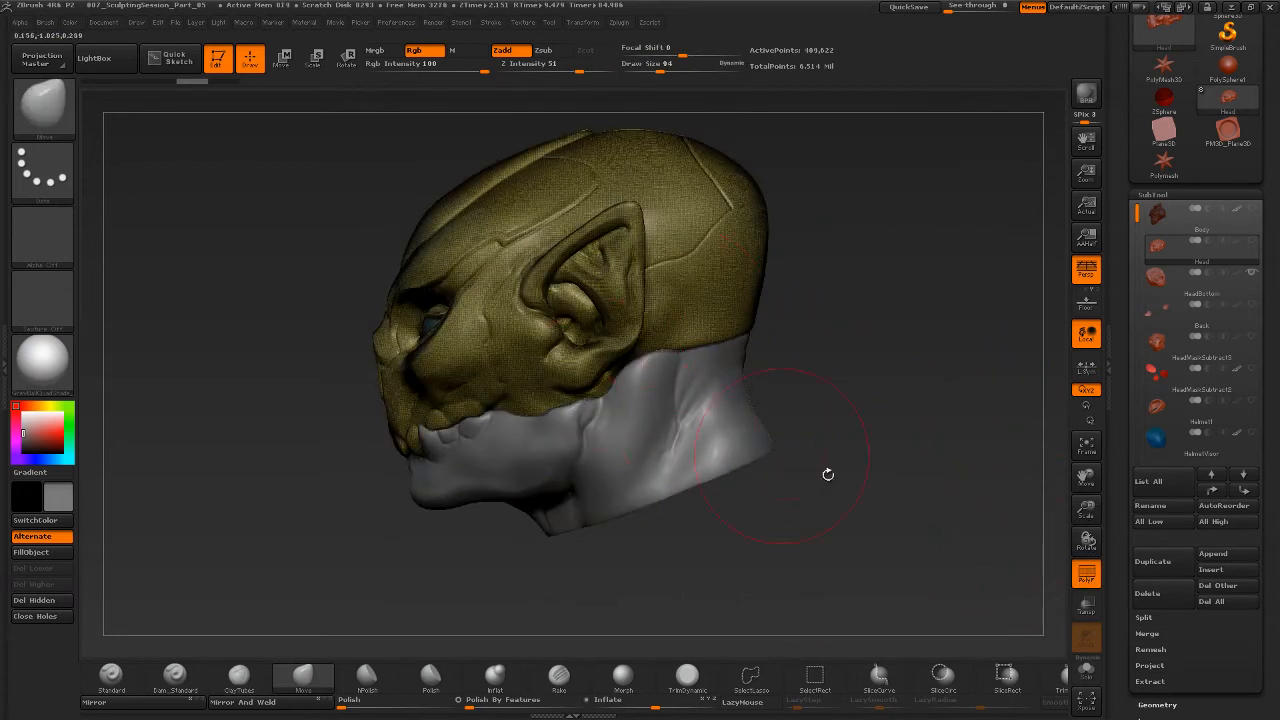
Switch to the HeadBottom subtool to check its polygroups, and return to the Head subtool
{"action": "left_click", "coordinate": [1160, 294]}
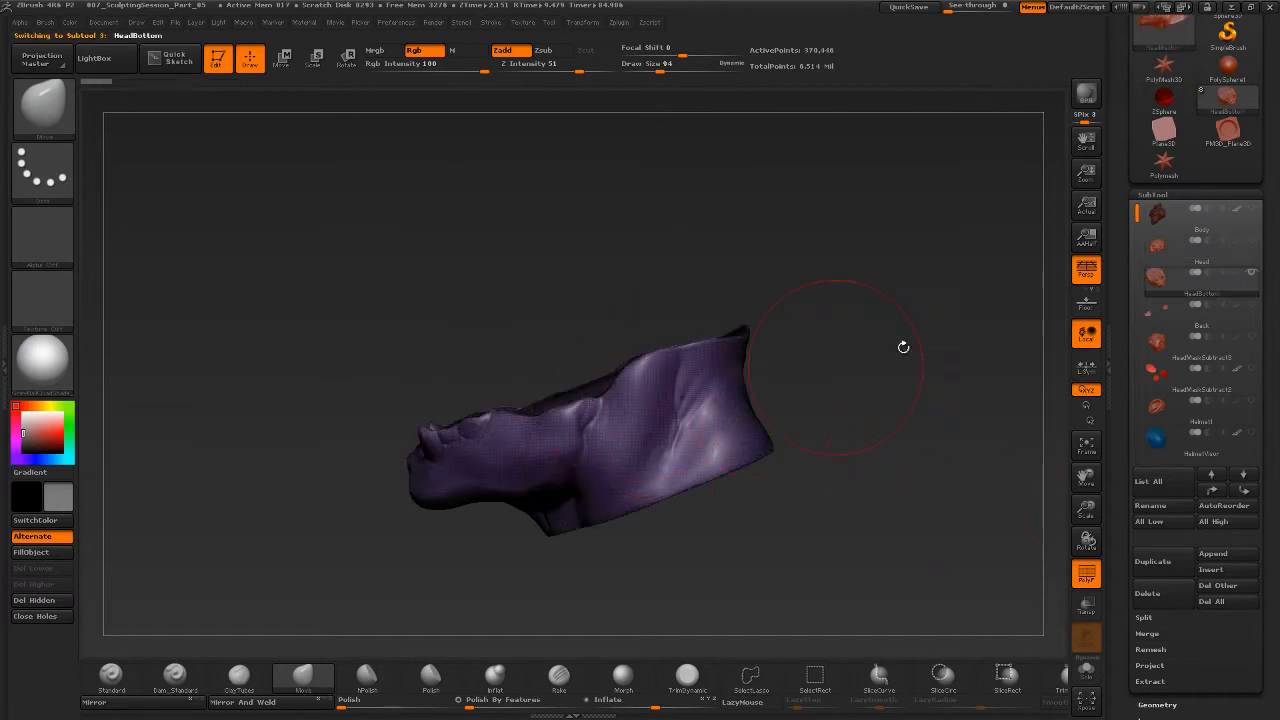
{"action": "left_click", "coordinate": [1160, 262]}
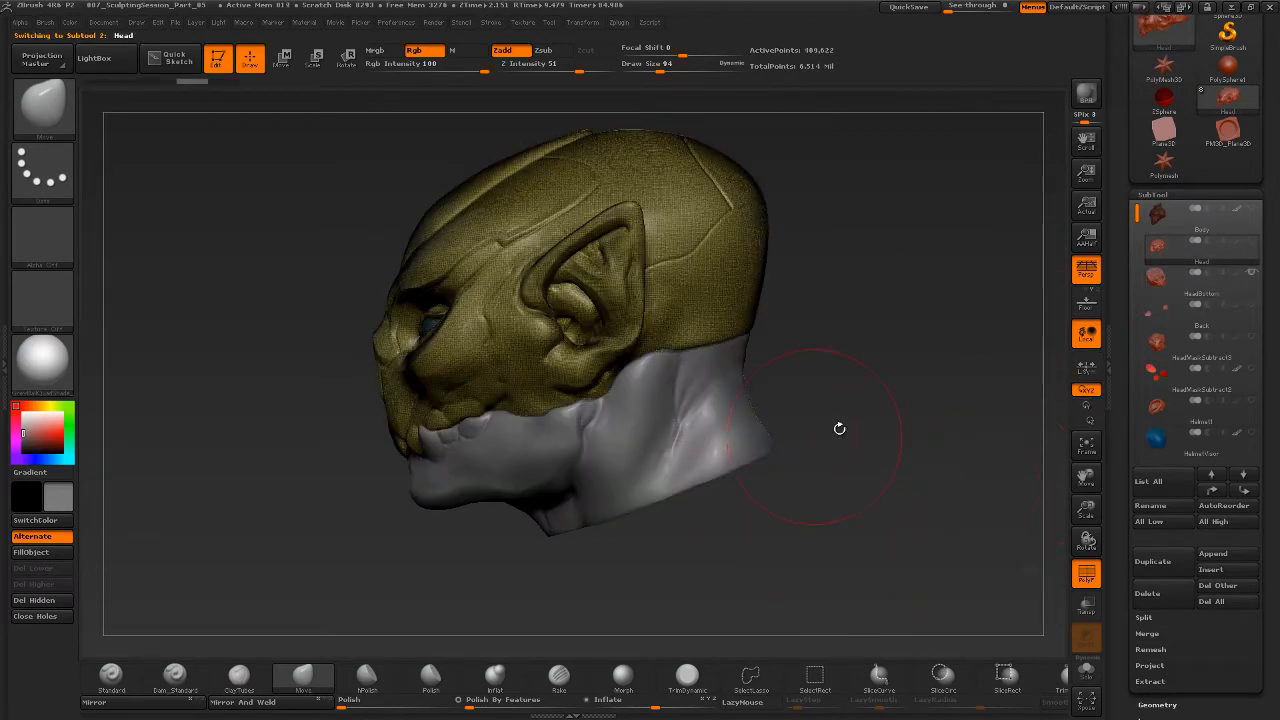
{"action": "left_click_drag", "start_coordinate": [839, 428], "coordinate": [1000, 440]}
Look at the Groups Split option among the subtool splitting commands, and collapse that section
{"action": "scroll", "coordinate": [1147, 418], "scroll_direction": "down", "scroll_amount": 5}
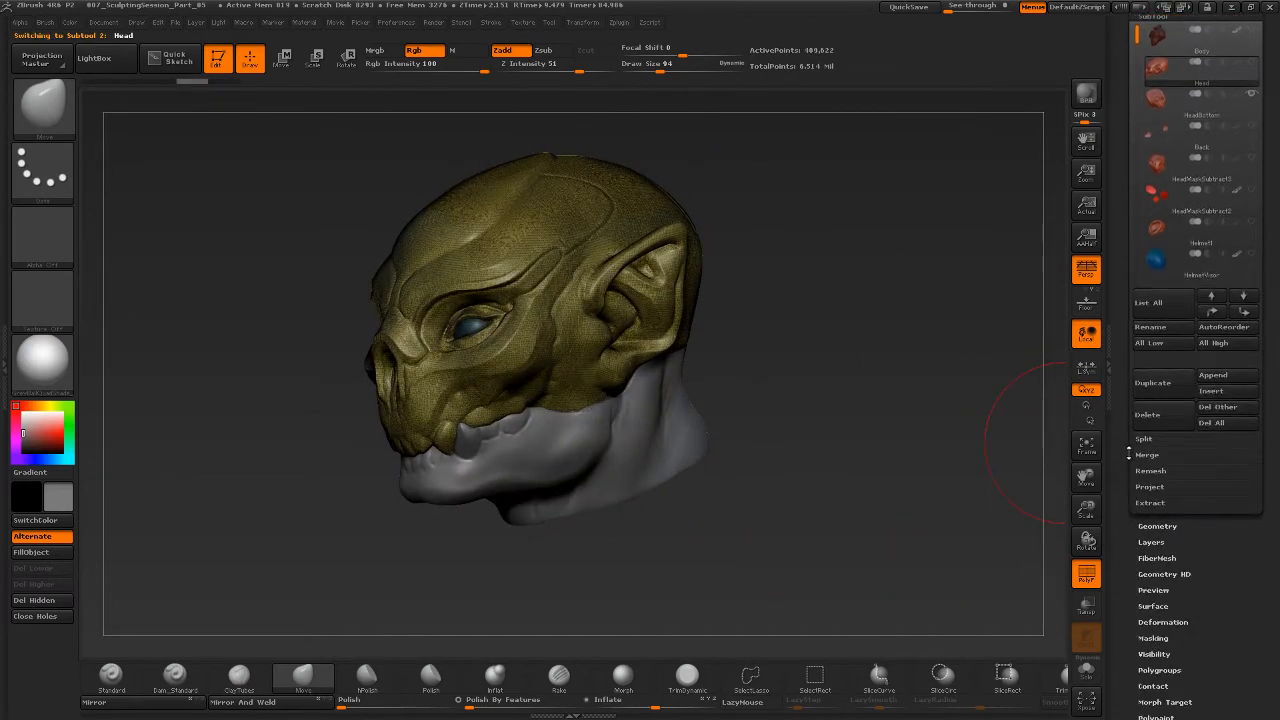
{"action": "left_click", "coordinate": [1145, 409]}
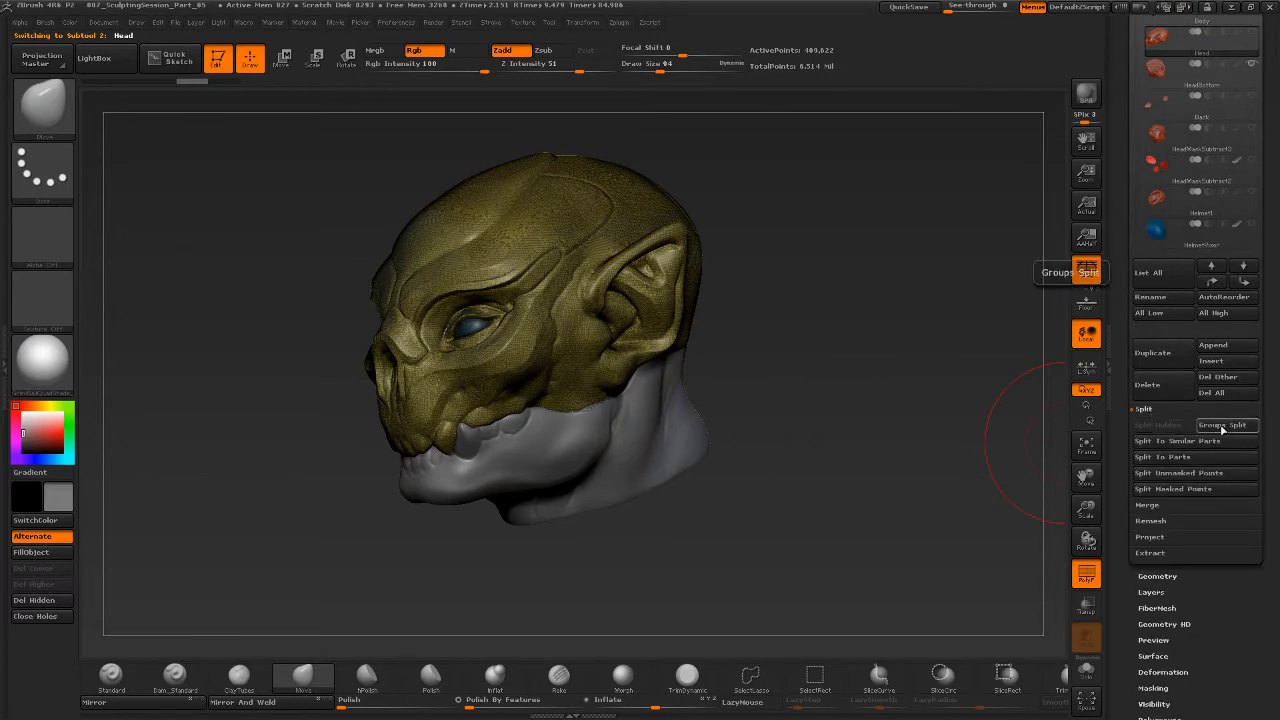
{"action": "left_click", "coordinate": [1164, 414]}
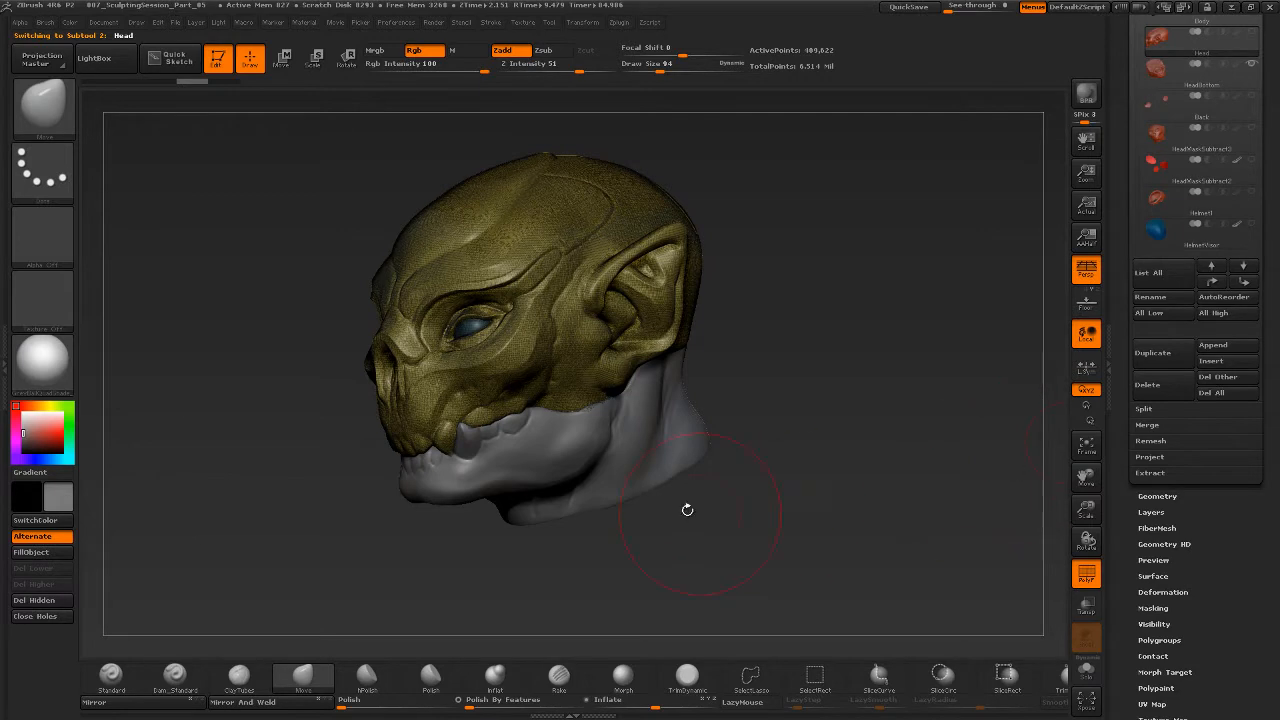
Mask the inner surface and outer rim of the ear on the Head subtool with a draw size of 33
{"action": "left_click_drag", "start_coordinate": [840, 444], "coordinate": [922, 440]}
{"action": "left_click_drag", "start_coordinate": [744, 426], "coordinate": [717, 394], "text": "alt"}
{"action": "key", "text": "s"}
{"action": "mouse_move", "coordinate": [786, 354]}
{"action": "left_mouse_down"}
{"action": "mouse_move", "coordinate": [774, 352]}
{"action": "mouse_move", "coordinate": [790, 380]}
{"action": "mouse_move", "coordinate": [817, 396]}
{"action": "left_mouse_up"}
{"action": "mouse_move", "coordinate": [783, 389]}
{"action": "left_mouse_down"}
{"action": "mouse_move", "coordinate": [806, 391]}
{"action": "mouse_move", "coordinate": [768, 446]}
{"action": "mouse_move", "coordinate": [840, 454]}
{"action": "mouse_move", "coordinate": [802, 447]}
{"action": "left_mouse_up"}
{"action": "mouse_move", "coordinate": [825, 447]}
{"action": "left_mouse_down", "text": "alt"}
{"action": "mouse_move", "coordinate": [911, 446]}
{"action": "mouse_move", "coordinate": [805, 438]}
{"action": "left_mouse_up", "text": "alt"}
{"action": "left_click_drag", "start_coordinate": [805, 438], "coordinate": [733, 425]}
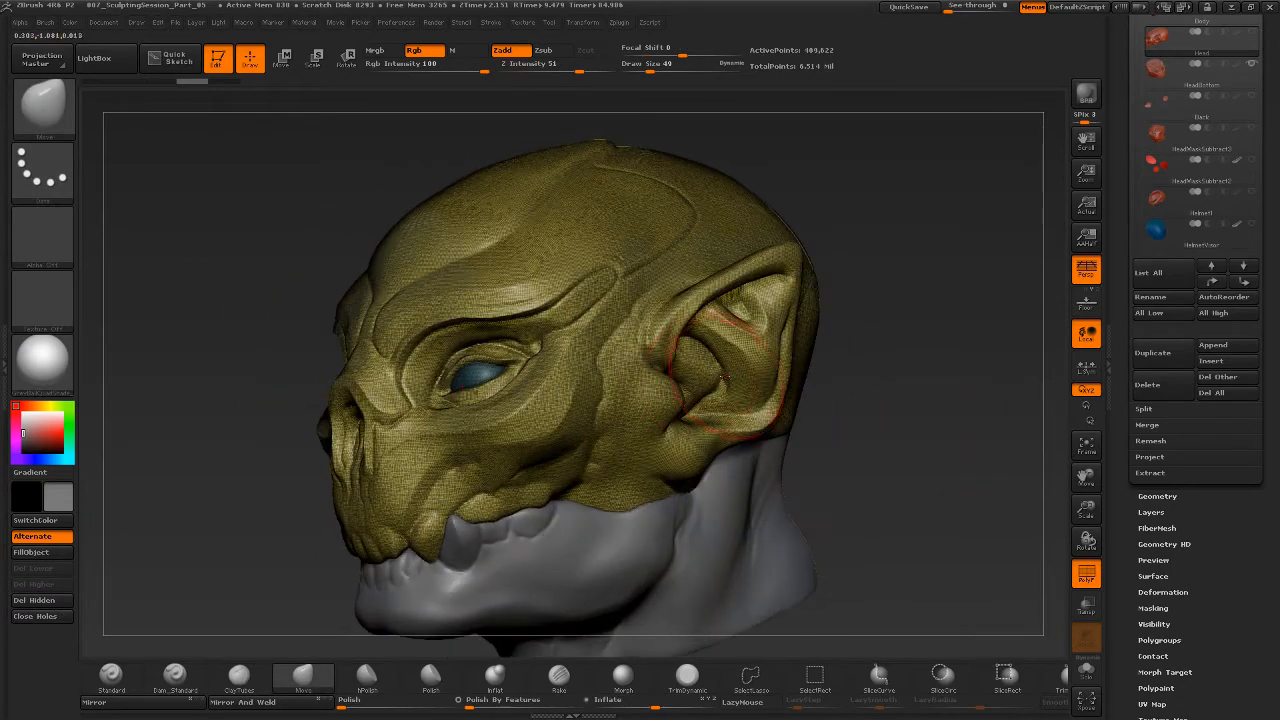
{"action": "key", "text": "s"}
{"action": "left_click_drag", "start_coordinate": [734, 374], "coordinate": [729, 374]}
{"action": "mouse_move", "coordinate": [894, 393]}
{"action": "left_mouse_down"}
{"action": "mouse_move", "coordinate": [832, 388]}
{"action": "mouse_move", "coordinate": [845, 386]}
{"action": "left_mouse_up"}
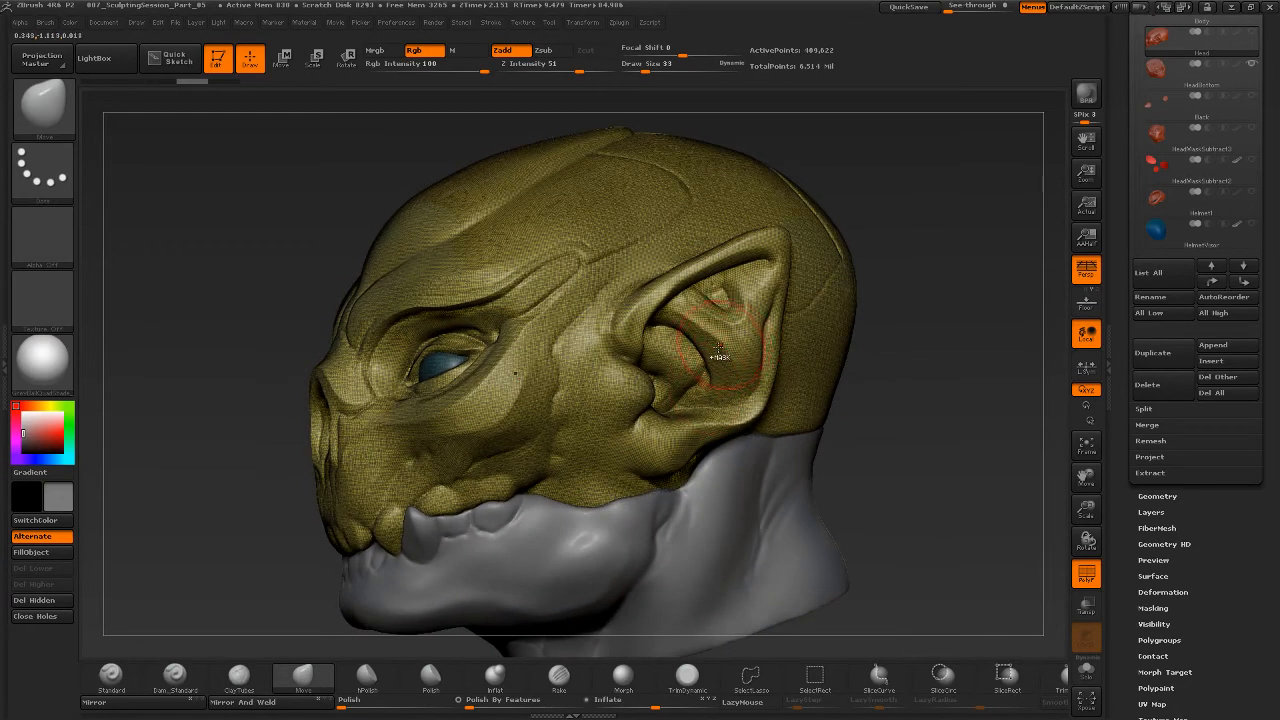
{"action": "mouse_move", "coordinate": [719, 347]}
{"action": "left_mouse_down", "text": "ctrl"}
{"action": "mouse_move", "coordinate": [738, 338]}
{"action": "mouse_move", "coordinate": [708, 366]}
{"action": "mouse_move", "coordinate": [690, 335]}
{"action": "mouse_move", "coordinate": [766, 260]}
{"action": "mouse_move", "coordinate": [660, 300]}
{"action": "mouse_move", "coordinate": [650, 440]}
{"action": "mouse_move", "coordinate": [728, 397]}
{"action": "left_mouse_up", "text": "ctrl"}
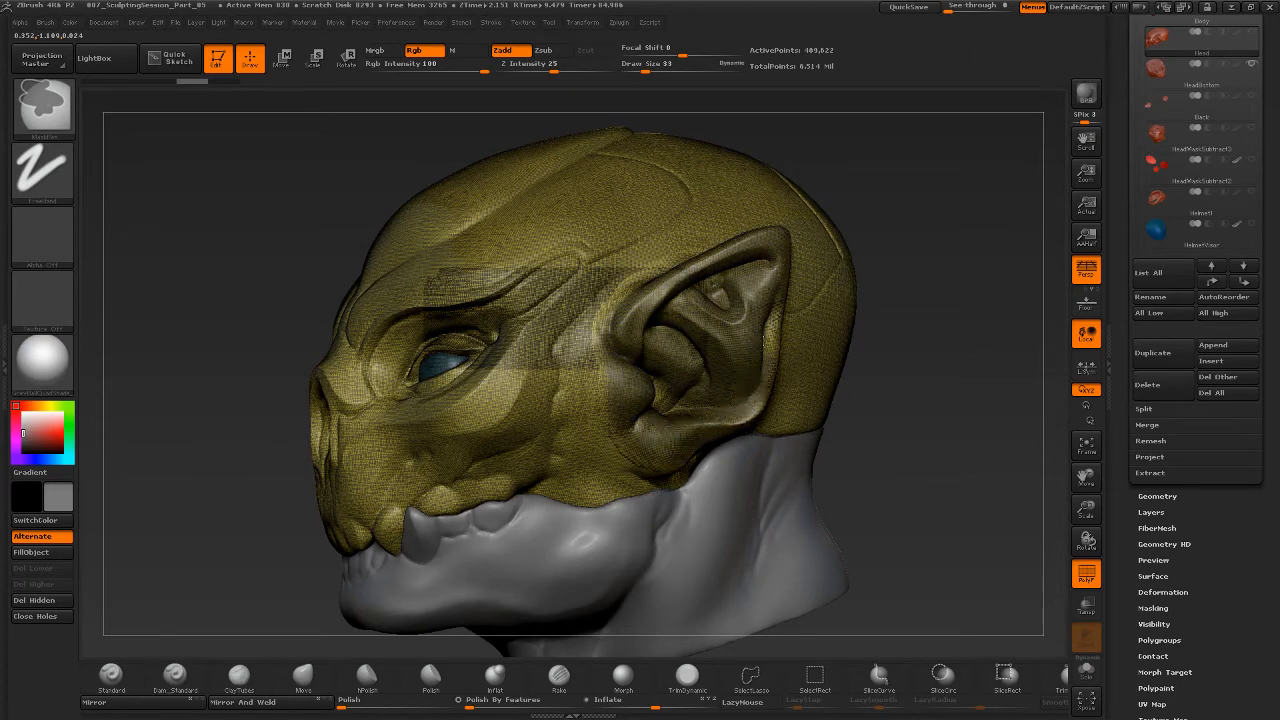
{"action": "mouse_move", "coordinate": [729, 259]}
{"action": "left_mouse_down", "text": "ctrl"}
{"action": "mouse_move", "coordinate": [662, 392]}
{"action": "mouse_move", "coordinate": [742, 330]}
{"action": "left_mouse_up", "text": "ctrl"}
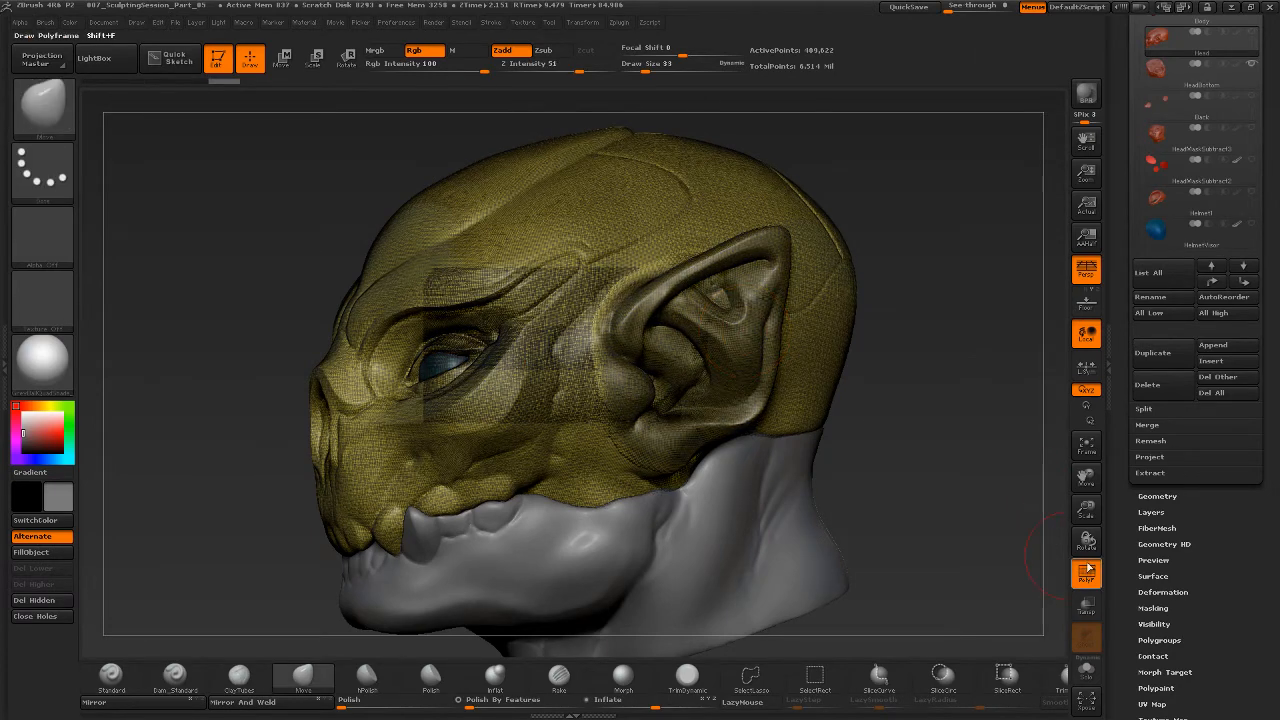
Turn off PolyFrame and extend the mask over the back of the ear
{"action": "left_click", "coordinate": [1087, 573]}
{"action": "left_click_drag", "start_coordinate": [918, 383], "coordinate": [800, 371]}
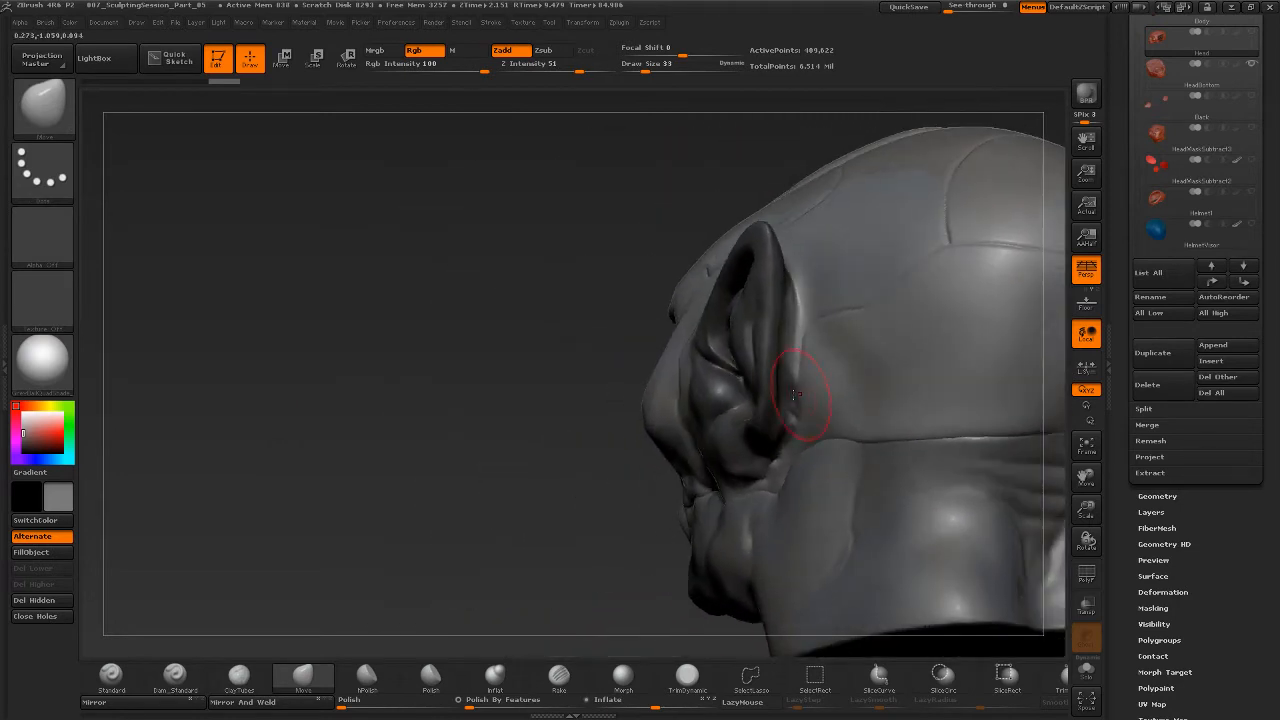
{"action": "left_click_drag", "start_coordinate": [766, 444], "coordinate": [776, 268], "text": "ctrl"}
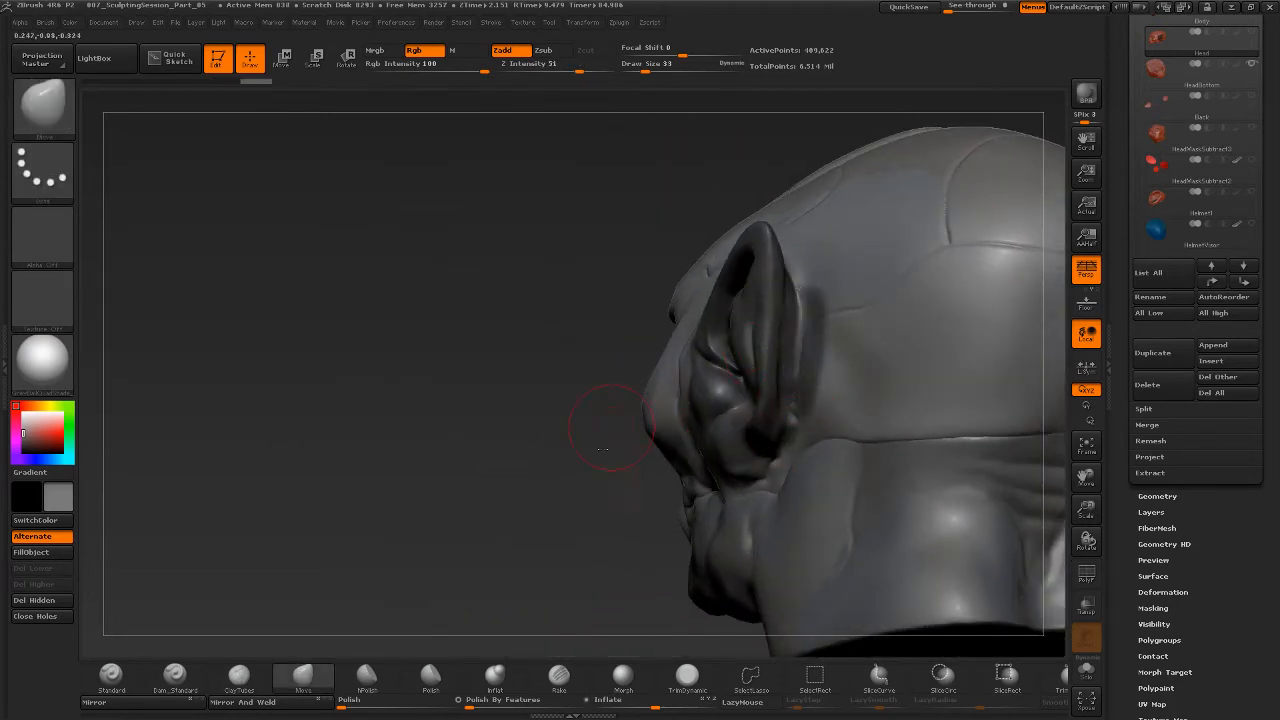
{"action": "left_click_drag", "start_coordinate": [614, 391], "coordinate": [570, 488]}
{"action": "left_click_drag", "start_coordinate": [766, 374], "coordinate": [748, 301], "text": "ctrl"}
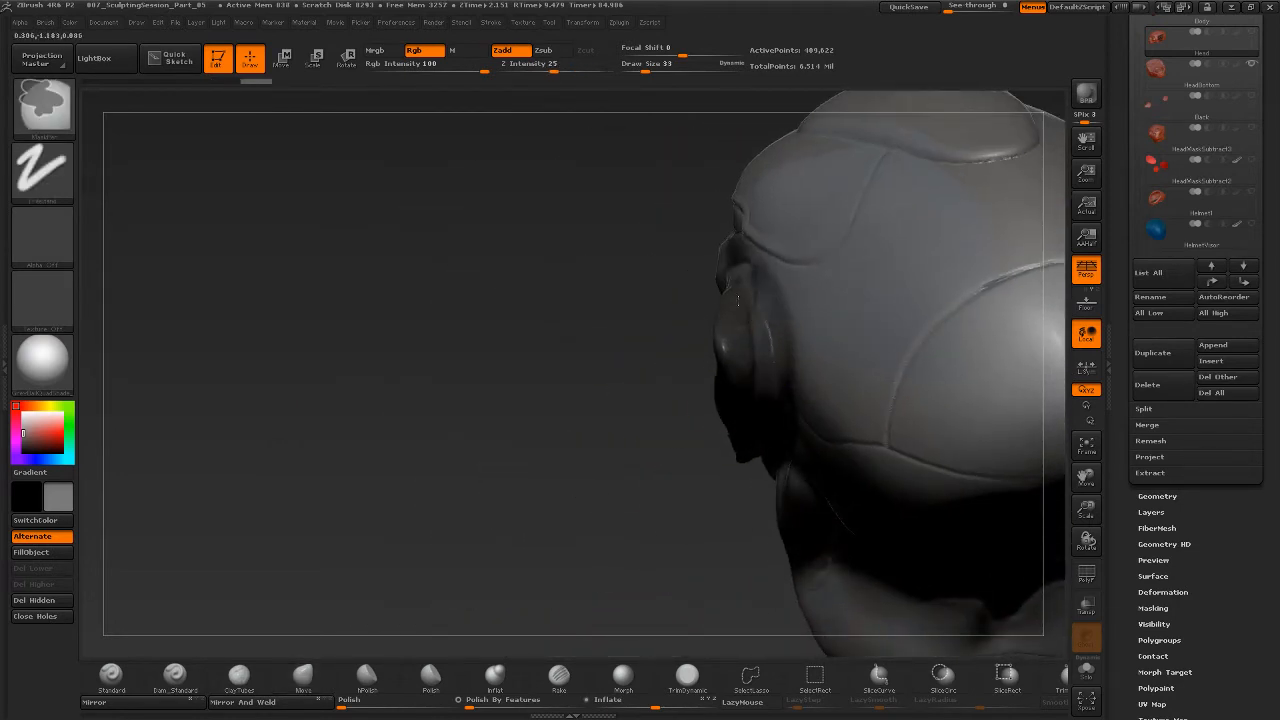
Set the draw size to 14 and clean up the excess mask behind and beneath the ear
{"action": "mouse_move", "coordinate": [626, 480]}
{"action": "left_mouse_down"}
{"action": "mouse_move", "coordinate": [730, 458]}
{"action": "mouse_move", "coordinate": [722, 450]}
{"action": "left_mouse_up"}
{"action": "mouse_move", "coordinate": [505, 527]}
{"action": "left_mouse_down"}
{"action": "mouse_move", "coordinate": [515, 509]}
{"action": "mouse_move", "coordinate": [480, 534]}
{"action": "mouse_move", "coordinate": [406, 486]}
{"action": "mouse_move", "coordinate": [410, 450]}
{"action": "left_mouse_up"}
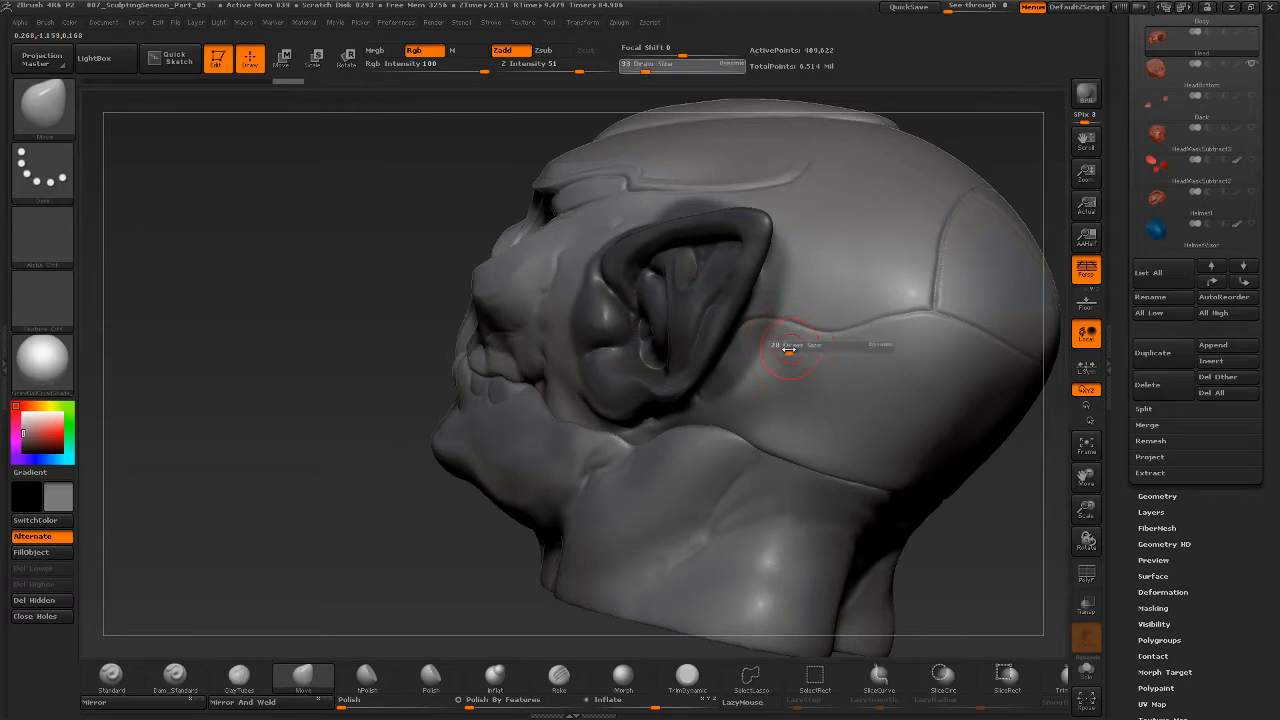
{"action": "key", "text": "ctrl"}
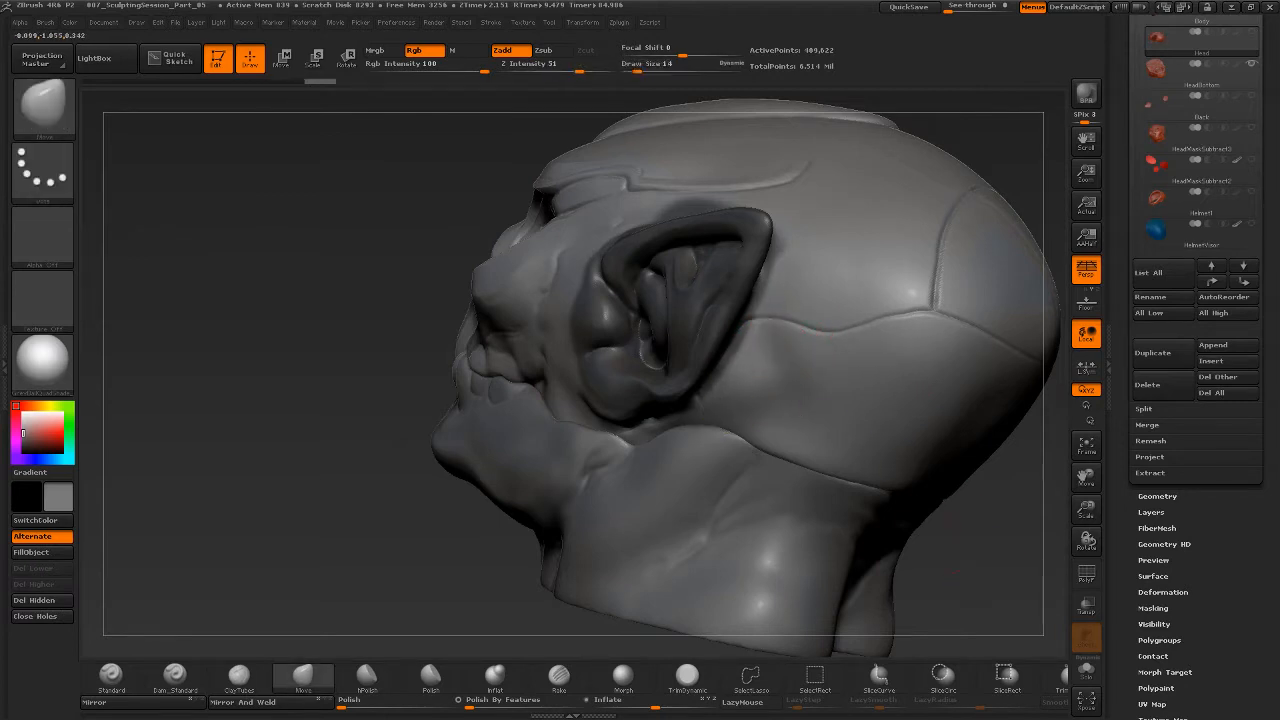
{"action": "mouse_move", "coordinate": [989, 591]}
{"action": "left_mouse_down"}
{"action": "mouse_move", "coordinate": [945, 567]}
{"action": "mouse_move", "coordinate": [950, 495]}
{"action": "left_mouse_up"}
{"action": "key", "text": "ctrl"}
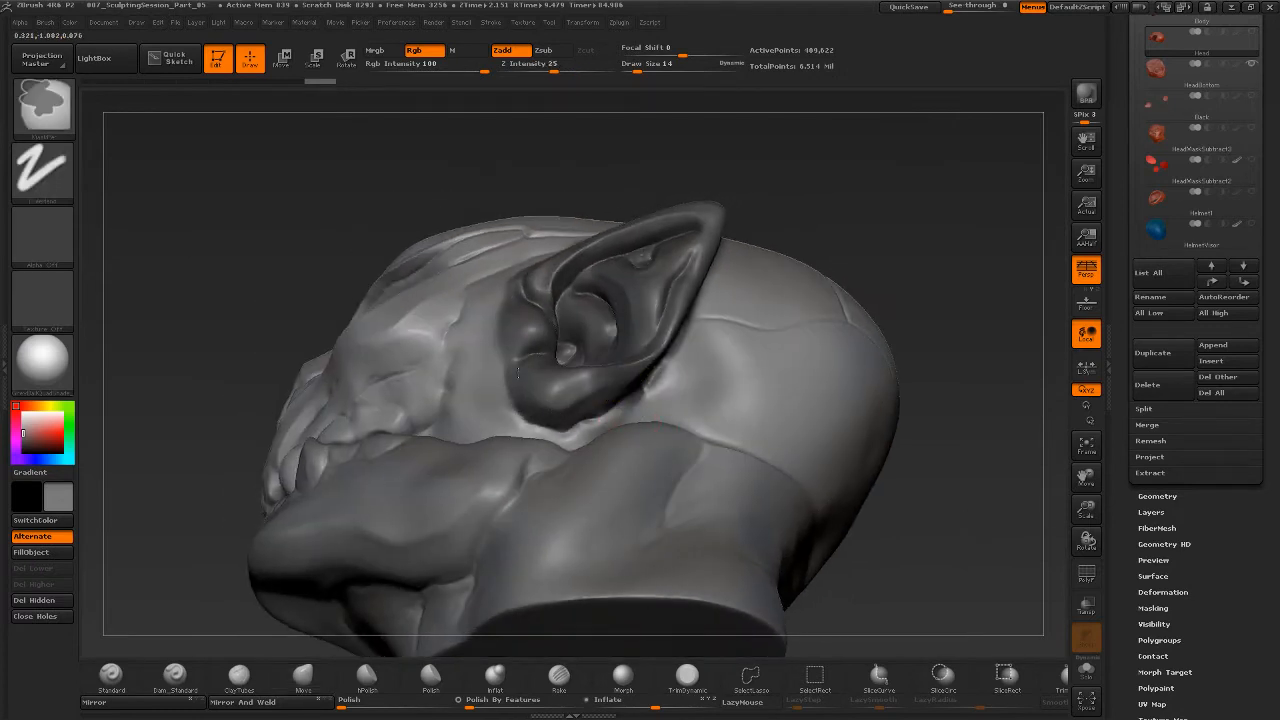
{"action": "left_click_drag", "start_coordinate": [931, 523], "coordinate": [808, 437]}
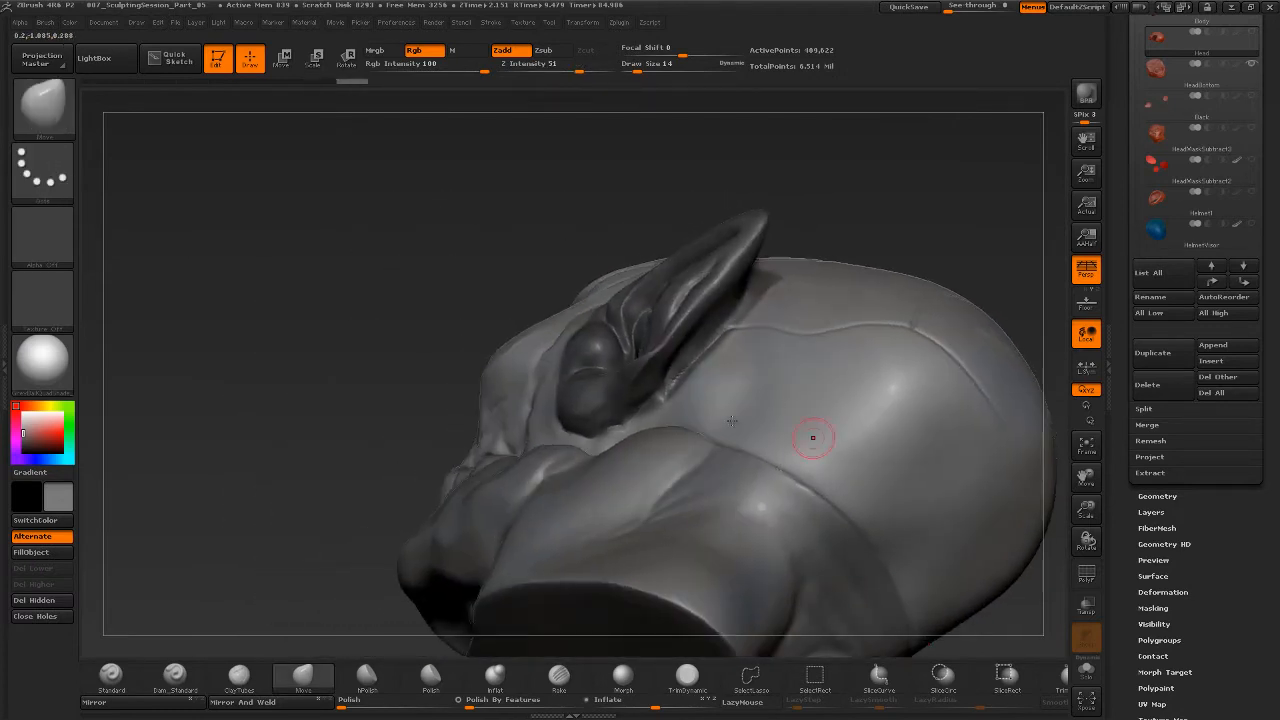
{"action": "key", "text": "ctrl"}
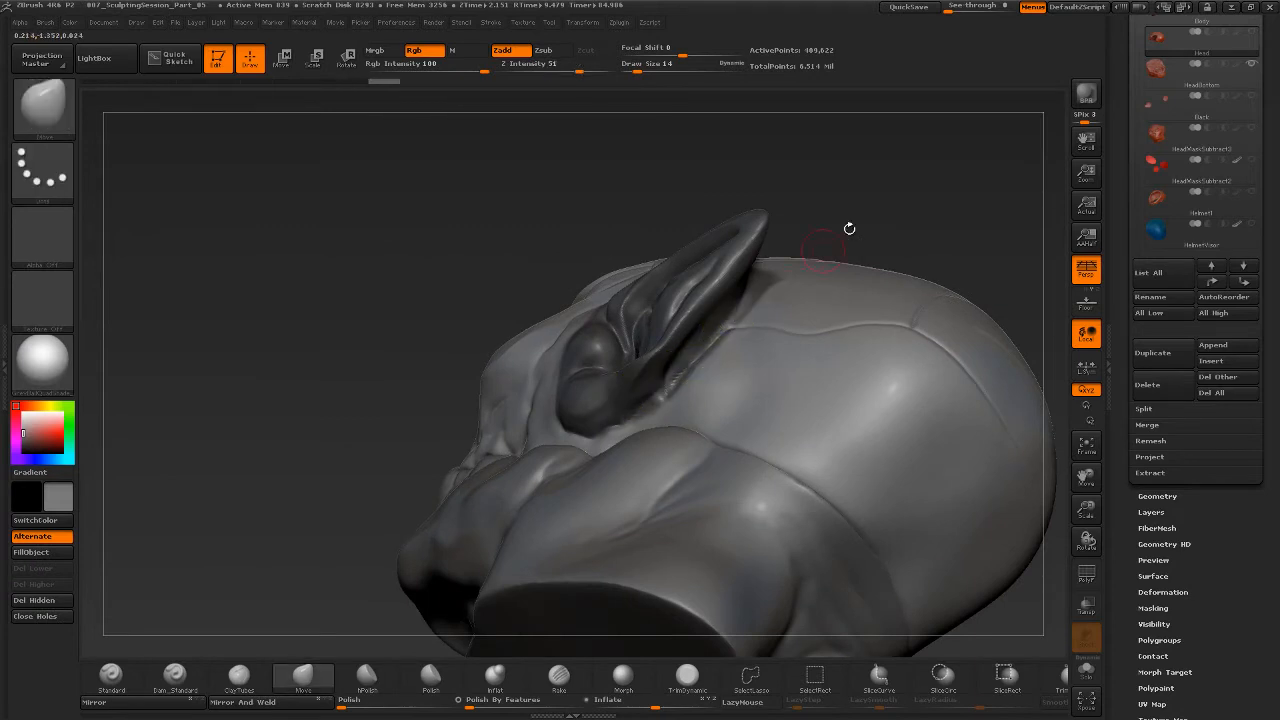
Refine the mask along the ear's rear edge, front edge and inner folds
{"action": "mouse_move", "coordinate": [851, 223]}
{"action": "left_mouse_down"}
{"action": "mouse_move", "coordinate": [868, 220]}
{"action": "mouse_move", "coordinate": [772, 288]}
{"action": "left_mouse_up"}
{"action": "key", "text": "ctrl"}
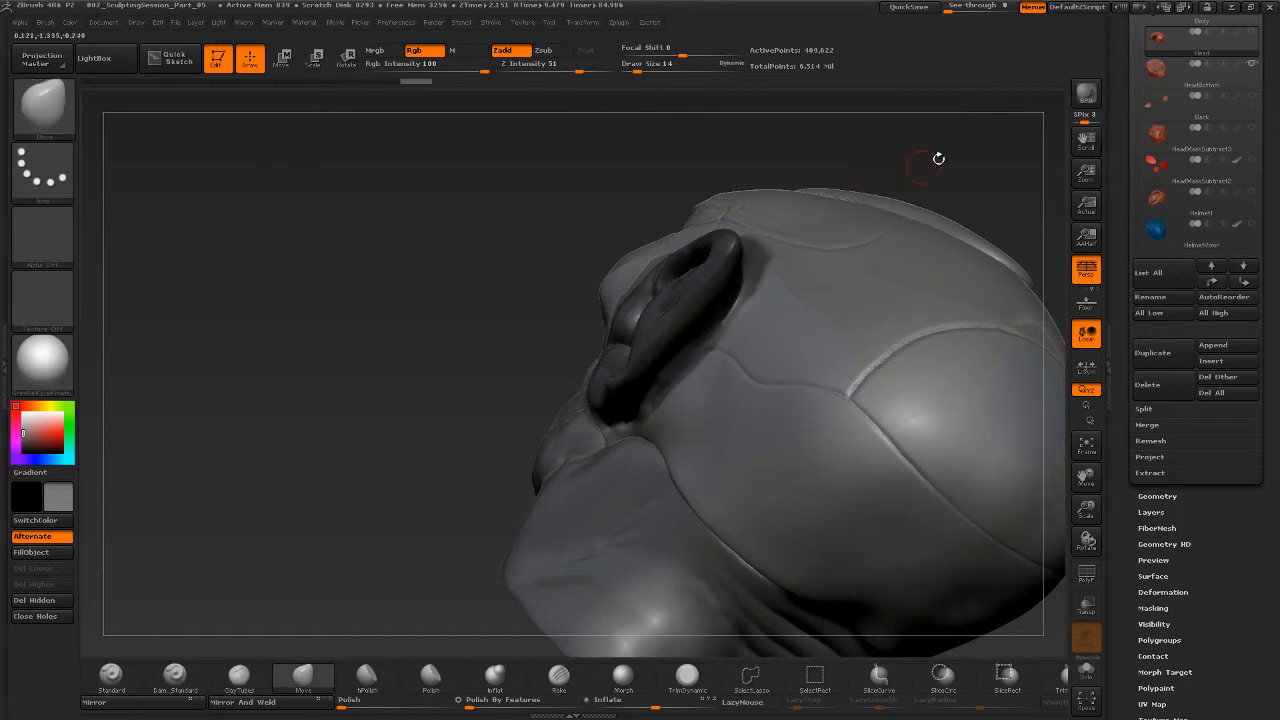
{"action": "mouse_move", "coordinate": [938, 158]}
{"action": "left_mouse_down"}
{"action": "mouse_move", "coordinate": [823, 194]}
{"action": "mouse_move", "coordinate": [765, 300]}
{"action": "left_mouse_up"}
{"action": "key", "text": "ctrl"}
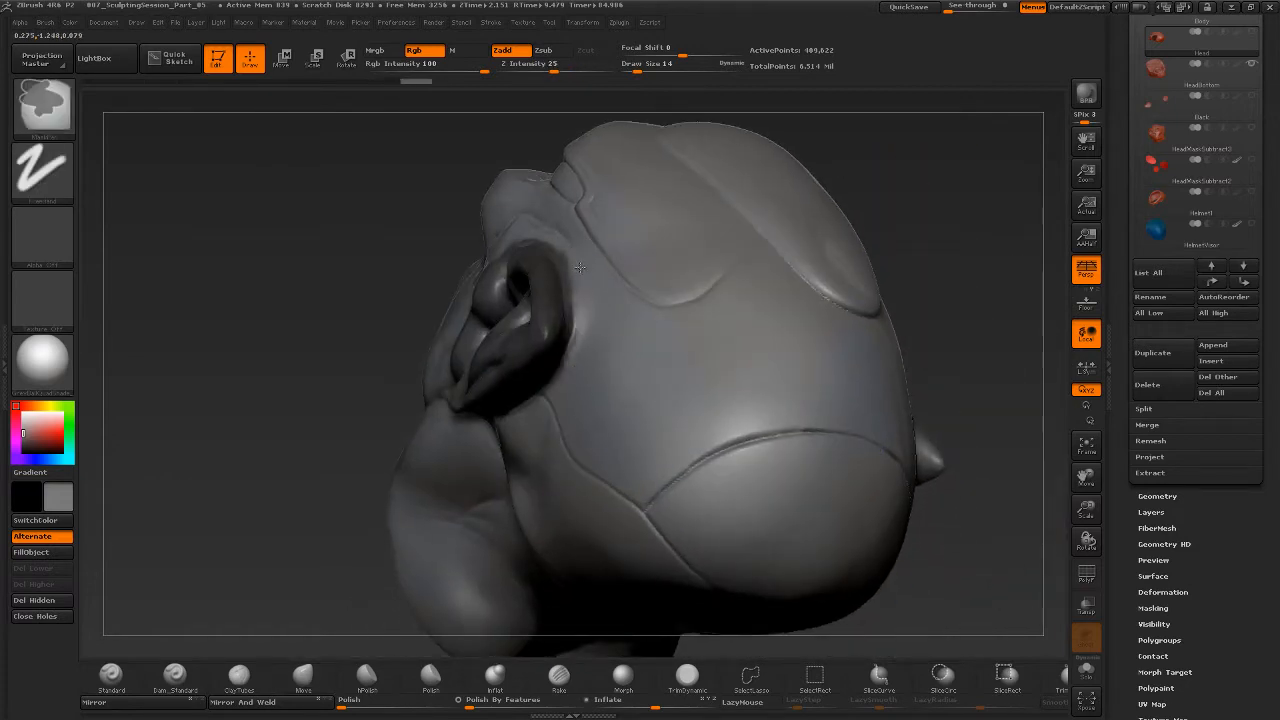
{"action": "left_click_drag", "start_coordinate": [894, 200], "coordinate": [948, 290]}
{"action": "key", "text": "ctrl"}
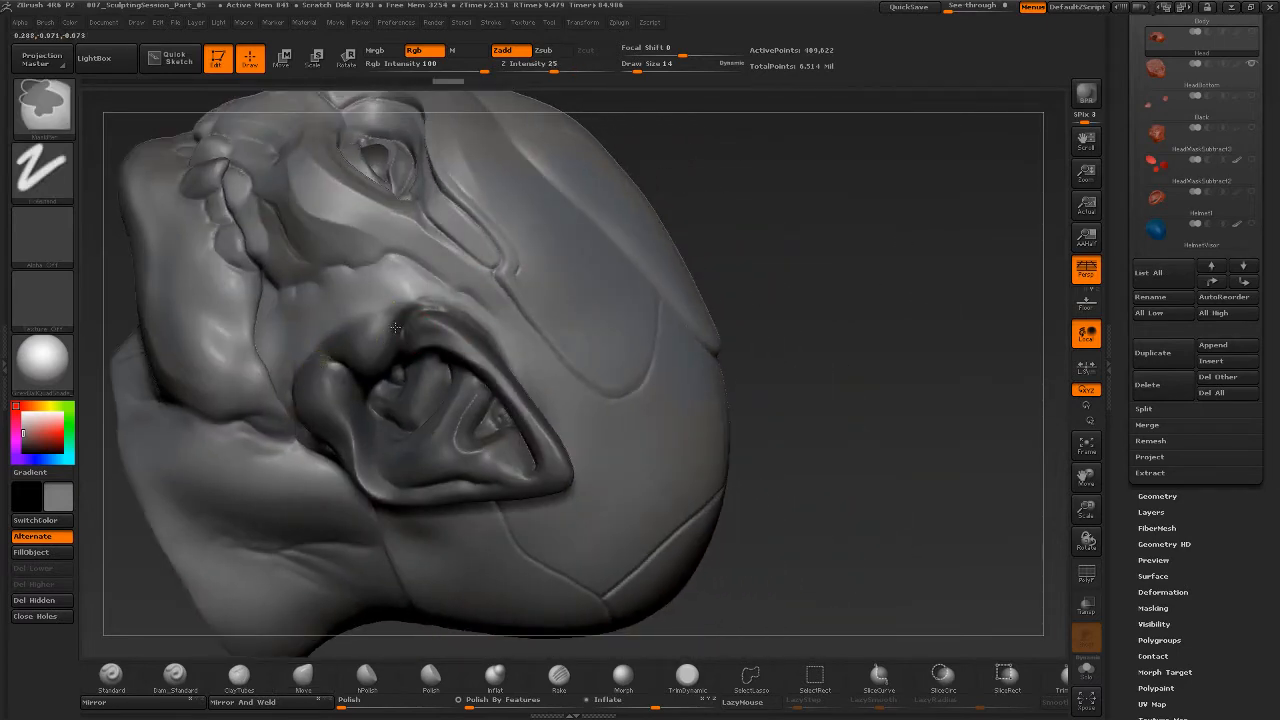
{"action": "mouse_move", "coordinate": [737, 446]}
{"action": "left_mouse_down"}
{"action": "mouse_move", "coordinate": [877, 360]}
{"action": "mouse_move", "coordinate": [728, 386]}
{"action": "left_mouse_up"}
{"action": "key", "text": "ctrl"}
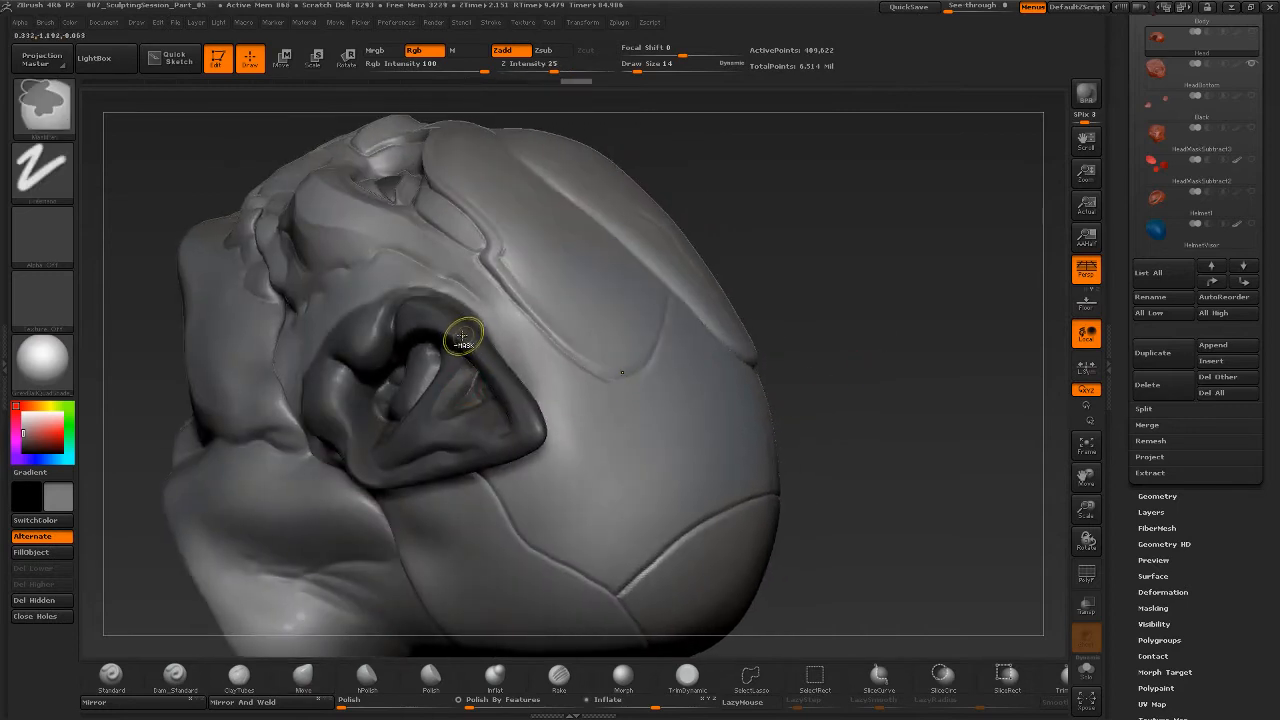
{"action": "mouse_move", "coordinate": [875, 410]}
{"action": "left_mouse_down"}
{"action": "mouse_move", "coordinate": [888, 362]}
{"action": "mouse_move", "coordinate": [879, 320]}
{"action": "mouse_move", "coordinate": [858, 320]}
{"action": "mouse_move", "coordinate": [894, 357]}
{"action": "mouse_move", "coordinate": [851, 329]}
{"action": "mouse_move", "coordinate": [862, 300]}
{"action": "mouse_move", "coordinate": [859, 383]}
{"action": "mouse_move", "coordinate": [819, 414]}
{"action": "left_mouse_up"}
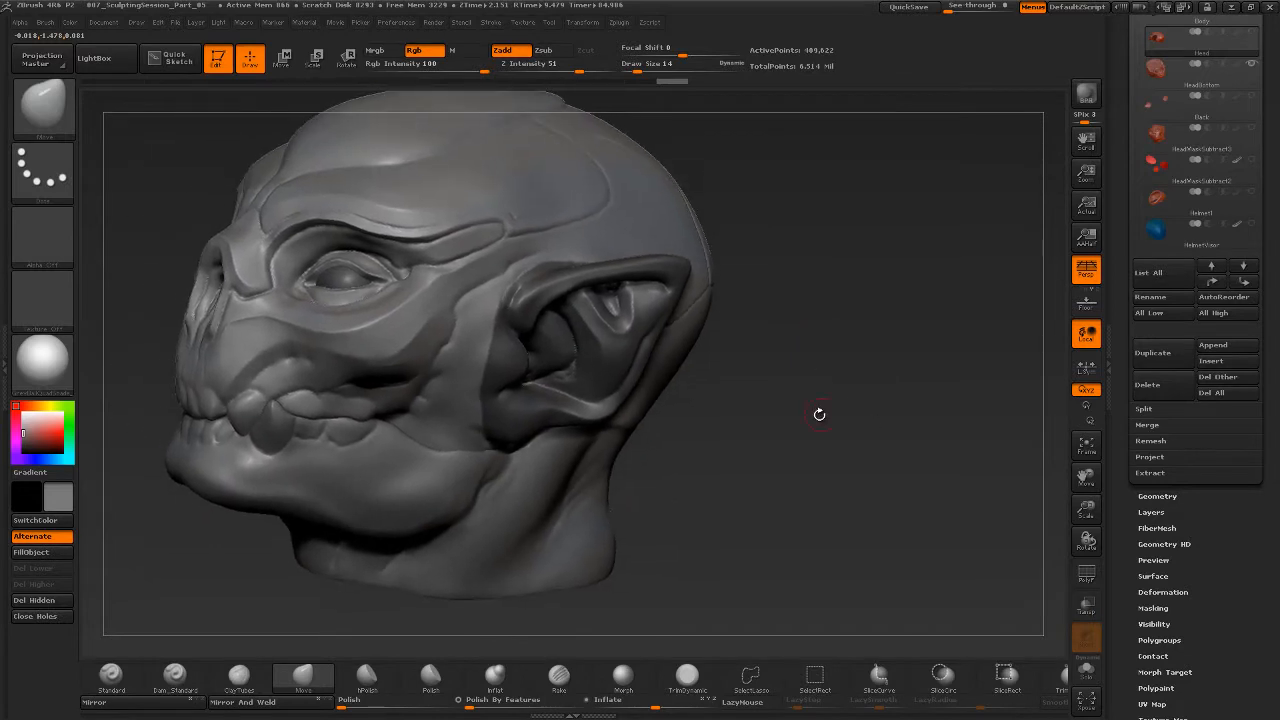
Turn on PolyFrame and try assigning the masked areas to a new polygroup, undoing the assignment
{"action": "left_click", "coordinate": [1091, 570]}
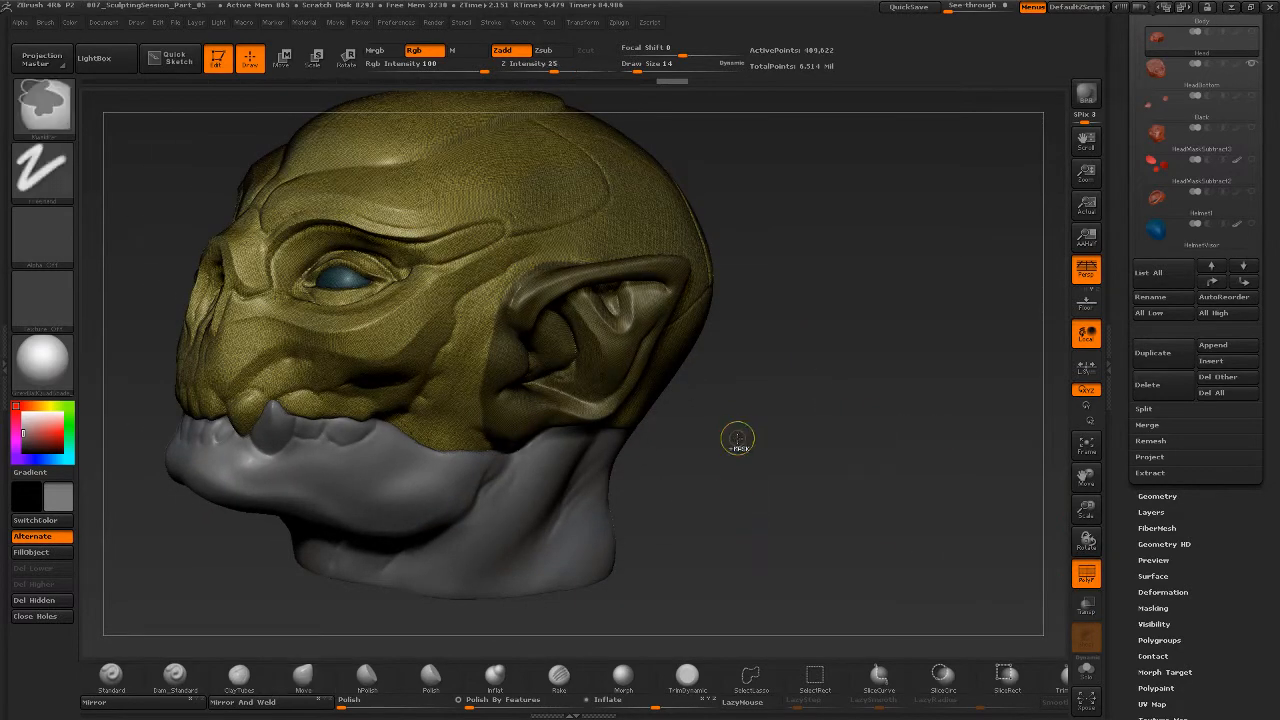
{"action": "key", "text": "ctrl+w"}
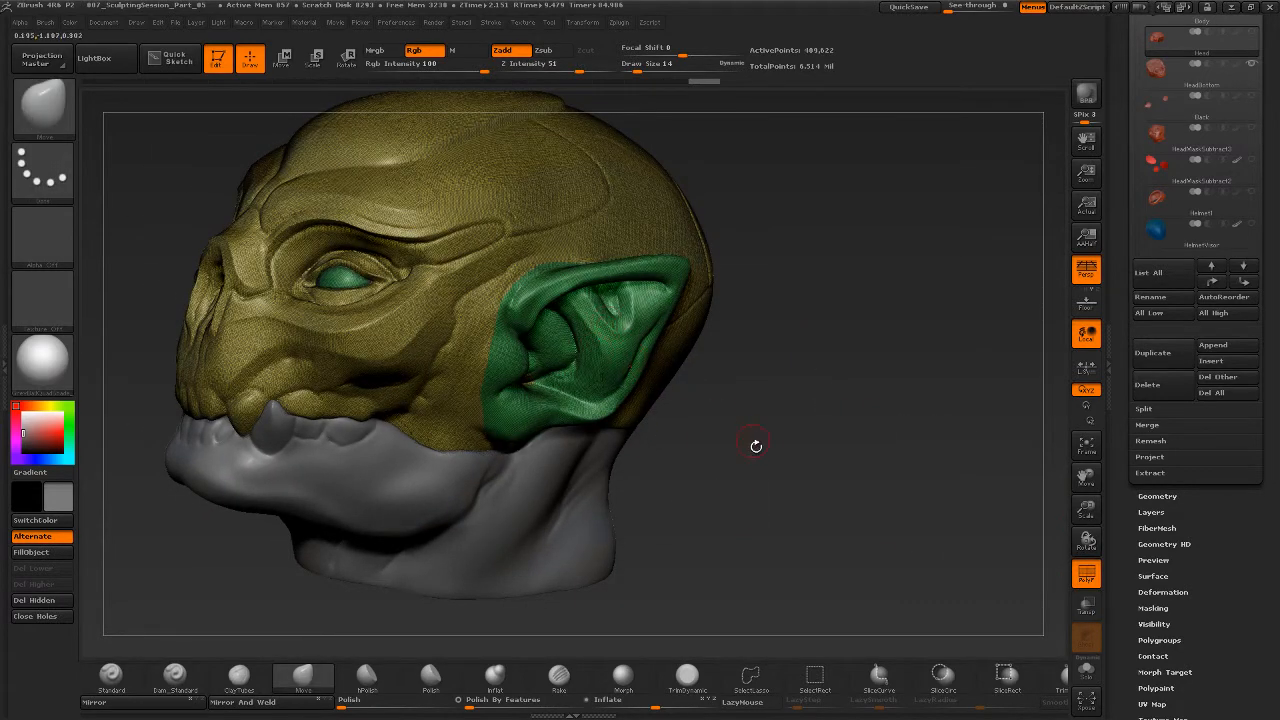
{"action": "mouse_move", "coordinate": [756, 445]}
{"action": "left_mouse_down"}
{"action": "mouse_move", "coordinate": [800, 470]}
{"action": "mouse_move", "coordinate": [778, 484]}
{"action": "mouse_move", "coordinate": [818, 481]}
{"action": "left_mouse_up"}
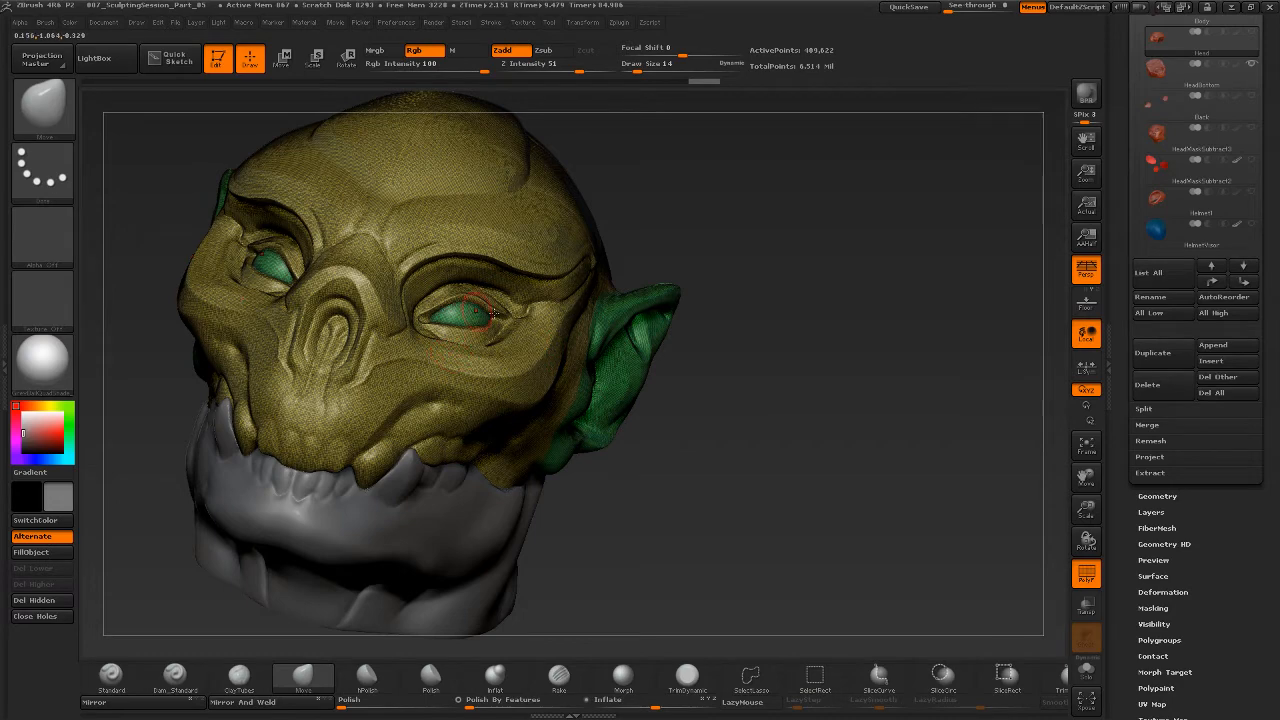
{"action": "key", "text": "ctrl+z"}
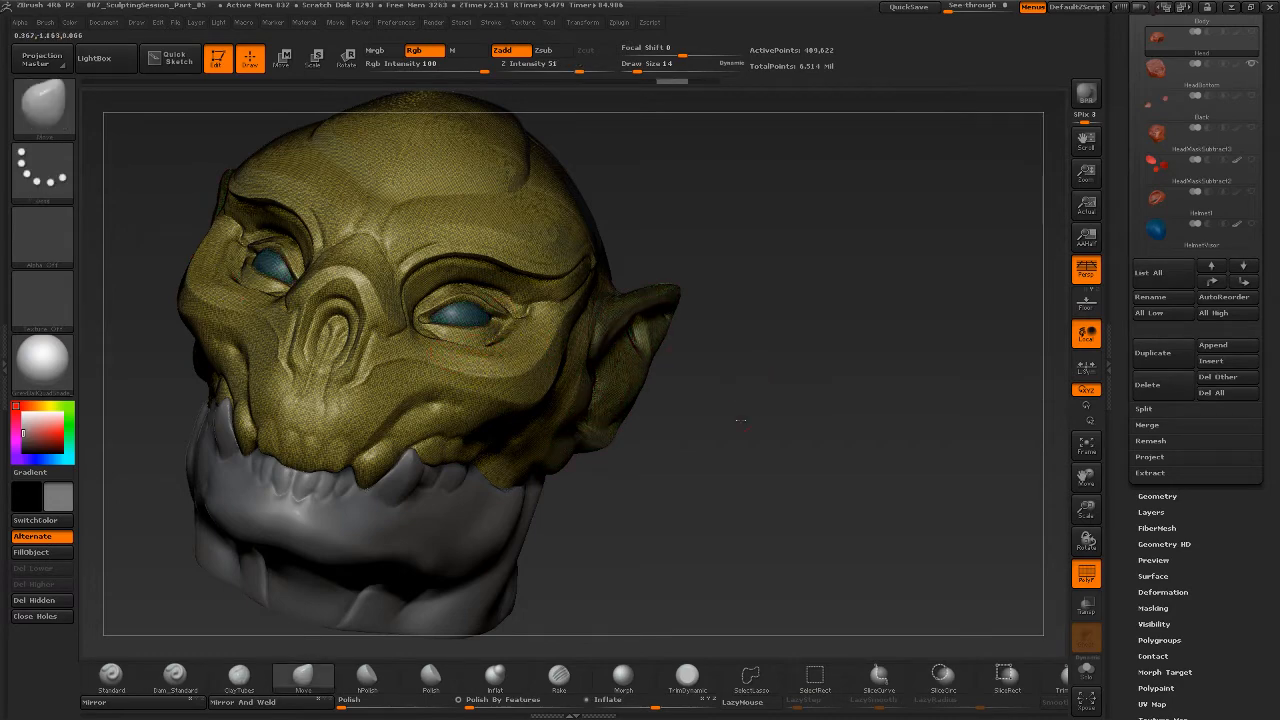
Isolate the eyeballs' polygroup, clear their mask, and show the whole head again
{"action": "mouse_move", "coordinate": [740, 421]}
{"action": "left_mouse_down"}
{"action": "mouse_move", "coordinate": [790, 454]}
{"action": "mouse_move", "coordinate": [791, 479]}
{"action": "mouse_move", "coordinate": [543, 425]}
{"action": "left_mouse_up"}
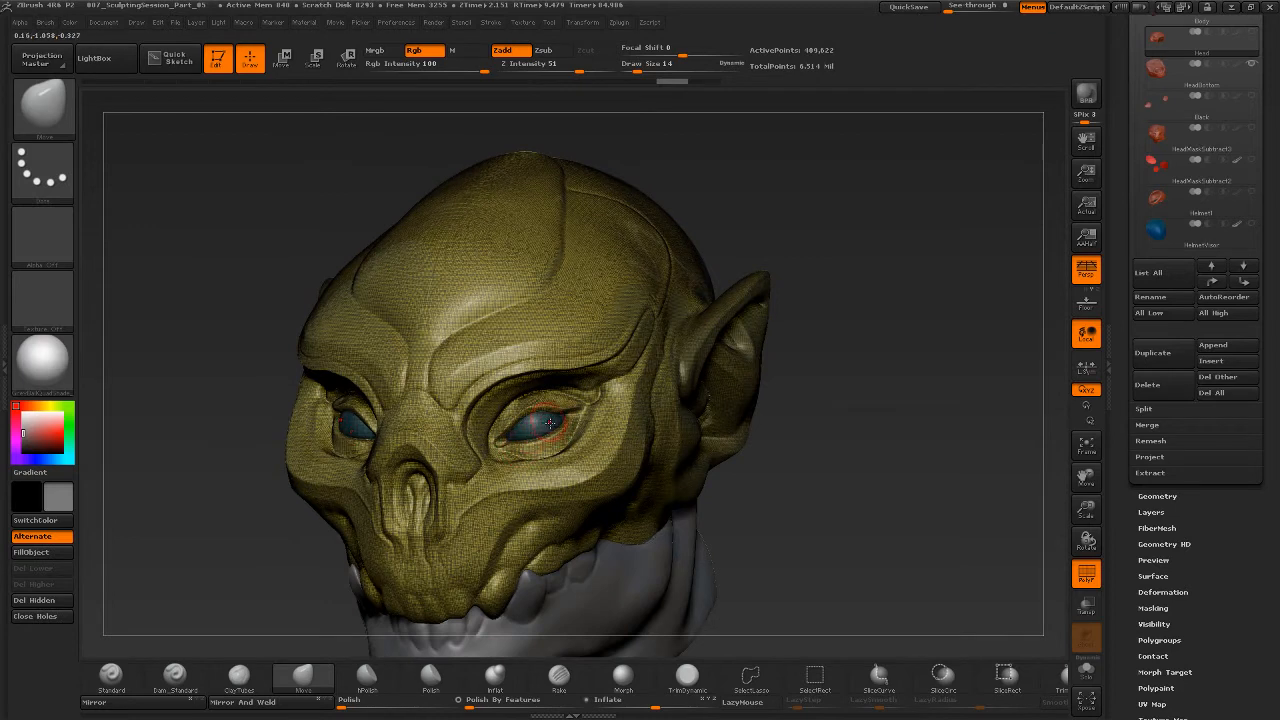
{"action": "left_click", "coordinate": [545, 422], "text": "ctrl+shift"}
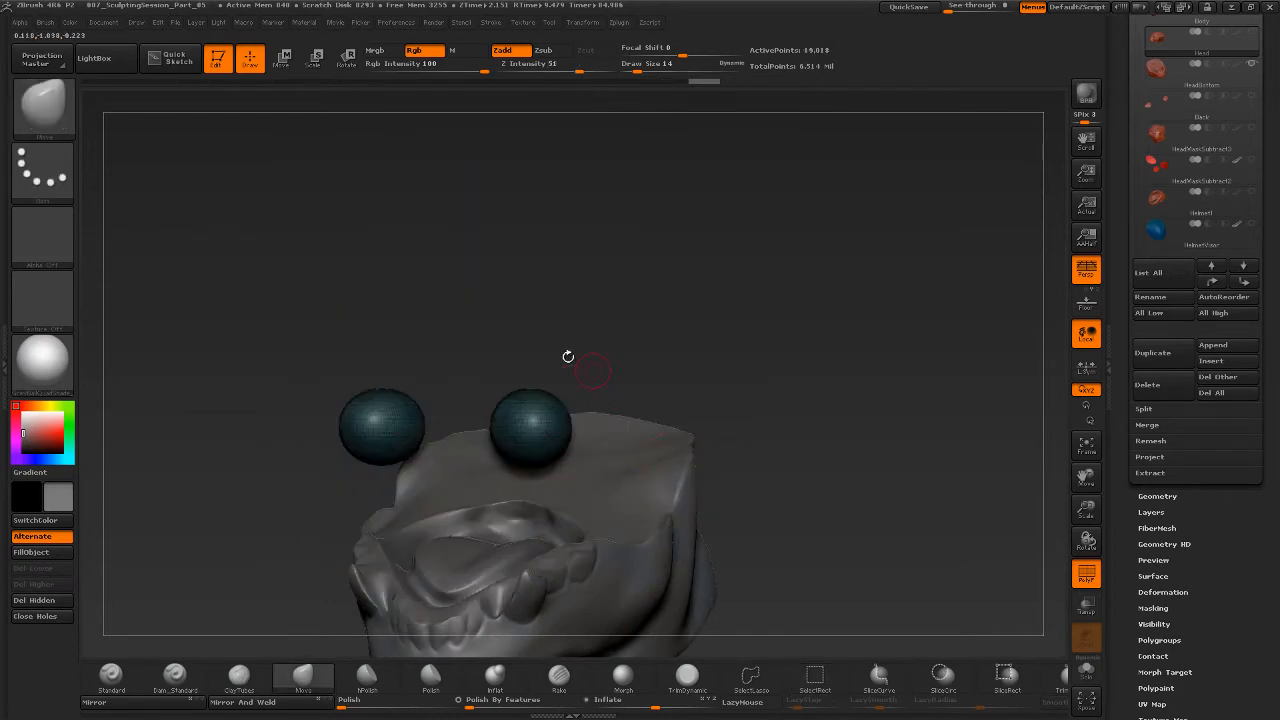
{"action": "mouse_move", "coordinate": [236, 285]}
{"action": "left_mouse_down", "text": "ctrl"}
{"action": "mouse_move", "coordinate": [617, 386]}
{"action": "mouse_move", "coordinate": [623, 497]}
{"action": "mouse_move", "coordinate": [605, 404]}
{"action": "mouse_move", "coordinate": [611, 506]}
{"action": "mouse_move", "coordinate": [628, 518]}
{"action": "left_mouse_up", "text": "ctrl"}
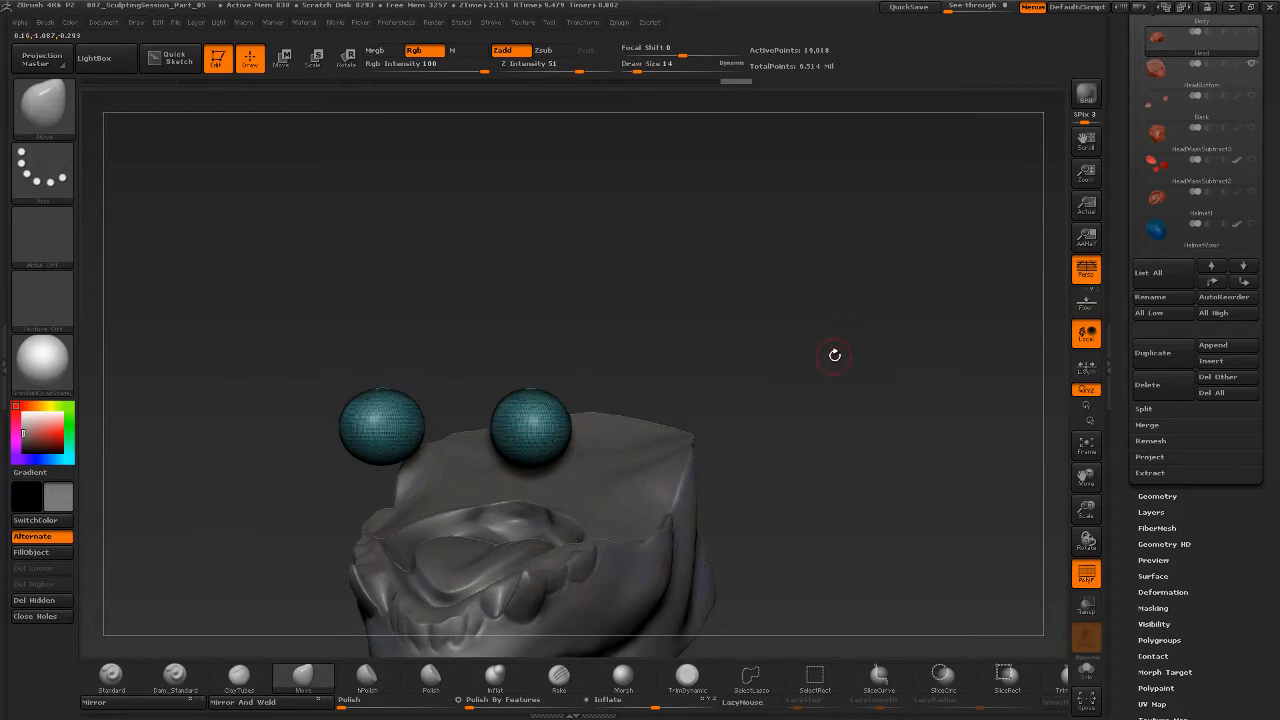
{"action": "key", "text": "ctrl"}
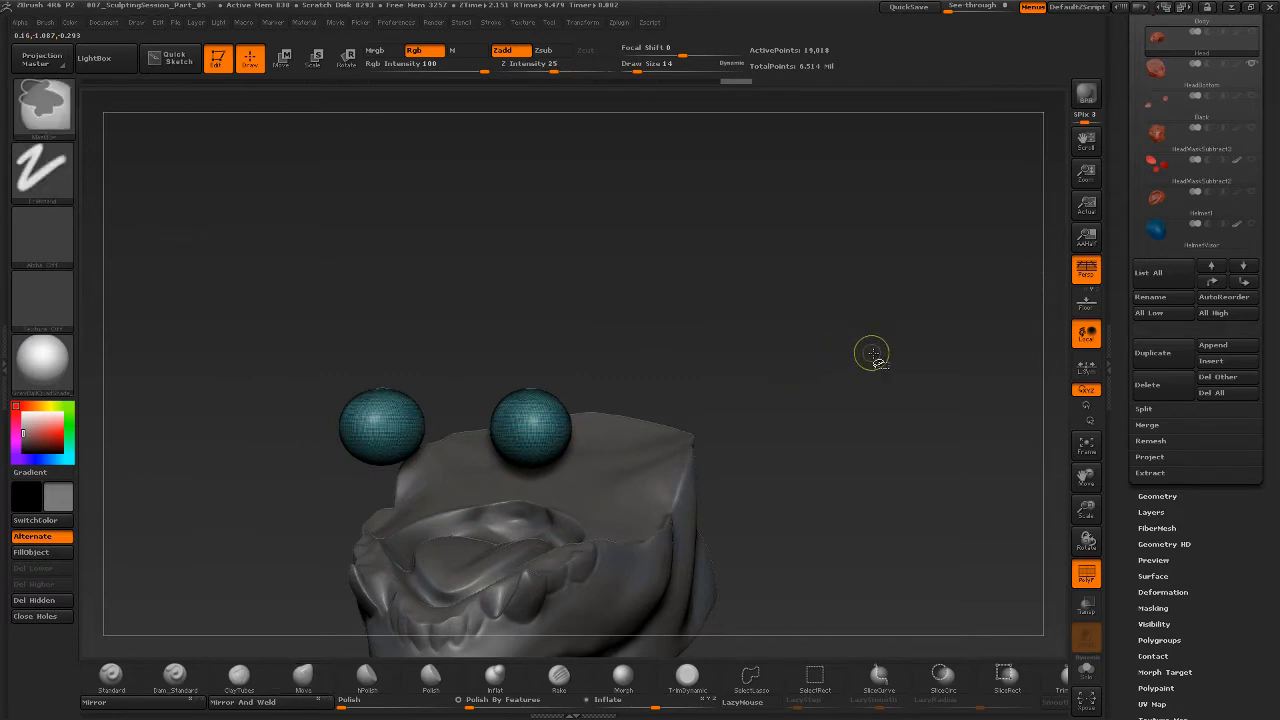
{"action": "key", "text": "ctrl+shift"}
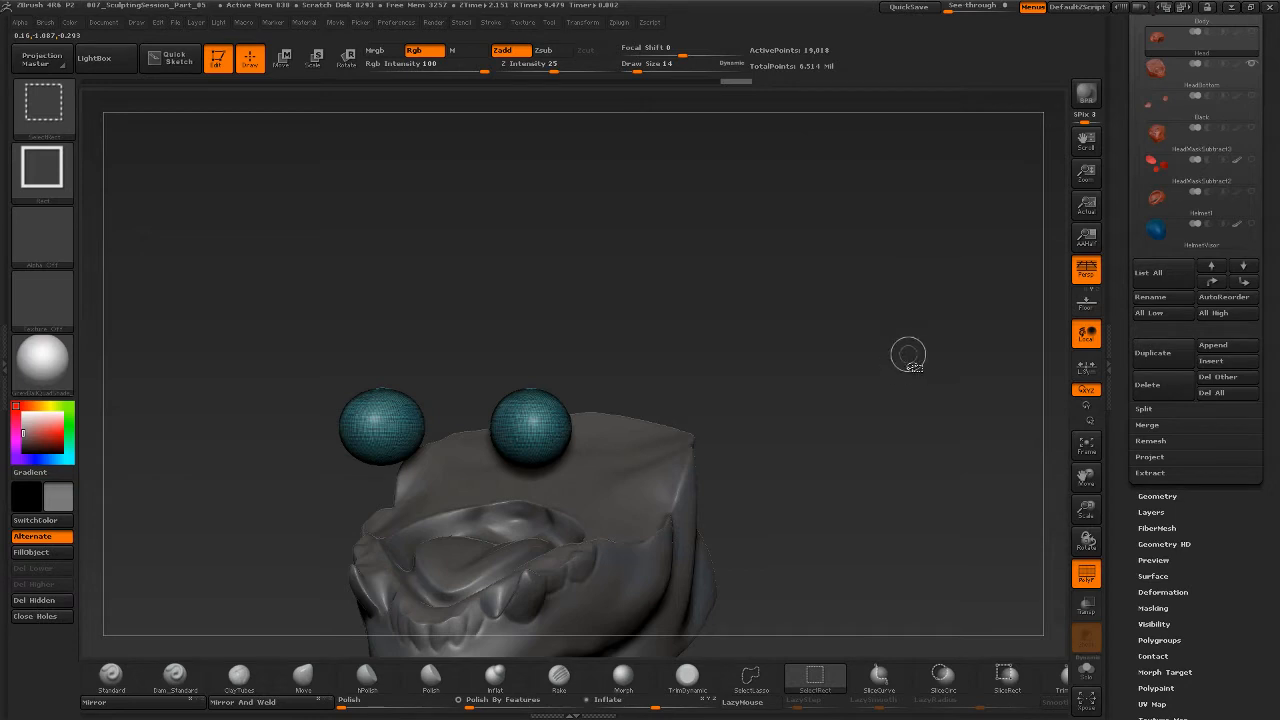
{"action": "left_click", "coordinate": [910, 357], "text": "ctrl+shift"}
Try assigning the masked ears to their own polygroup
{"action": "left_click_drag", "start_coordinate": [875, 425], "coordinate": [810, 410]}
{"action": "left_click_drag", "start_coordinate": [967, 348], "coordinate": [745, 360]}
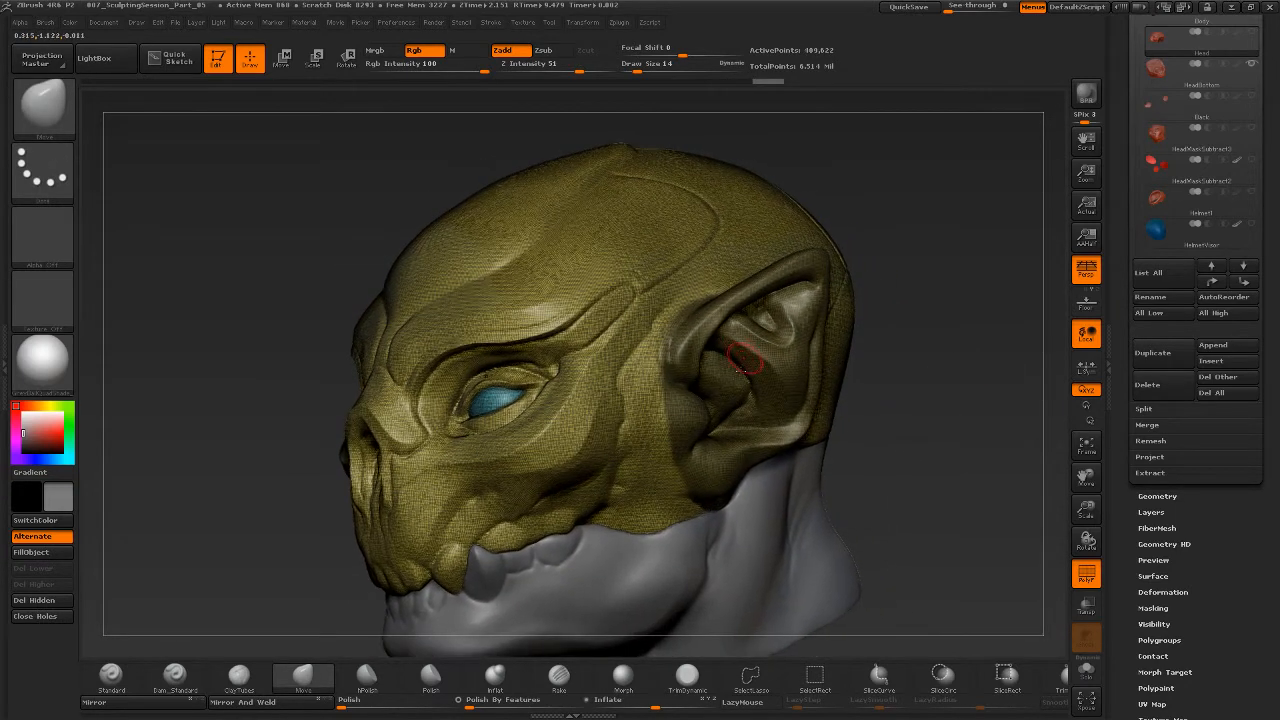
{"action": "key", "text": "ctrl+w"}
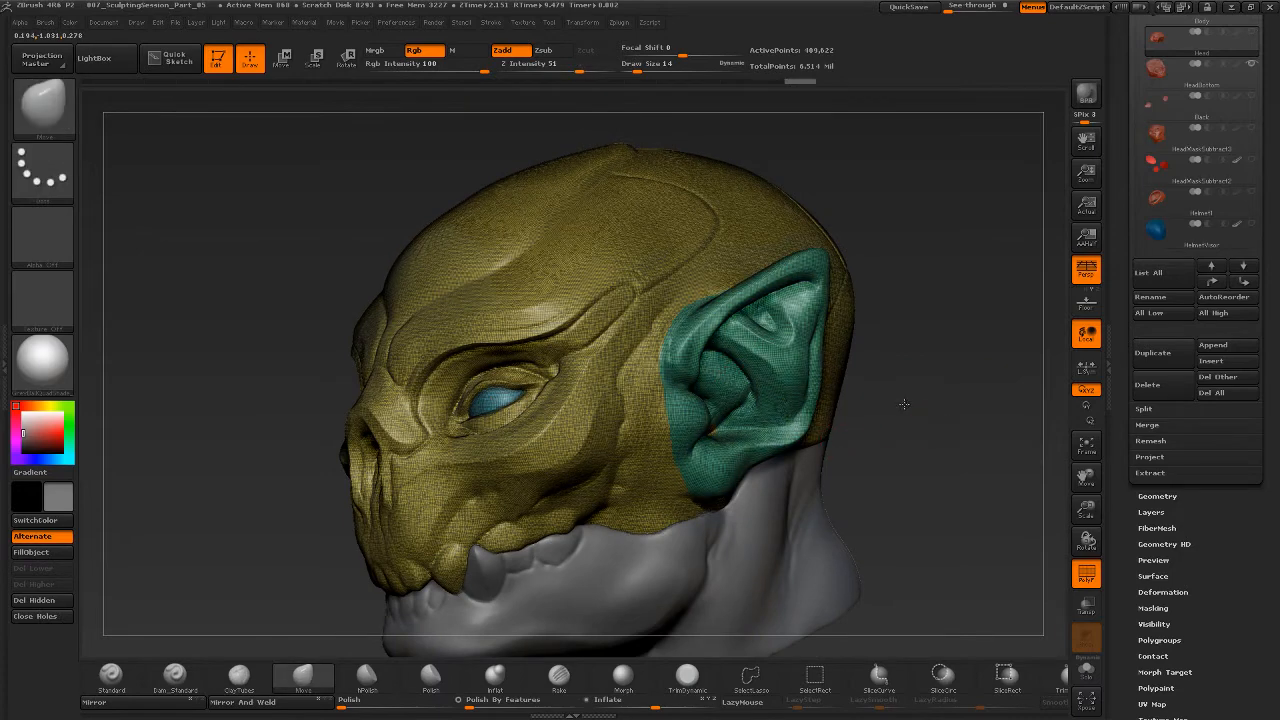
{"action": "left_click_drag", "start_coordinate": [903, 404], "coordinate": [797, 425]}
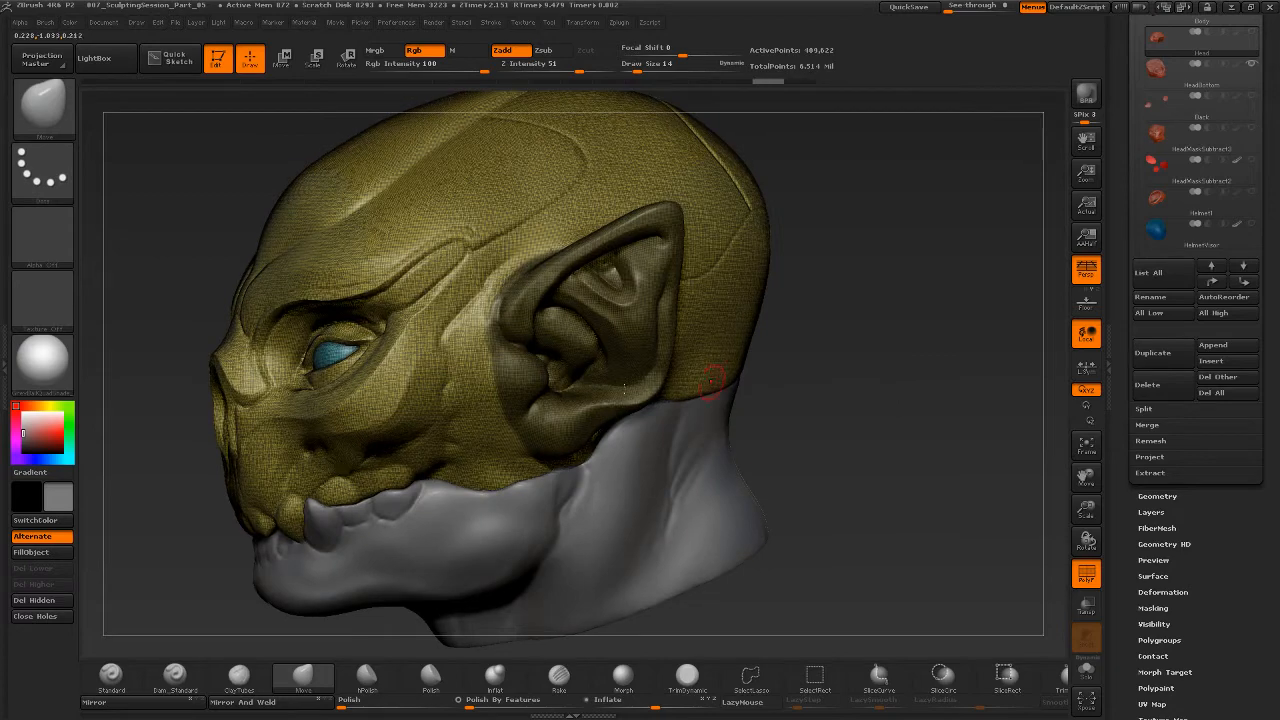
Touch up the mask inside the ear and assign the masked ears to a new polygroup
{"action": "key", "text": "b"}
{"action": "key", "text": "c"}
{"action": "key", "text": "b"}
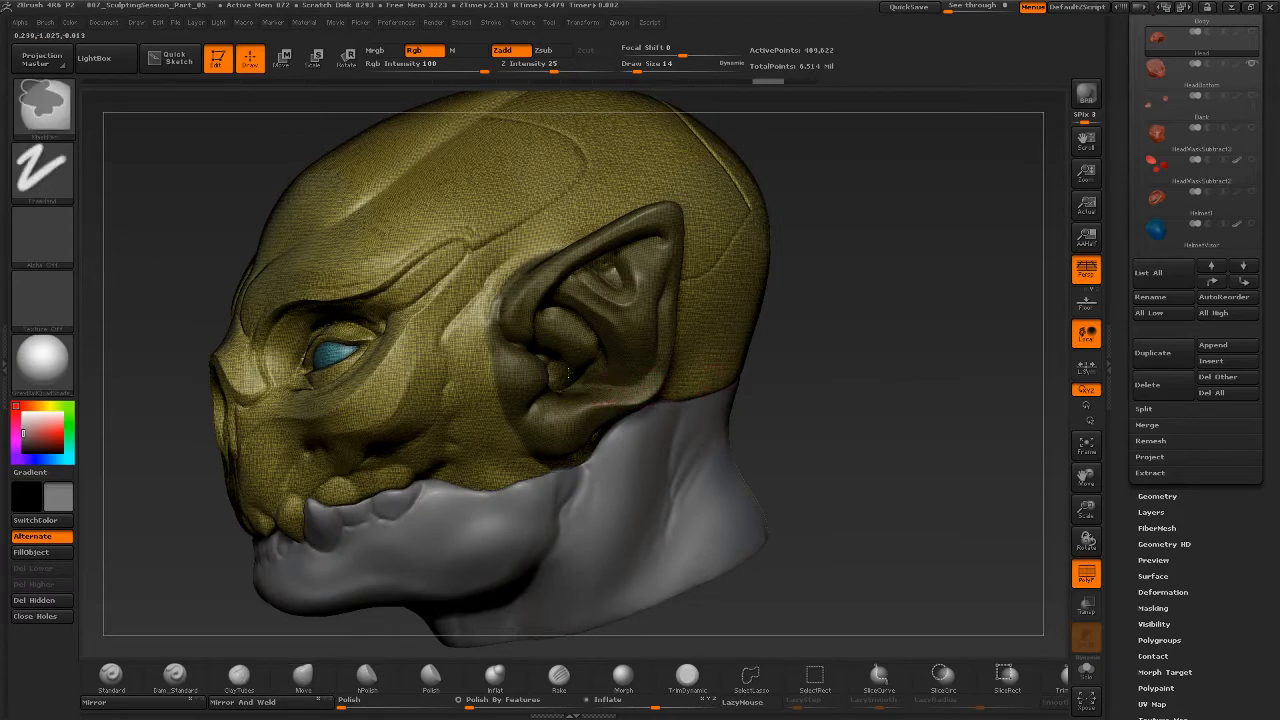
{"action": "key", "text": "ctrl"}
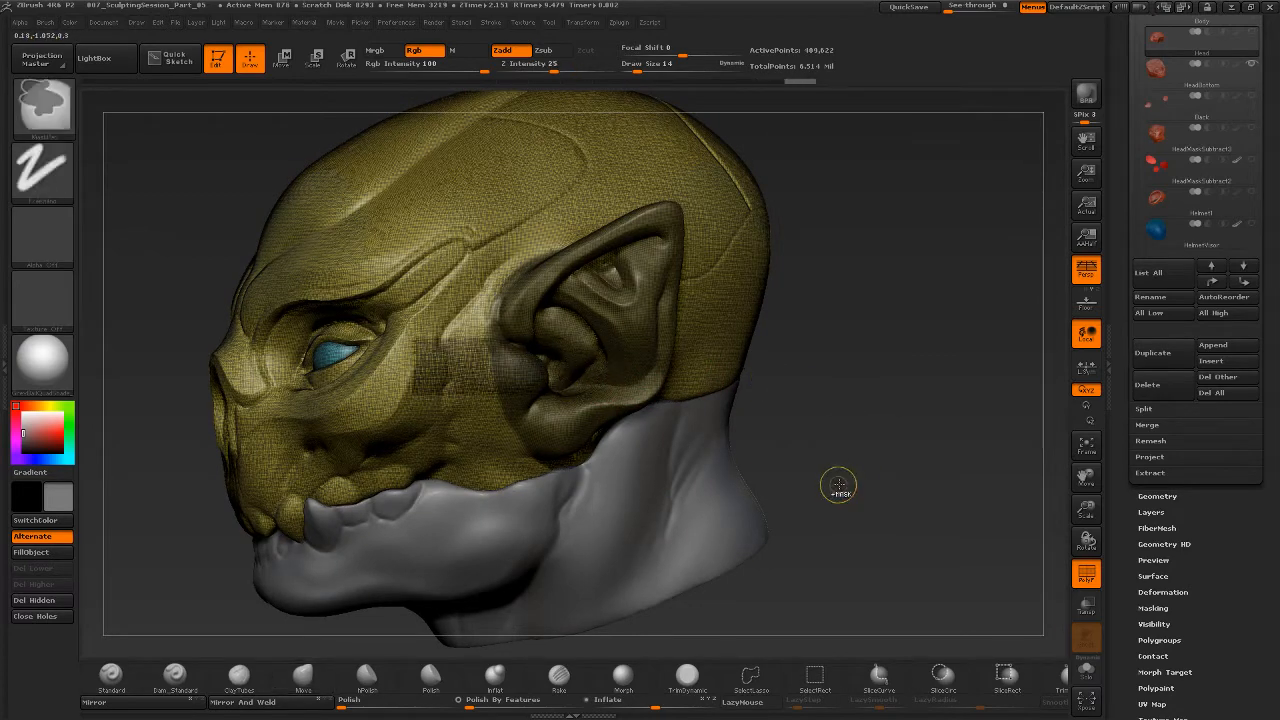
{"action": "key", "text": "ctrl+w"}
{"action": "mouse_move", "coordinate": [851, 434]}
{"action": "left_mouse_down"}
{"action": "mouse_move", "coordinate": [894, 428]}
{"action": "mouse_move", "coordinate": [851, 434]}
{"action": "mouse_move", "coordinate": [883, 428]}
{"action": "left_mouse_up"}
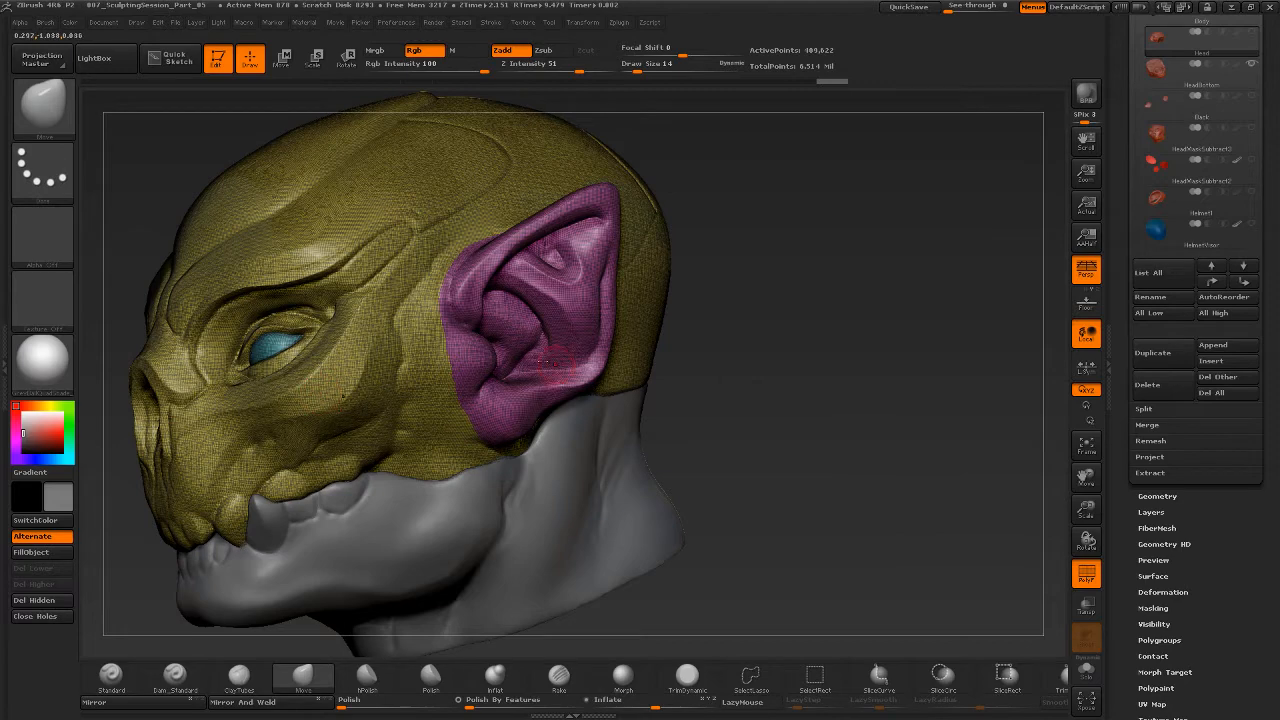
{"action": "left_click_drag", "start_coordinate": [736, 347], "coordinate": [353, 447]}
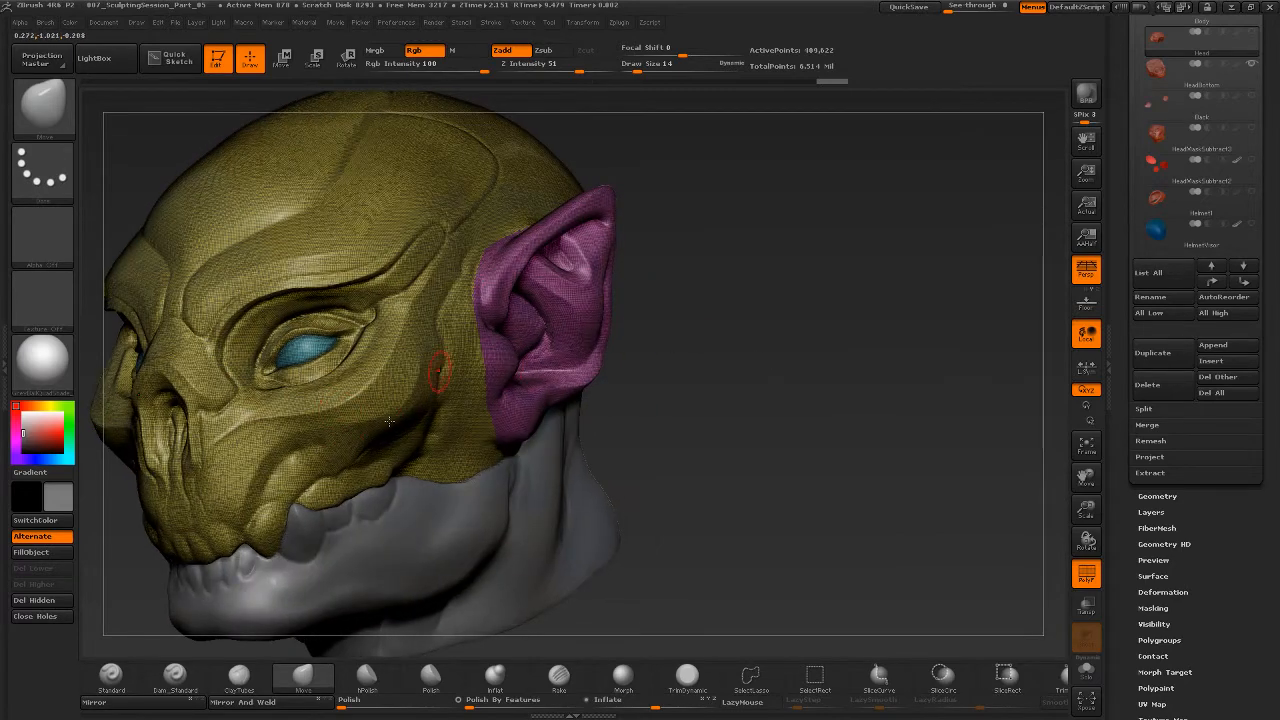
Split the Head subtool by polygroup with Groups Split, accepting the confirmation
{"action": "left_click", "coordinate": [1146, 409]}
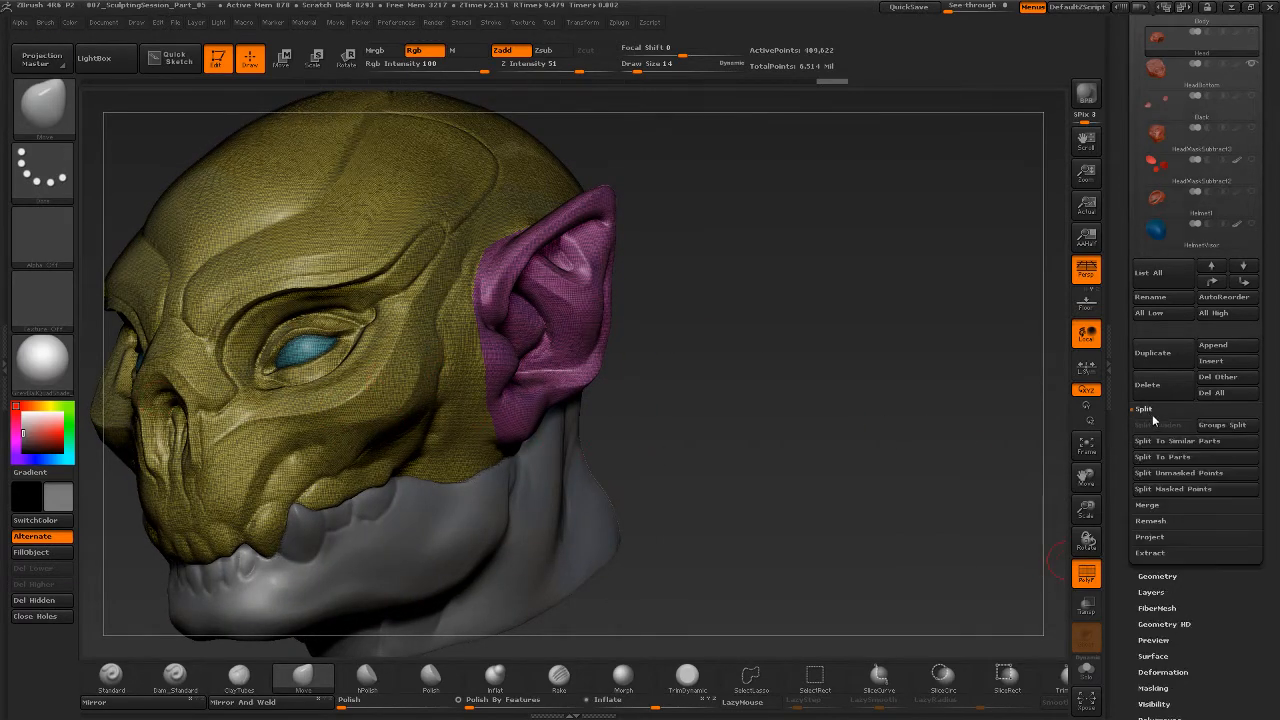
{"action": "left_click", "coordinate": [1225, 430]}
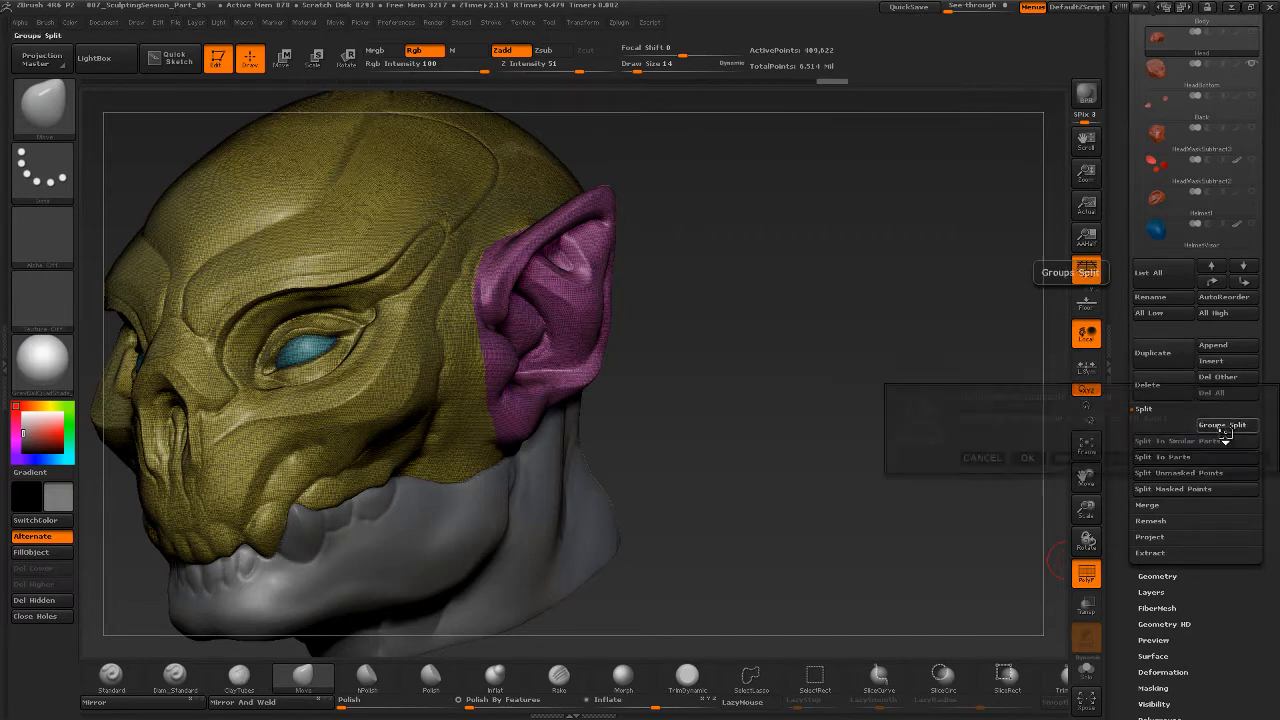
{"action": "left_click", "coordinate": [1029, 457]}
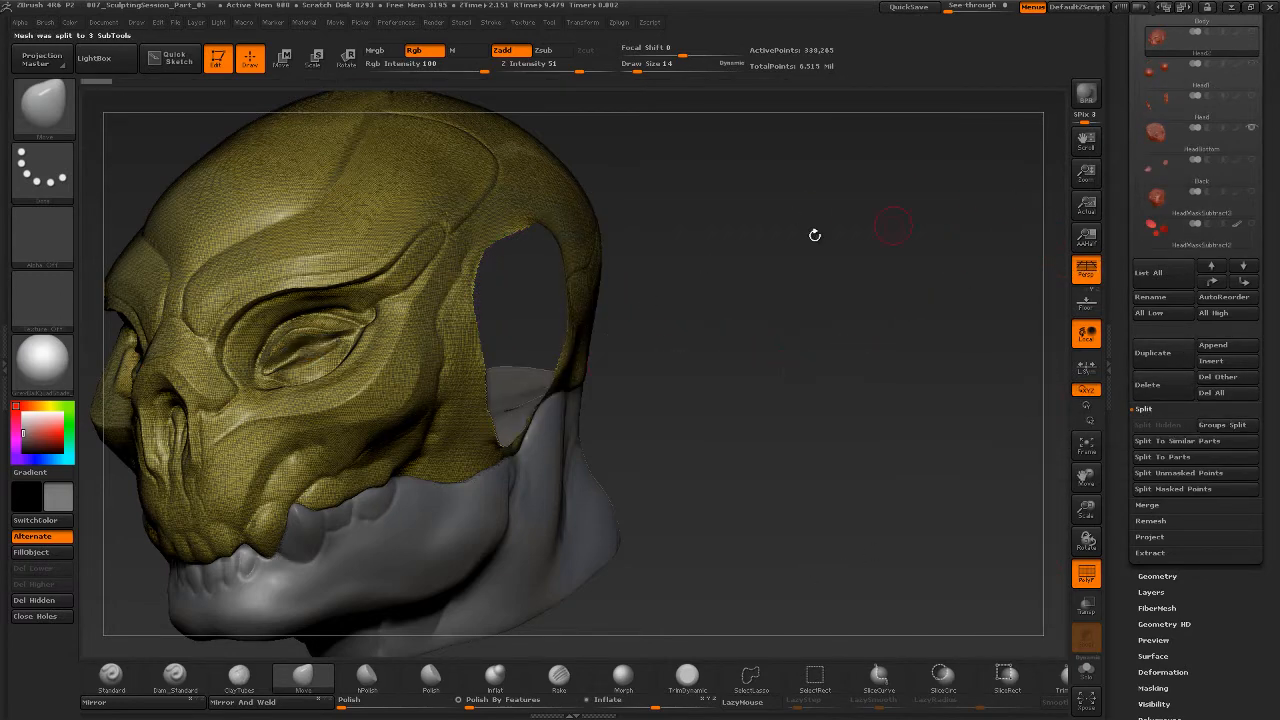
Make the separated eyeballs and ears subtools visible alongside the head
{"action": "left_click_drag", "start_coordinate": [1127, 106], "coordinate": [1124, 162]}
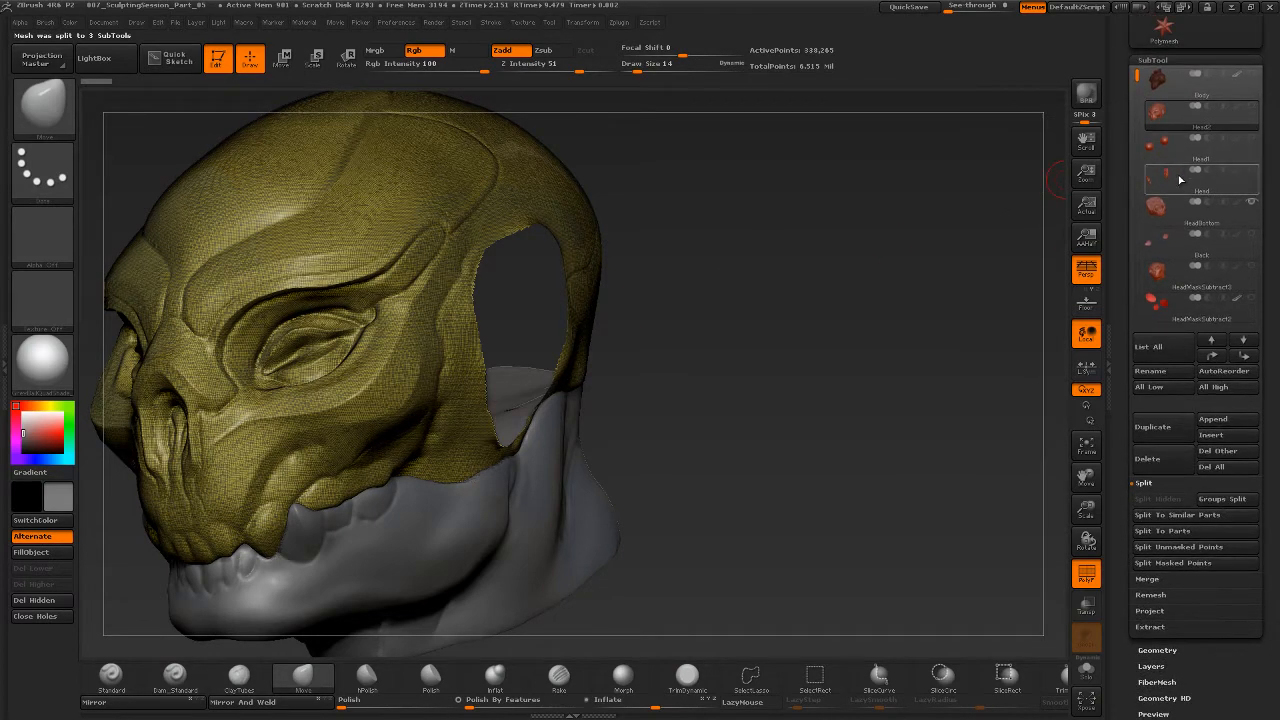
{"action": "mouse_move", "coordinate": [1246, 142]}
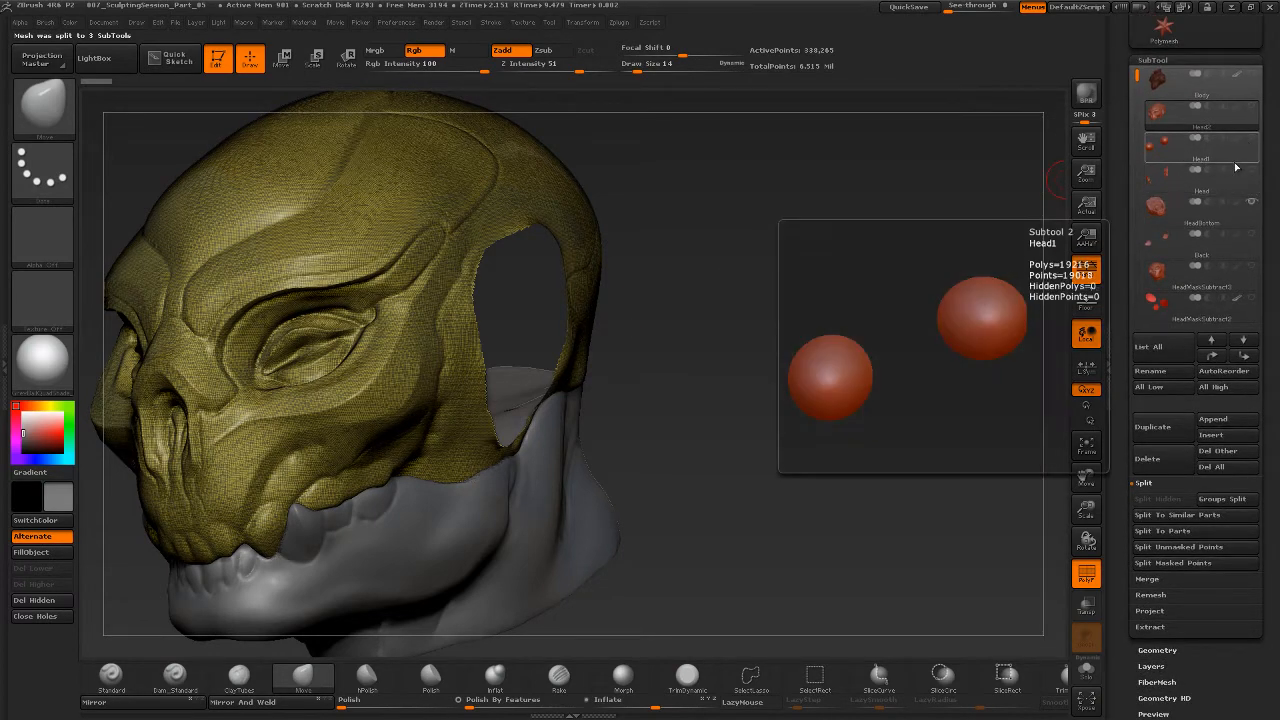
{"action": "left_click", "coordinate": [1250, 140]}
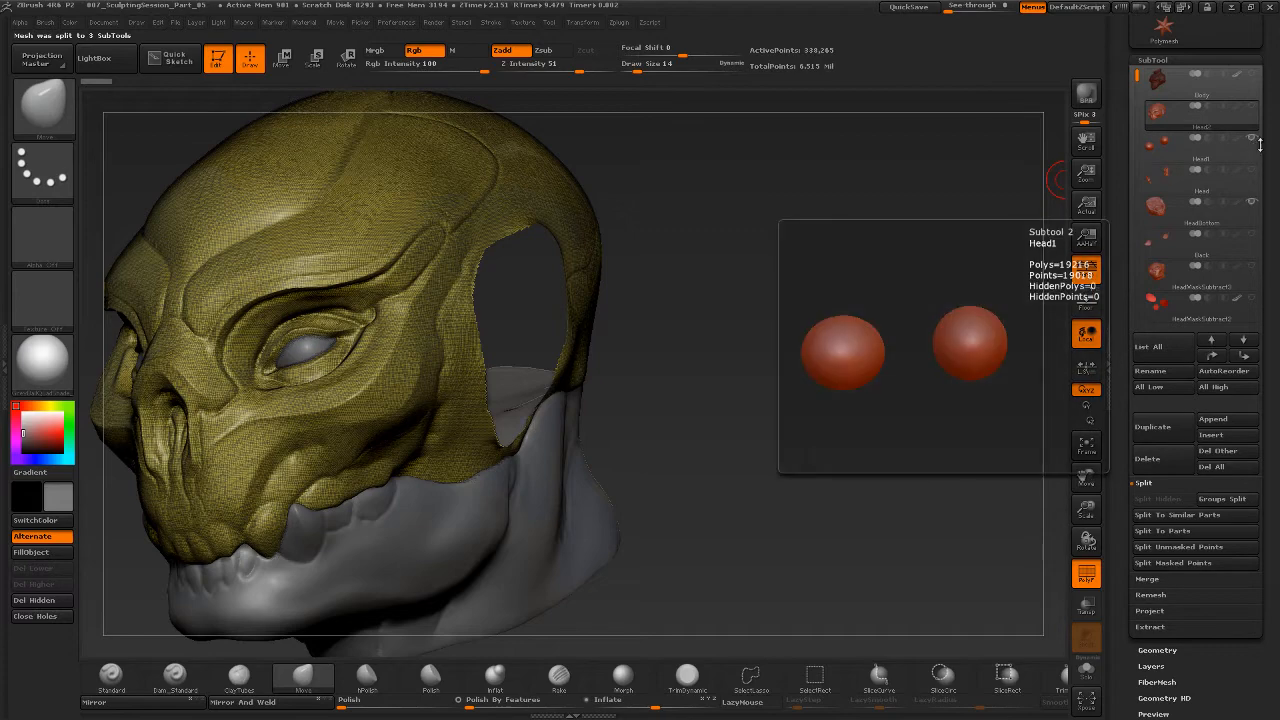
{"action": "mouse_move", "coordinate": [1236, 194]}
{"action": "left_click", "coordinate": [1251, 172]}
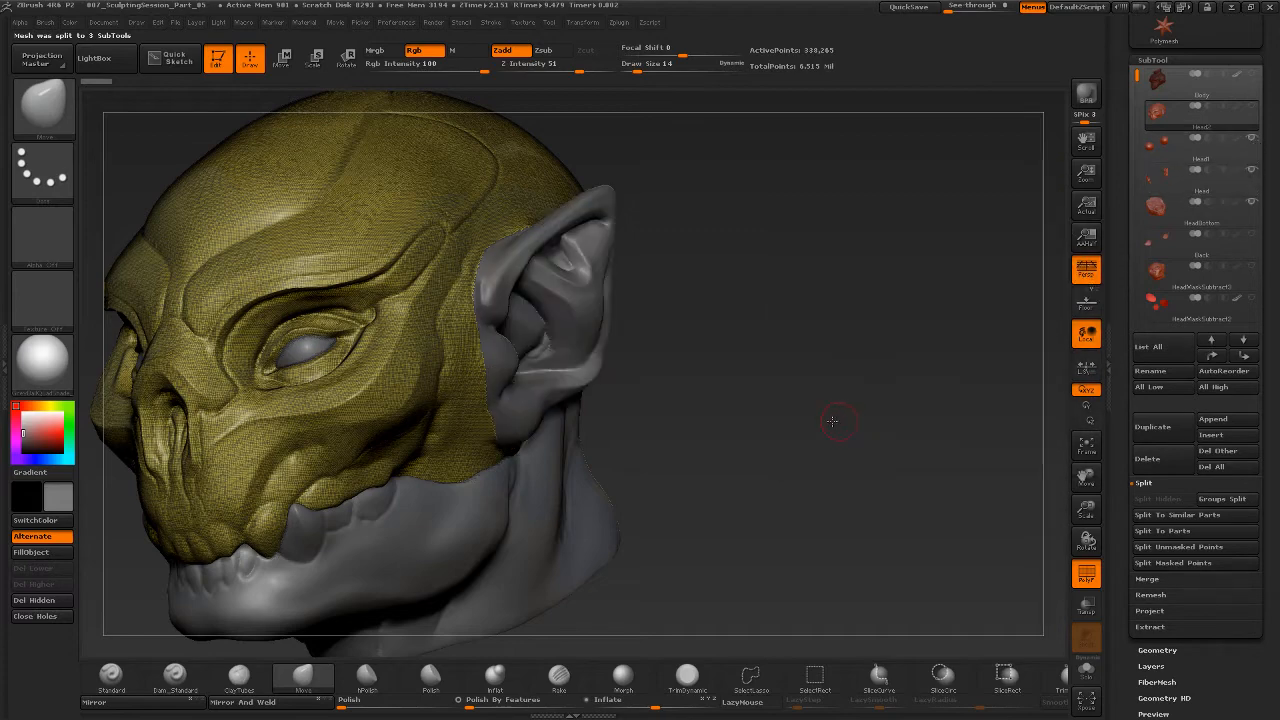
Isolate the top of the skull, assign it a new polygroup, and unhide the rest of the head mesh
{"action": "mouse_move", "coordinate": [908, 423]}
{"action": "left_mouse_down"}
{"action": "mouse_move", "coordinate": [822, 430]}
{"action": "mouse_move", "coordinate": [777, 372]}
{"action": "mouse_move", "coordinate": [803, 371]}
{"action": "left_mouse_up"}
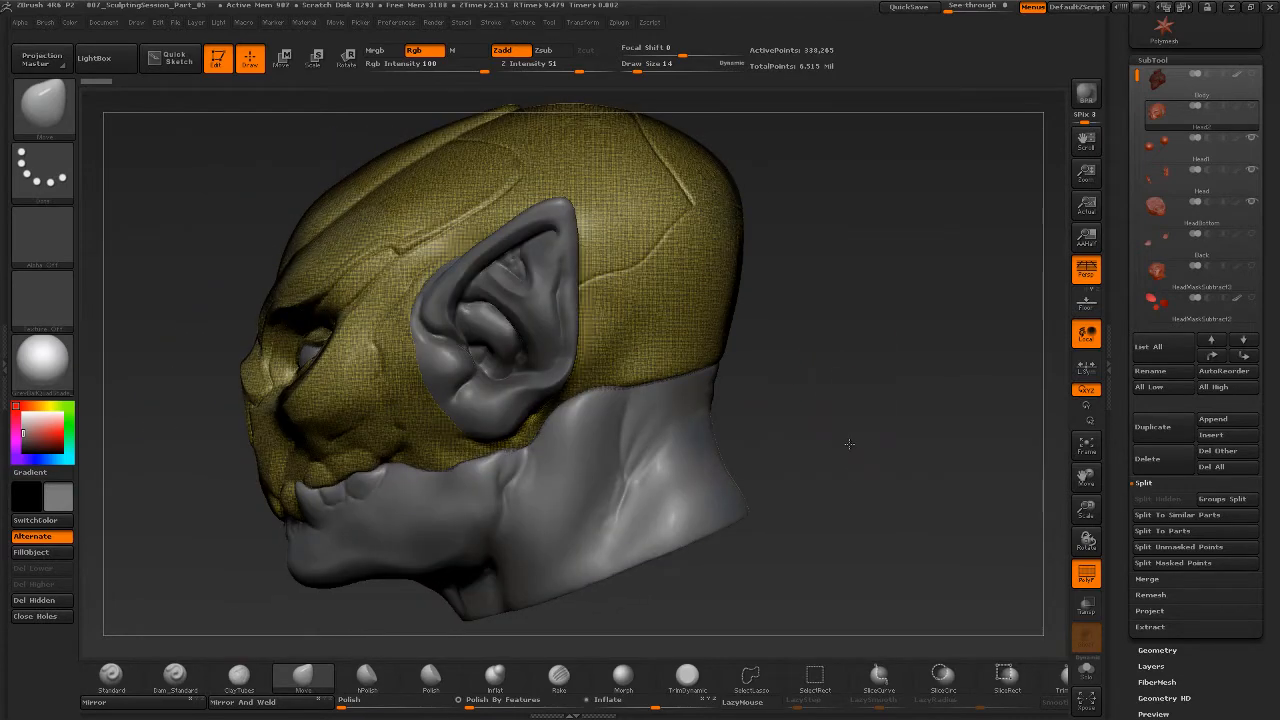
{"action": "left_click_drag", "start_coordinate": [848, 443], "coordinate": [681, 302]}
{"action": "left_click_drag", "start_coordinate": [855, 337], "coordinate": [887, 341]}
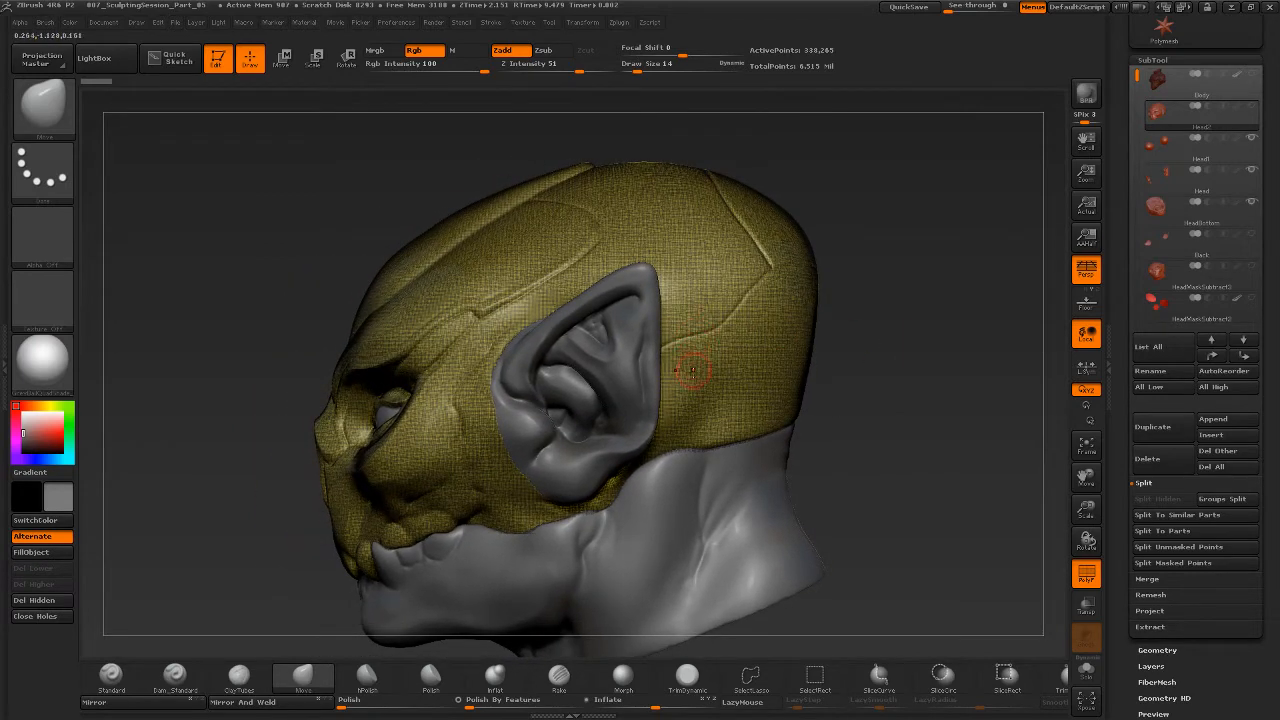
{"action": "mouse_move", "coordinate": [251, 124]}
{"action": "left_mouse_down", "text": "ctrl+shift"}
{"action": "mouse_move", "coordinate": [446, 163]}
{"action": "mouse_move", "coordinate": [725, 258]}
{"action": "mouse_move", "coordinate": [703, 220]}
{"action": "mouse_move", "coordinate": [603, 320]}
{"action": "mouse_move", "coordinate": [517, 228]}
{"action": "mouse_move", "coordinate": [477, 237]}
{"action": "mouse_move", "coordinate": [694, 249]}
{"action": "mouse_move", "coordinate": [827, 229]}
{"action": "mouse_move", "coordinate": [872, 250]}
{"action": "left_mouse_up", "text": "ctrl+shift"}
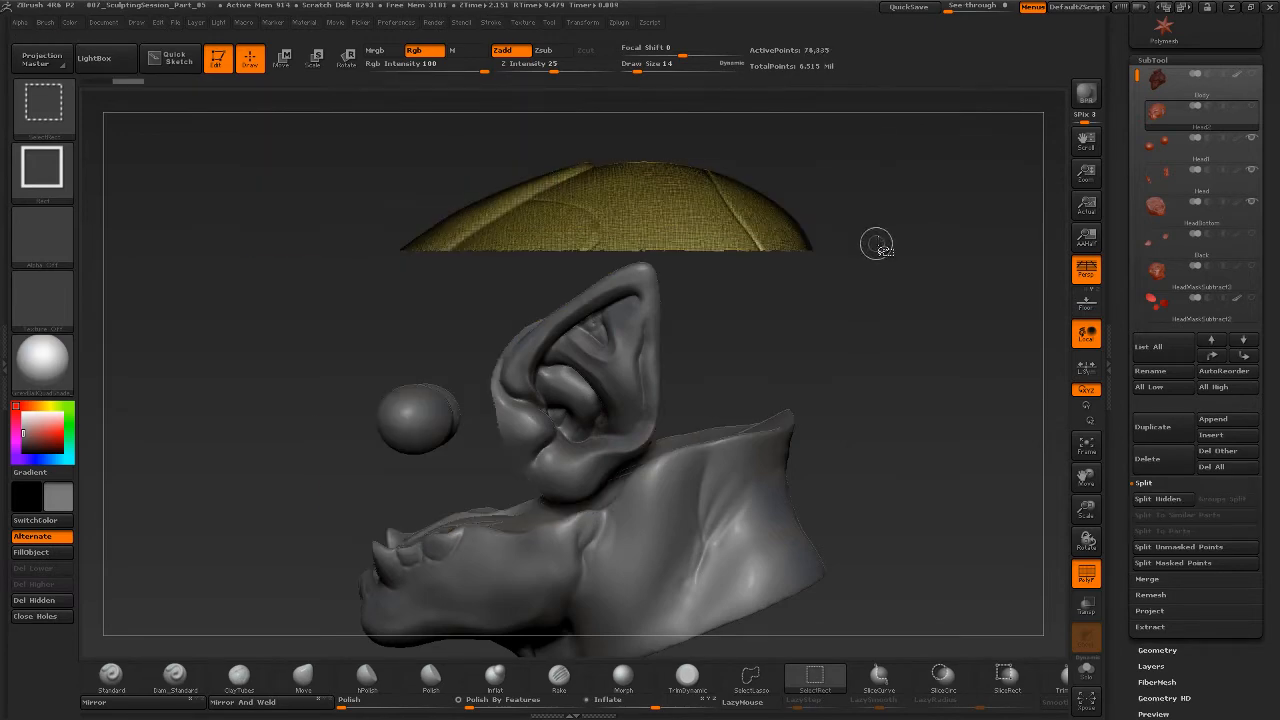
{"action": "mouse_move", "coordinate": [849, 344]}
{"action": "left_mouse_down"}
{"action": "mouse_move", "coordinate": [903, 354]}
{"action": "mouse_move", "coordinate": [858, 337]}
{"action": "left_mouse_up"}
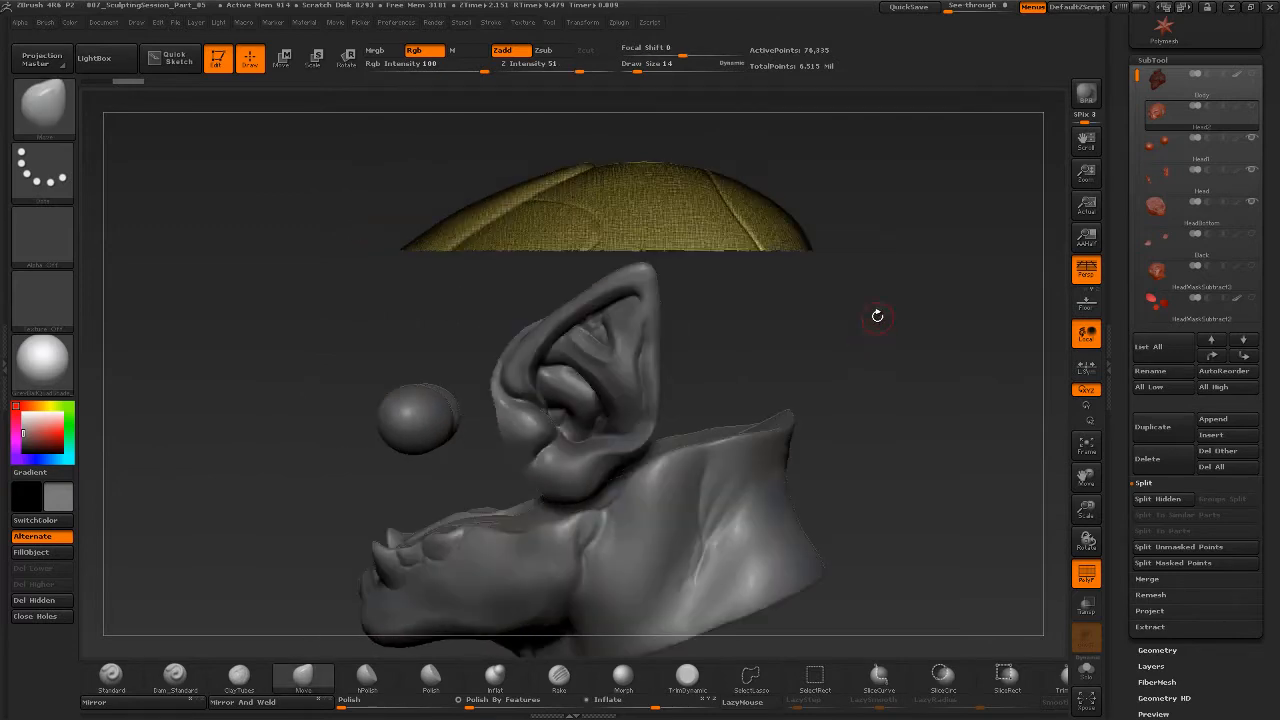
{"action": "left_click_drag", "start_coordinate": [863, 332], "coordinate": [877, 354]}
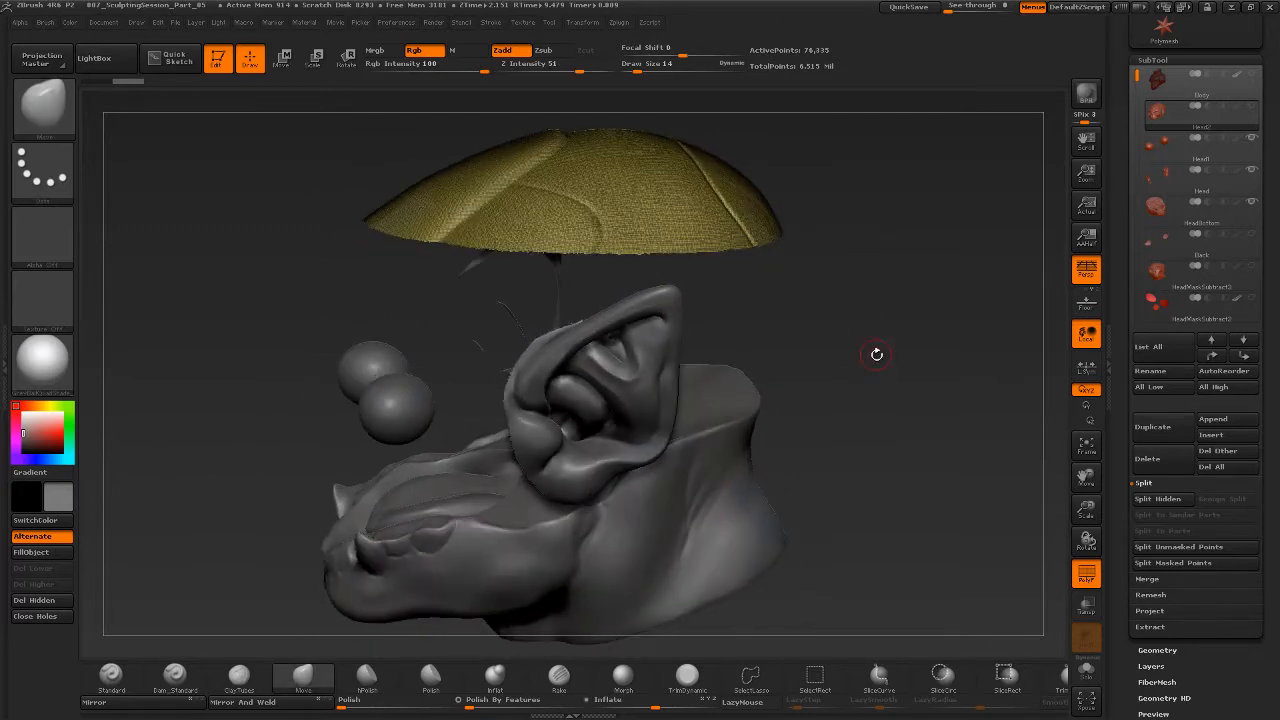
{"action": "key", "text": "shift"}
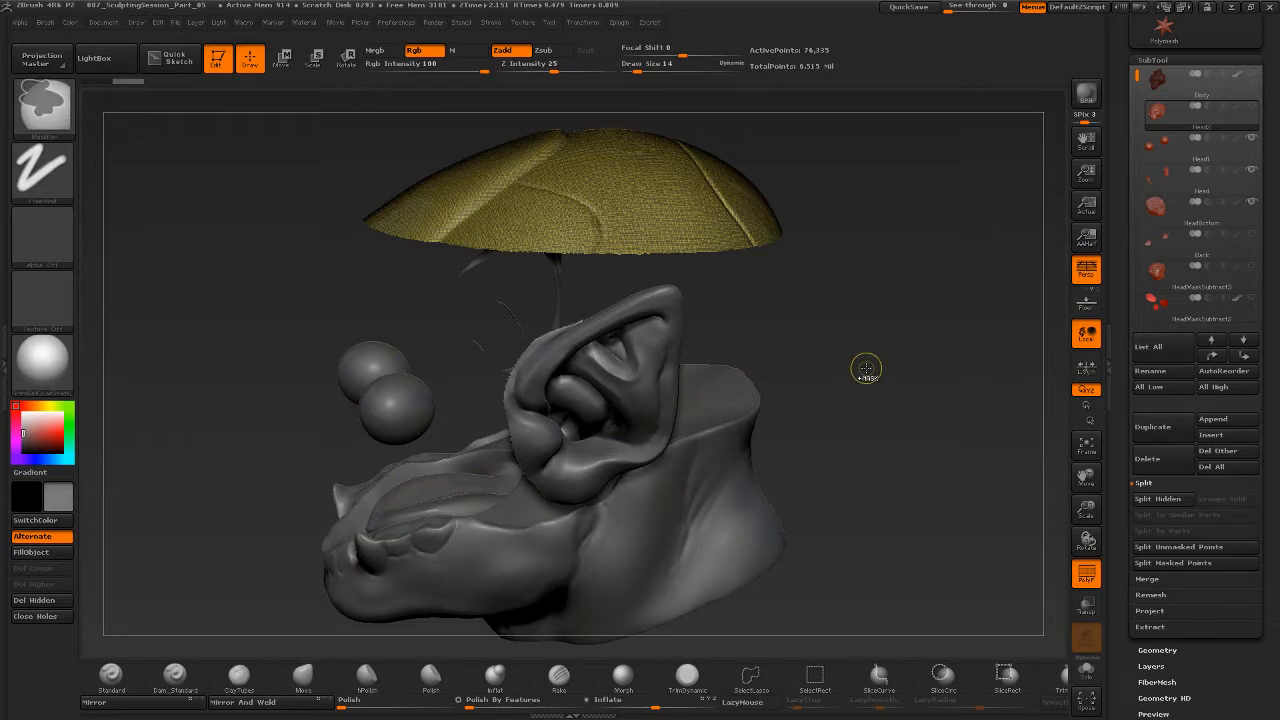
{"action": "left_click_drag", "start_coordinate": [860, 294], "coordinate": [892, 315]}
{"action": "left_click", "coordinate": [940, 450], "text": "ctrl+shift"}
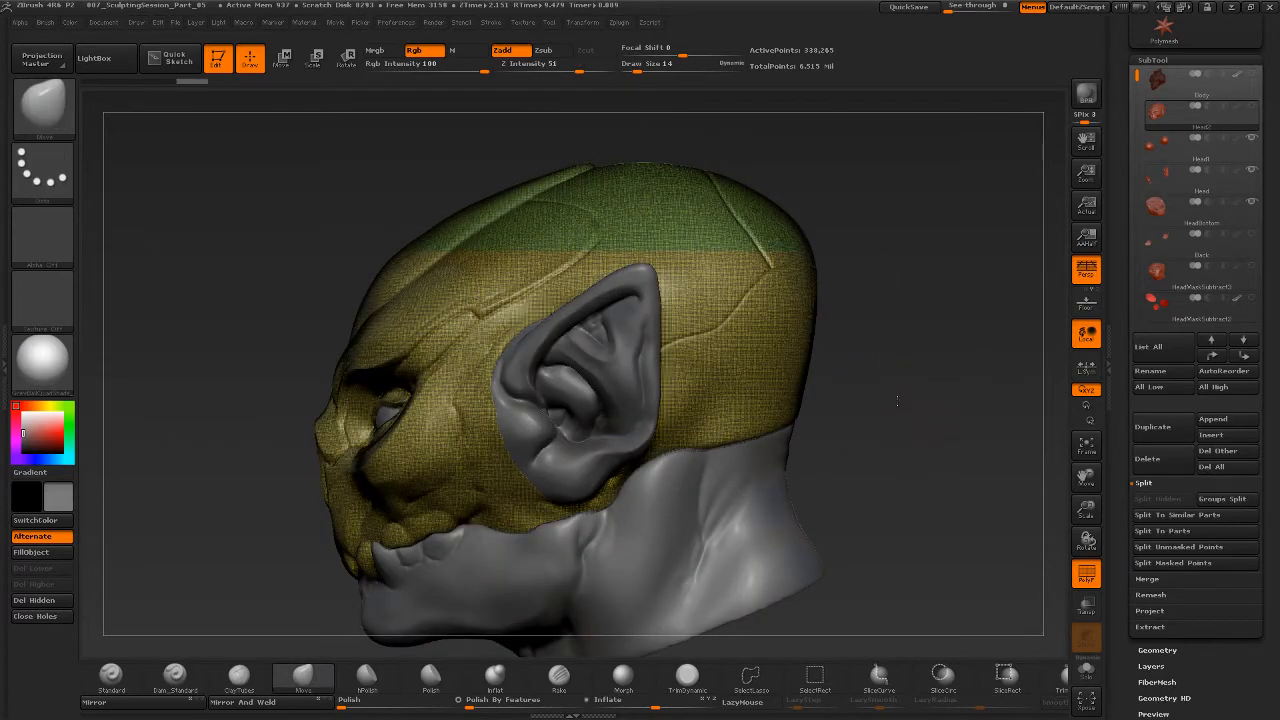
Isolate the front of the face and forehead with a SelectLasso selection from the side, hiding the rest of the head mesh
{"action": "left_click_drag", "start_coordinate": [897, 400], "coordinate": [910, 440]}
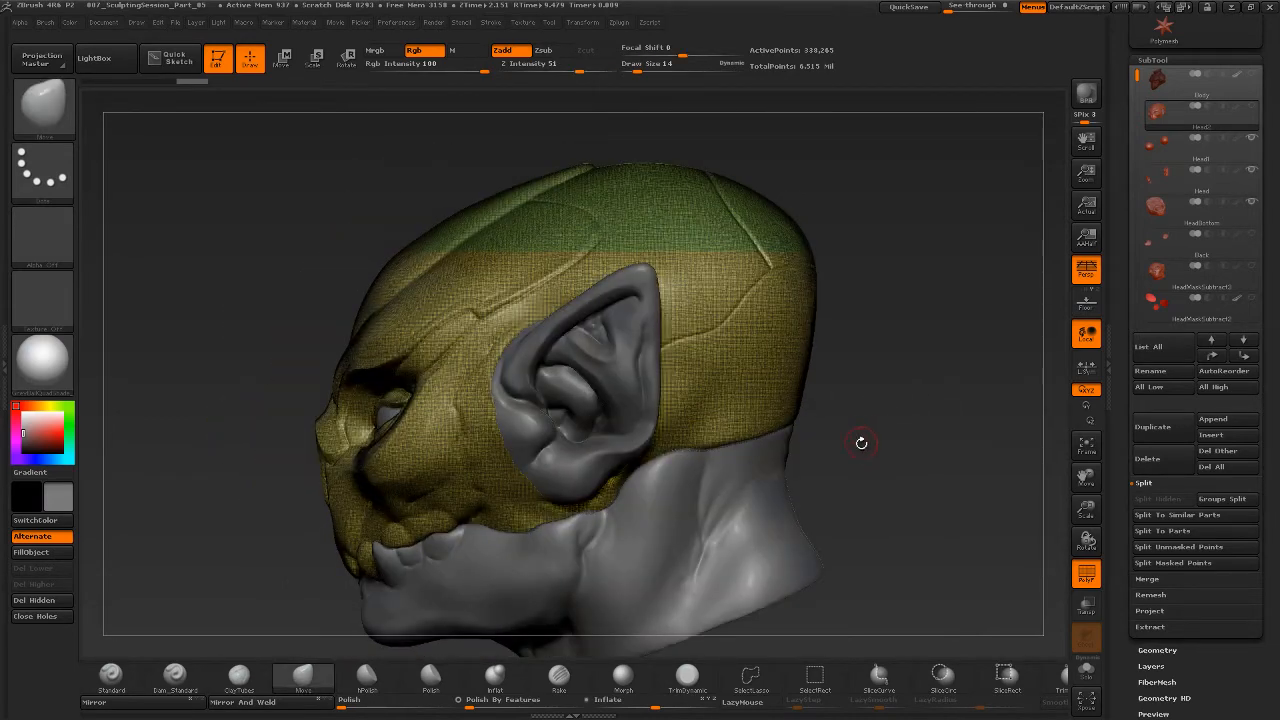
{"action": "key", "text": "ctrl+shift"}
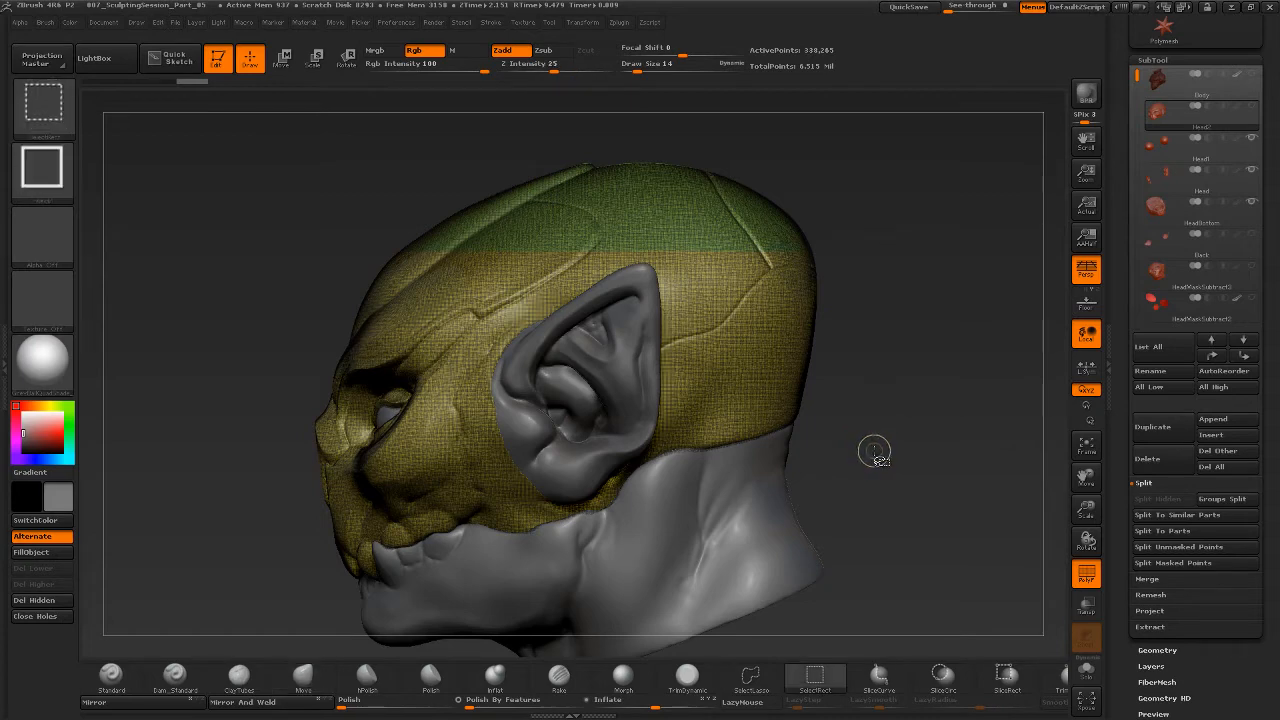
{"action": "left_click", "coordinate": [58, 126]}
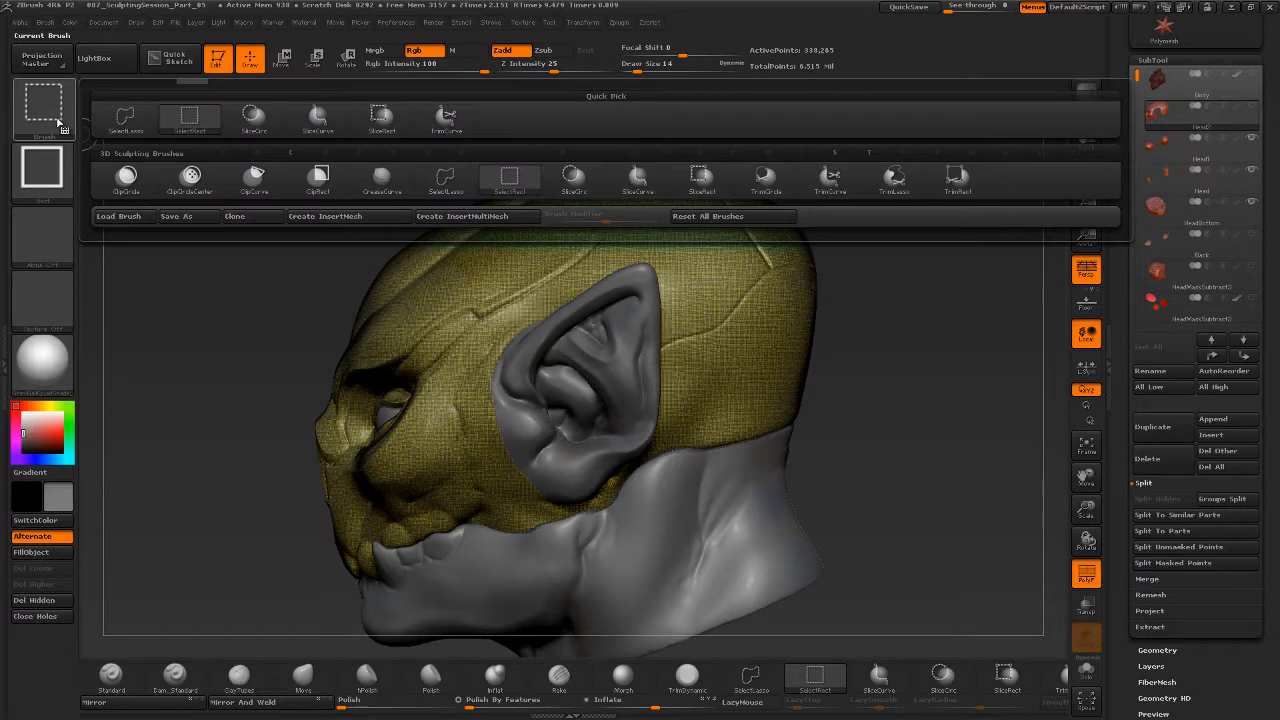
{"action": "left_click", "coordinate": [137, 130]}
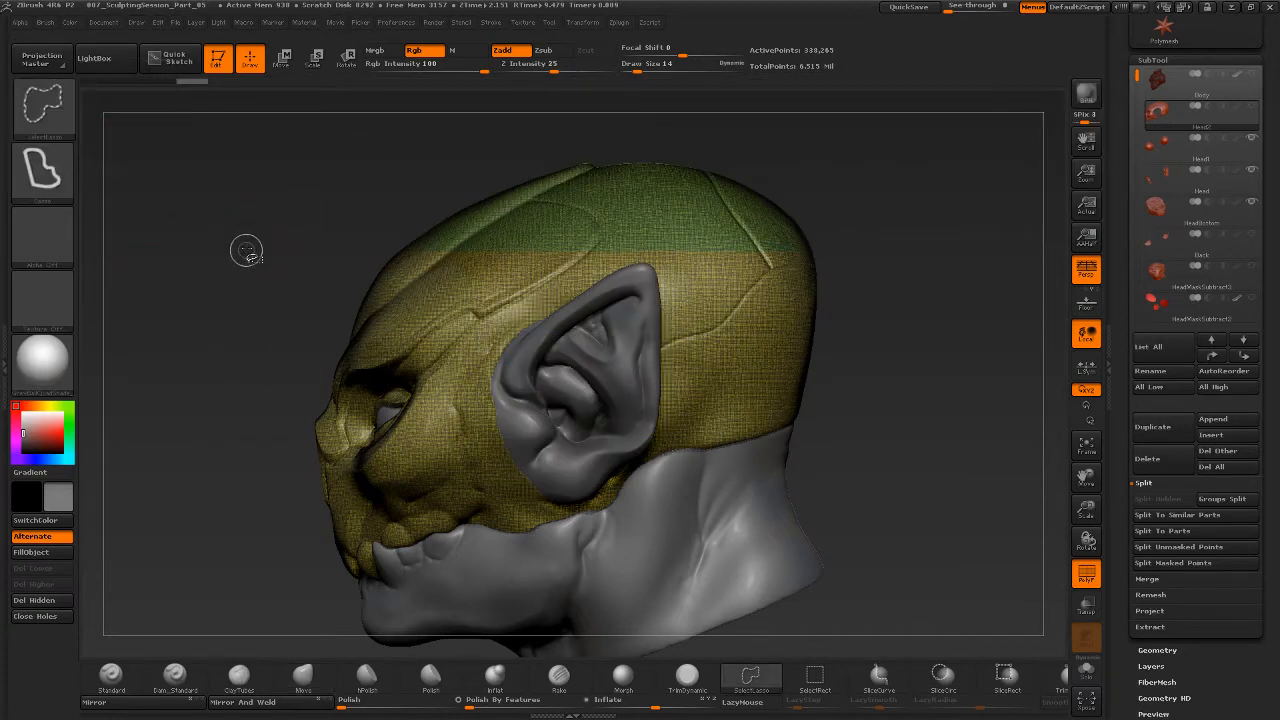
{"action": "mouse_move", "coordinate": [302, 210]}
{"action": "left_mouse_down", "text": "ctrl+shift"}
{"action": "mouse_move", "coordinate": [284, 367]}
{"action": "mouse_move", "coordinate": [322, 352]}
{"action": "mouse_move", "coordinate": [366, 250]}
{"action": "mouse_move", "coordinate": [405, 205]}
{"action": "mouse_move", "coordinate": [455, 340]}
{"action": "mouse_move", "coordinate": [650, 208]}
{"action": "mouse_move", "coordinate": [310, 120]}
{"action": "mouse_move", "coordinate": [265, 205]}
{"action": "left_mouse_up", "text": "ctrl+shift"}
{"action": "left_click", "coordinate": [993, 507], "text": "ctrl+shift"}
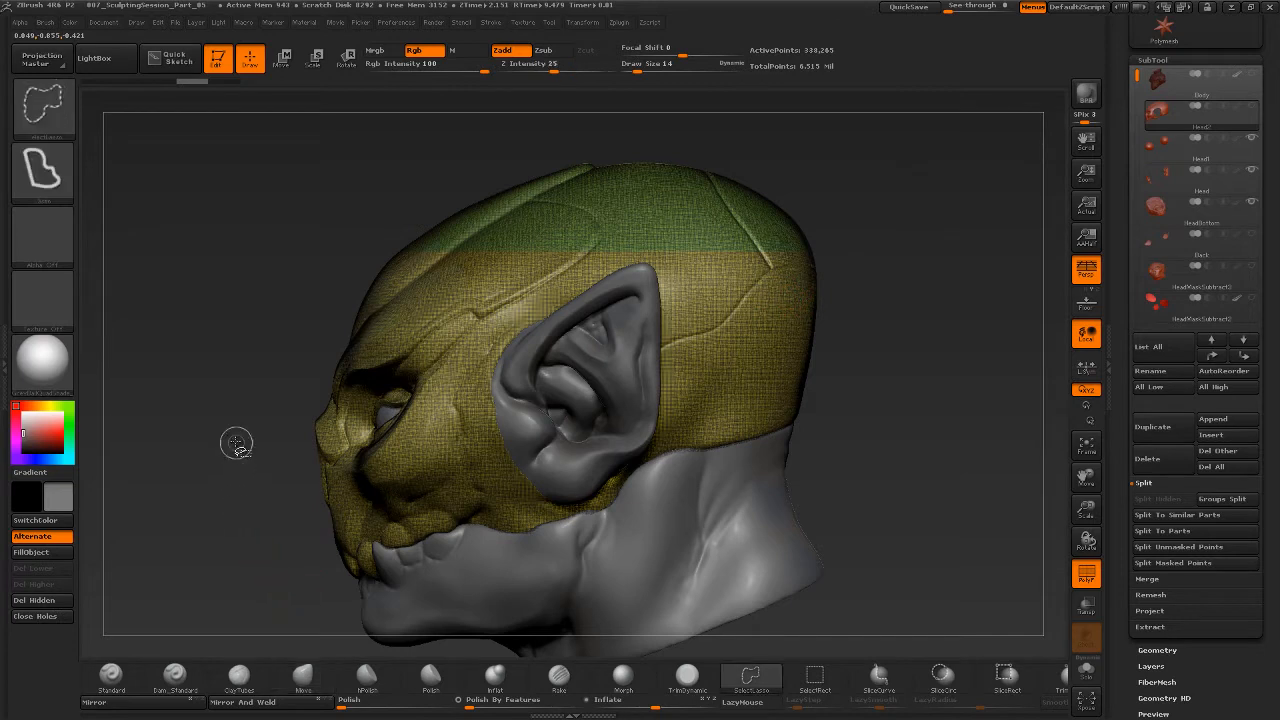
{"action": "mouse_move", "coordinate": [232, 455]}
{"action": "left_mouse_down", "text": "ctrl+shift"}
{"action": "mouse_move", "coordinate": [343, 626]}
{"action": "mouse_move", "coordinate": [388, 580]}
{"action": "mouse_move", "coordinate": [371, 523]}
{"action": "mouse_move", "coordinate": [462, 440]}
{"action": "mouse_move", "coordinate": [478, 378]}
{"action": "mouse_move", "coordinate": [608, 250]}
{"action": "mouse_move", "coordinate": [402, 178]}
{"action": "left_mouse_up", "text": "ctrl+shift"}
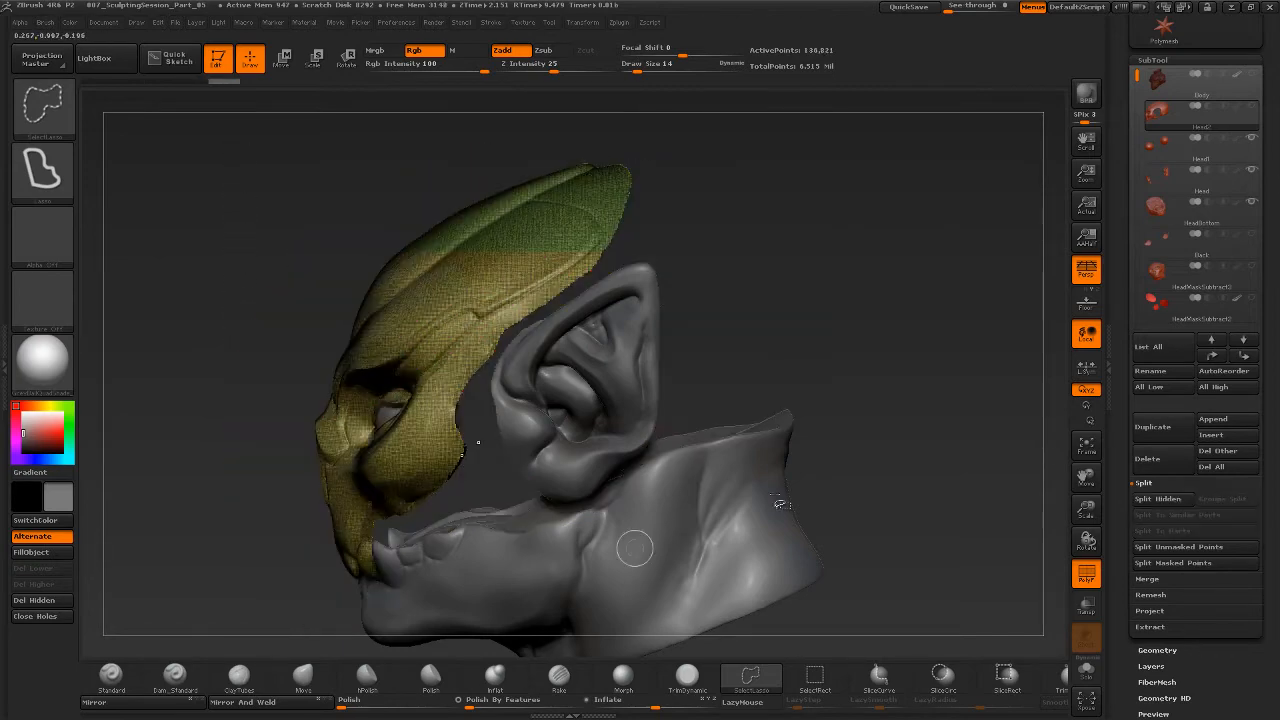
Hide the top-of-skull polygroup and assign the remaining visible face area to a new polygroup
{"action": "left_click_drag", "start_coordinate": [825, 327], "coordinate": [926, 348]}
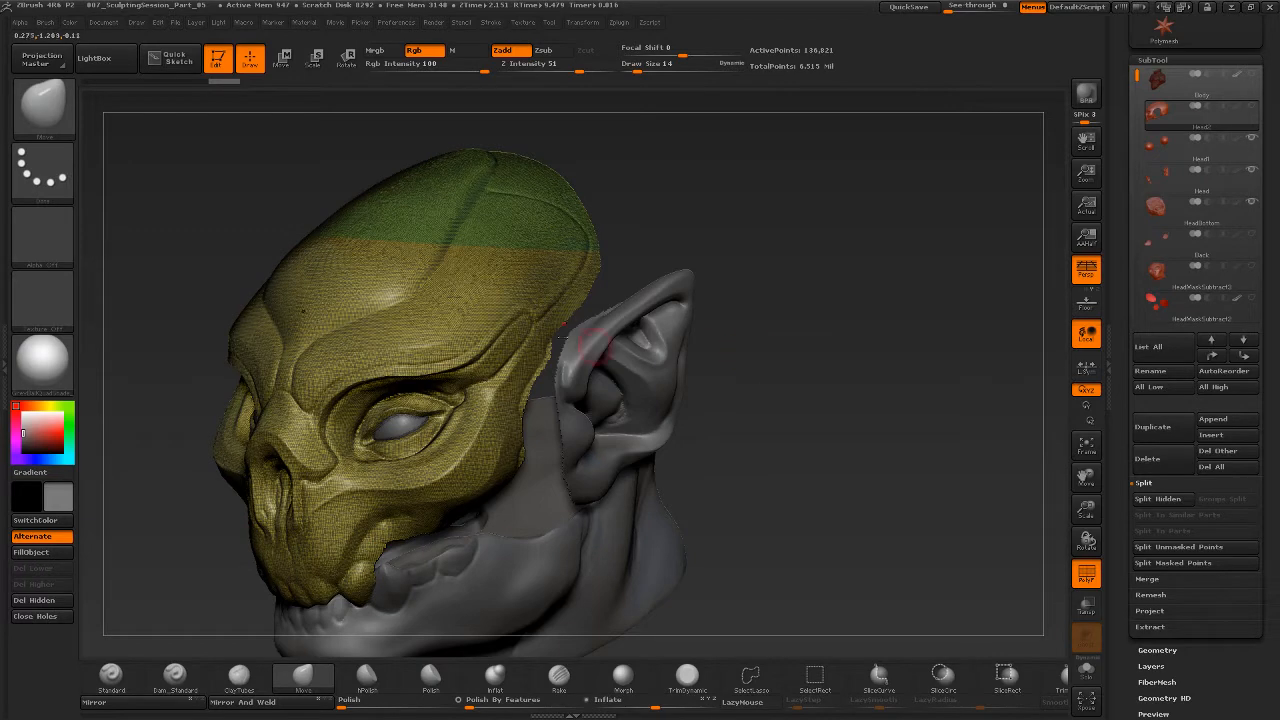
{"action": "key", "text": "ctrl"}
{"action": "key", "text": "ctrl+shift"}
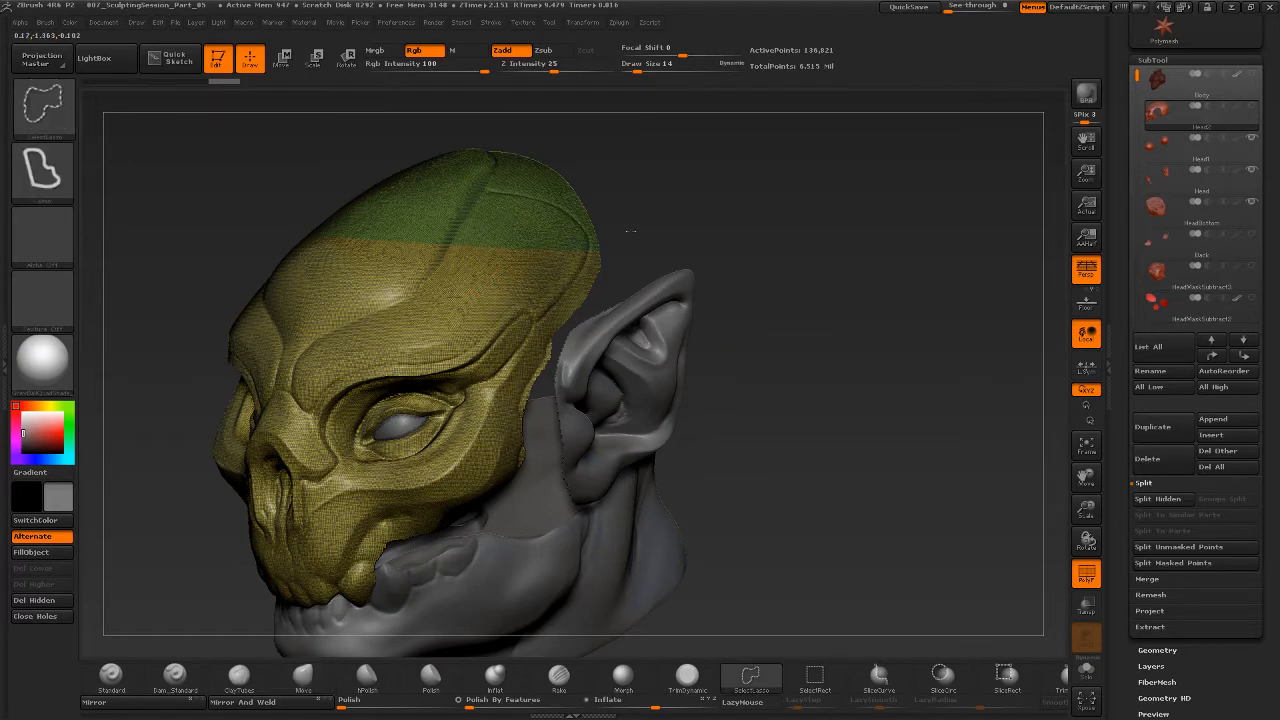
{"action": "left_click_drag", "start_coordinate": [630, 231], "coordinate": [632, 233], "text": "ctrl+shift"}
{"action": "left_click_drag", "start_coordinate": [784, 390], "coordinate": [900, 425]}
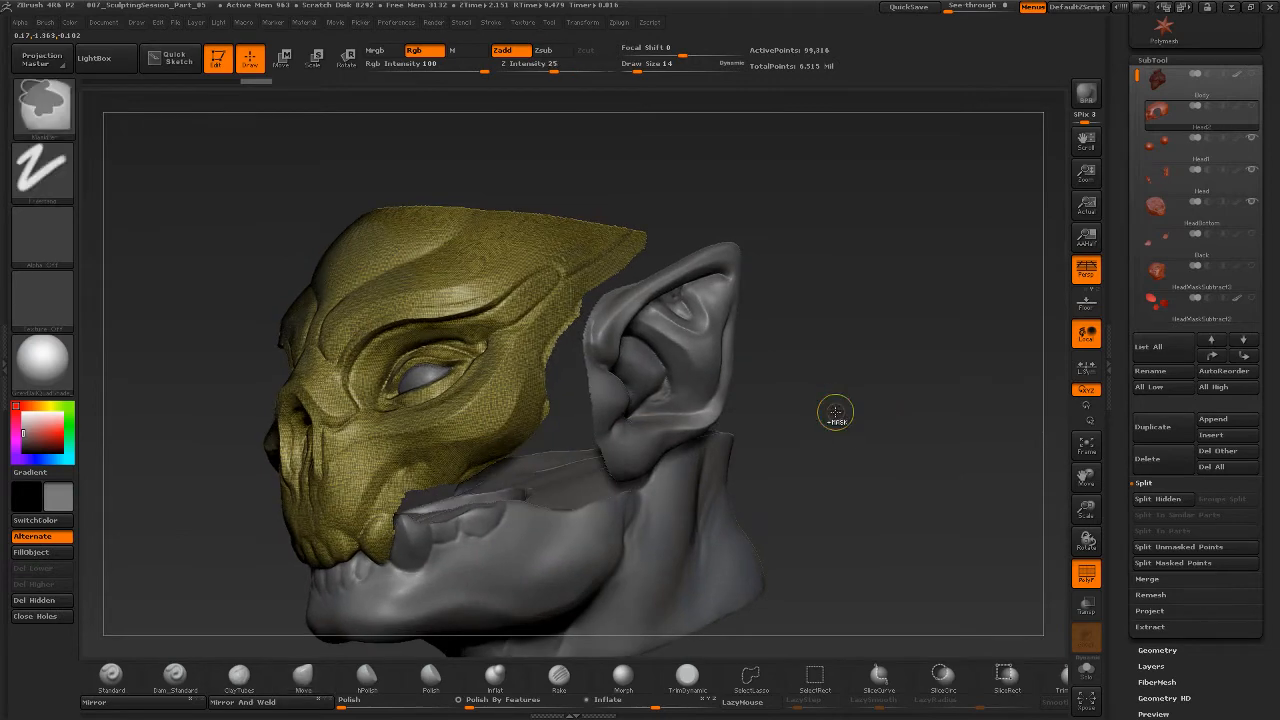
{"action": "key", "text": "ctrl+w"}
{"action": "mouse_move", "coordinate": [885, 316]}
{"action": "left_mouse_down"}
{"action": "mouse_move", "coordinate": [854, 400]}
{"action": "mouse_move", "coordinate": [835, 371]}
{"action": "mouse_move", "coordinate": [966, 351]}
{"action": "left_mouse_up"}
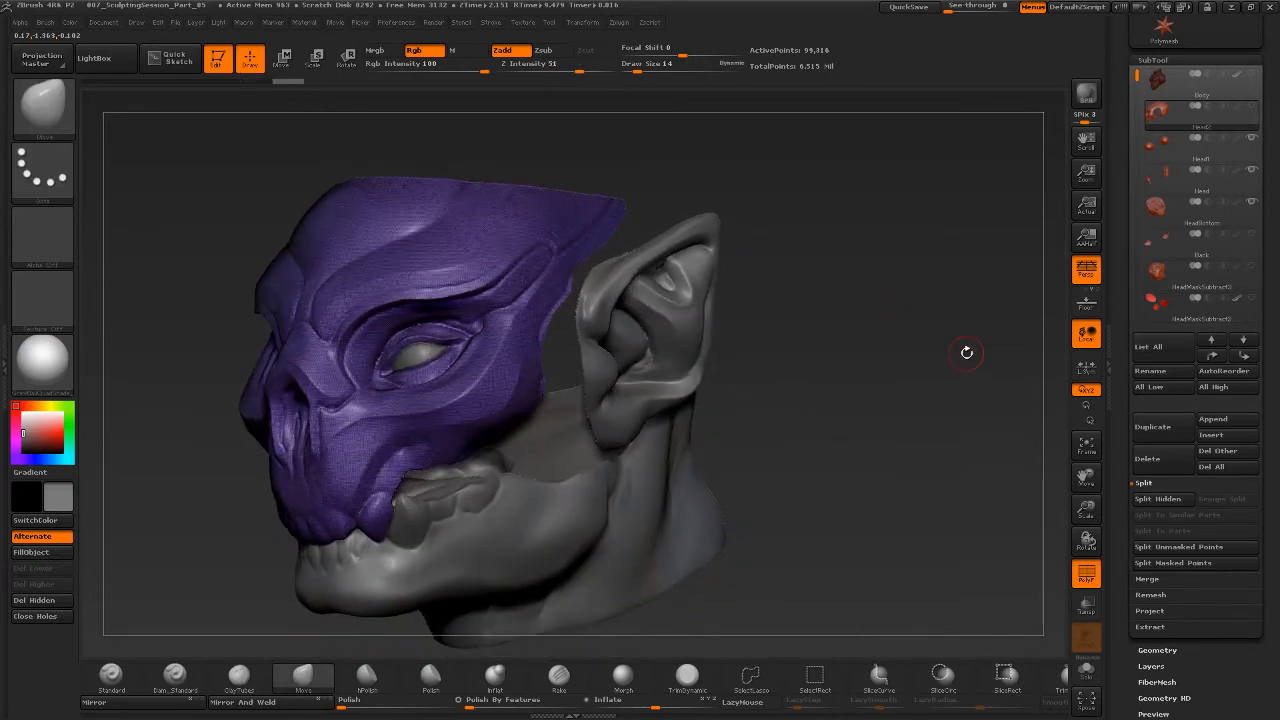
Open the Polygroups options and unhide the whole head mesh
{"action": "scroll", "coordinate": [1131, 401], "scroll_direction": "down", "scroll_amount": 5}
{"action": "scroll", "coordinate": [1131, 401], "scroll_direction": "up", "scroll_amount": 1}
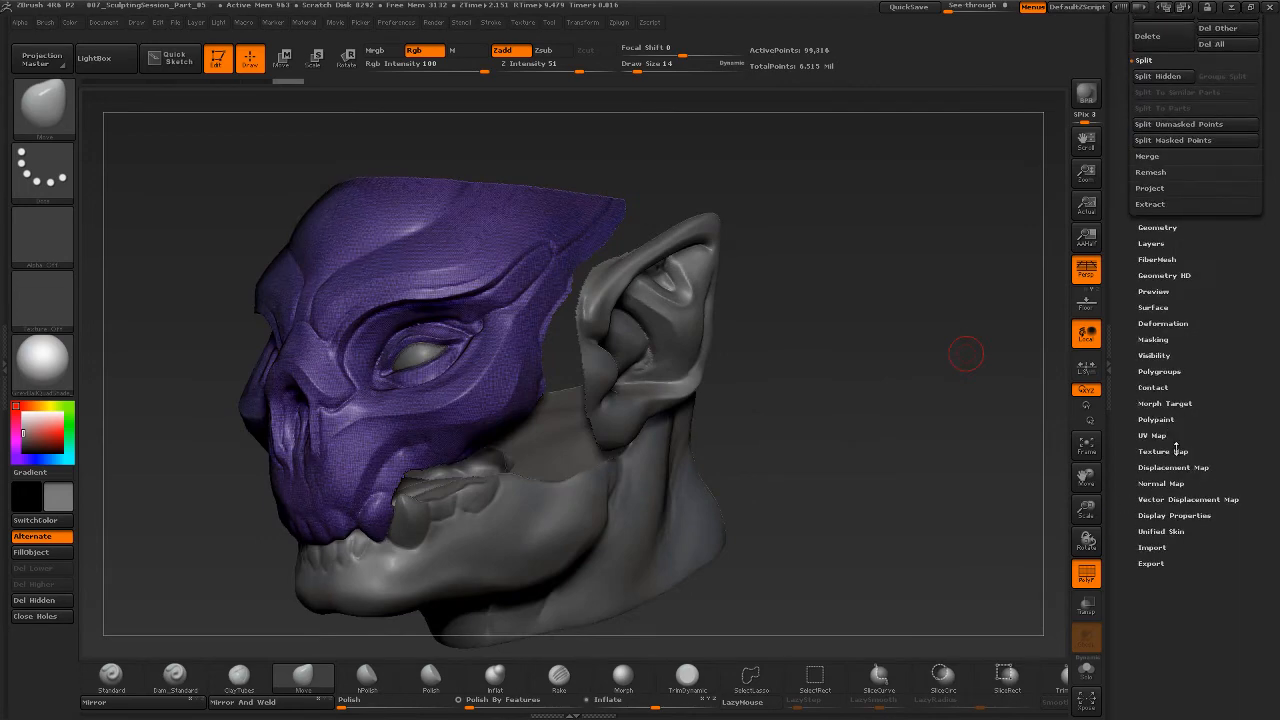
{"action": "left_click", "coordinate": [1162, 371]}
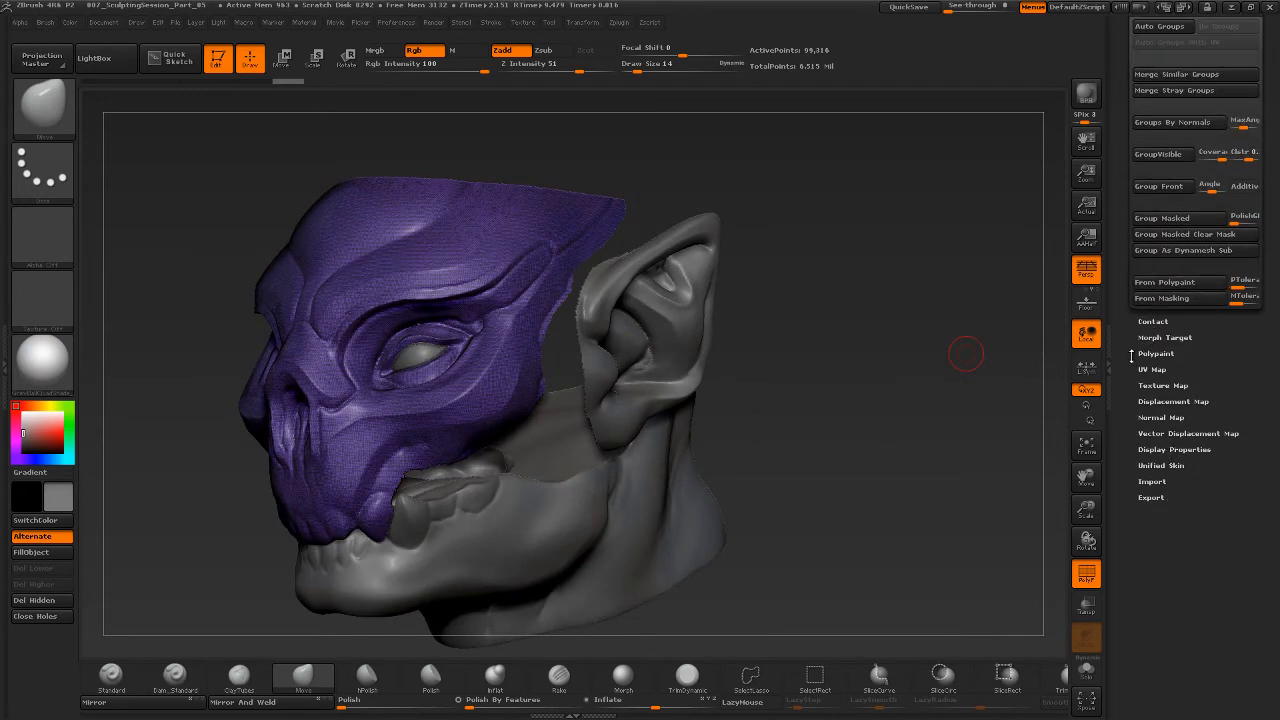
{"action": "scroll", "coordinate": [1137, 400], "scroll_direction": "up", "scroll_amount": 3}
{"action": "left_click_drag", "start_coordinate": [1137, 408], "coordinate": [1138, 413]}
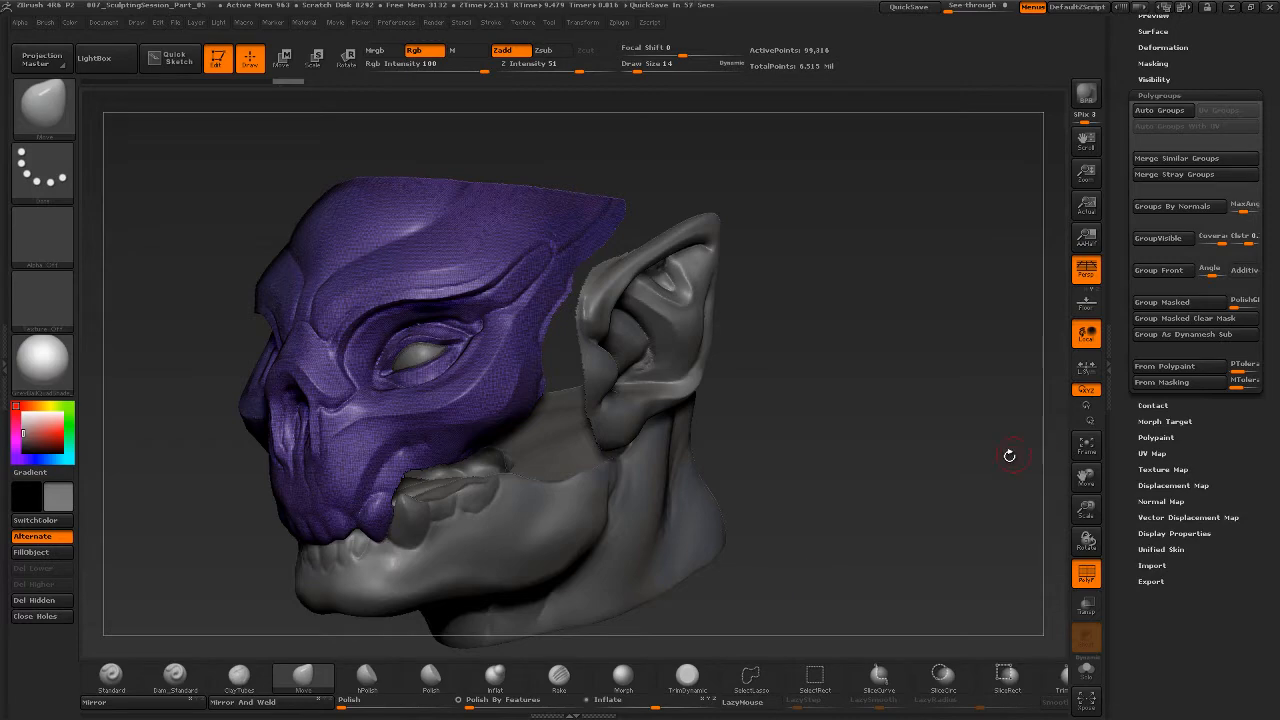
{"action": "left_click_drag", "start_coordinate": [797, 440], "coordinate": [768, 392]}
{"action": "left_click", "coordinate": [860, 414], "text": "ctrl+shift"}
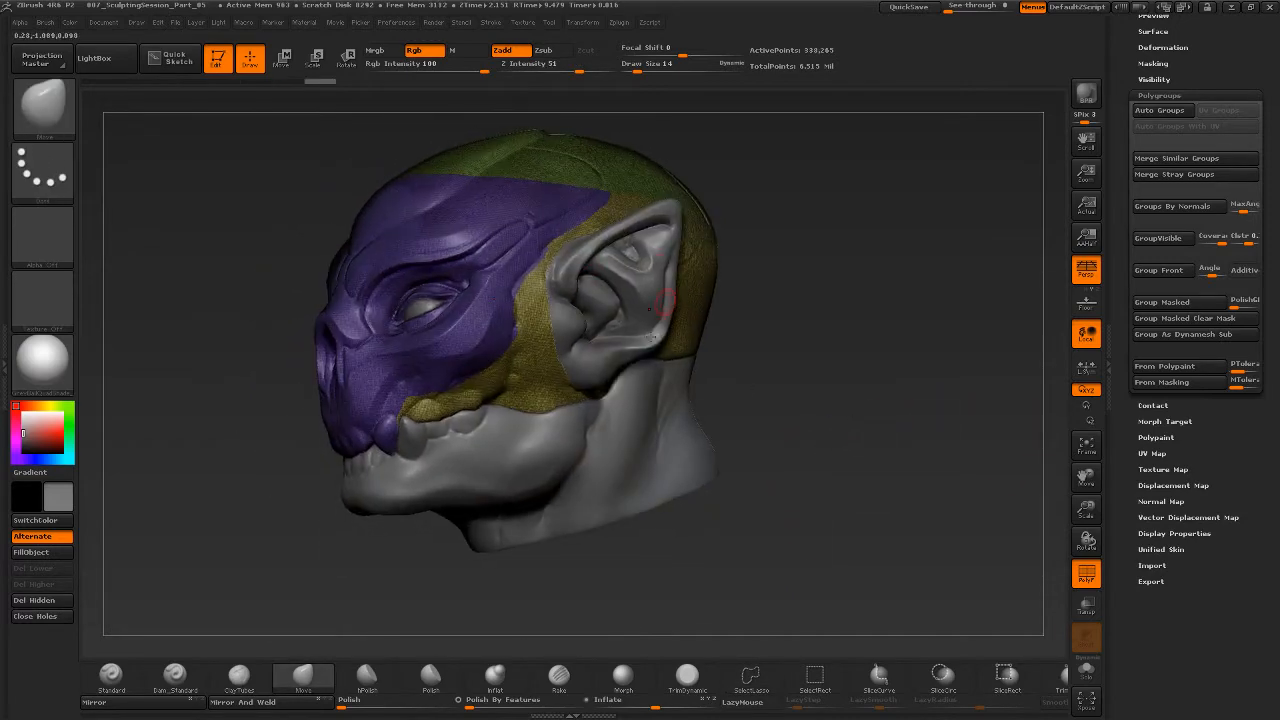
Set the selection brush back to SelectRect
{"action": "mouse_move", "coordinate": [825, 320]}
{"action": "left_mouse_down", "text": "alt"}
{"action": "mouse_move", "coordinate": [795, 392]}
{"action": "mouse_move", "coordinate": [809, 374]}
{"action": "mouse_move", "coordinate": [494, 293]}
{"action": "left_mouse_up", "text": "alt"}
{"action": "left_click_drag", "start_coordinate": [720, 206], "coordinate": [712, 219]}
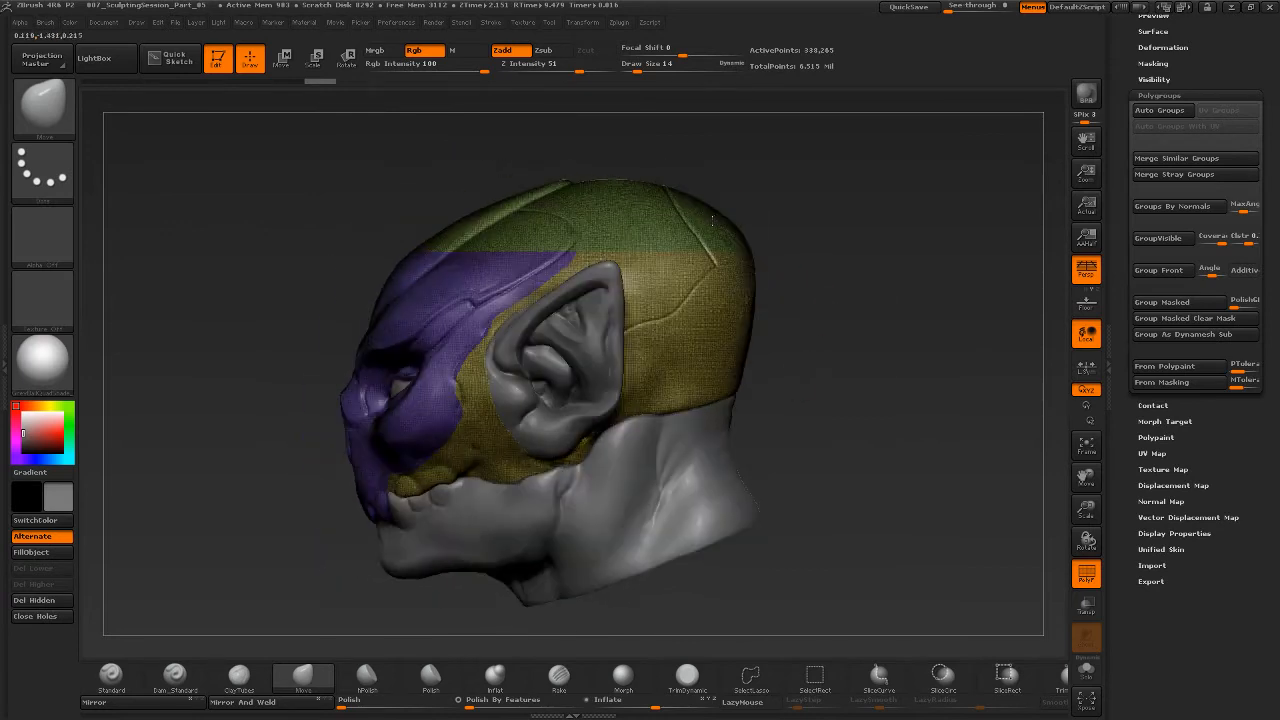
{"action": "key", "text": "ctrl+shift"}
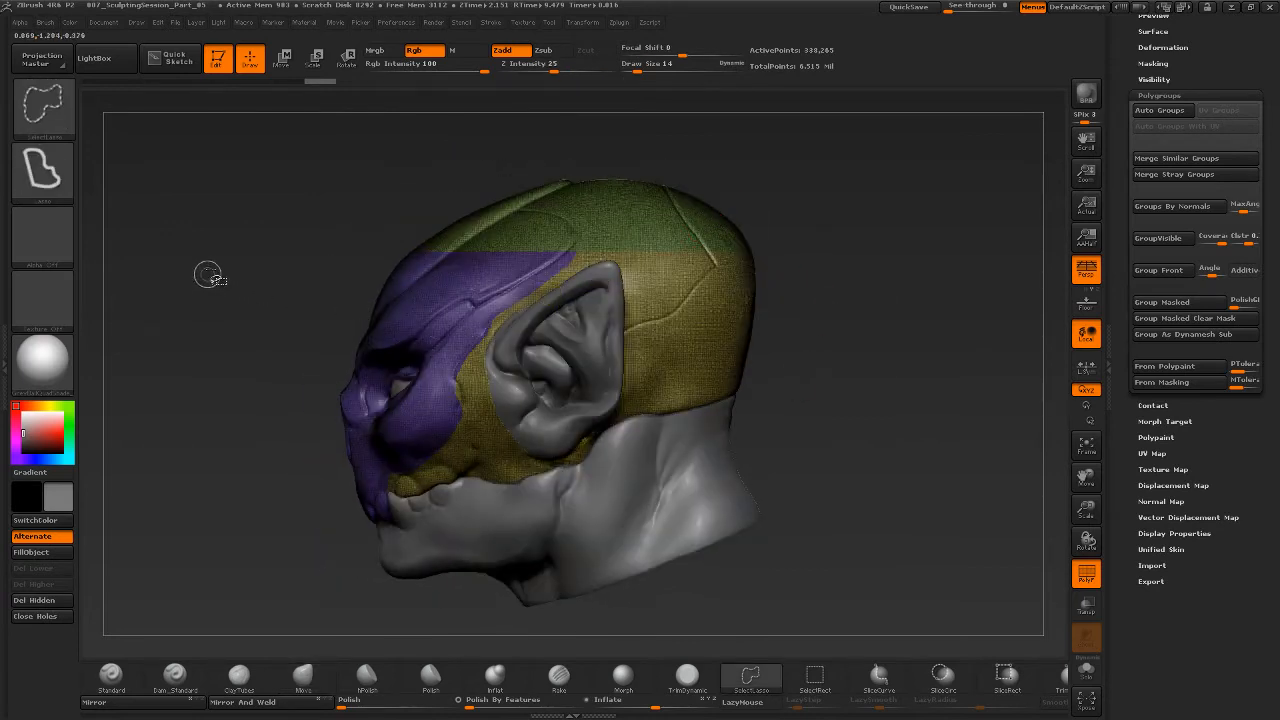
{"action": "left_click", "coordinate": [43, 106]}
{"action": "left_click", "coordinate": [200, 128]}
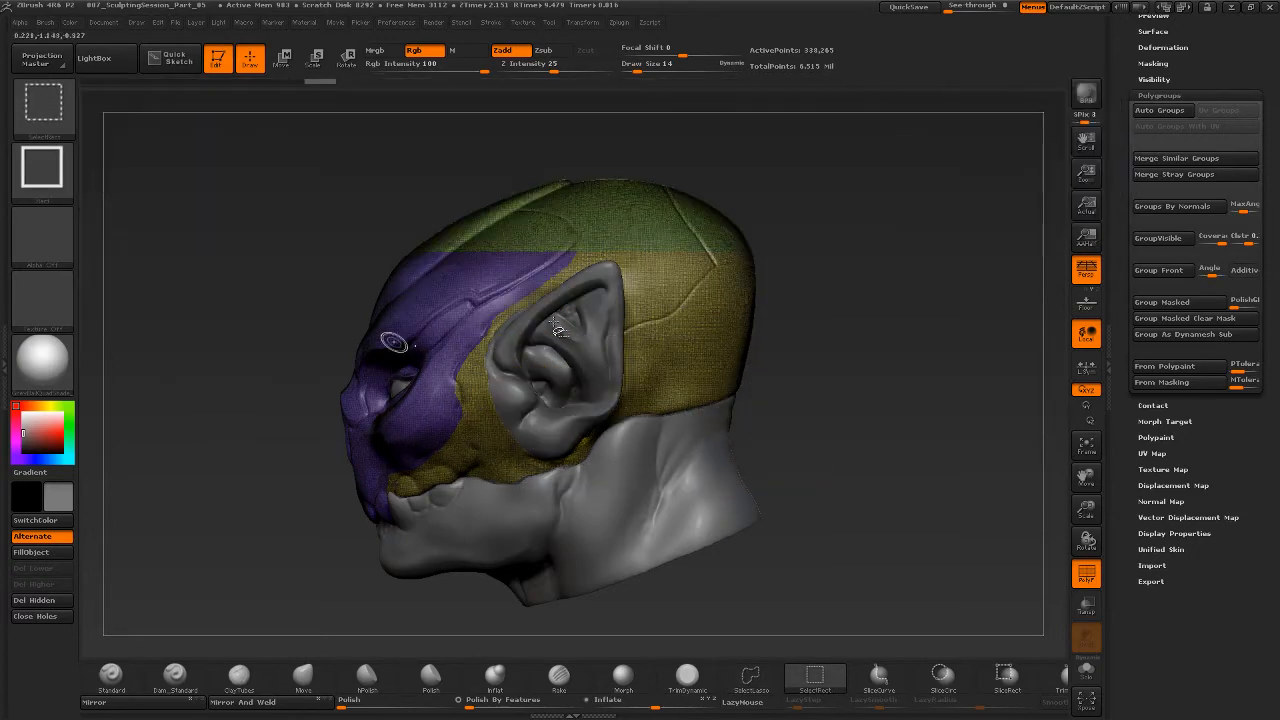
{"action": "left_click", "coordinate": [68, 131], "text": "ctrl+shift"}
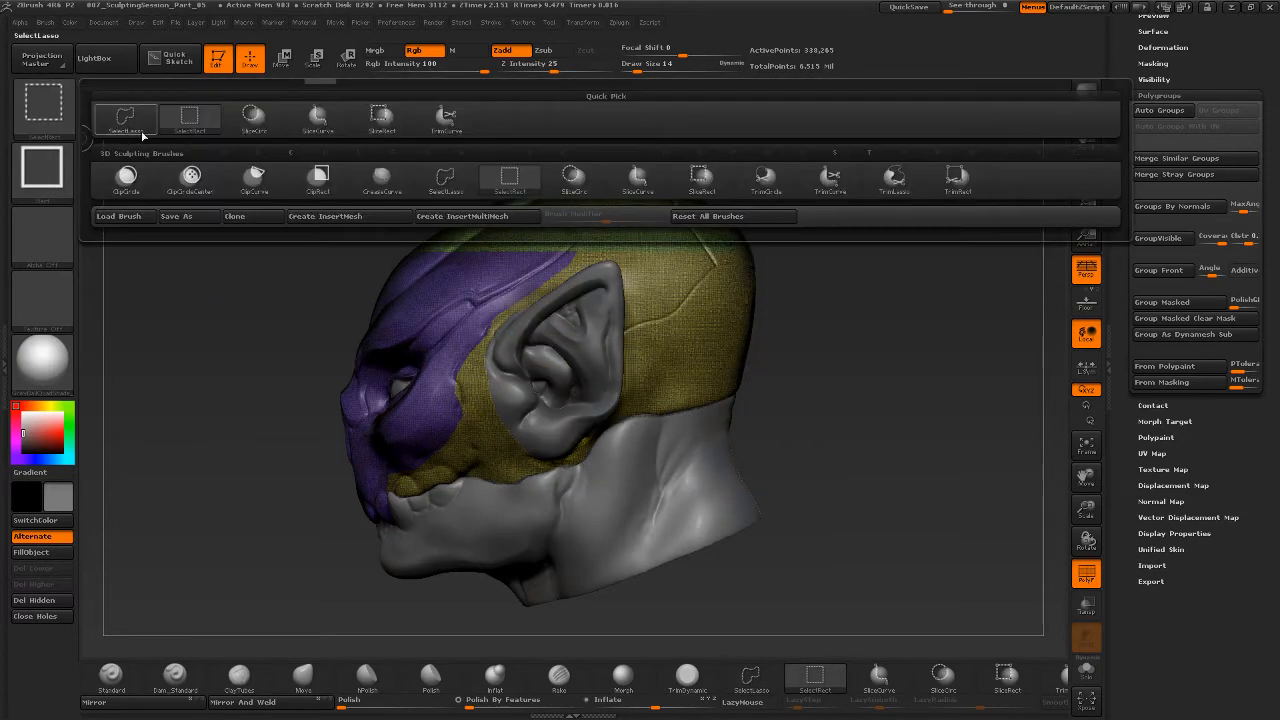
{"action": "left_click", "coordinate": [143, 135]}
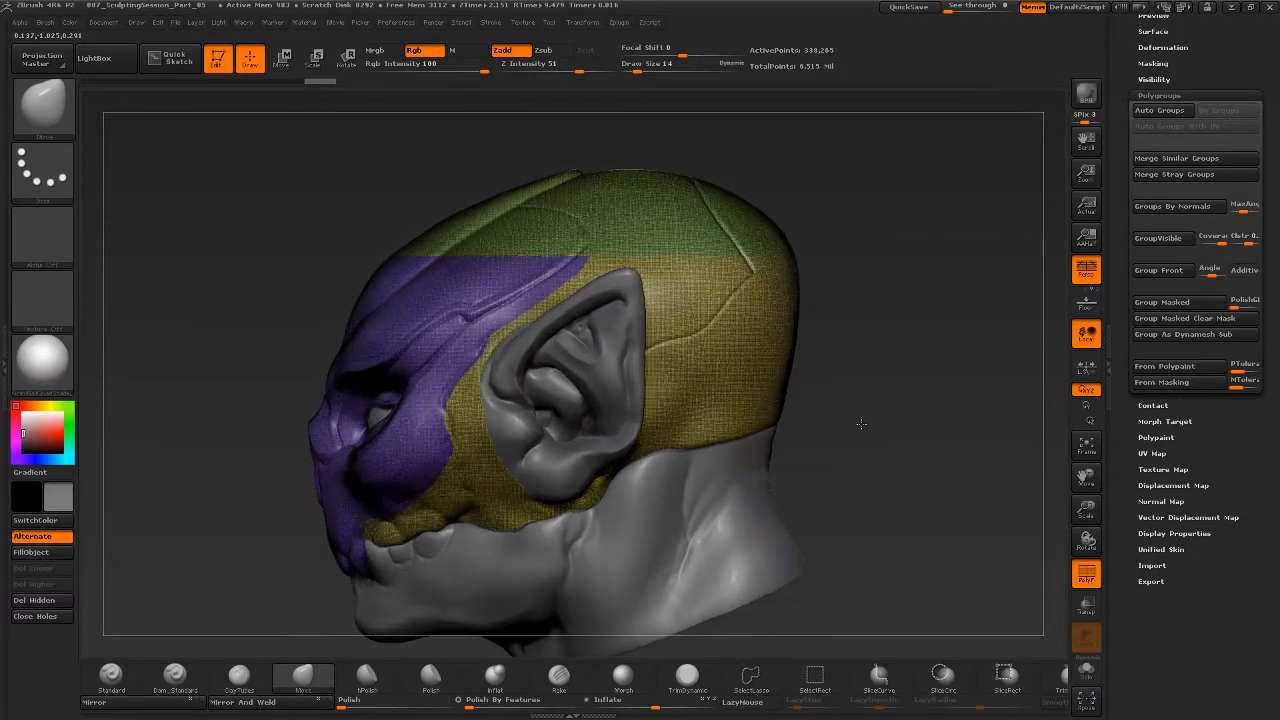
{"action": "left_click_drag", "start_coordinate": [861, 424], "coordinate": [868, 431]}
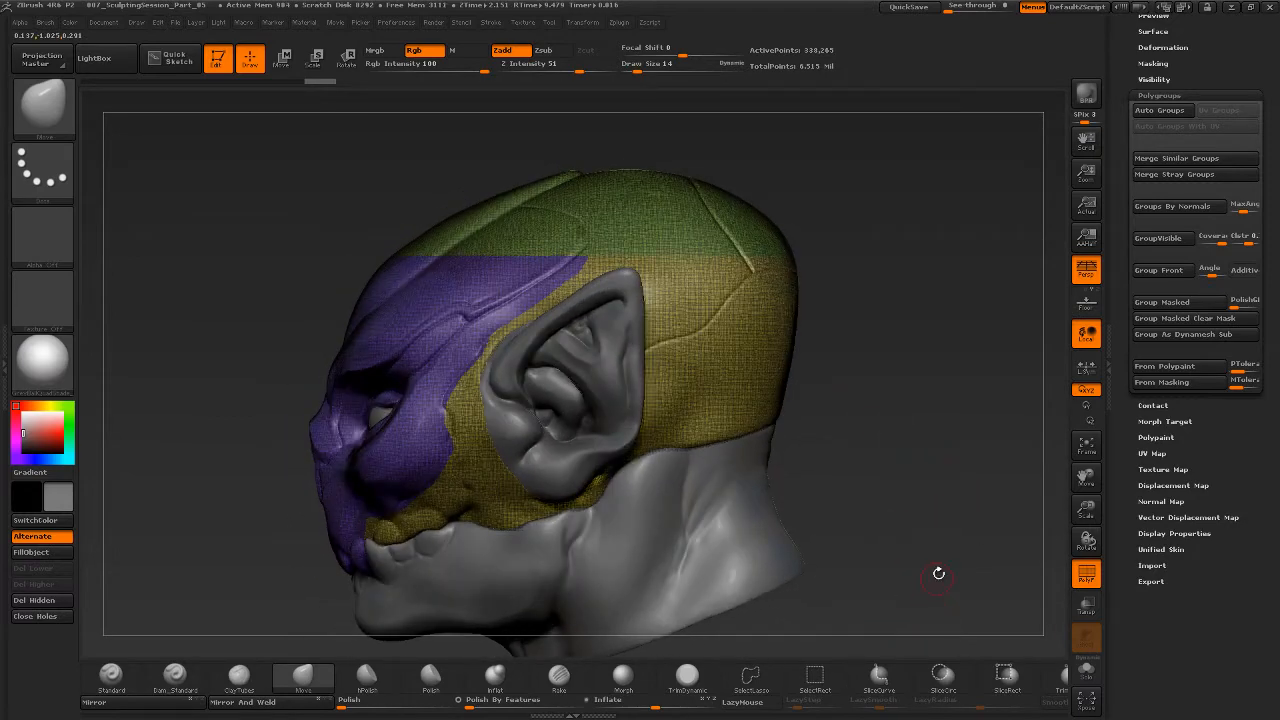
Choose the SliceCirc brush and examine its BRadius and PolyGroup modifiers
{"action": "left_click", "coordinate": [68, 112], "text": "ctrl+shift"}
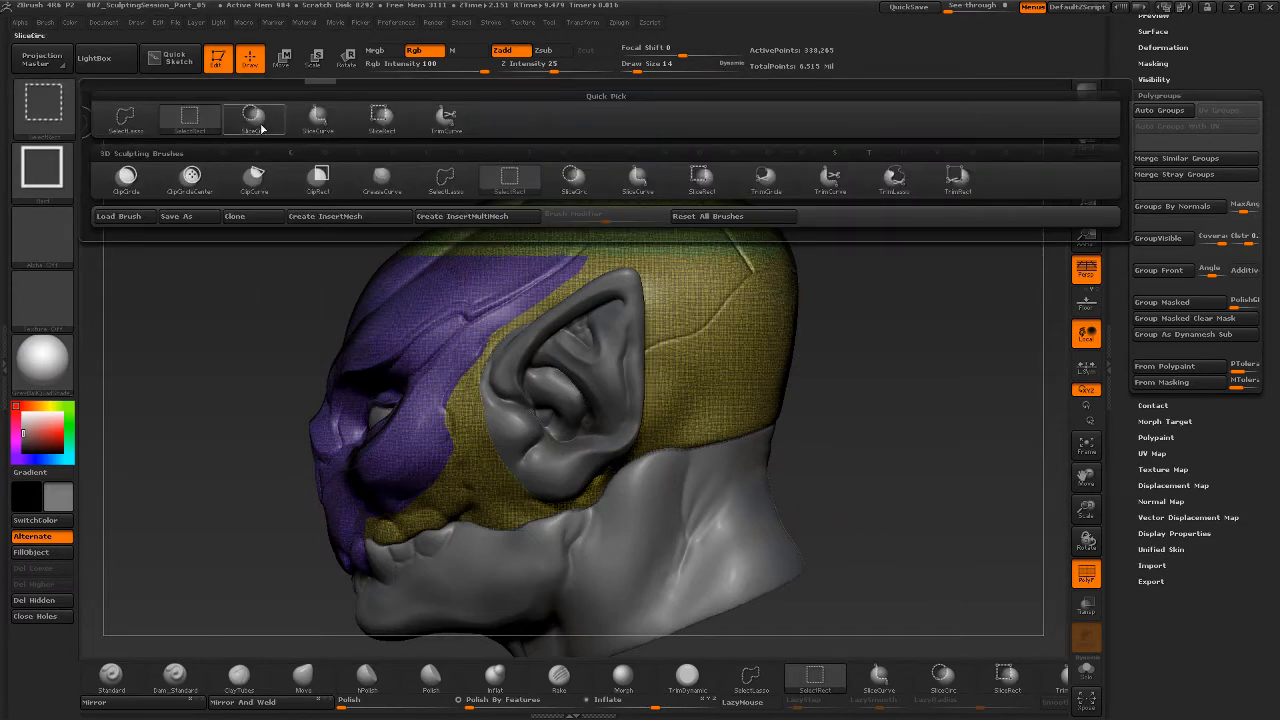
{"action": "mouse_move", "coordinate": [265, 127]}
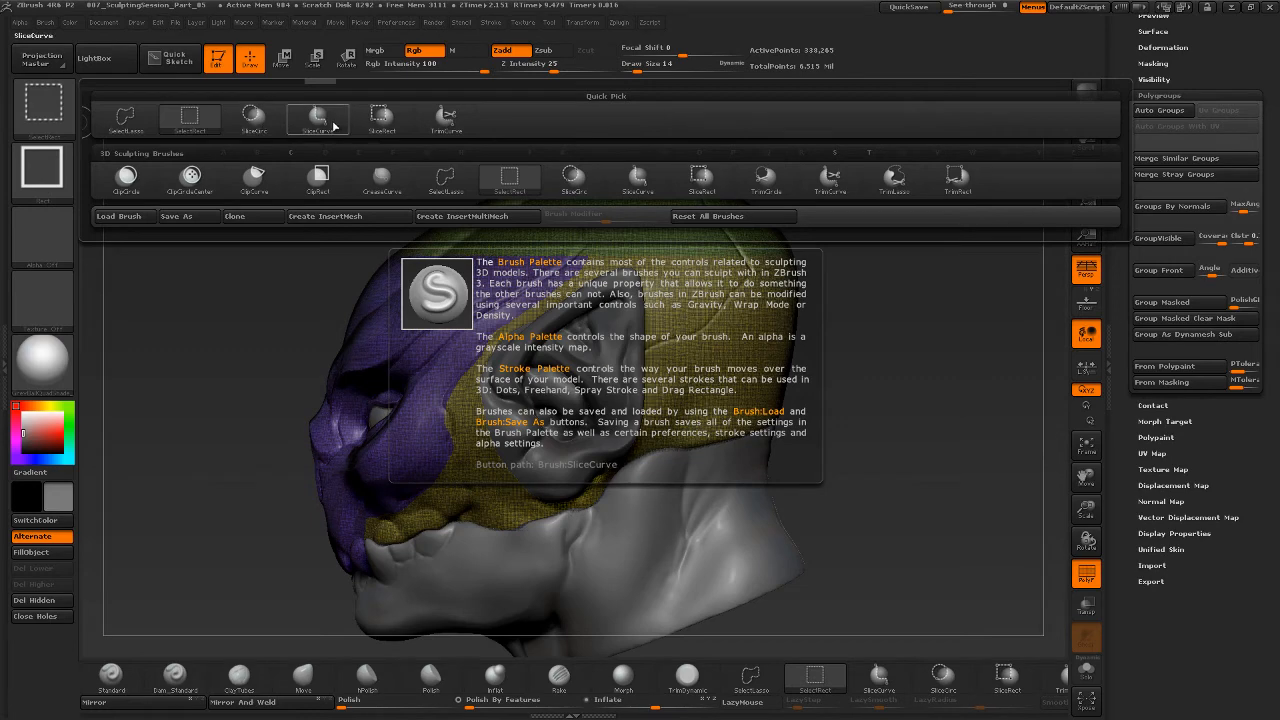
{"action": "left_click", "coordinate": [255, 120]}
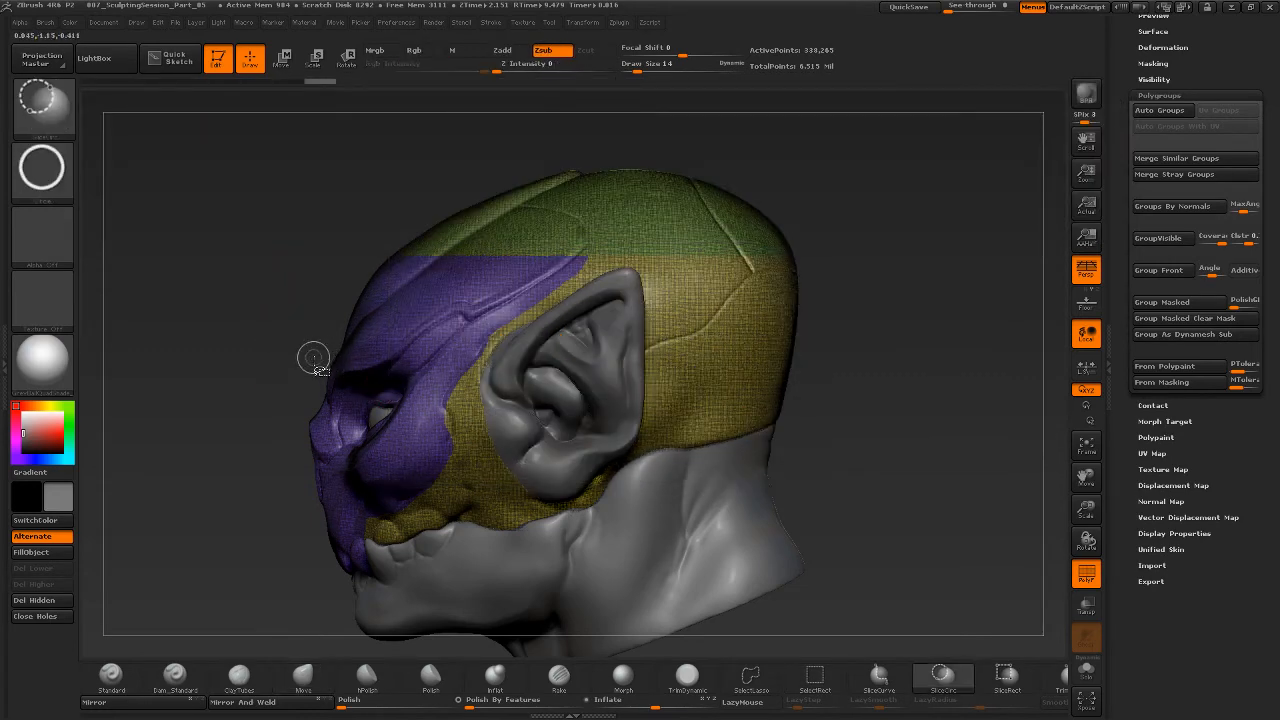
{"action": "right_click", "coordinate": [281, 304]}
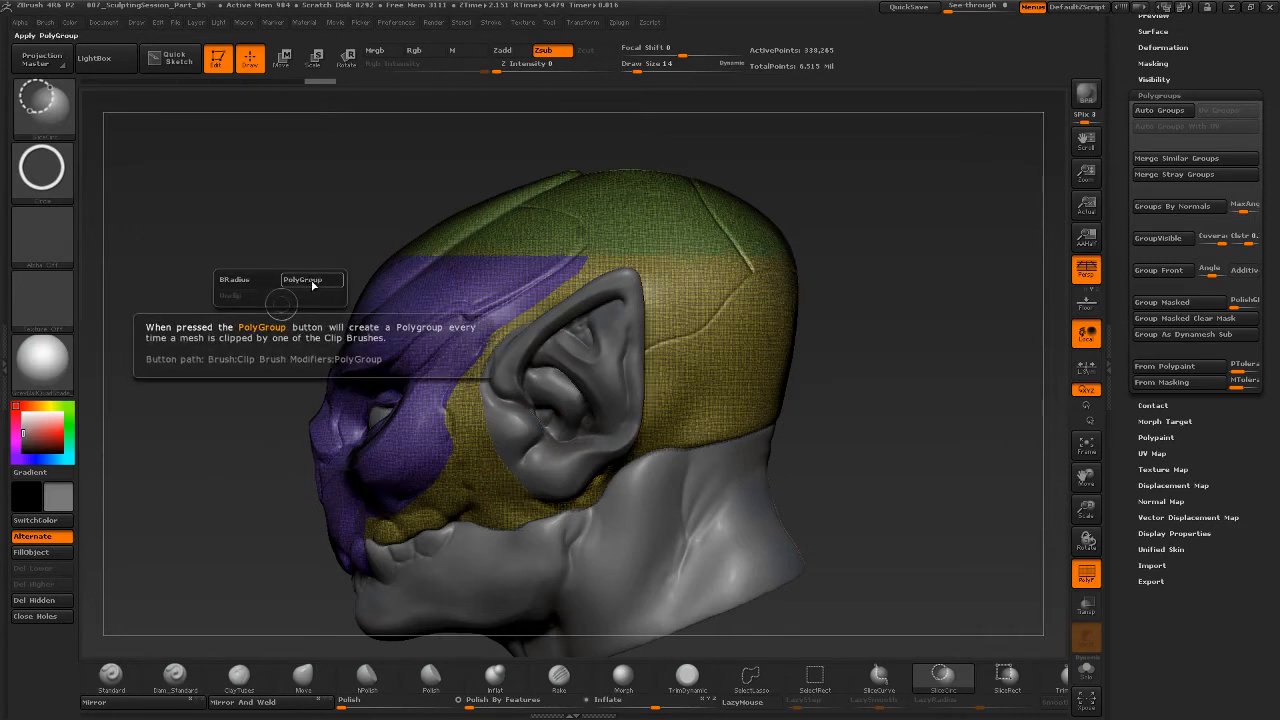
{"action": "key", "text": "b"}
{"action": "key", "text": "m"}
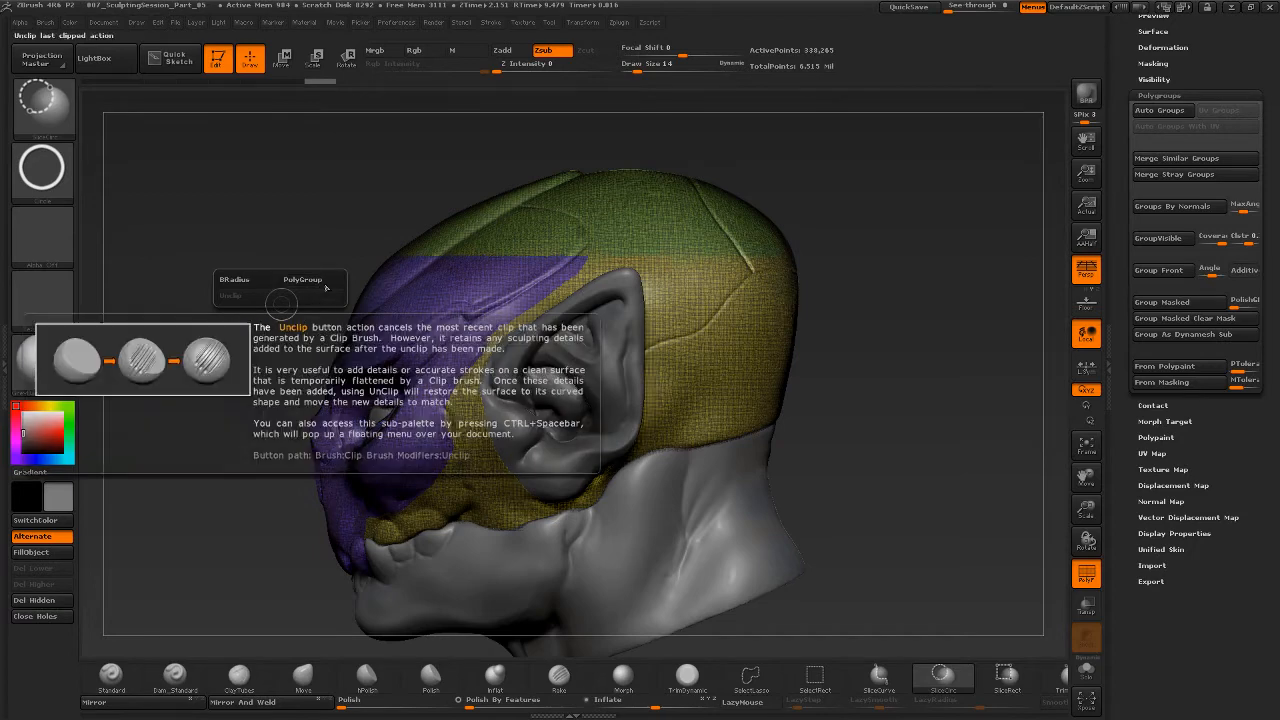
{"action": "key", "text": "v"}
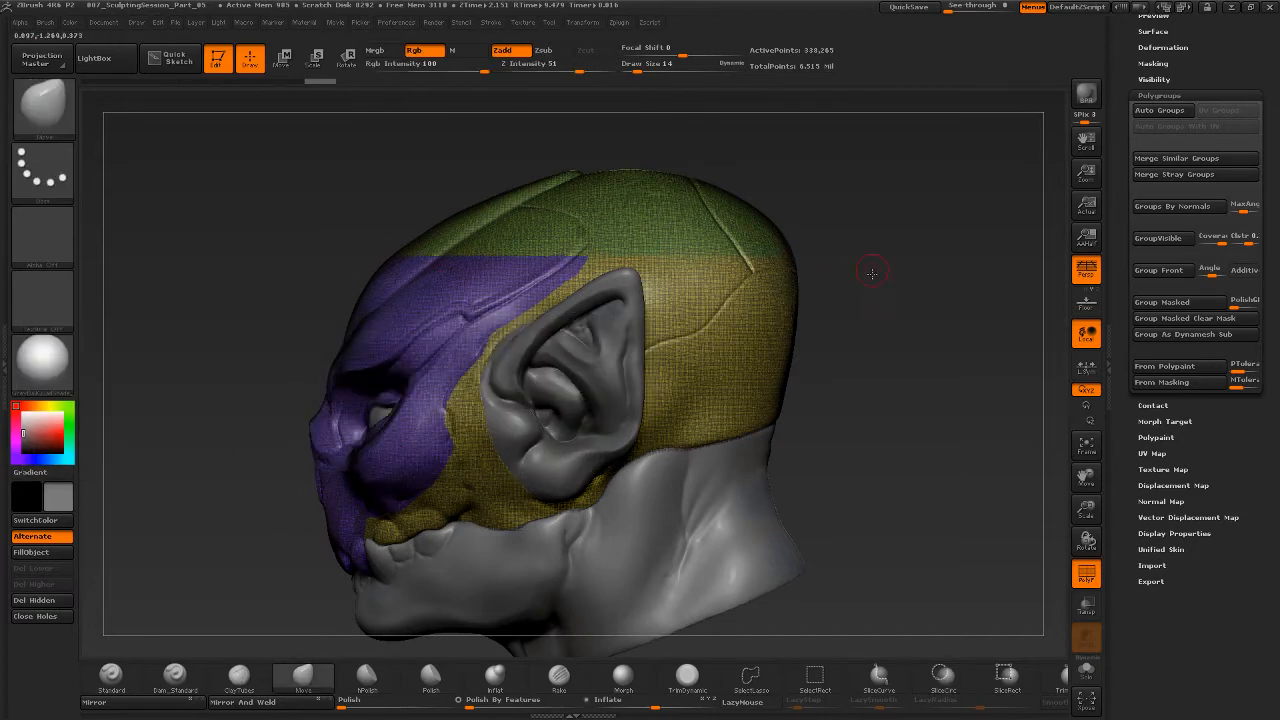
Slice a large circular polygroup into the crown of the skull from the side with SliceCirc
{"action": "left_click_drag", "start_coordinate": [872, 274], "coordinate": [890, 390]}
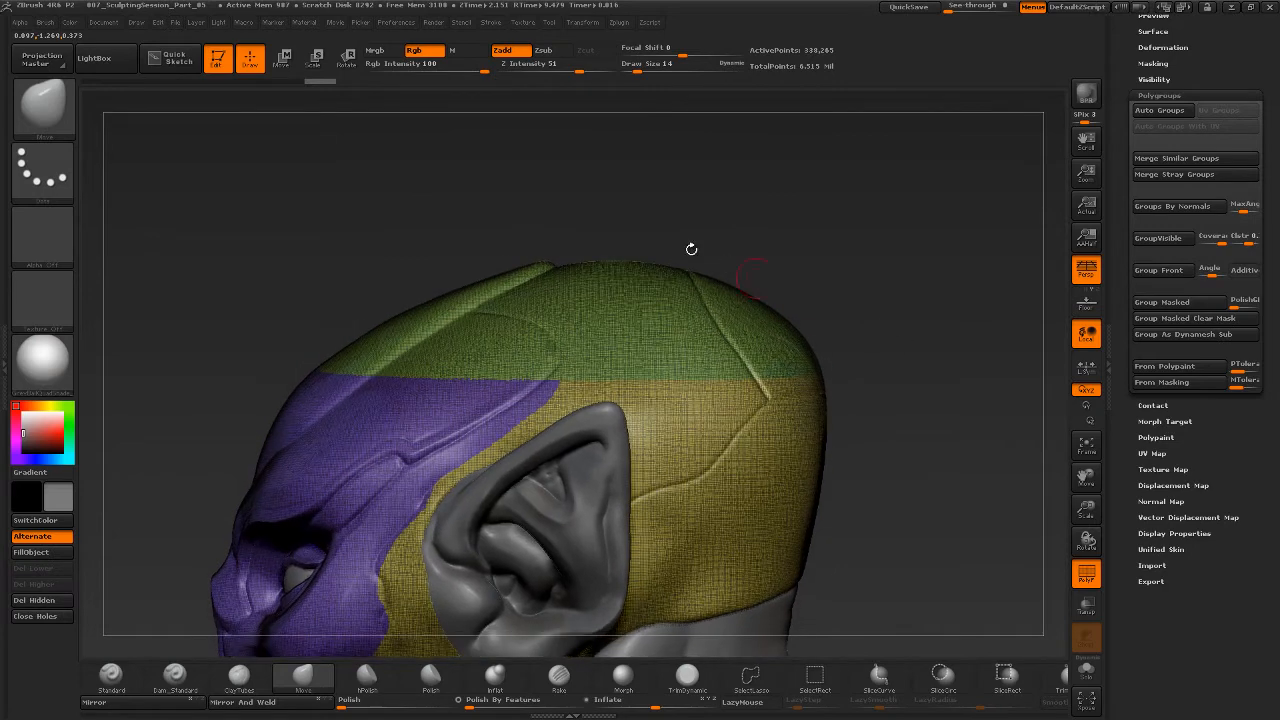
{"action": "key", "text": "ctrl+shift"}
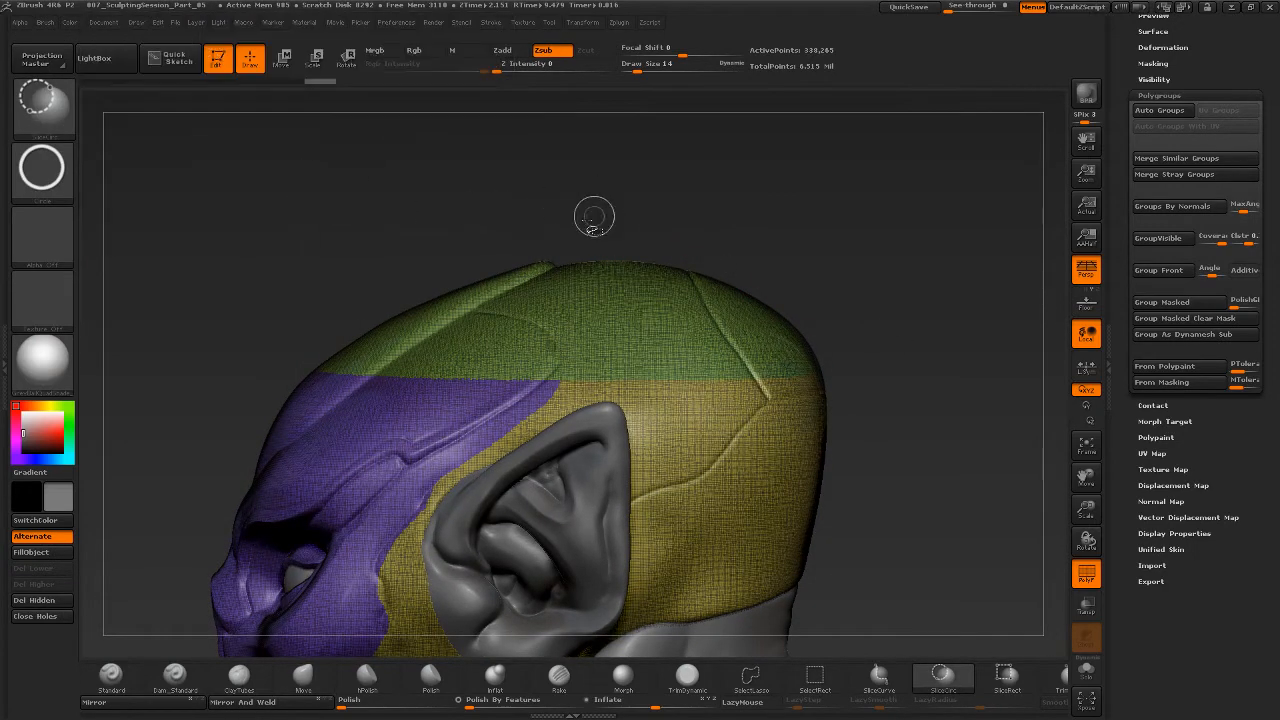
{"action": "left_click", "coordinate": [42, 100]}
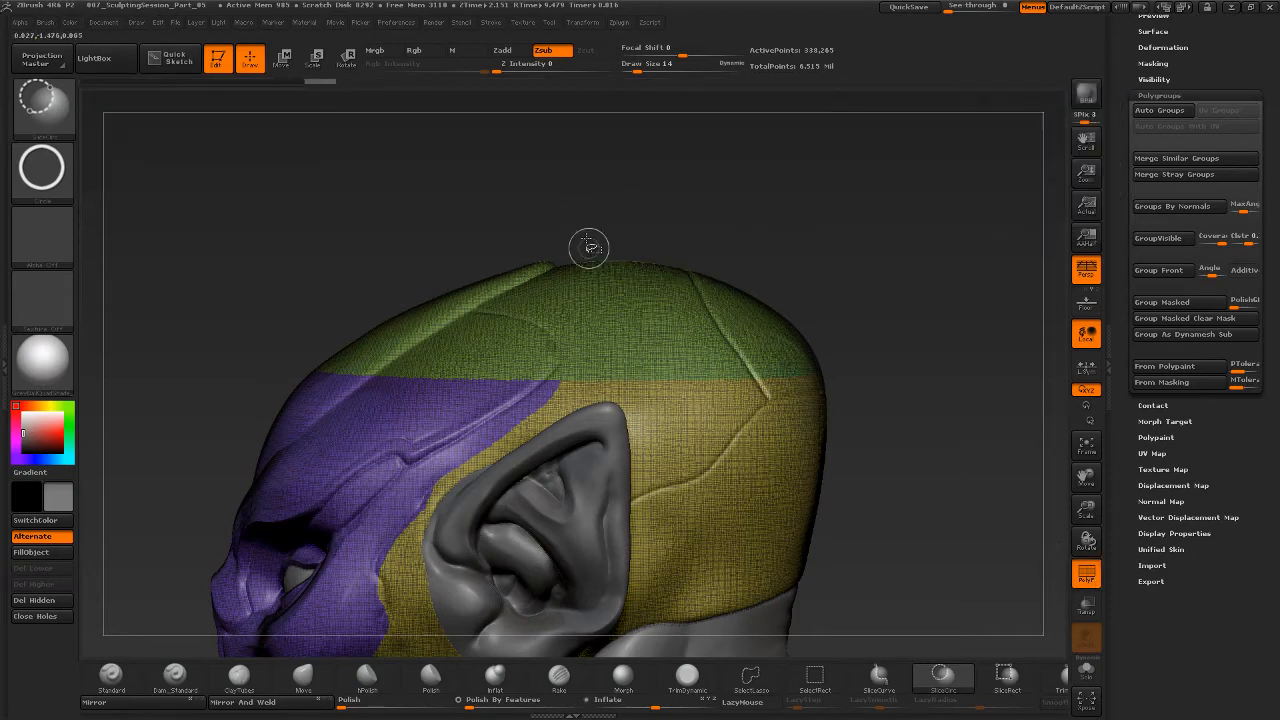
{"action": "left_click_drag", "start_coordinate": [560, 196], "coordinate": [742, 349], "text": "ctrl+shift"}
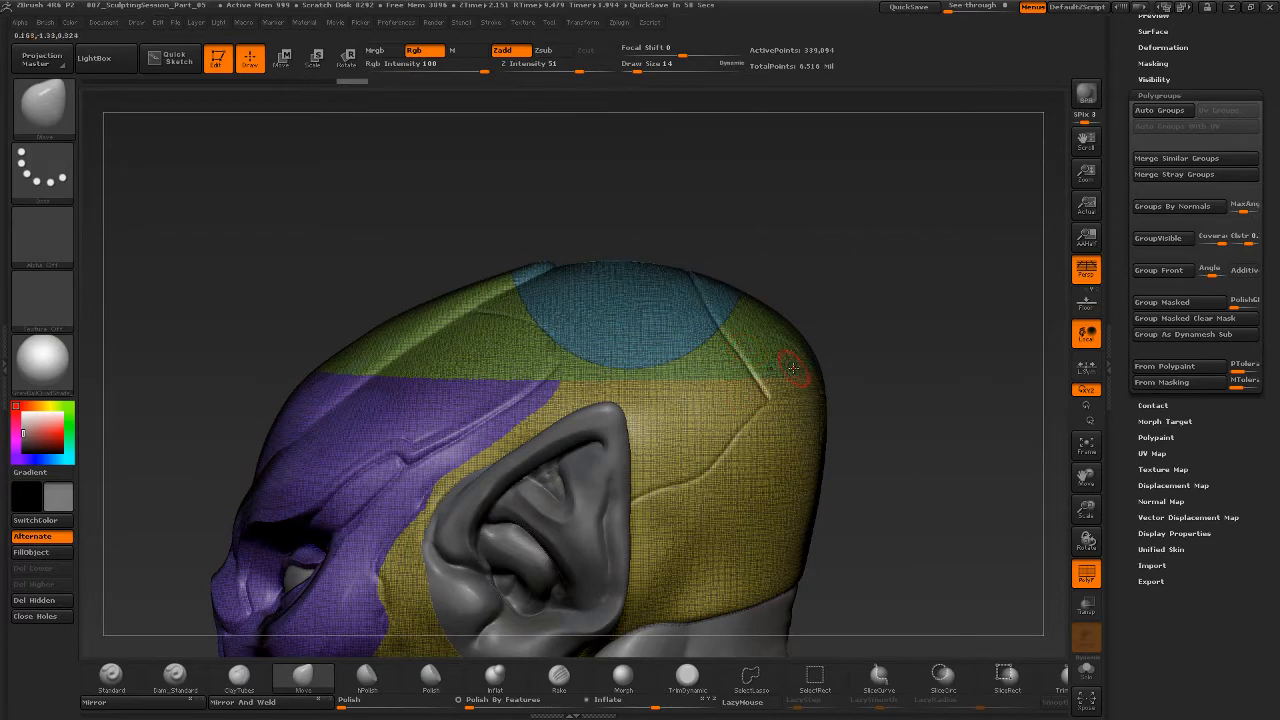
Slice a second, smaller circular polygroup inside the first one on the crown, leaving a ring around it
{"action": "key", "text": "ctrl+shift"}
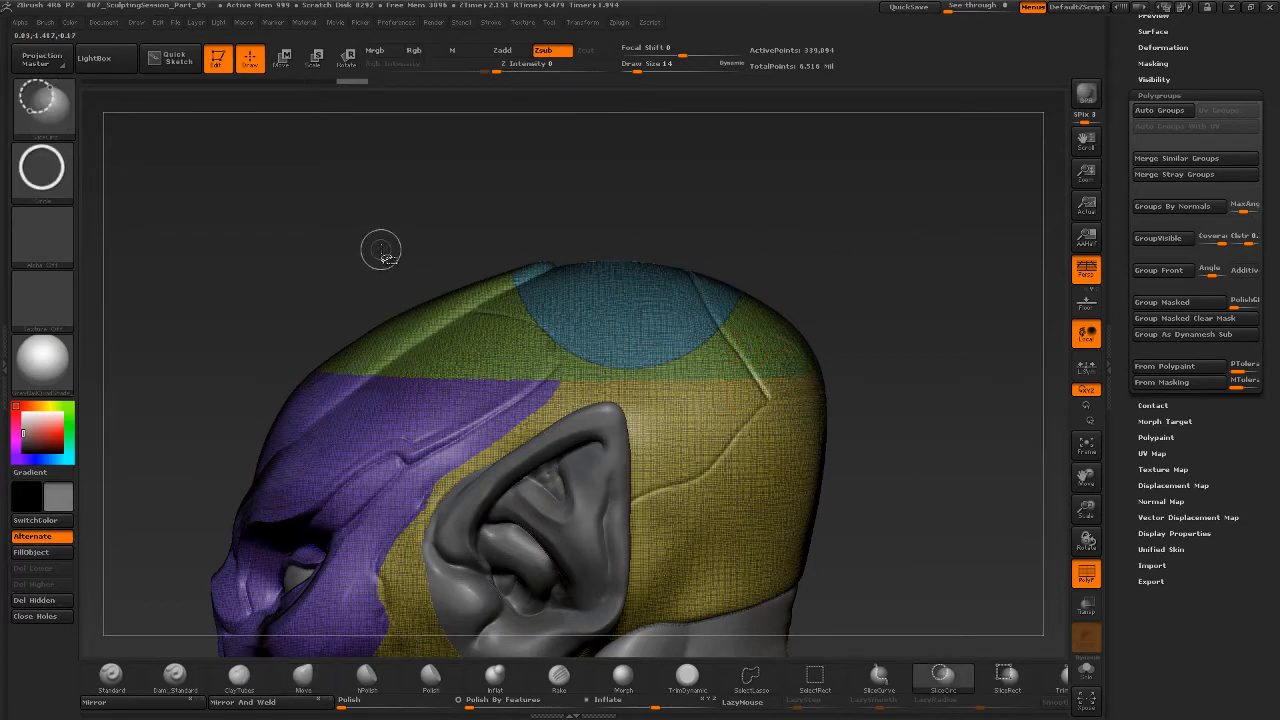
{"action": "right_click", "coordinate": [381, 250]}
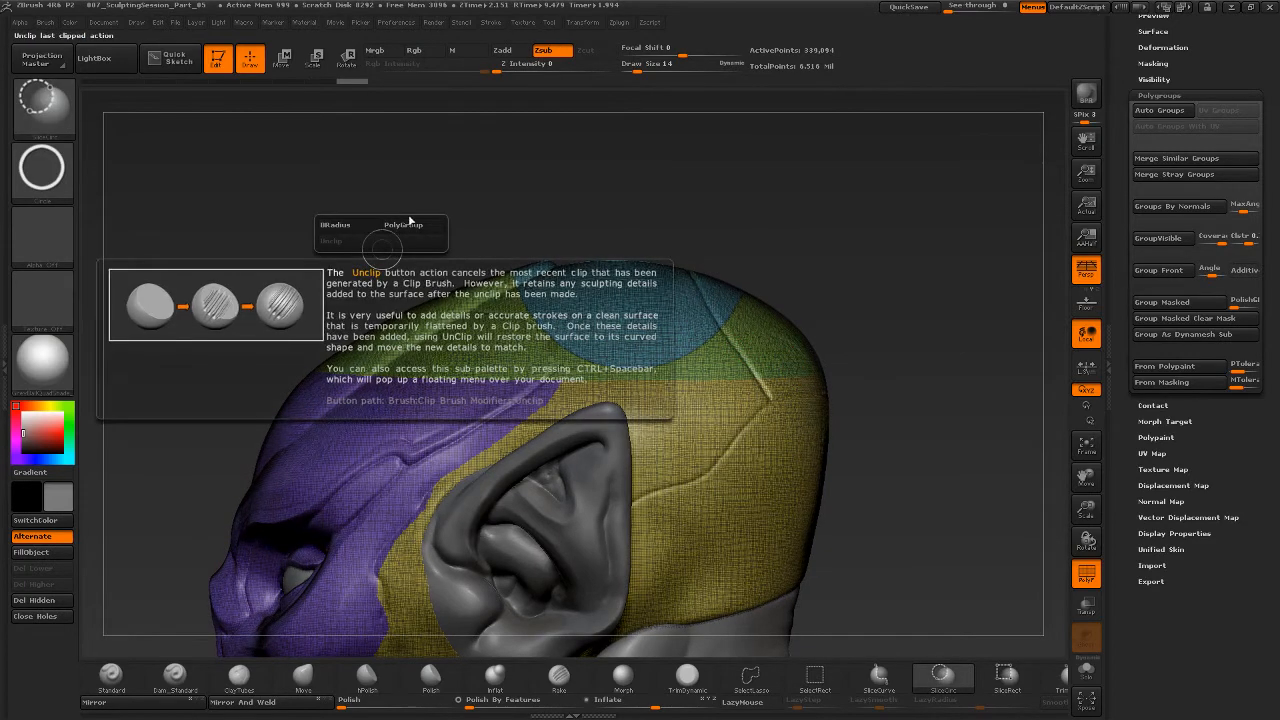
{"action": "mouse_move", "coordinate": [851, 301]}
{"action": "left_mouse_down"}
{"action": "mouse_move", "coordinate": [872, 334]}
{"action": "mouse_move", "coordinate": [790, 340]}
{"action": "mouse_move", "coordinate": [848, 308]}
{"action": "left_mouse_up"}
{"action": "mouse_move", "coordinate": [535, 141]}
{"action": "left_mouse_down", "text": "ctrl+shift"}
{"action": "mouse_move", "coordinate": [677, 251]}
{"action": "mouse_move", "coordinate": [670, 312]}
{"action": "mouse_move", "coordinate": [654, 262]}
{"action": "mouse_move", "coordinate": [753, 308]}
{"action": "mouse_move", "coordinate": [748, 336]}
{"action": "mouse_move", "coordinate": [723, 337]}
{"action": "mouse_move", "coordinate": [745, 338]}
{"action": "mouse_move", "coordinate": [735, 346]}
{"action": "mouse_move", "coordinate": [740, 332]}
{"action": "left_mouse_up", "text": "ctrl+shift"}
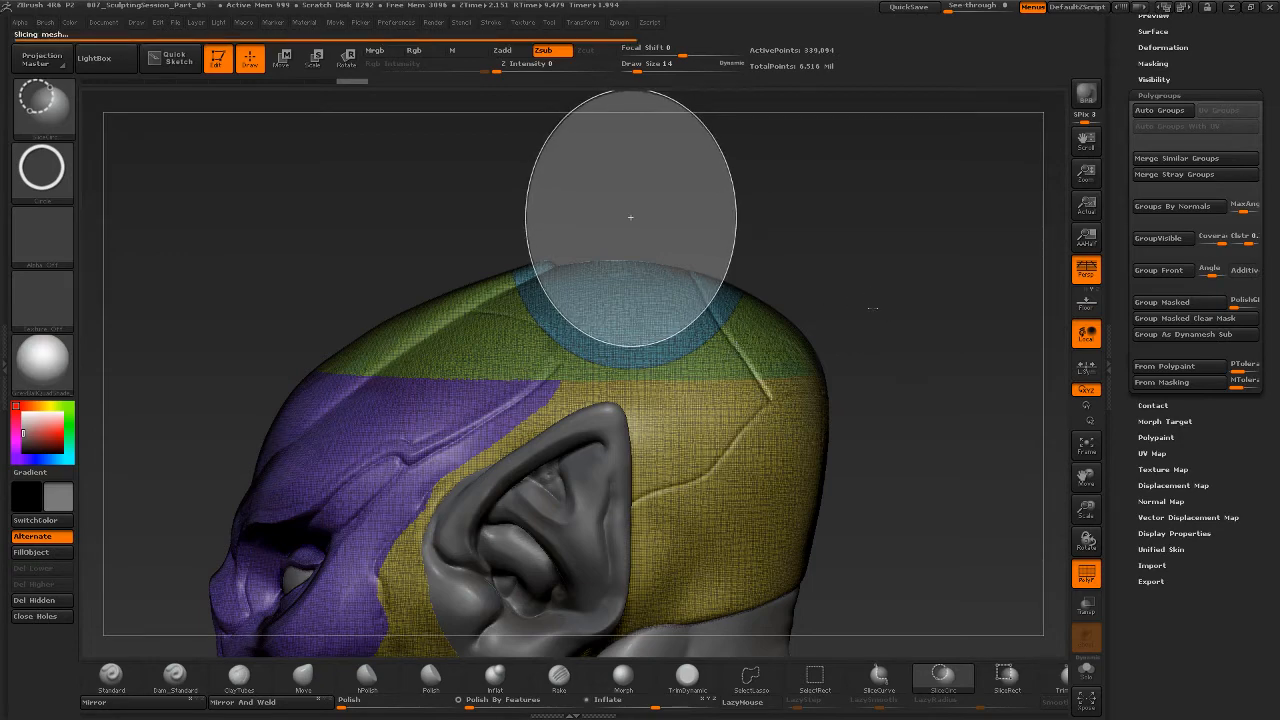
{"action": "left_click_drag", "start_coordinate": [854, 284], "coordinate": [815, 322]}
Set the selection brush back to SelectRect
{"action": "key", "text": "ctrl+shift"}
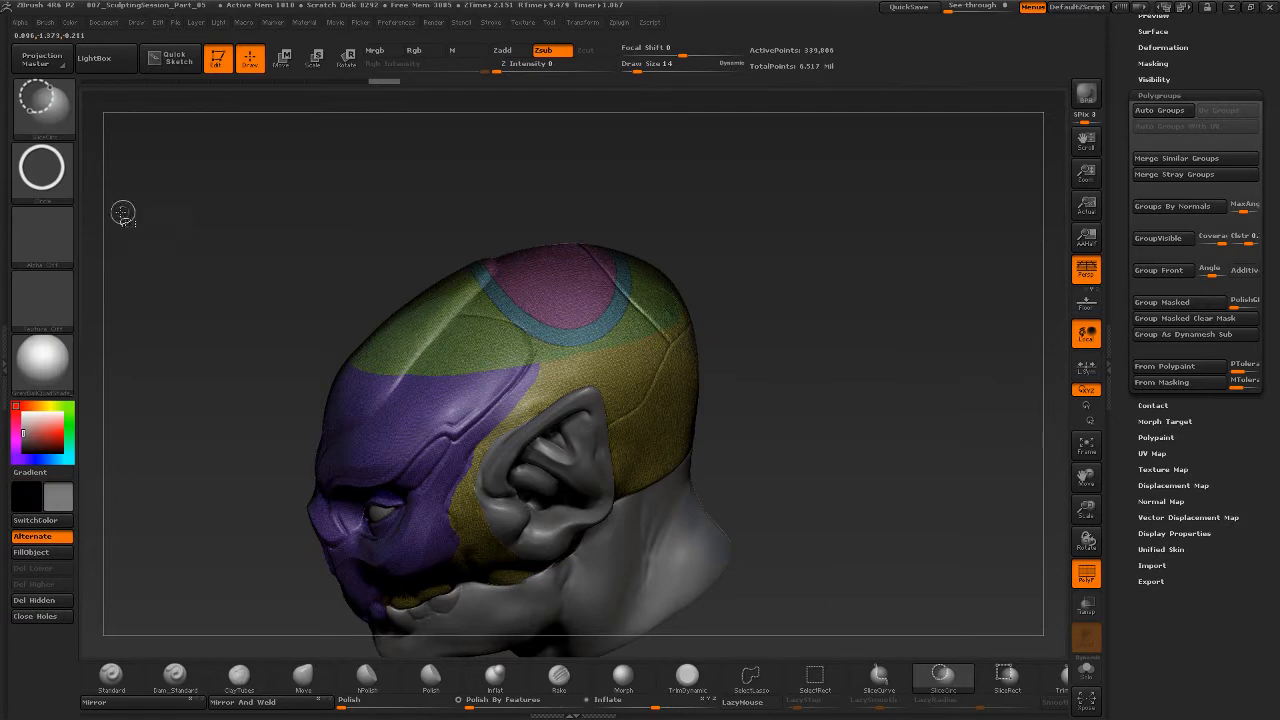
{"action": "left_click", "coordinate": [42, 100]}
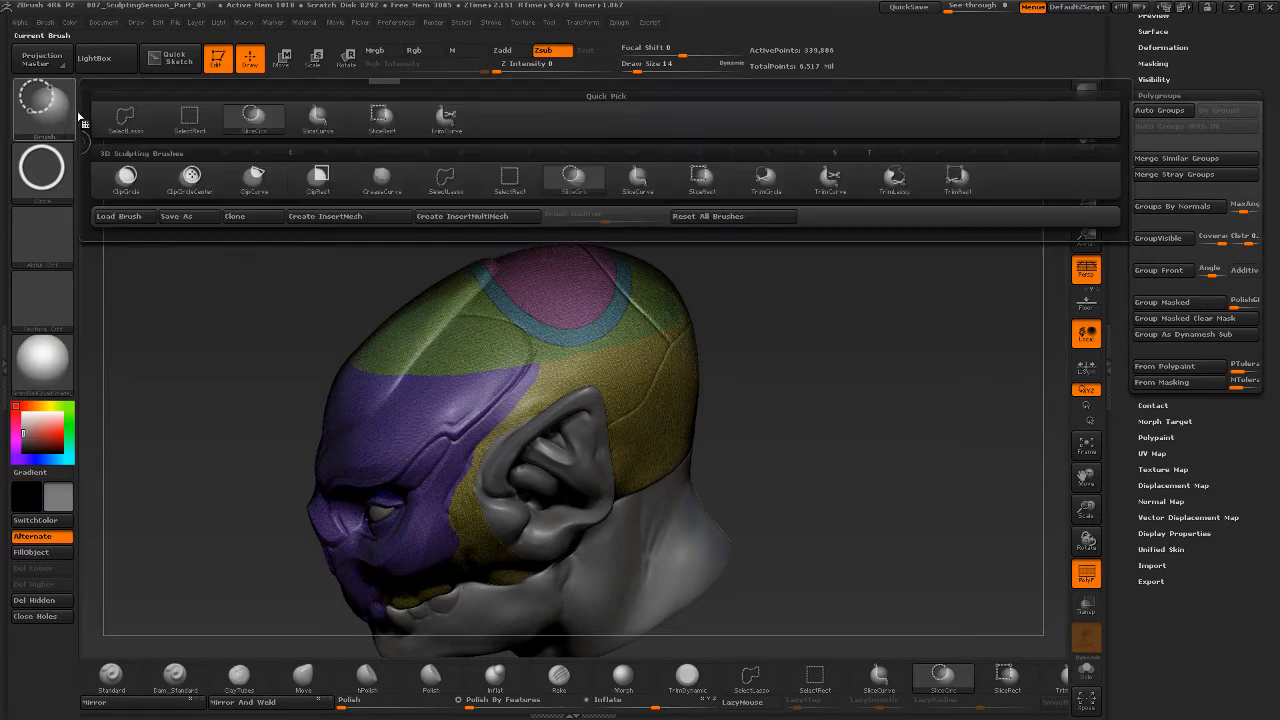
{"action": "left_click", "coordinate": [208, 127], "text": "ctrl+shift"}
{"action": "left_click_drag", "start_coordinate": [790, 413], "coordinate": [777, 388]}
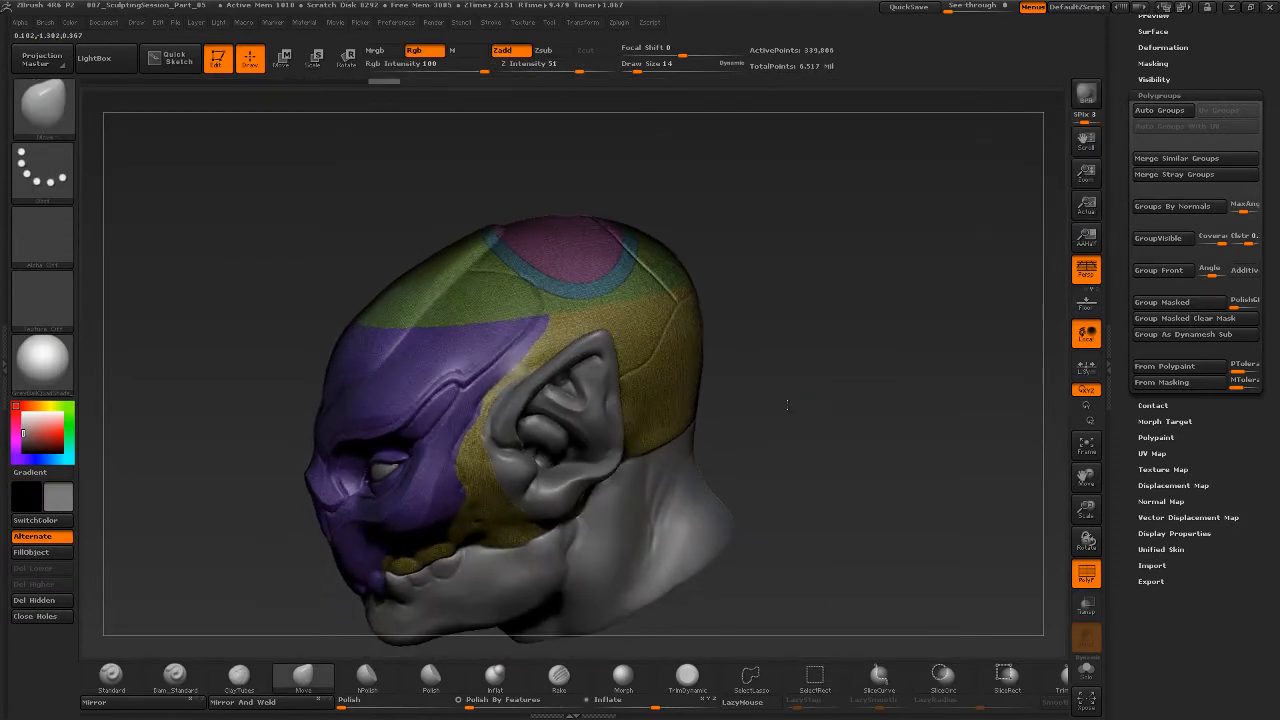
Hide the crown circle, its ring, the upper skull and the rear skull polygroups one after another, leaving the face polygroup
{"action": "left_click", "coordinate": [591, 265], "text": "ctrl+shift"}
{"action": "left_click", "coordinate": [591, 249], "text": "ctrl+shift"}
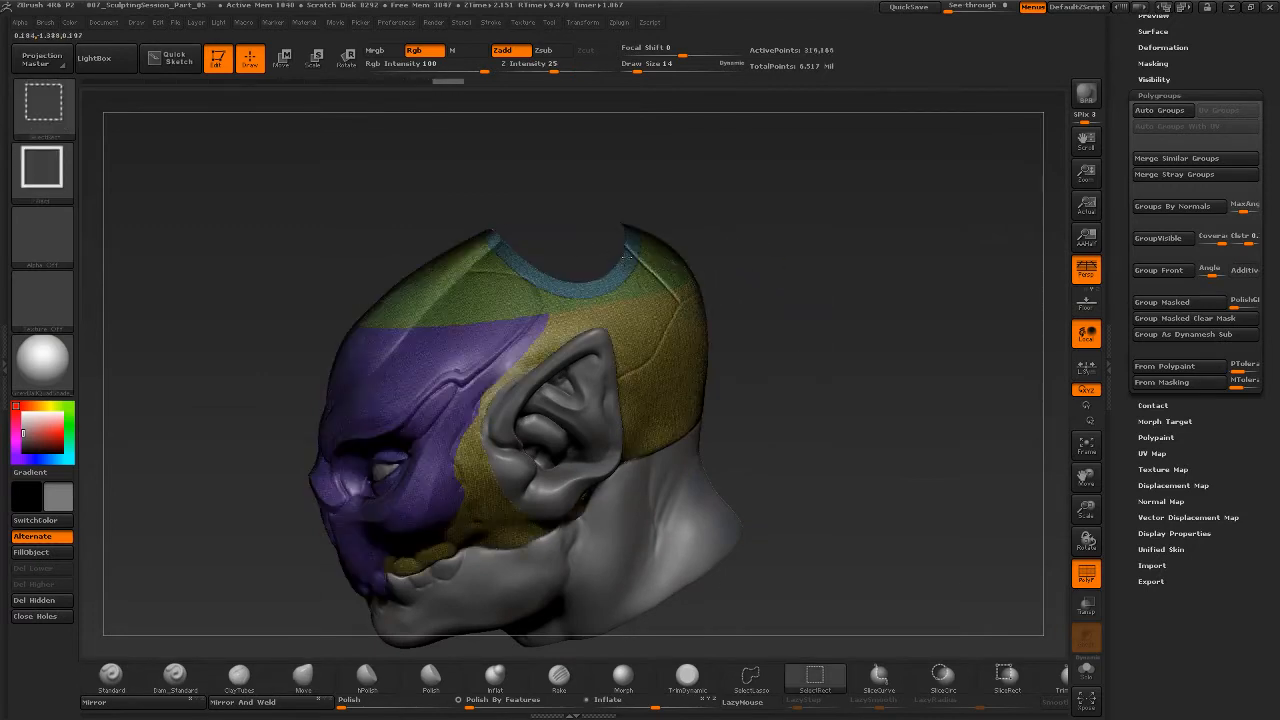
{"action": "left_click", "coordinate": [625, 258], "text": "ctrl+shift"}
{"action": "left_click", "coordinate": [640, 254], "text": "ctrl+shift"}
{"action": "left_click", "coordinate": [668, 325], "text": "ctrl+shift"}
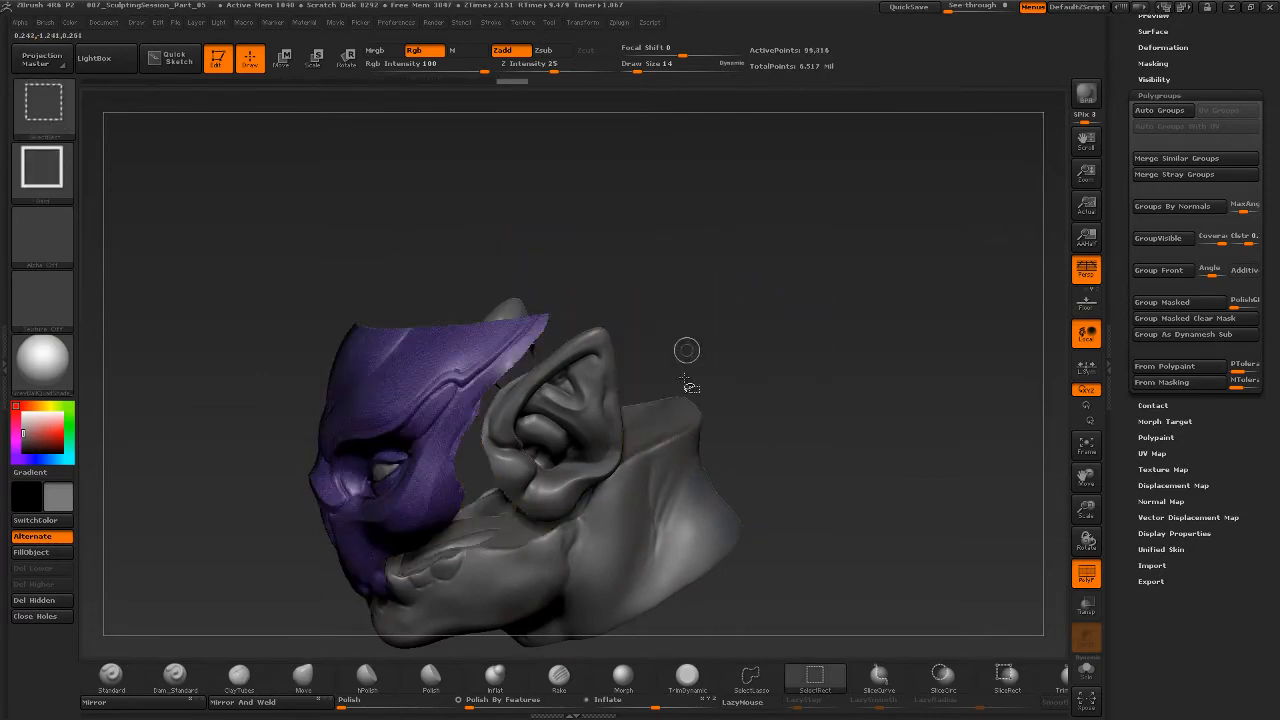
Toggle the face and rear skull polygroups' visibility, and show the whole head mesh again
{"action": "left_click", "coordinate": [482, 353], "text": "ctrl+shift"}
{"action": "left_click", "coordinate": [661, 320], "text": "ctrl+shift"}
{"action": "left_click_drag", "start_coordinate": [828, 262], "coordinate": [922, 413], "text": "ctrl+shift"}
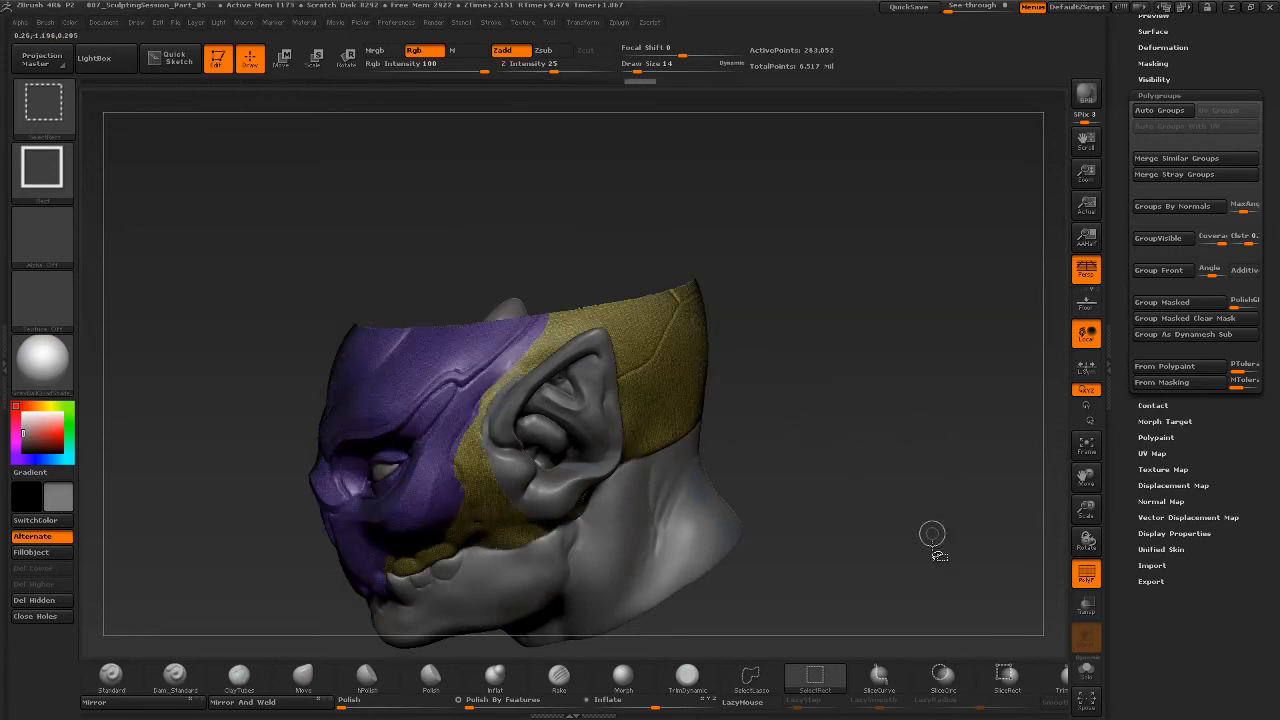
{"action": "left_click", "coordinate": [845, 315], "text": "ctrl+shift"}
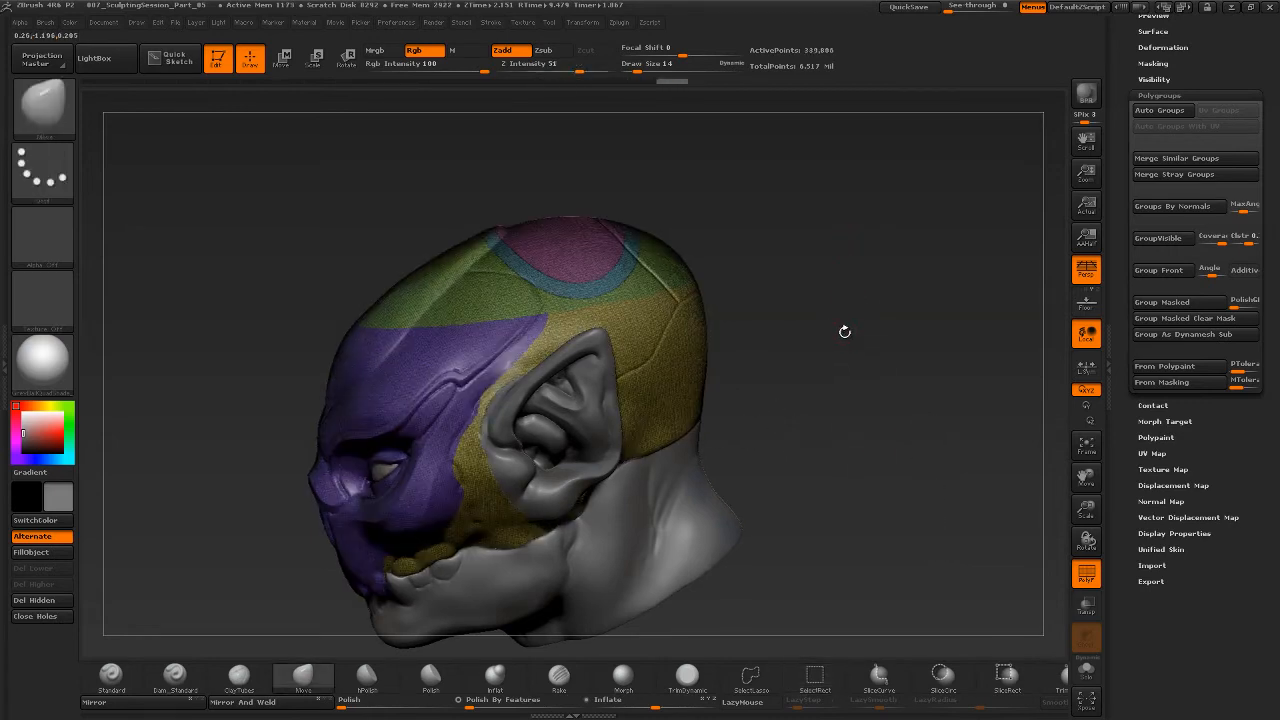
{"action": "mouse_move", "coordinate": [845, 331]}
{"action": "left_mouse_down"}
{"action": "mouse_move", "coordinate": [838, 339]}
{"action": "mouse_move", "coordinate": [850, 335]}
{"action": "left_mouse_up"}
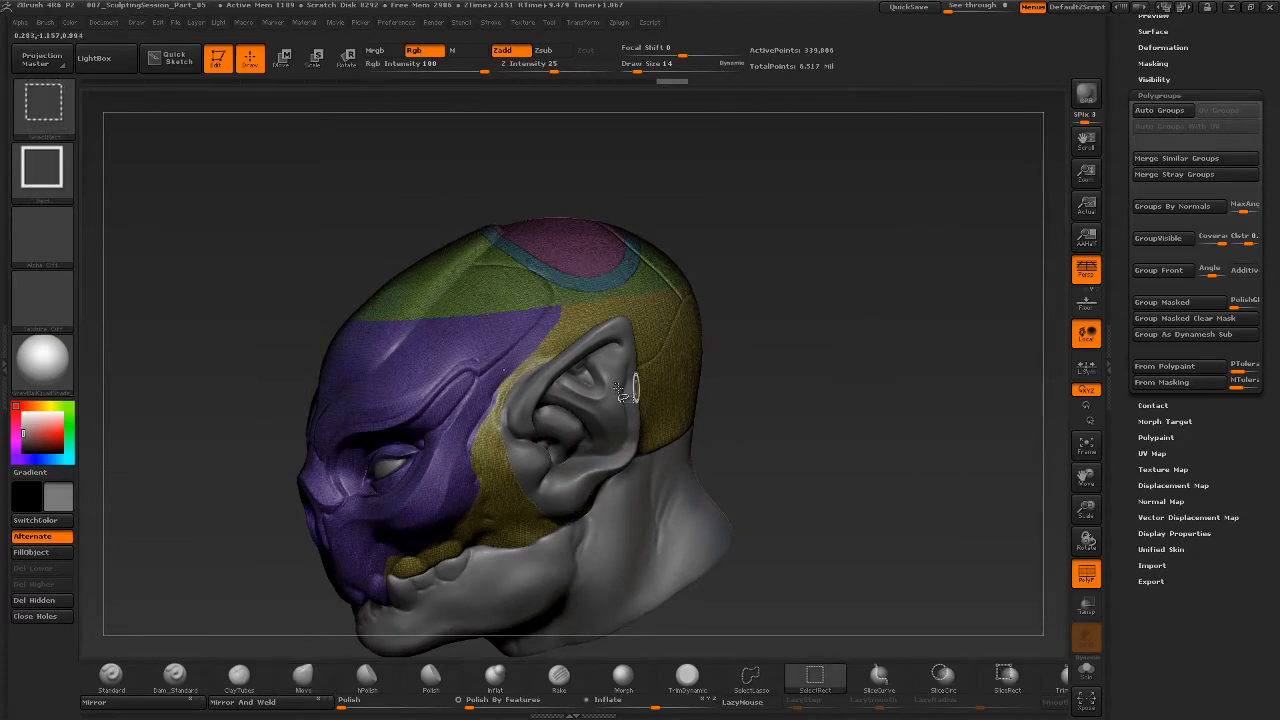
Isolate the purple face polygroup, and invert the visibility so that only this polygroup is hidden
{"action": "left_click", "coordinate": [409, 393], "text": "ctrl+shift"}
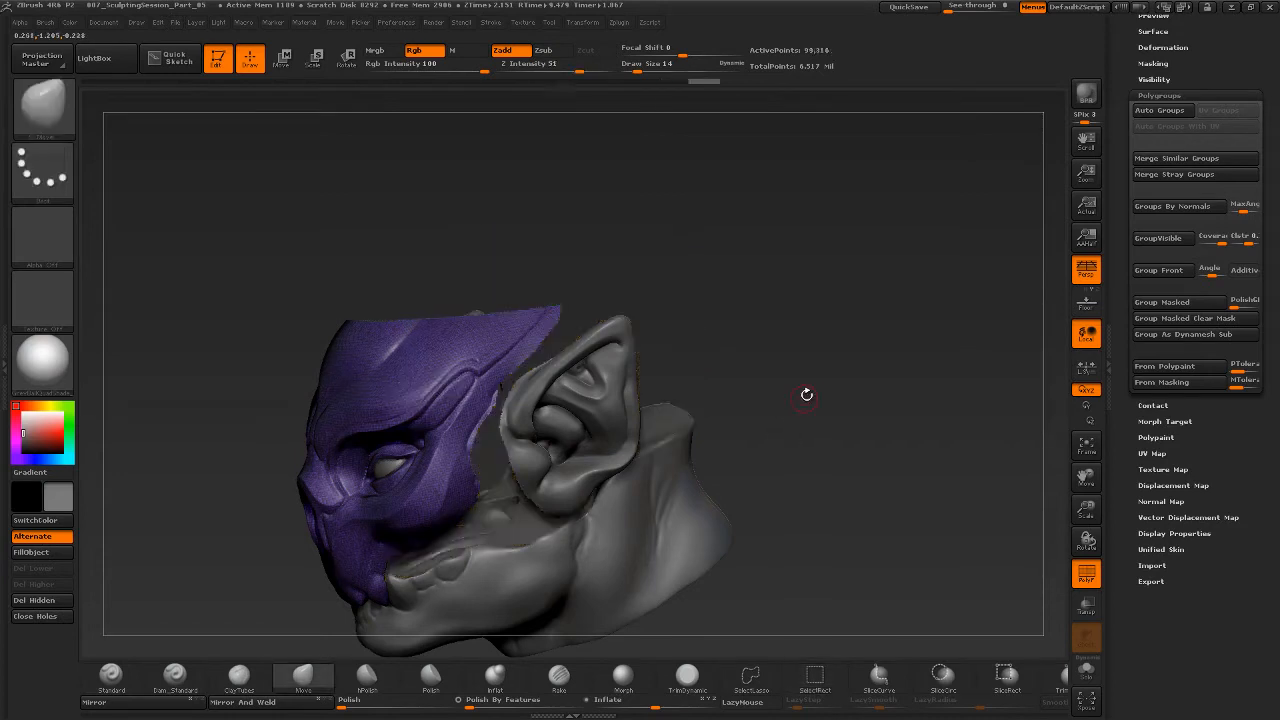
{"action": "left_click_drag", "start_coordinate": [820, 410], "coordinate": [818, 427]}
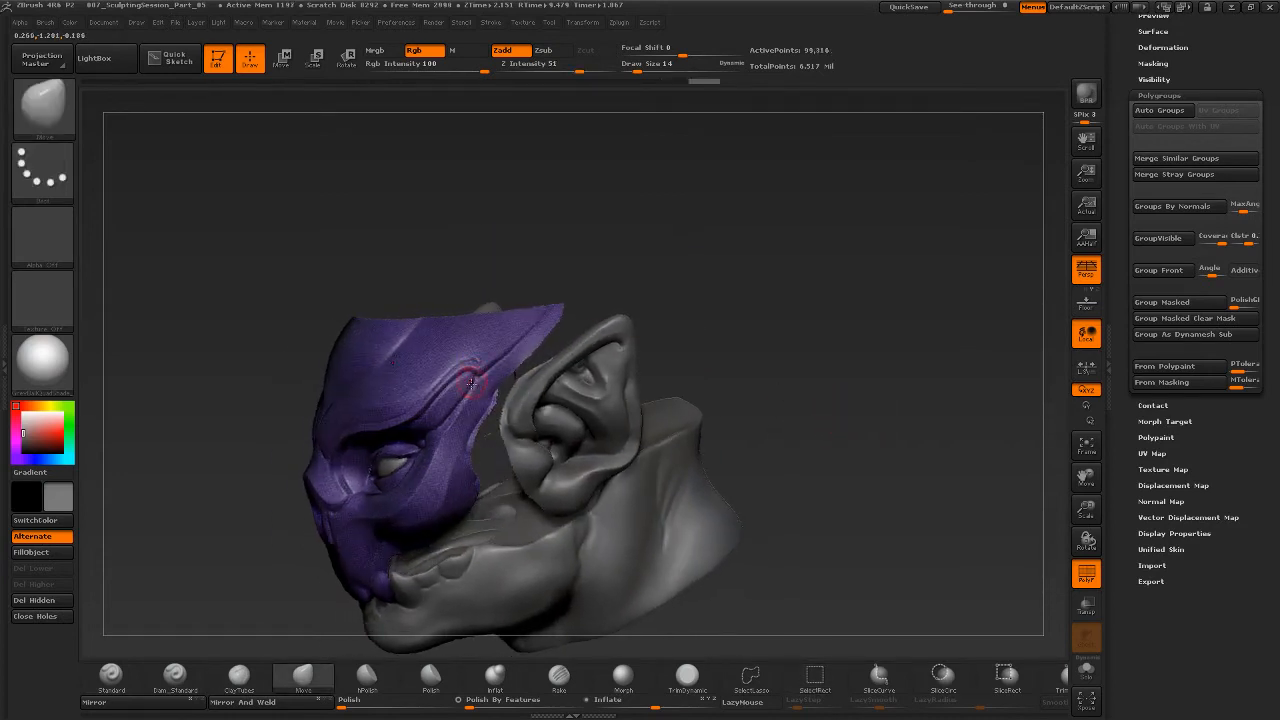
{"action": "key", "text": "ctrl+shift"}
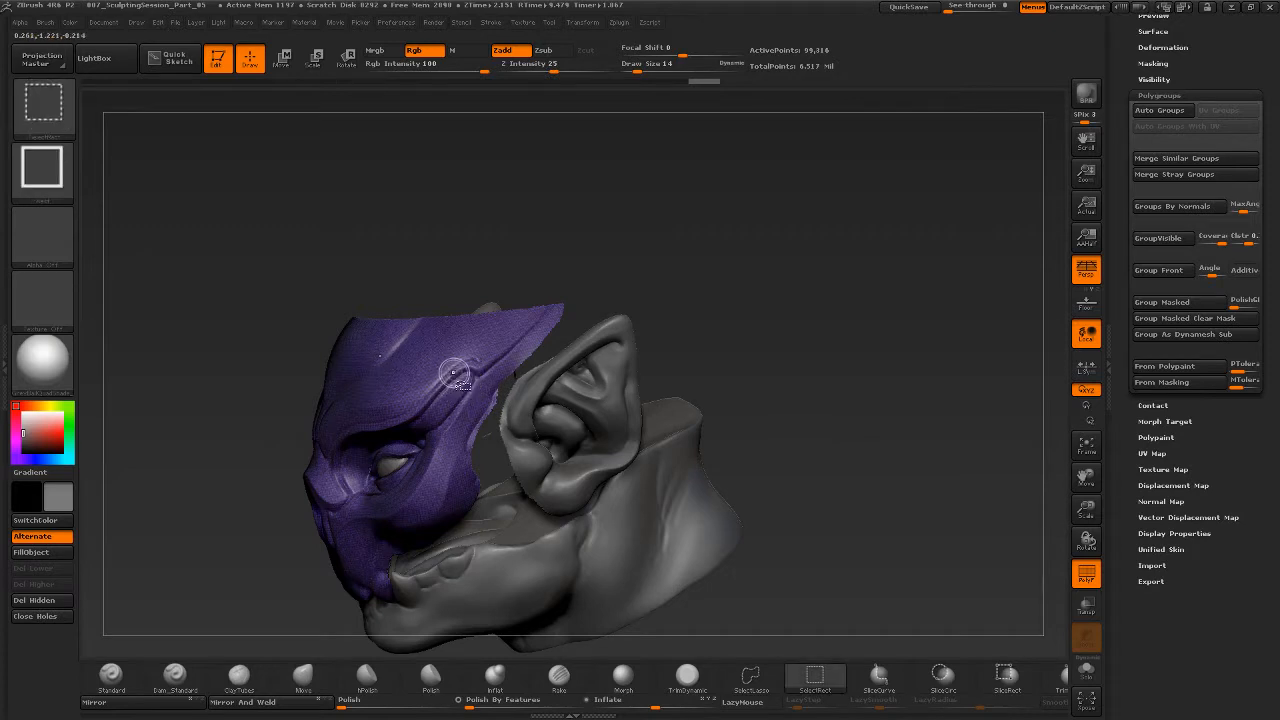
{"action": "left_click", "coordinate": [453, 373], "text": "ctrl+shift"}
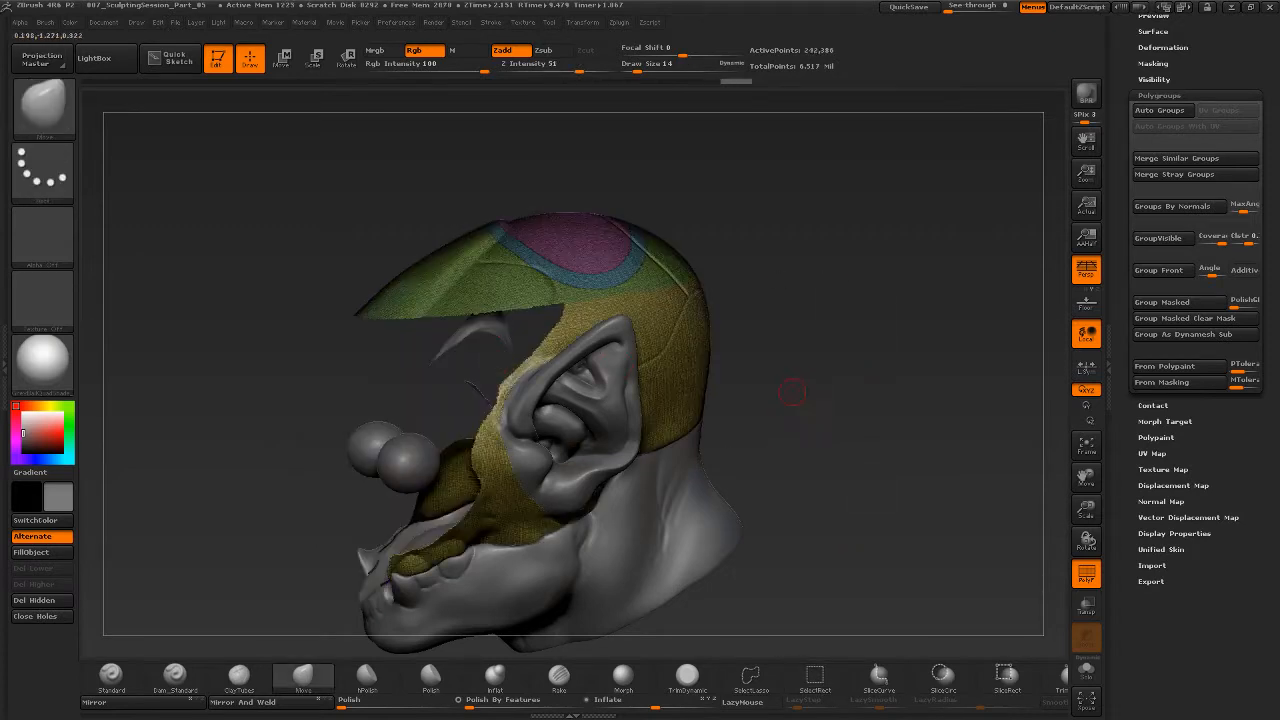
Invert the mesh visibility back and forth between the face polygroup and the rest of the skull
{"action": "left_click_drag", "start_coordinate": [792, 392], "coordinate": [809, 386]}
{"action": "key", "text": "ctrl+shift"}
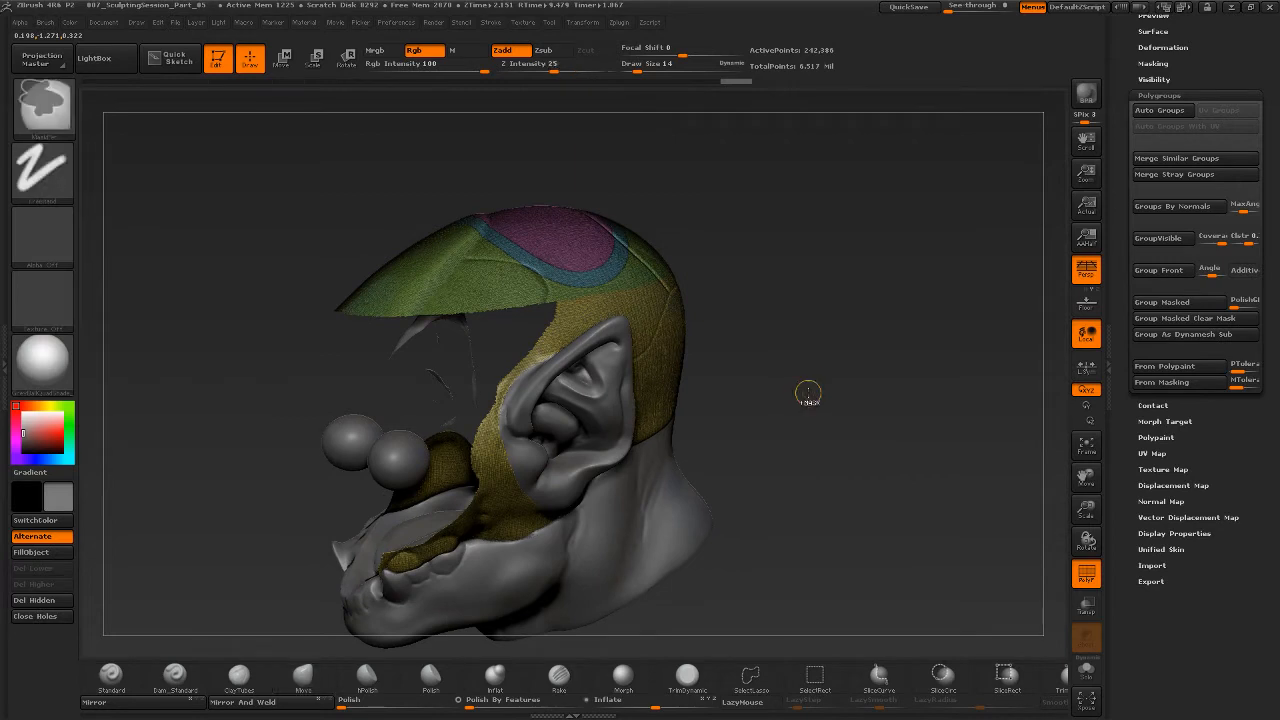
{"action": "left_click_drag", "start_coordinate": [860, 170], "coordinate": [930, 338], "text": "ctrl+shift"}
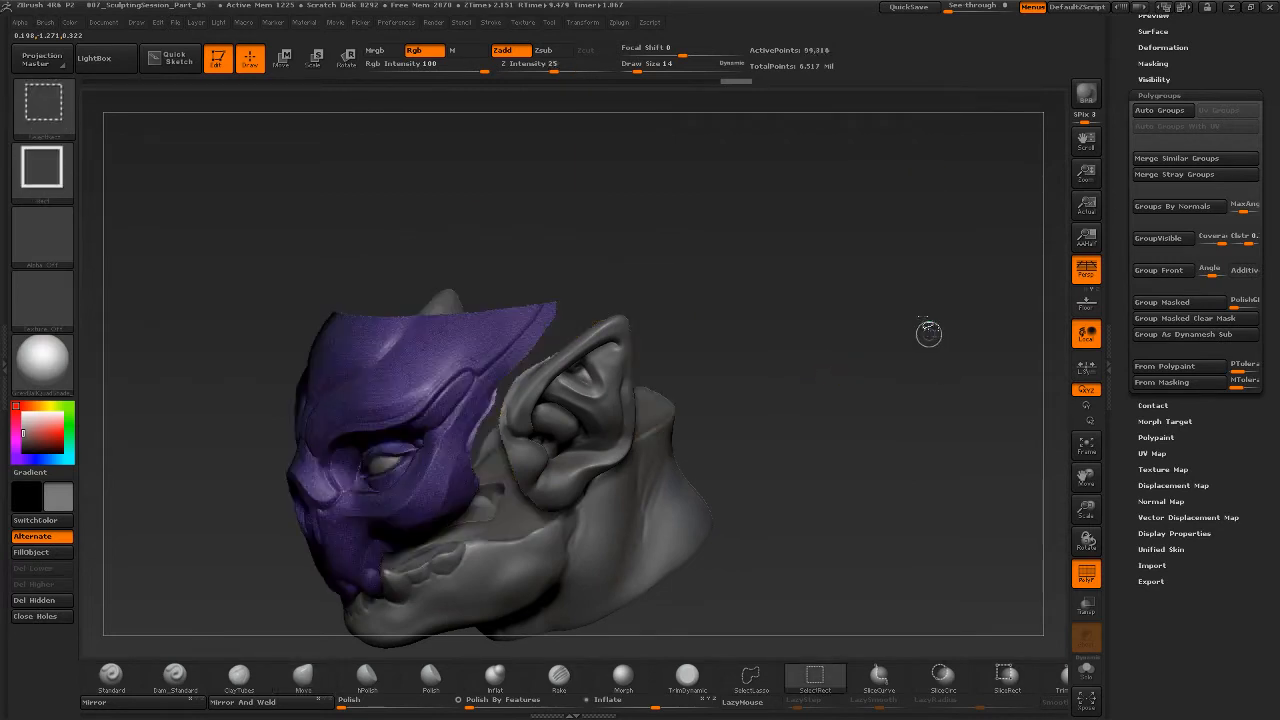
{"action": "mouse_move", "coordinate": [840, 151]}
{"action": "left_mouse_down", "text": "ctrl+shift"}
{"action": "mouse_move", "coordinate": [958, 396]}
{"action": "mouse_move", "coordinate": [926, 360]}
{"action": "mouse_move", "coordinate": [956, 418]}
{"action": "left_mouse_up", "text": "ctrl+shift"}
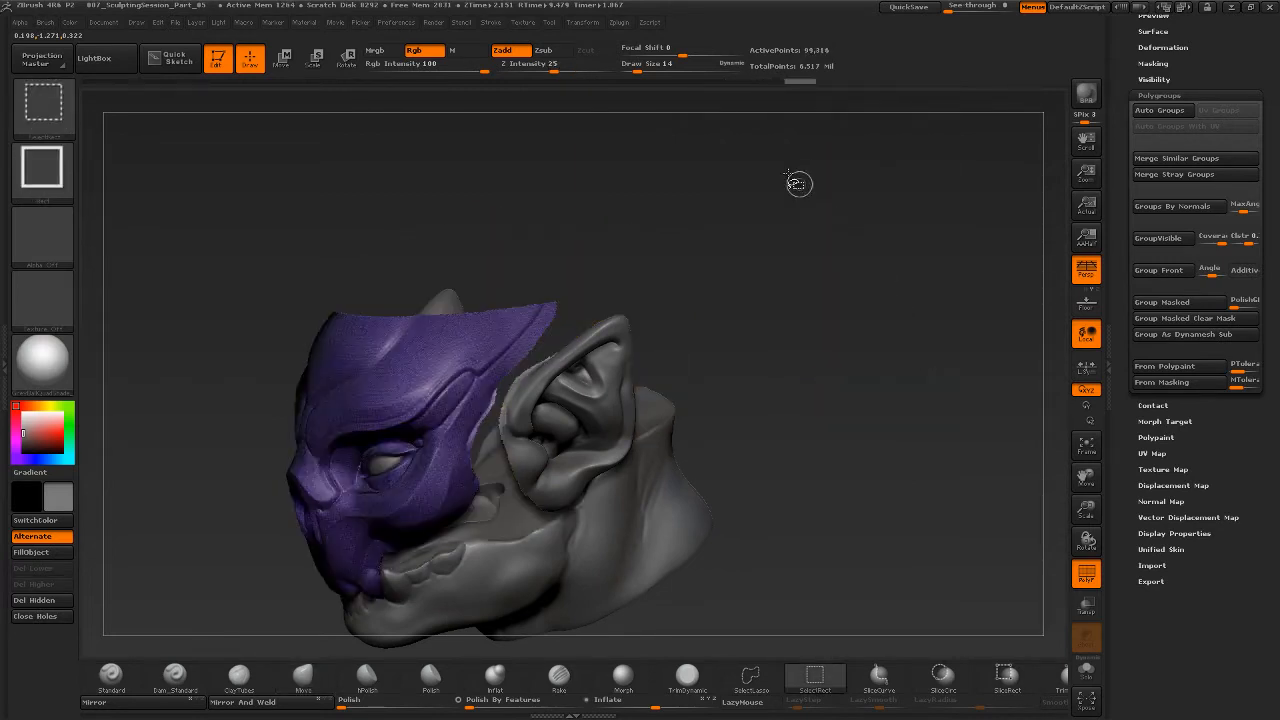
{"action": "left_click_drag", "start_coordinate": [790, 172], "coordinate": [956, 410], "text": "ctrl+shift"}
{"action": "left_click_drag", "start_coordinate": [748, 168], "coordinate": [870, 330], "text": "ctrl+shift"}
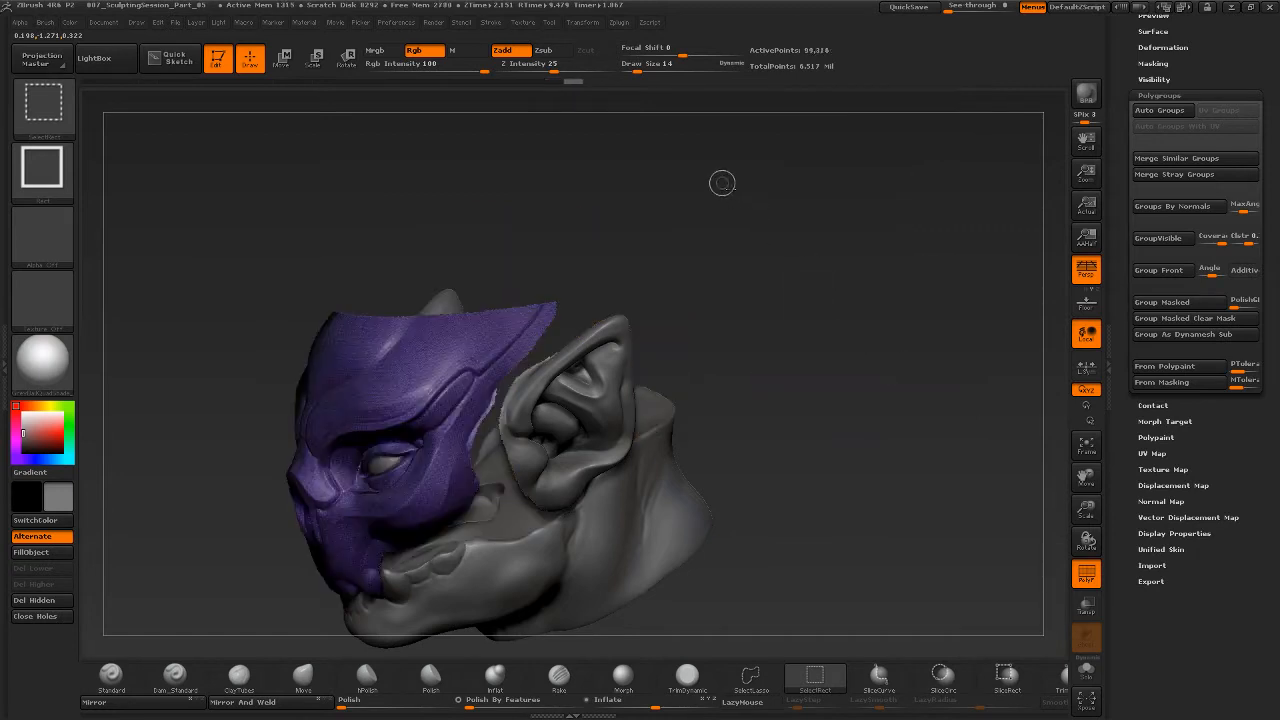
{"action": "left_click_drag", "start_coordinate": [722, 183], "coordinate": [858, 362], "text": "ctrl+shift"}
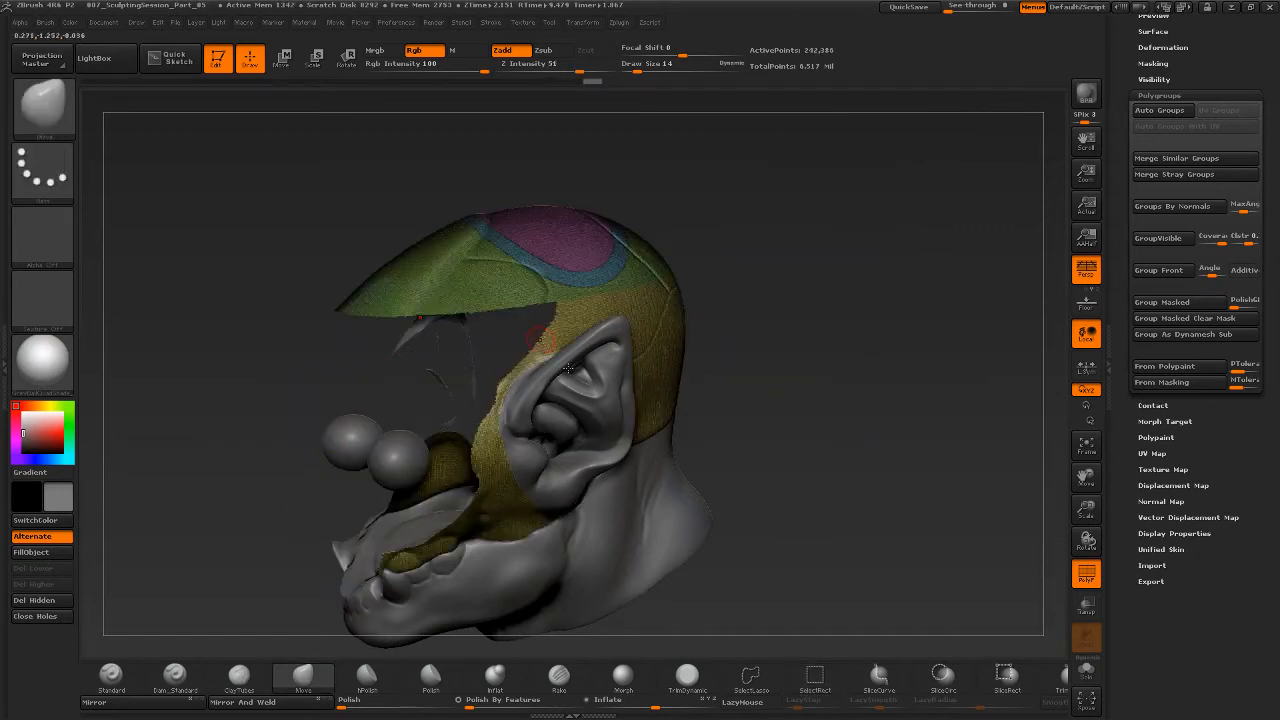
Hide the pink crown circle polygroup and the blue ring around it as well
{"action": "mouse_move", "coordinate": [741, 309]}
{"action": "left_mouse_down"}
{"action": "mouse_move", "coordinate": [791, 334]}
{"action": "mouse_move", "coordinate": [791, 314]}
{"action": "mouse_move", "coordinate": [787, 326]}
{"action": "left_mouse_up"}
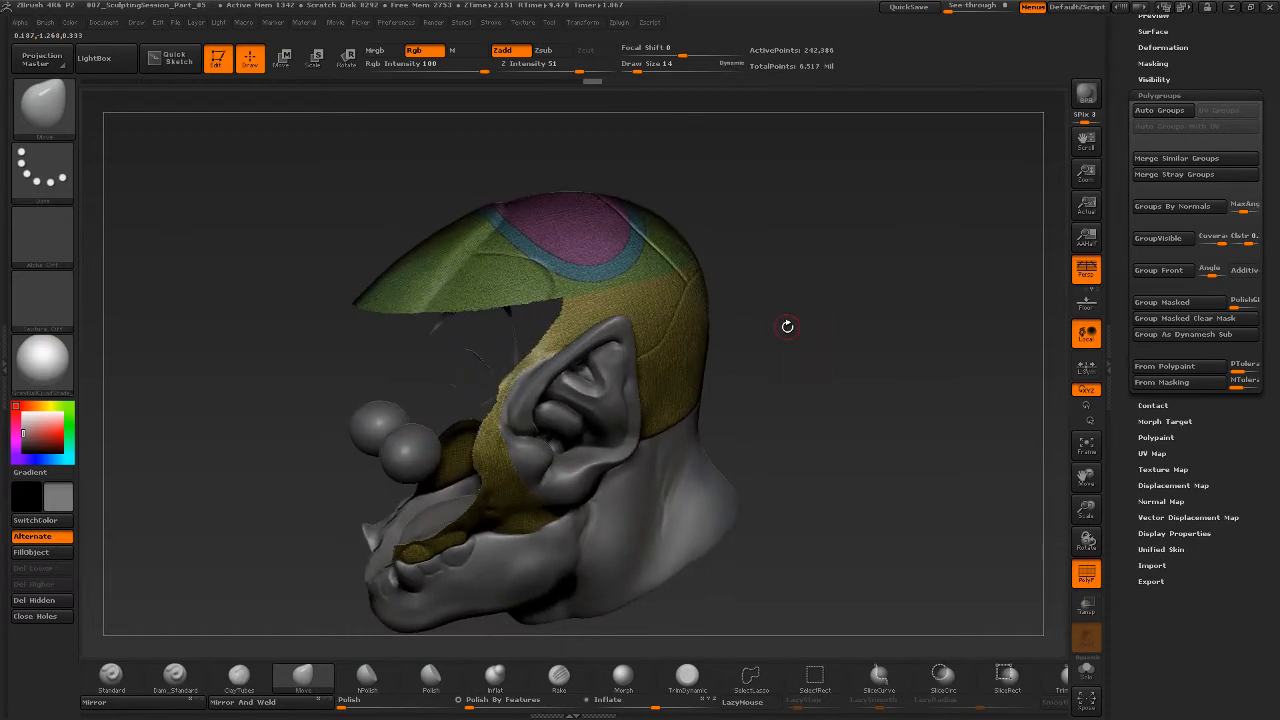
{"action": "left_click", "coordinate": [626, 220], "text": "ctrl+alt+shift"}
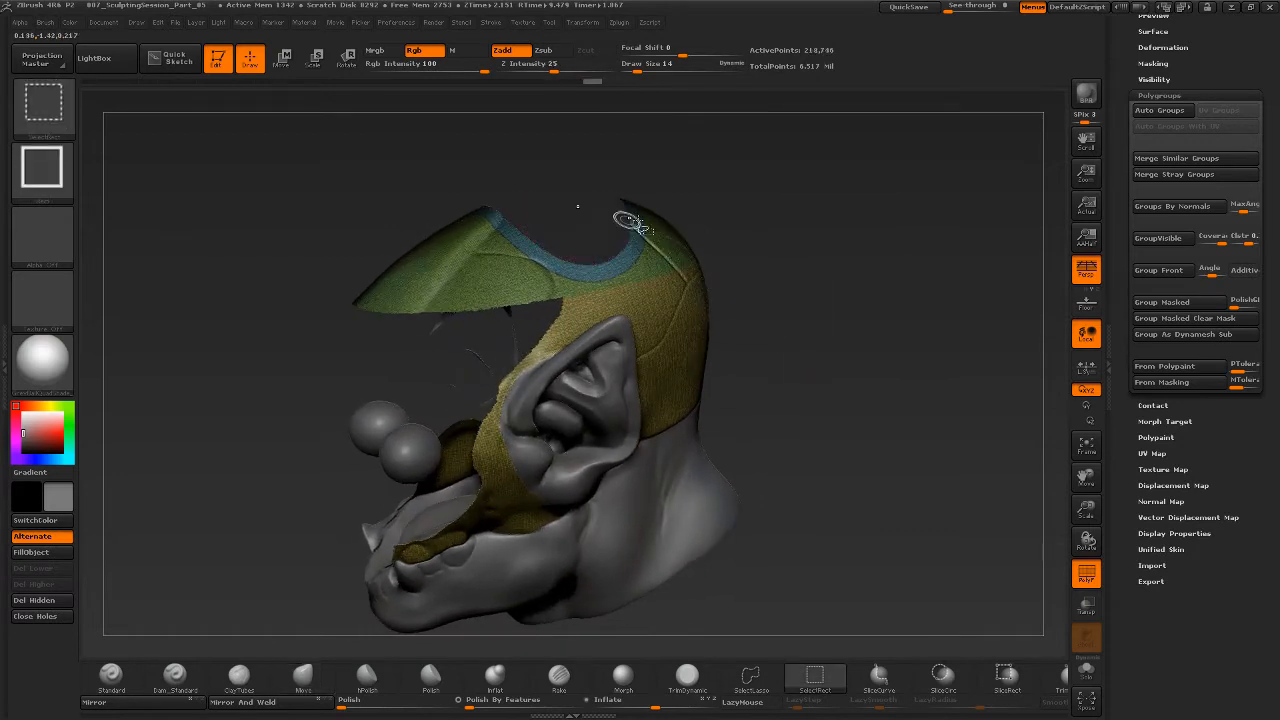
{"action": "left_click_drag", "start_coordinate": [755, 261], "coordinate": [783, 295]}
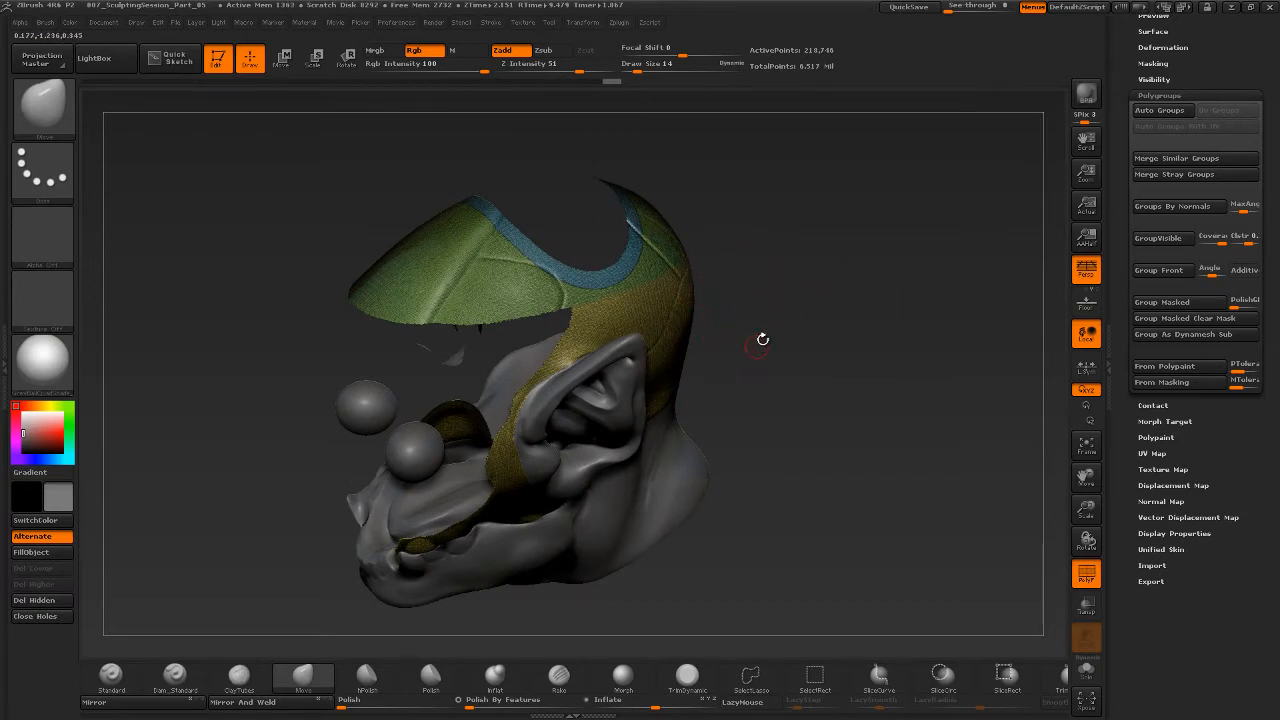
{"action": "mouse_move", "coordinate": [783, 337]}
{"action": "left_mouse_down"}
{"action": "mouse_move", "coordinate": [758, 333]}
{"action": "mouse_move", "coordinate": [745, 368]}
{"action": "mouse_move", "coordinate": [785, 378]}
{"action": "mouse_move", "coordinate": [774, 397]}
{"action": "mouse_move", "coordinate": [716, 397]}
{"action": "mouse_move", "coordinate": [760, 357]}
{"action": "mouse_move", "coordinate": [746, 334]}
{"action": "mouse_move", "coordinate": [773, 293]}
{"action": "left_mouse_up"}
{"action": "left_click", "coordinate": [629, 297], "text": "ctrl+alt+shift"}
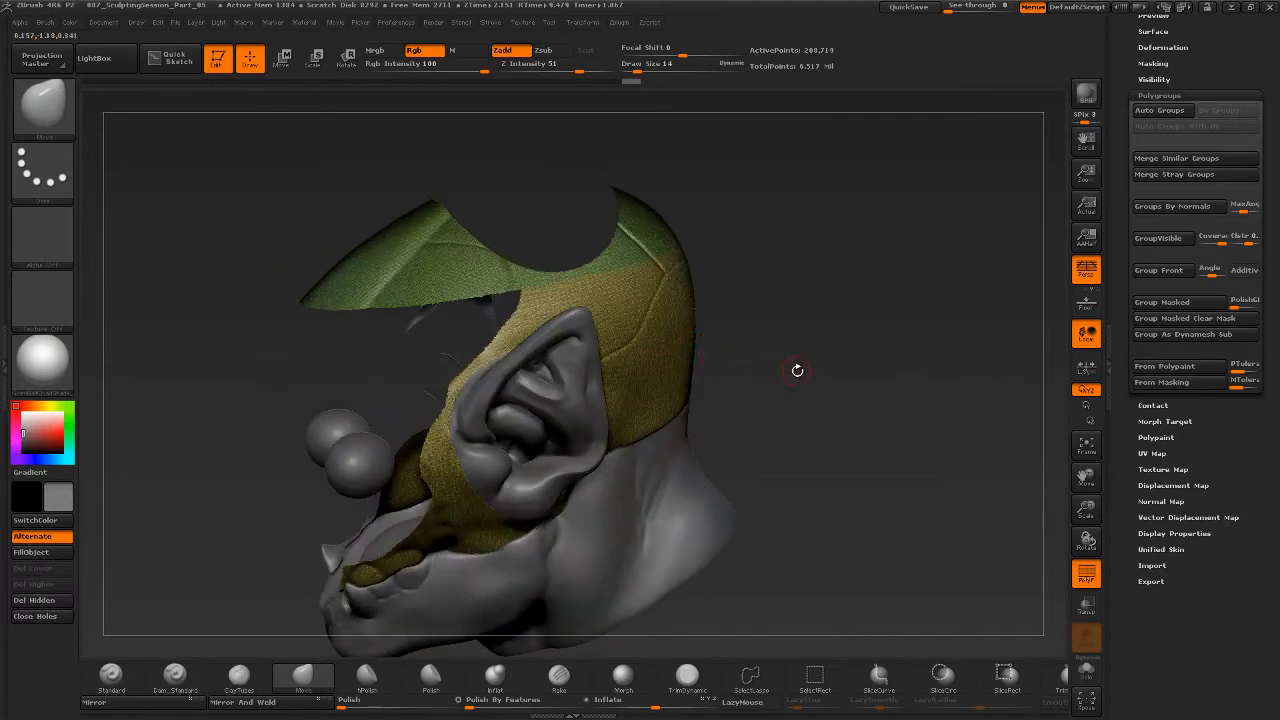
Combine the visible upper and rear skull parts into one polygroup, and unhide the rest of the mesh
{"action": "left_click_drag", "start_coordinate": [707, 352], "coordinate": [692, 341]}
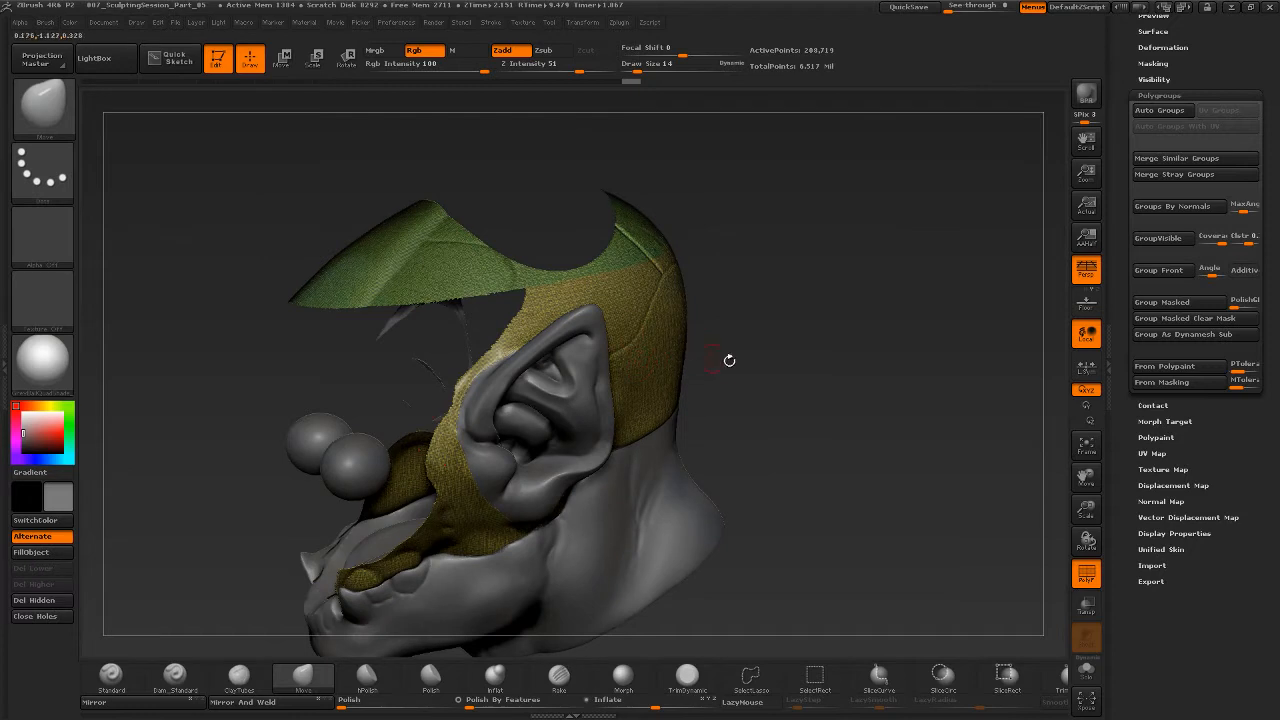
{"action": "key", "text": "ctrl"}
{"action": "key", "text": "ctrl+w"}
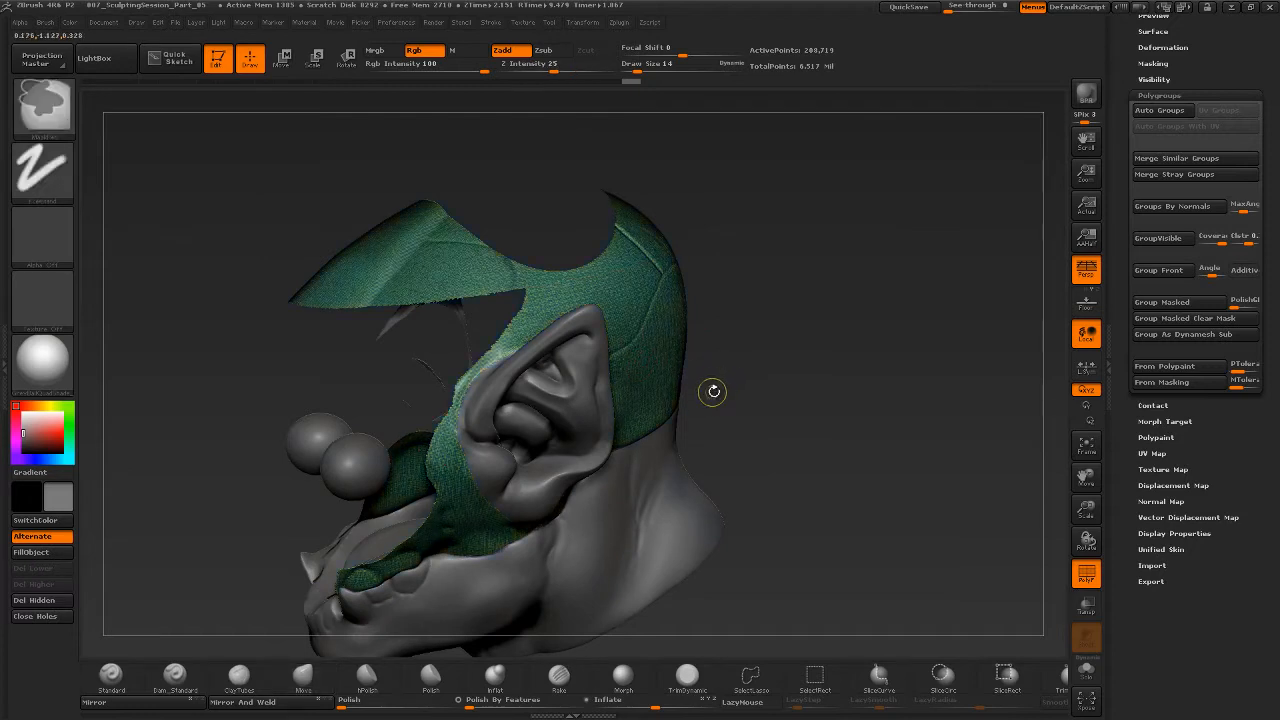
{"action": "mouse_move", "coordinate": [791, 334]}
{"action": "left_mouse_down"}
{"action": "mouse_move", "coordinate": [790, 354]}
{"action": "mouse_move", "coordinate": [815, 362]}
{"action": "mouse_move", "coordinate": [804, 354]}
{"action": "mouse_move", "coordinate": [804, 366]}
{"action": "left_mouse_up"}
{"action": "key", "text": "ctrl+shift"}
{"action": "left_click", "coordinate": [808, 355], "text": "ctrl+shift"}
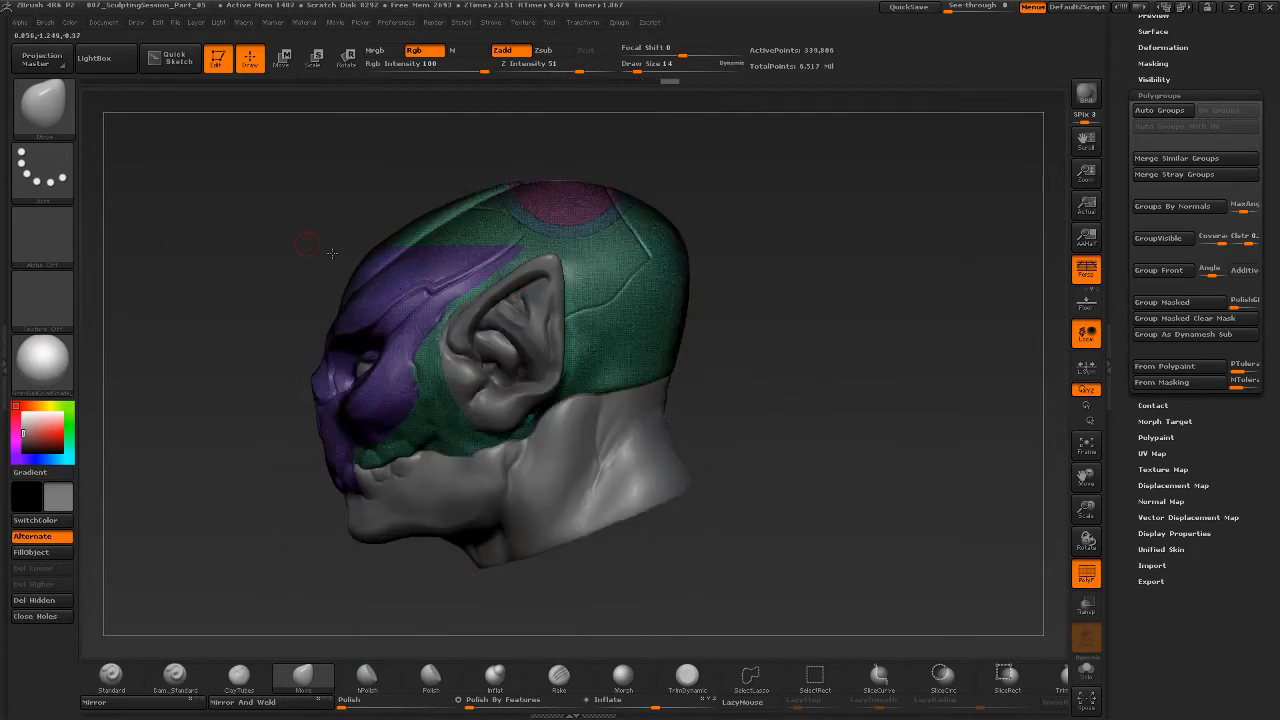
With SliceCurve, cut the lower rear skull into its own polygroup along an angled line from the back of the head across the ear to the jaw
{"action": "left_click_drag", "start_coordinate": [762, 260], "coordinate": [765, 272], "text": "alt"}
{"action": "key", "text": "ctrl+shift"}
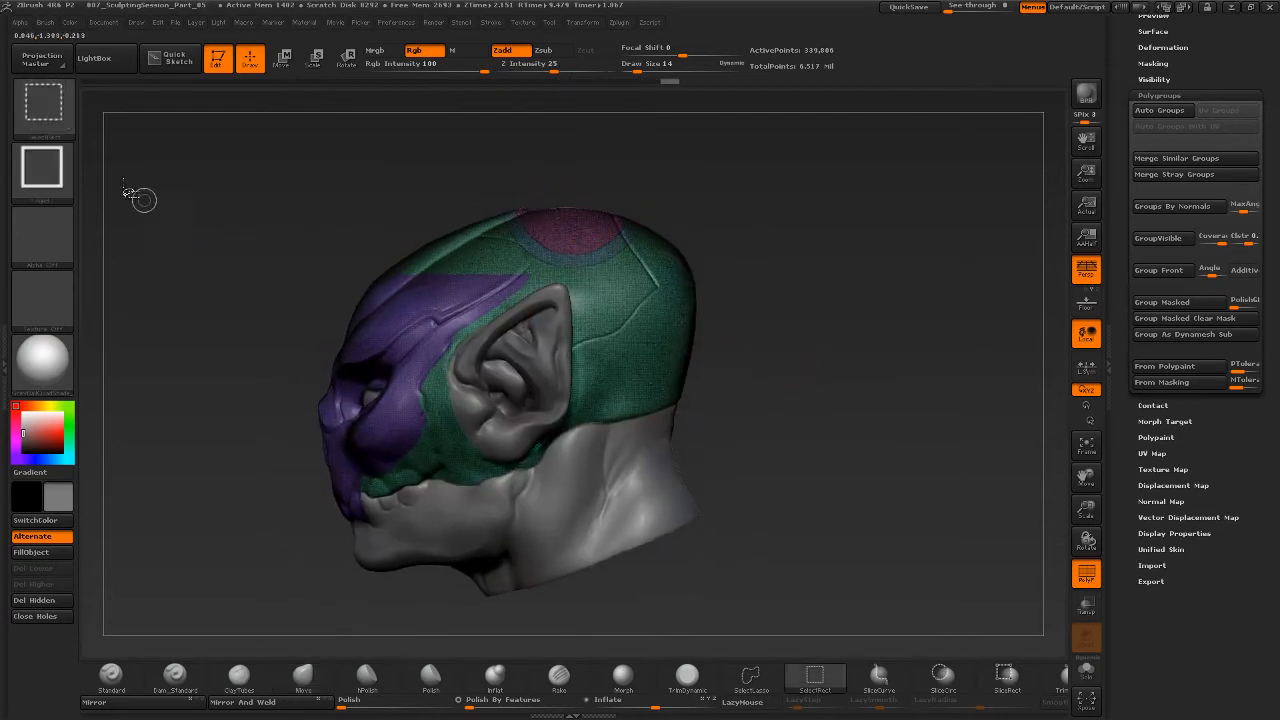
{"action": "left_click", "coordinate": [59, 124]}
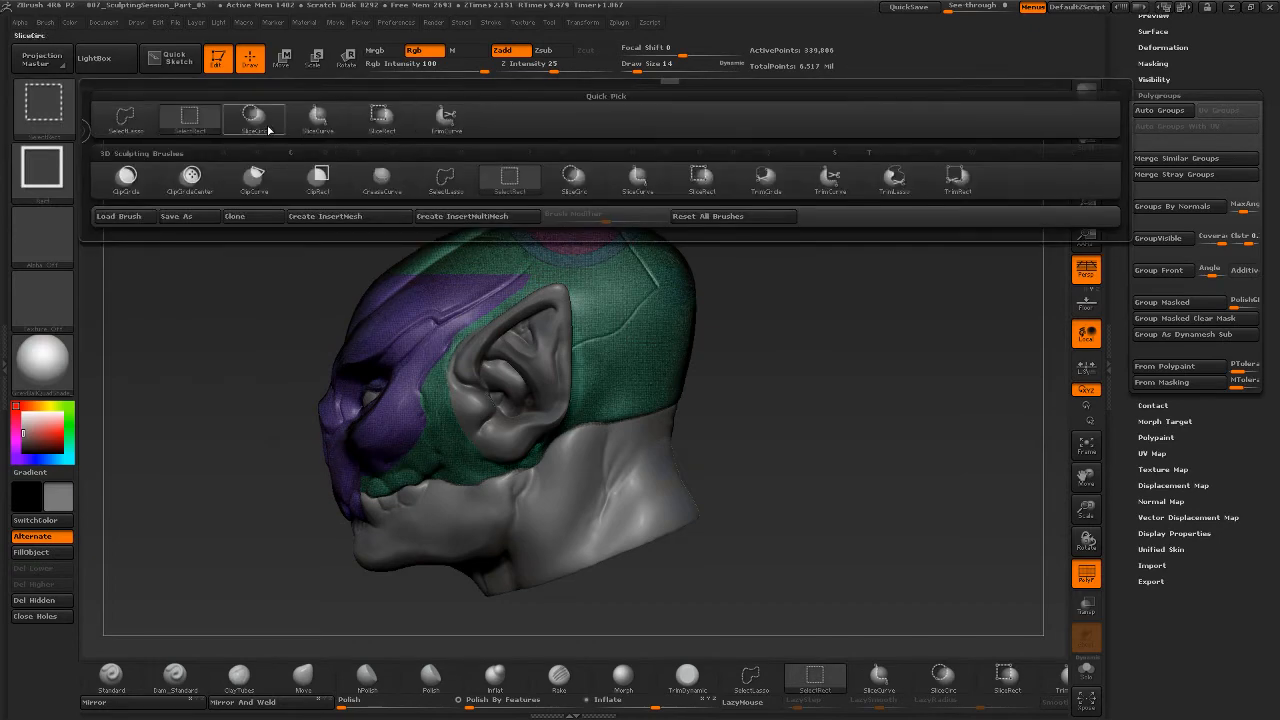
{"action": "left_click", "coordinate": [321, 129], "text": "ctrl+shift"}
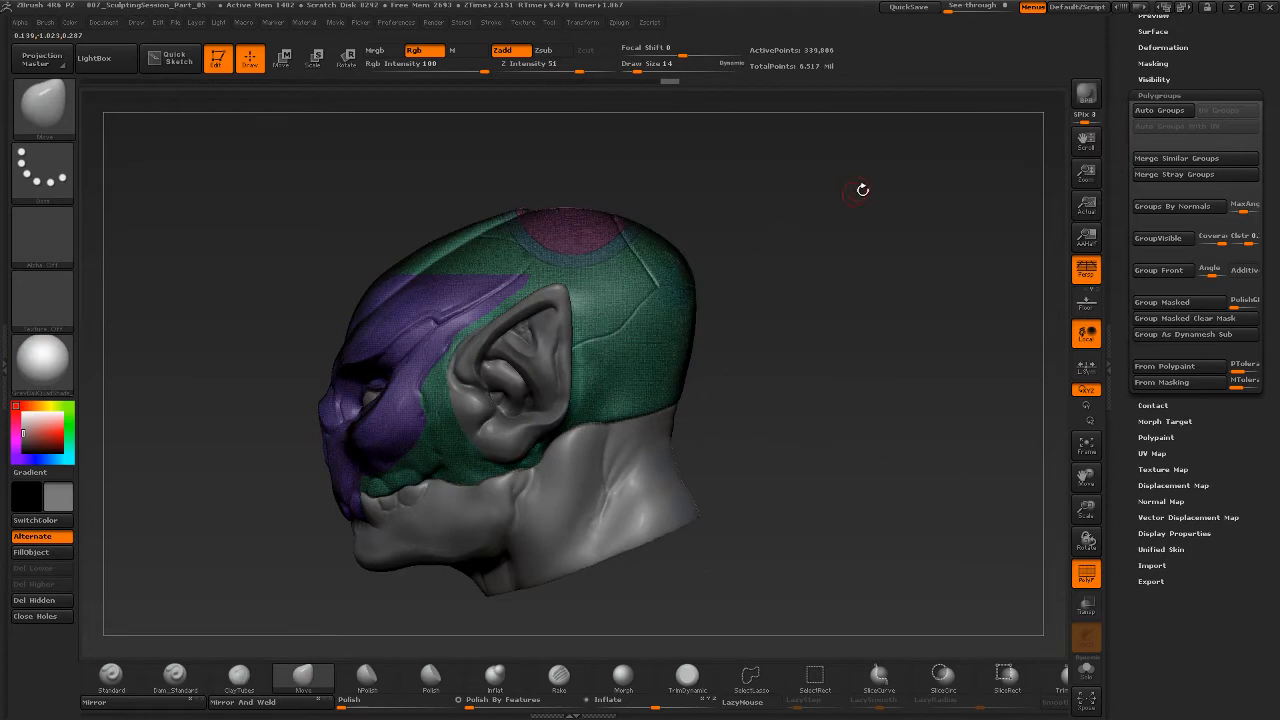
{"action": "key", "text": "ctrl"}
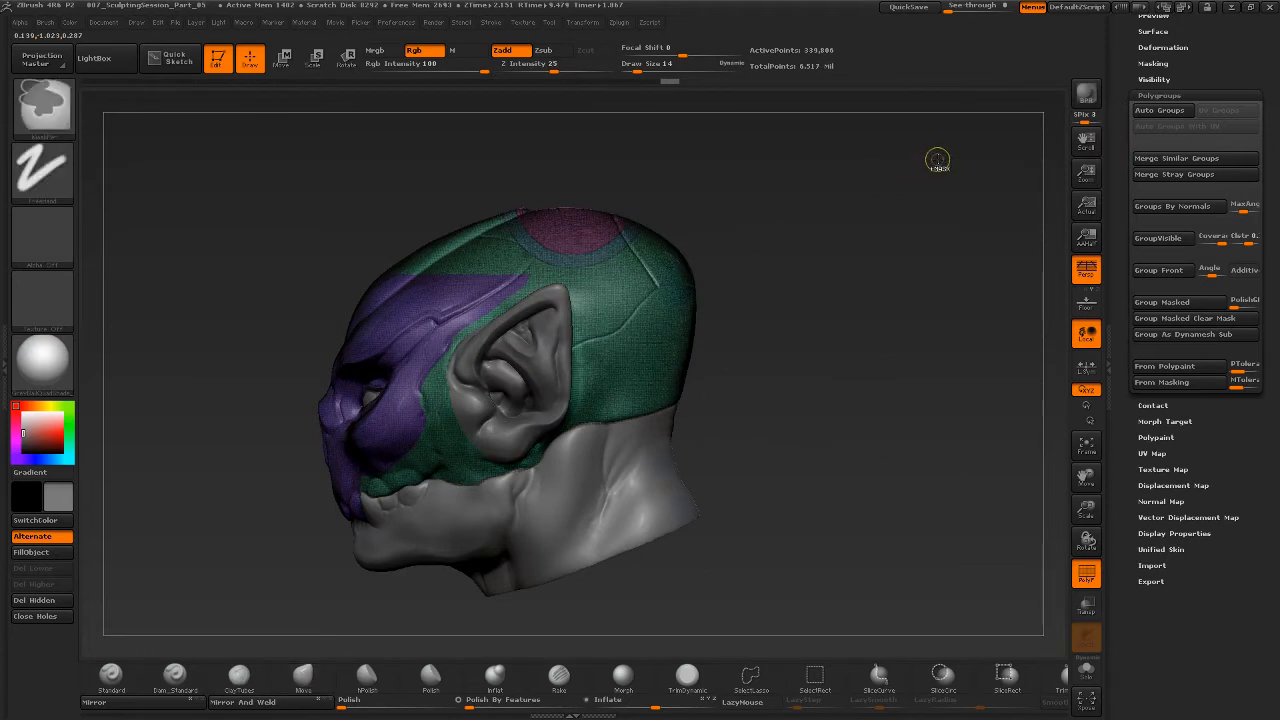
{"action": "mouse_move", "coordinate": [926, 161]}
{"action": "left_mouse_down", "text": "ctrl+shift"}
{"action": "mouse_move", "coordinate": [795, 205]}
{"action": "mouse_move", "coordinate": [820, 194]}
{"action": "mouse_move", "coordinate": [900, 377]}
{"action": "mouse_move", "coordinate": [718, 240]}
{"action": "mouse_move", "coordinate": [714, 206]}
{"action": "mouse_move", "coordinate": [348, 583]}
{"action": "mouse_move", "coordinate": [726, 318]}
{"action": "mouse_move", "coordinate": [737, 257]}
{"action": "mouse_move", "coordinate": [329, 543]}
{"action": "mouse_move", "coordinate": [376, 590]}
{"action": "mouse_move", "coordinate": [766, 360]}
{"action": "mouse_move", "coordinate": [838, 214]}
{"action": "mouse_move", "coordinate": [350, 548]}
{"action": "mouse_move", "coordinate": [280, 522]}
{"action": "mouse_move", "coordinate": [337, 509]}
{"action": "mouse_move", "coordinate": [400, 560]}
{"action": "mouse_move", "coordinate": [320, 551]}
{"action": "mouse_move", "coordinate": [540, 419]}
{"action": "mouse_move", "coordinate": [746, 222]}
{"action": "mouse_move", "coordinate": [602, 310]}
{"action": "mouse_move", "coordinate": [671, 271]}
{"action": "mouse_move", "coordinate": [505, 395]}
{"action": "mouse_move", "coordinate": [614, 343]}
{"action": "mouse_move", "coordinate": [545, 350]}
{"action": "mouse_move", "coordinate": [660, 215]}
{"action": "mouse_move", "coordinate": [892, 495]}
{"action": "mouse_move", "coordinate": [594, 348]}
{"action": "mouse_move", "coordinate": [512, 440]}
{"action": "mouse_move", "coordinate": [450, 479]}
{"action": "mouse_move", "coordinate": [525, 300]}
{"action": "mouse_move", "coordinate": [600, 280]}
{"action": "mouse_move", "coordinate": [655, 320]}
{"action": "mouse_move", "coordinate": [575, 212]}
{"action": "mouse_move", "coordinate": [560, 430]}
{"action": "mouse_move", "coordinate": [657, 300]}
{"action": "mouse_move", "coordinate": [698, 208]}
{"action": "mouse_move", "coordinate": [615, 352]}
{"action": "left_mouse_up", "text": "ctrl+shift"}
{"action": "left_click_drag", "start_coordinate": [613, 403], "coordinate": [608, 360], "text": "ctrl+shift"}
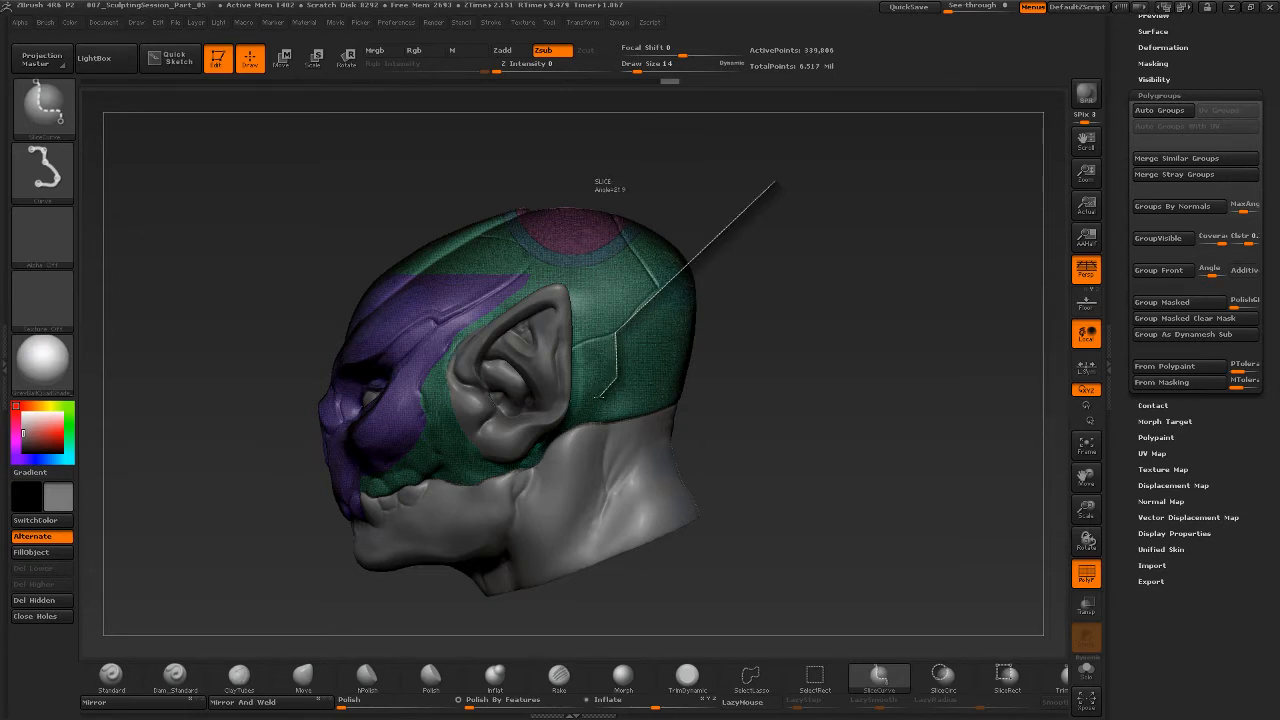
{"action": "left_click_drag", "start_coordinate": [591, 369], "coordinate": [451, 422], "text": "ctrl+shift"}
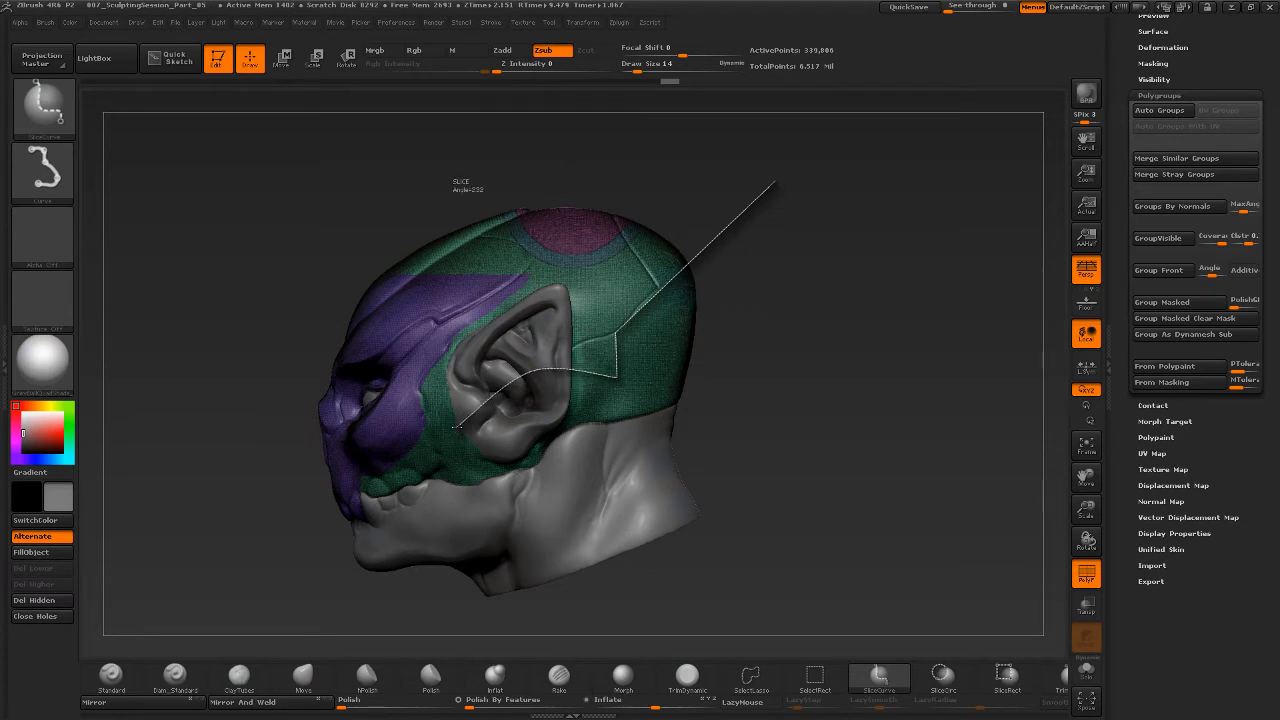
{"action": "left_click_drag", "start_coordinate": [456, 427], "coordinate": [423, 540], "text": "ctrl+shift"}
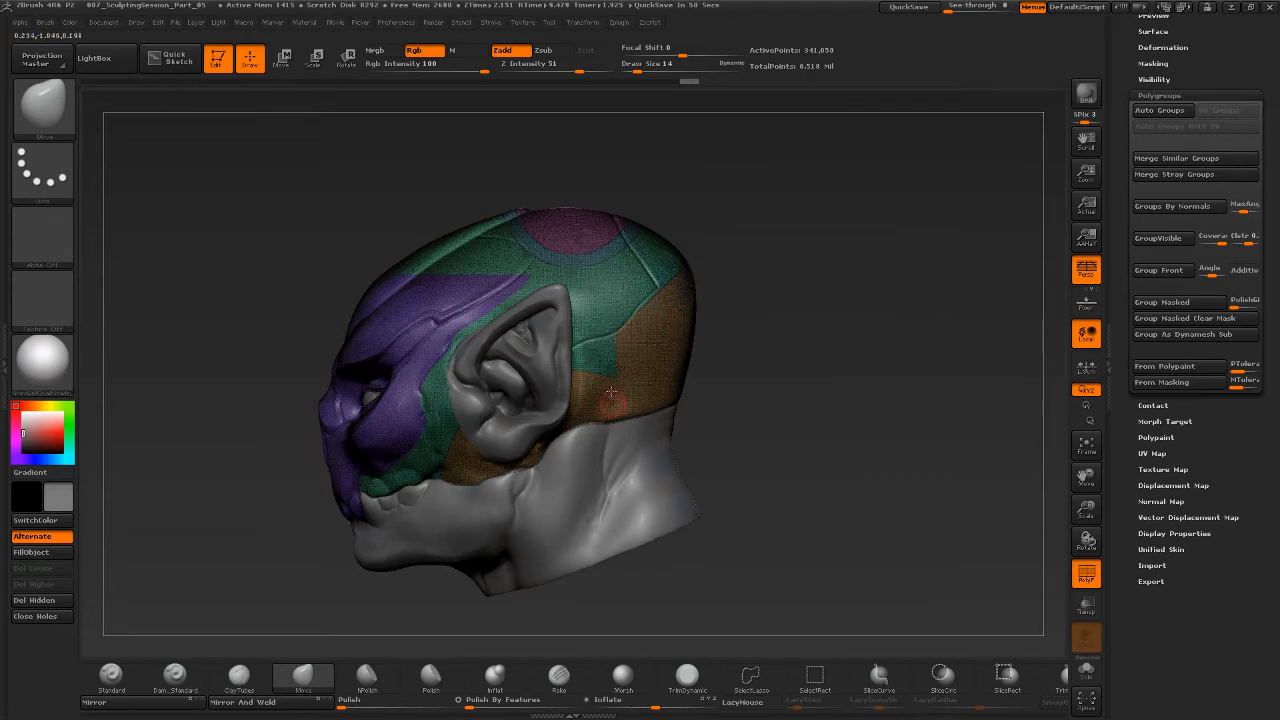
Examine the new slice border and the crown ring's edges close up on the back of the skull
{"action": "mouse_move", "coordinate": [789, 345]}
{"action": "left_mouse_down"}
{"action": "mouse_move", "coordinate": [700, 350]}
{"action": "mouse_move", "coordinate": [815, 357]}
{"action": "mouse_move", "coordinate": [803, 383]}
{"action": "mouse_move", "coordinate": [777, 383]}
{"action": "mouse_move", "coordinate": [812, 375]}
{"action": "left_mouse_up"}
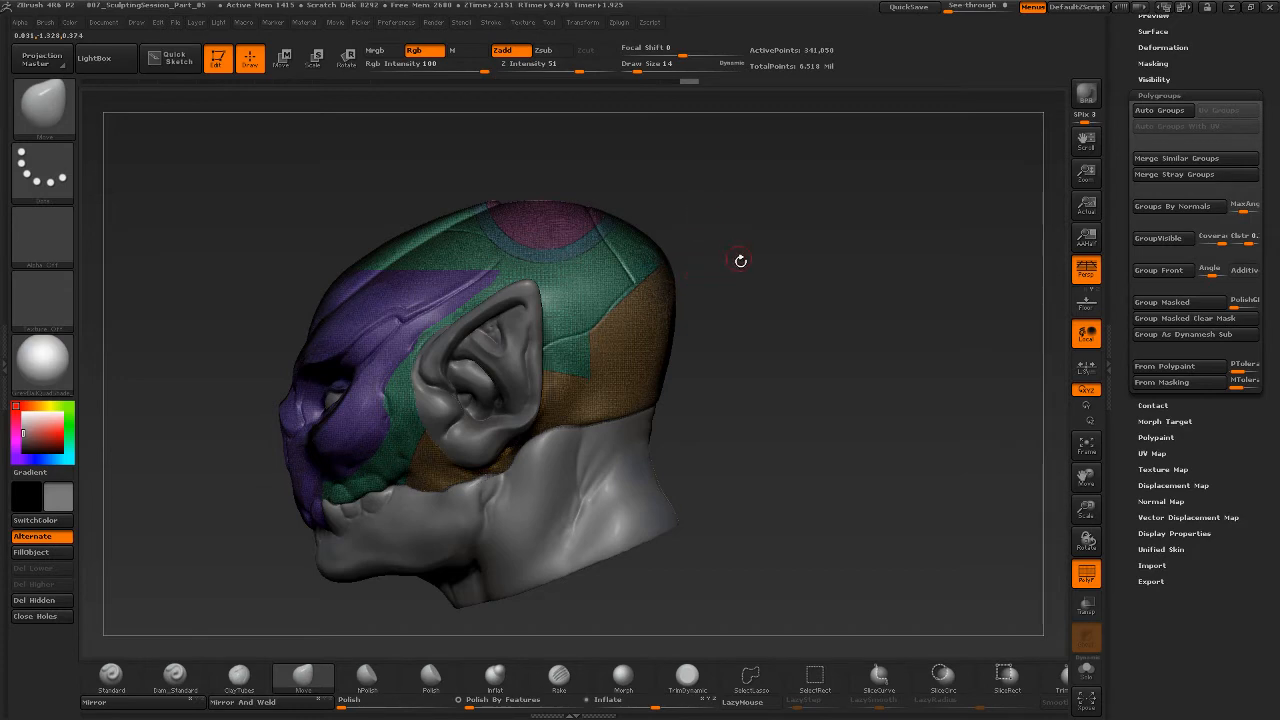
{"action": "left_click_drag", "start_coordinate": [740, 260], "coordinate": [722, 336]}
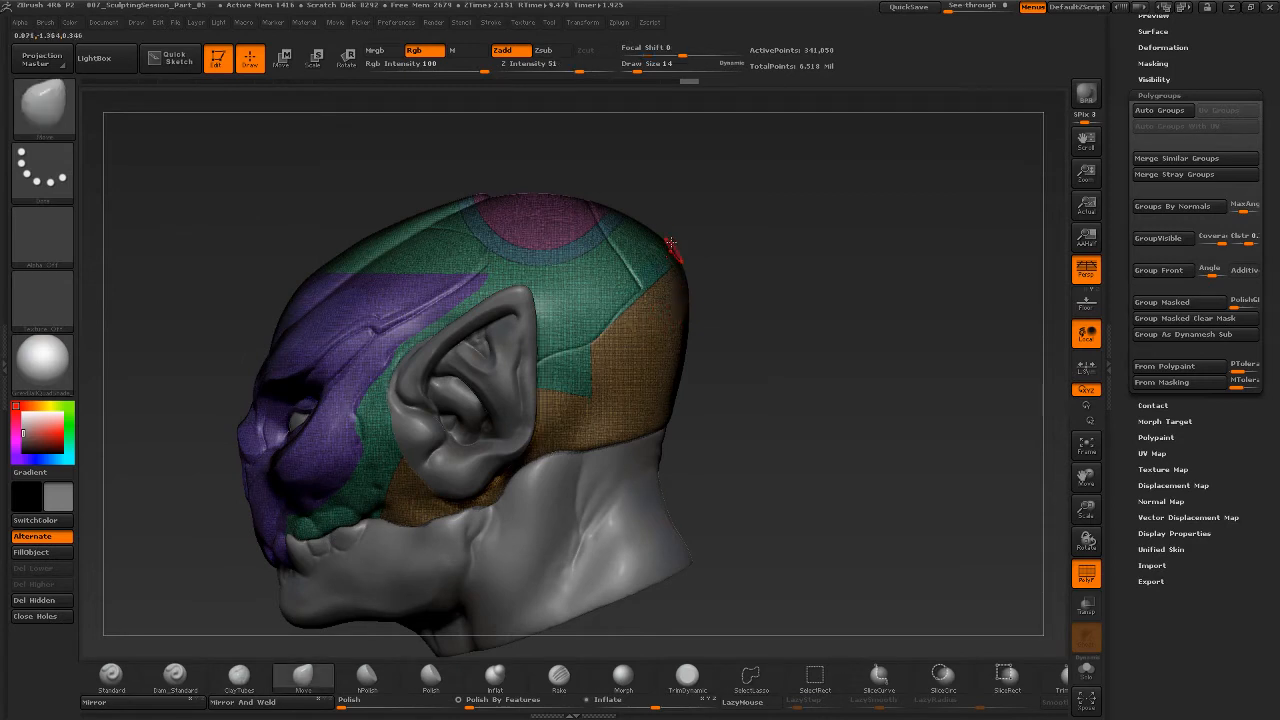
{"action": "left_click_drag", "start_coordinate": [756, 369], "coordinate": [667, 386]}
{"action": "left_click_drag", "start_coordinate": [764, 333], "coordinate": [783, 436], "text": "alt"}
{"action": "left_click_drag", "start_coordinate": [860, 300], "coordinate": [868, 392], "text": "alt"}
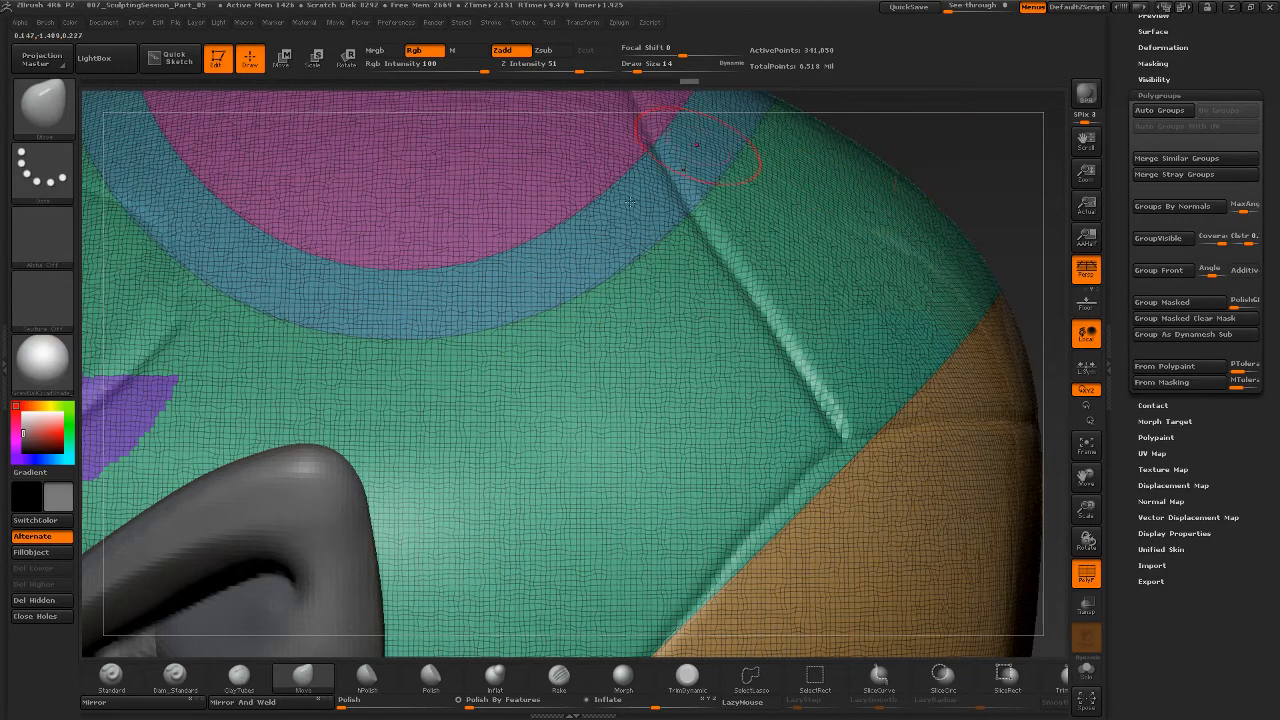
{"action": "left_click_drag", "start_coordinate": [915, 146], "coordinate": [850, 400], "text": "alt"}
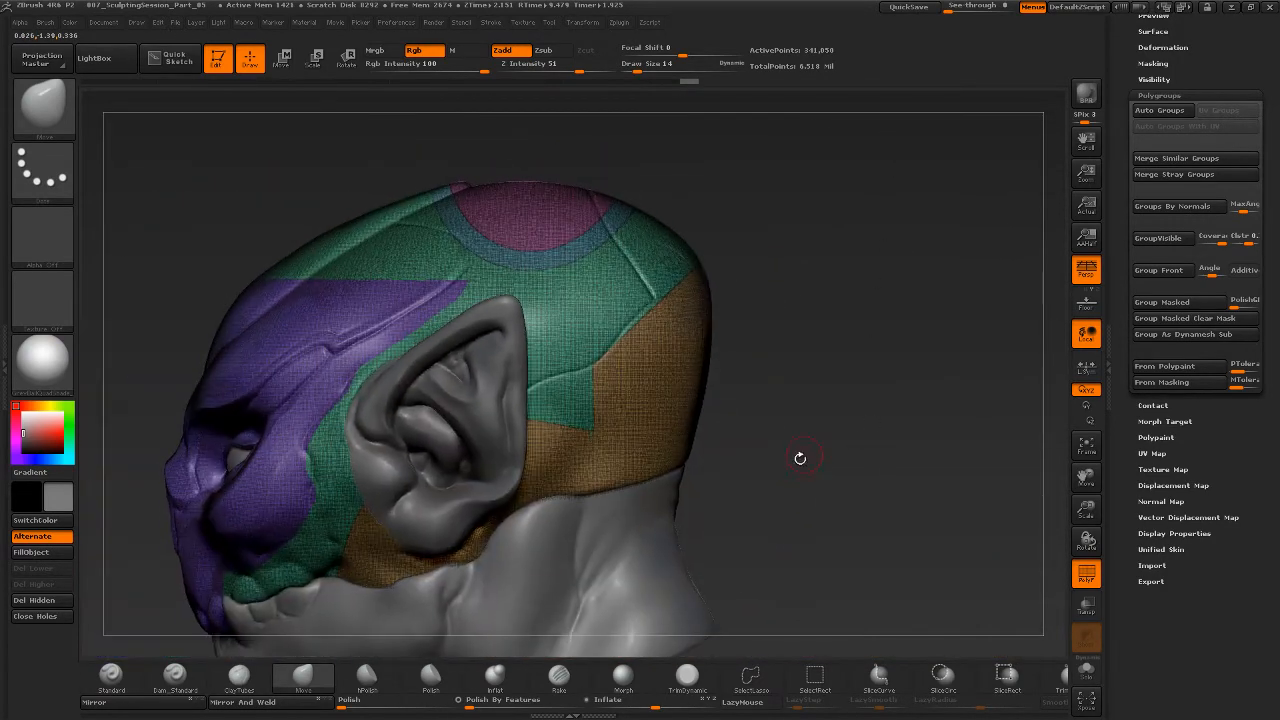
Cut two overlapping rectangular polygroups into the lower back of the skull with SliceRect
{"action": "left_click_drag", "start_coordinate": [800, 459], "coordinate": [870, 433], "text": "alt"}
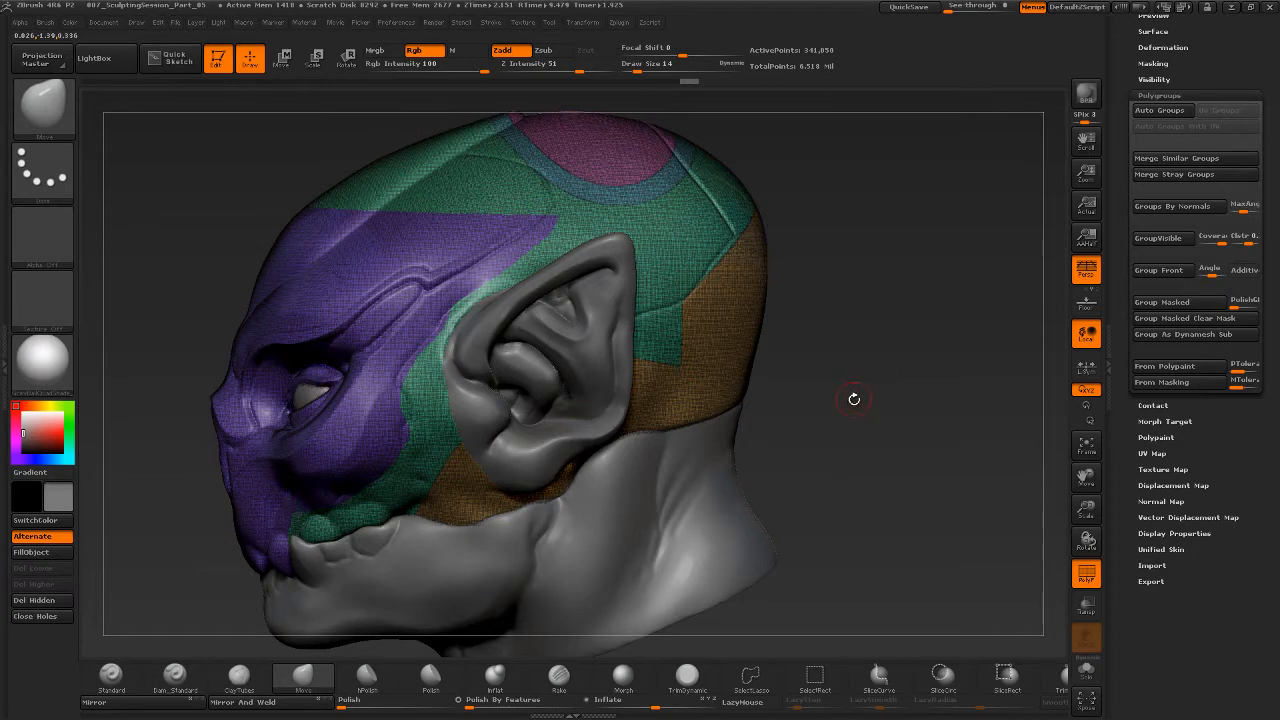
{"action": "left_click_drag", "start_coordinate": [854, 399], "coordinate": [848, 360]}
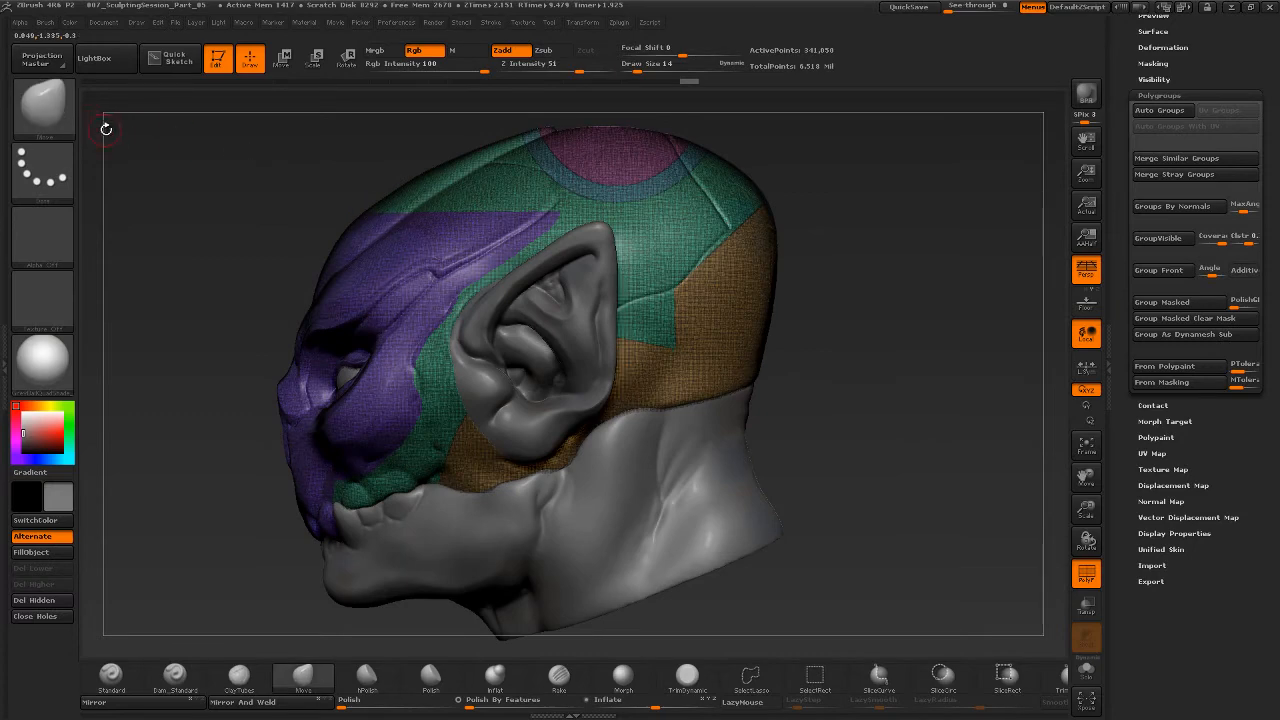
{"action": "key", "text": "ctrl+shift"}
{"action": "left_click", "coordinate": [48, 108], "text": "ctrl+shift"}
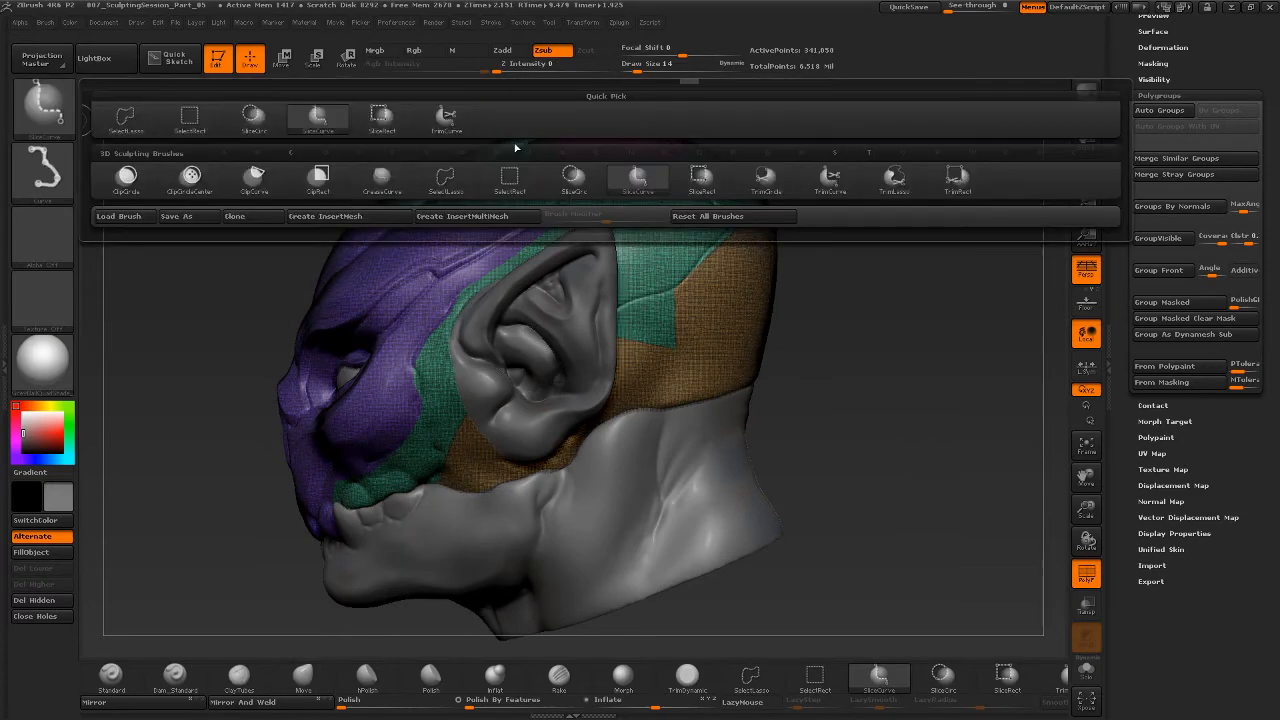
{"action": "left_click", "coordinate": [381, 118]}
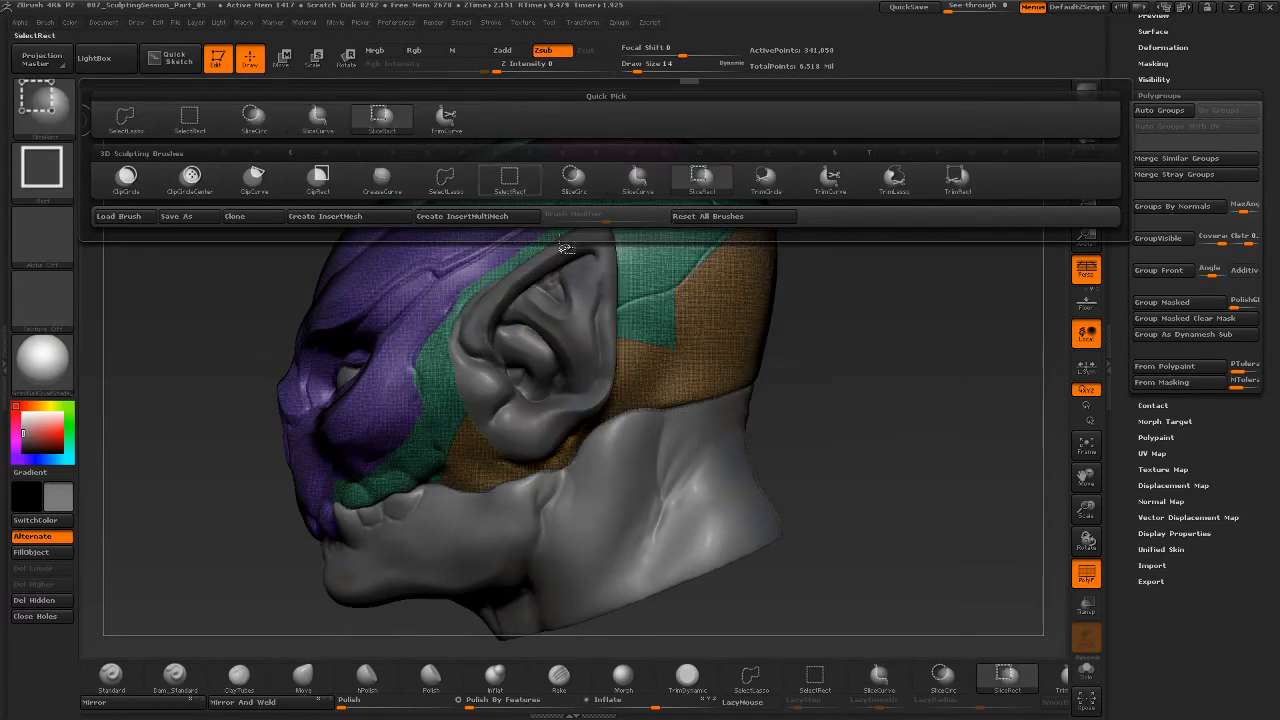
{"action": "left_click_drag", "start_coordinate": [917, 261], "coordinate": [726, 474], "text": "ctrl+shift"}
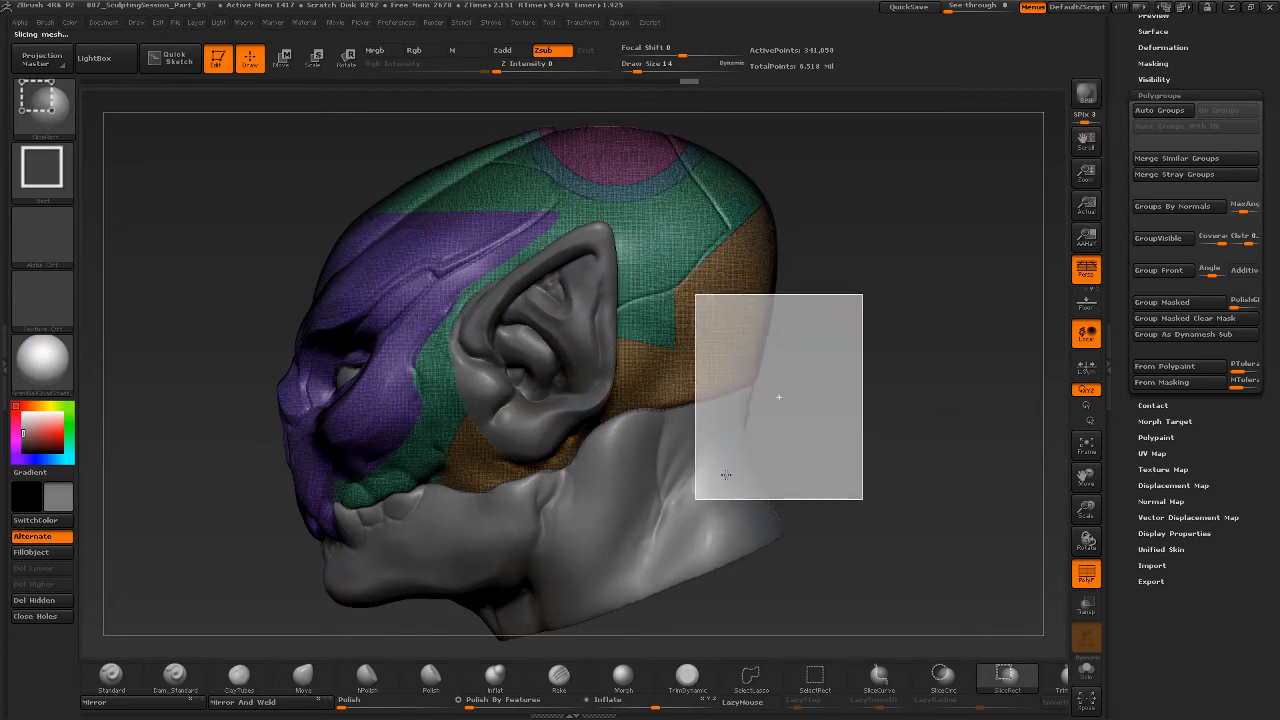
{"action": "left_click_drag", "start_coordinate": [900, 328], "coordinate": [718, 485], "text": "ctrl+shift"}
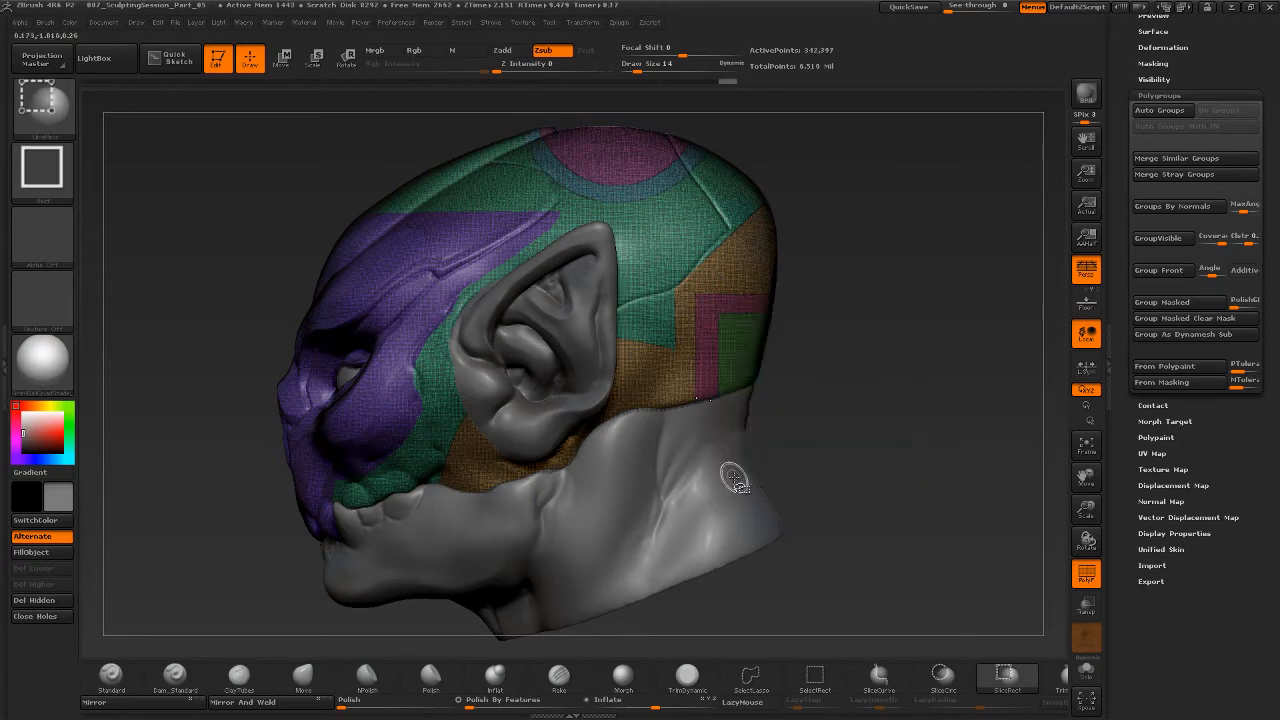
{"action": "left_click_drag", "start_coordinate": [886, 300], "coordinate": [836, 245]}
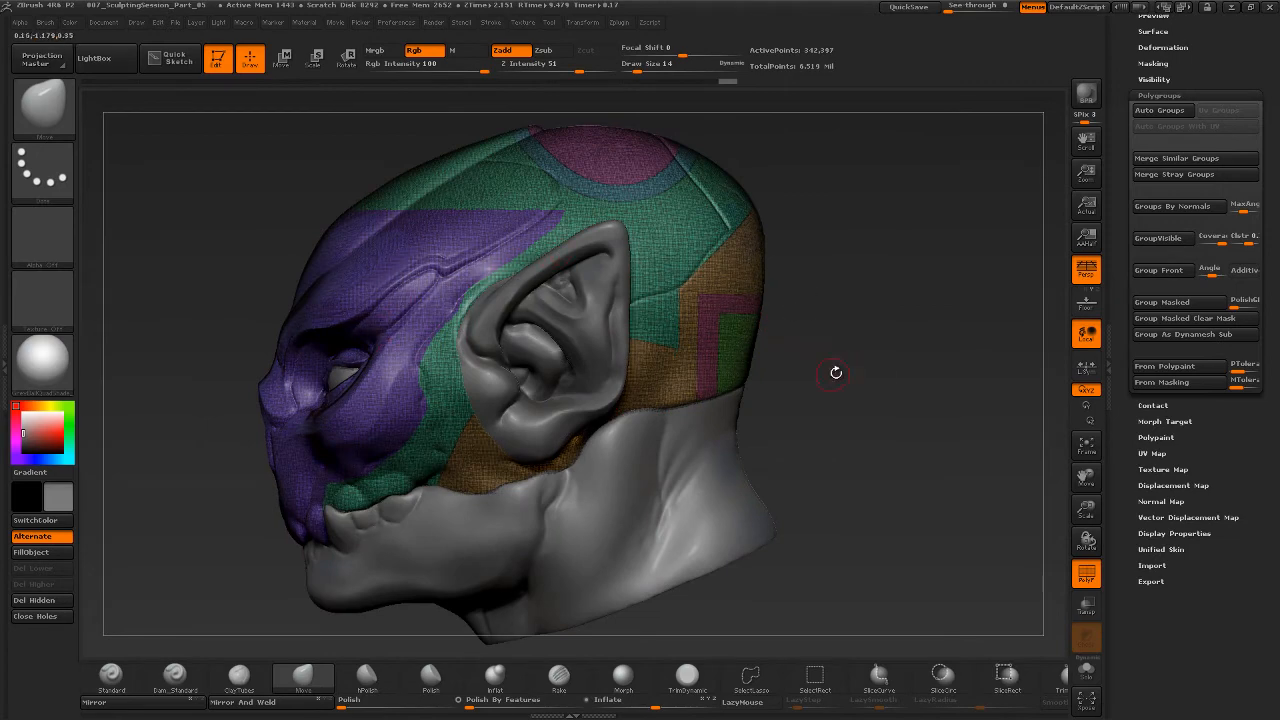
{"action": "left_click_drag", "start_coordinate": [850, 364], "coordinate": [869, 349]}
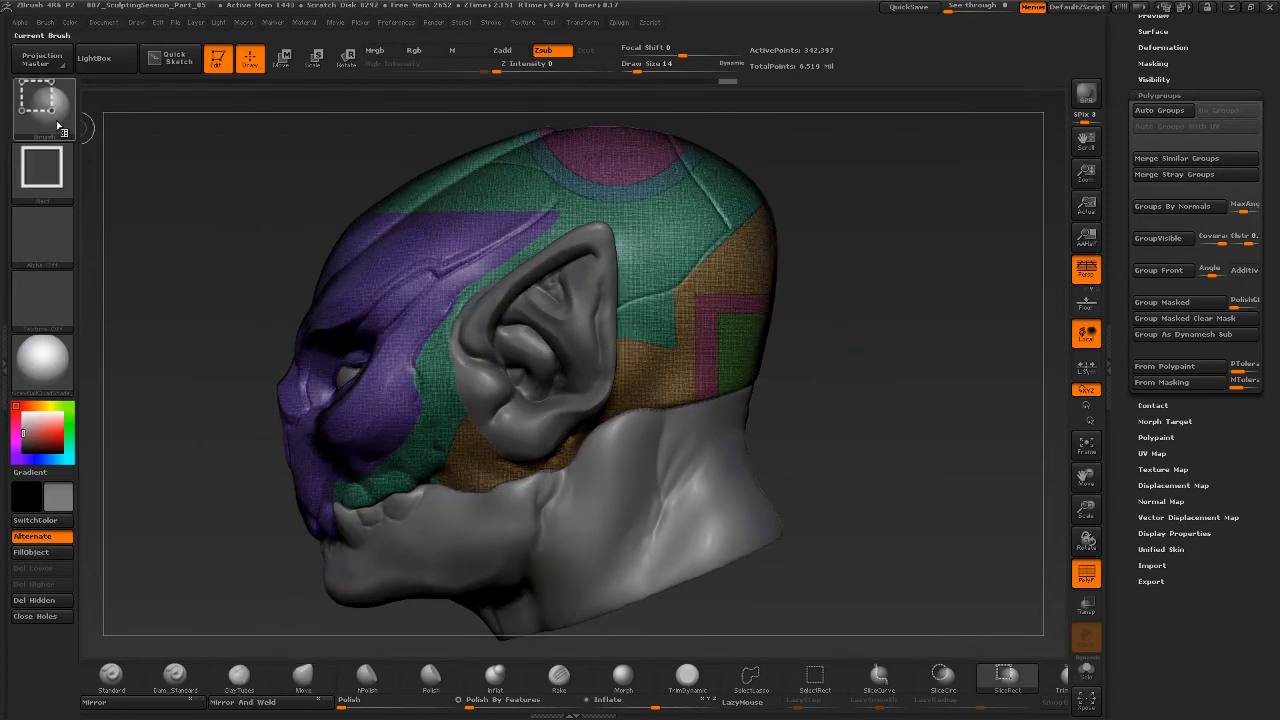
Switch the slicing brush back to SliceCurve
{"action": "key", "text": "ctrl+shift+b"}
{"action": "left_click", "coordinate": [316, 122]}
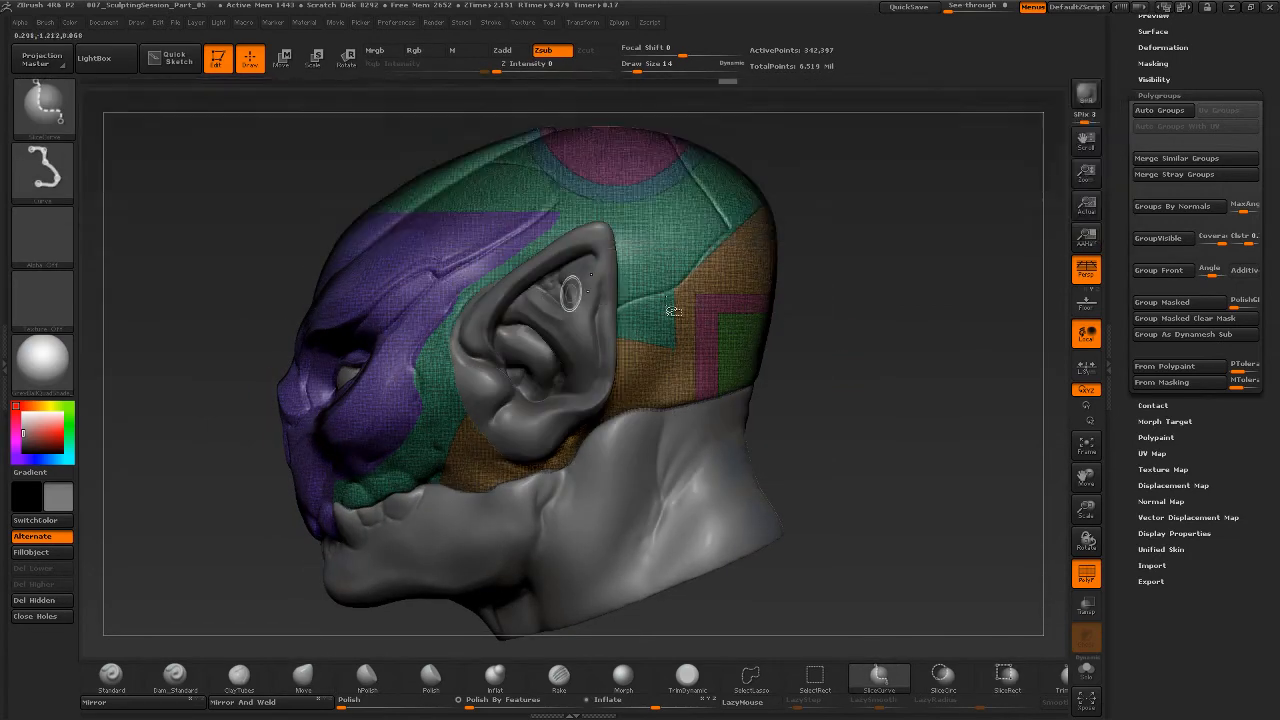
{"action": "mouse_move", "coordinate": [858, 322]}
{"action": "left_mouse_down"}
{"action": "mouse_move", "coordinate": [849, 317]}
{"action": "mouse_move", "coordinate": [863, 317]}
{"action": "left_mouse_up"}
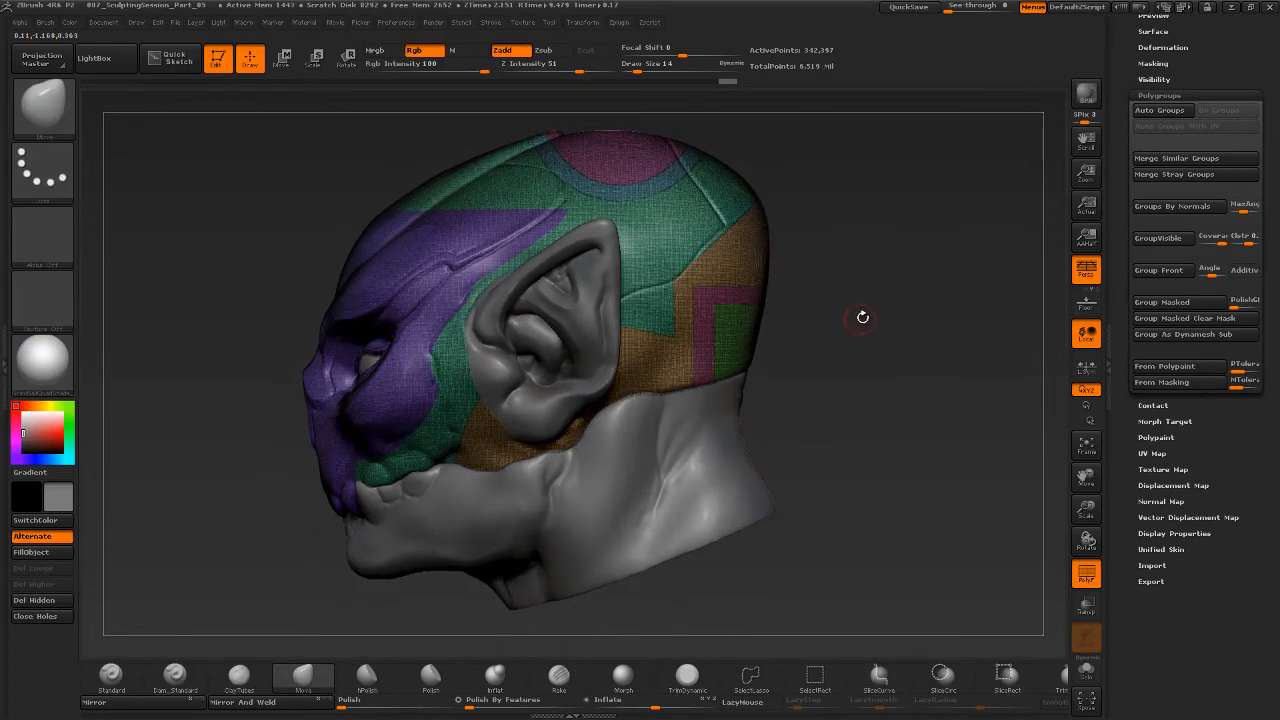
Undo all the slicing, visibility and grouping changes back to the whole skull as a single polygroup
{"action": "key", "text": "ctrl"}
{"action": "key", "text": "ctrl+z"}
{"action": "key", "text": "ctrl+z"}
{"action": "key", "text": "ctrl+z"}
{"action": "key", "text": "ctrl+z"}
{"action": "key", "text": "ctrl+z"}
{"action": "key", "text": "ctrl+z"}
{"action": "key", "text": "ctrl+z"}
{"action": "key", "text": "ctrl+z"}
{"action": "key", "text": "ctrl+z"}
{"action": "key", "text": "ctrl+z"}
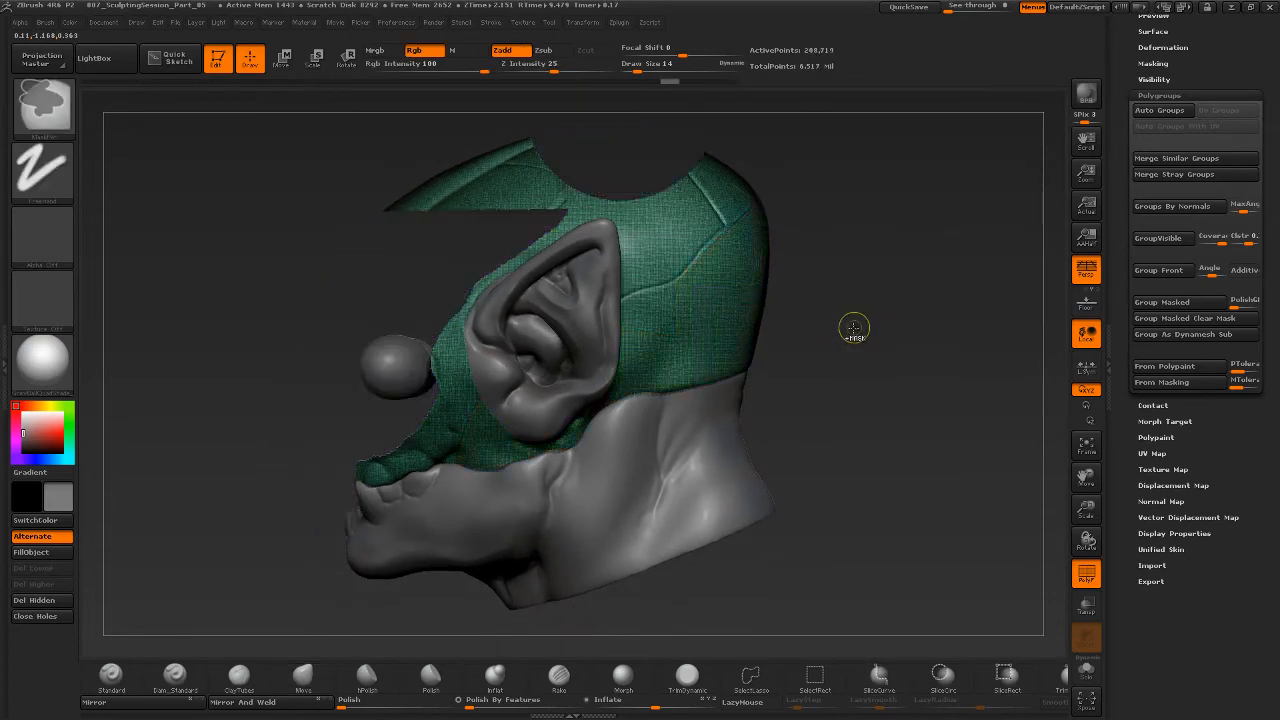
{"action": "key", "text": "ctrl+z"}
{"action": "key", "text": "ctrl+z"}
{"action": "key", "text": "ctrl+z"}
{"action": "key", "text": "ctrl+z"}
{"action": "key", "text": "ctrl+z"}
{"action": "key", "text": "ctrl+z"}
{"action": "key", "text": "ctrl+z"}
{"action": "key", "text": "ctrl+z"}
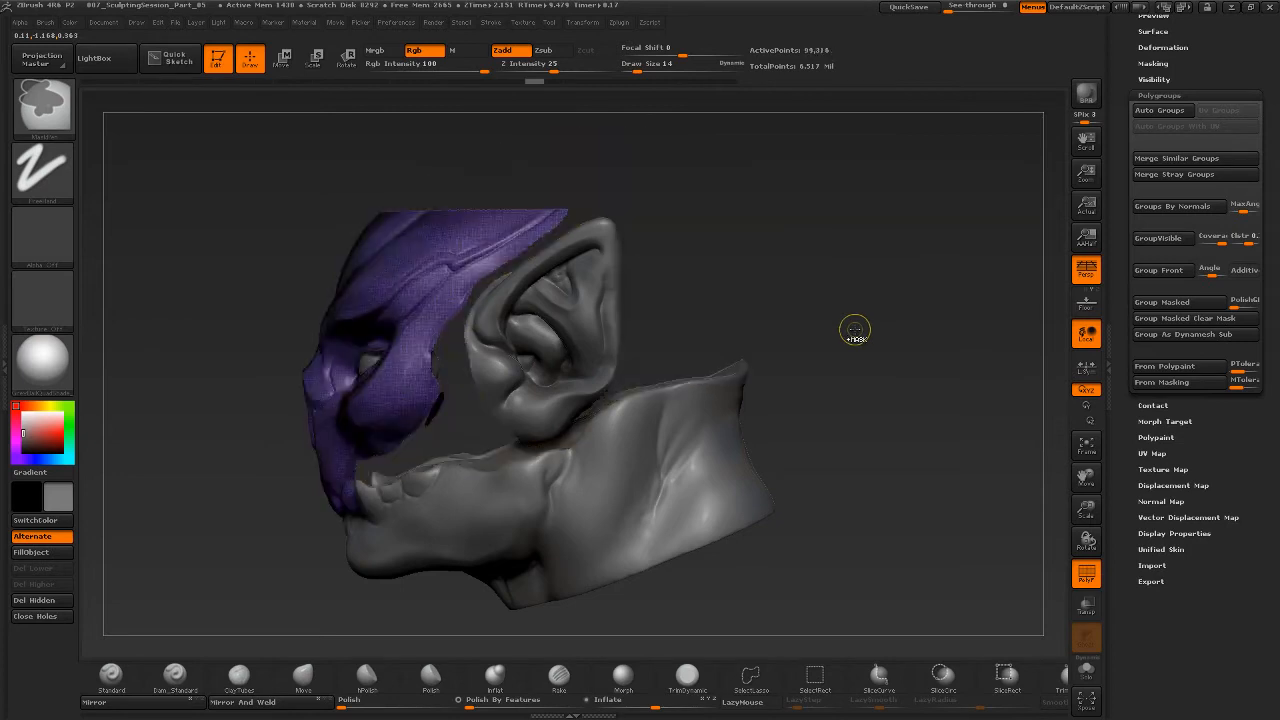
{"action": "key", "text": "ctrl+z"}
{"action": "key", "text": "ctrl+z"}
{"action": "key", "text": "ctrl+z"}
{"action": "key", "text": "ctrl+z"}
{"action": "key", "text": "ctrl+z"}
{"action": "key", "text": "ctrl+z"}
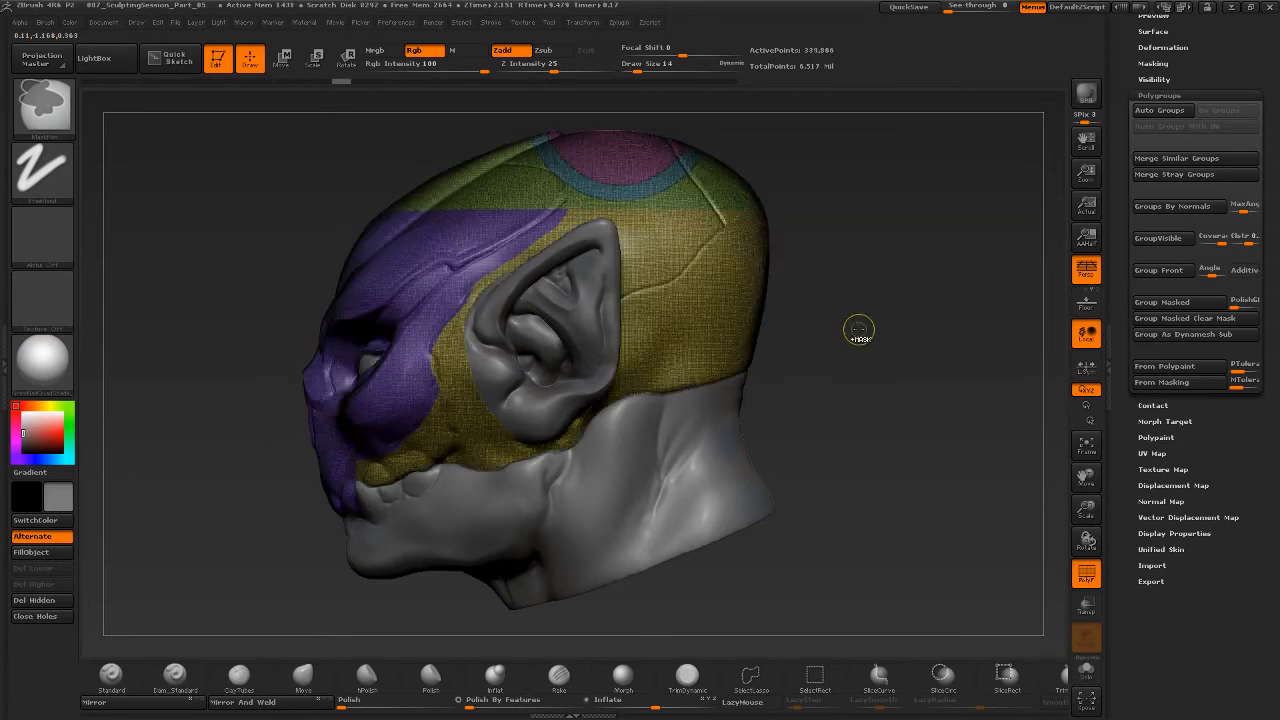
{"action": "key", "text": "ctrl+z"}
{"action": "key", "text": "ctrl+z"}
{"action": "key", "text": "ctrl+z"}
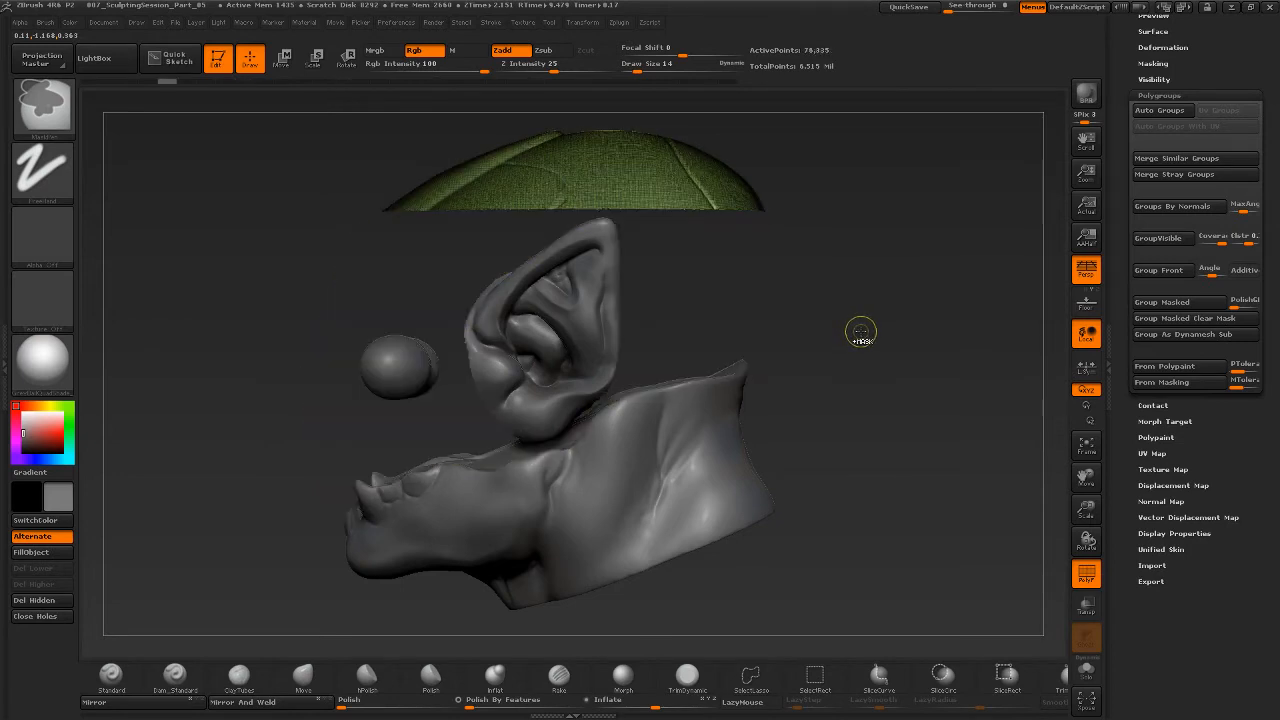
{"action": "key", "text": "ctrl+z"}
{"action": "key", "text": "ctrl+z"}
{"action": "key", "text": "ctrl+z"}
{"action": "key", "text": "ctrl+z"}
{"action": "key", "text": "ctrl+z"}
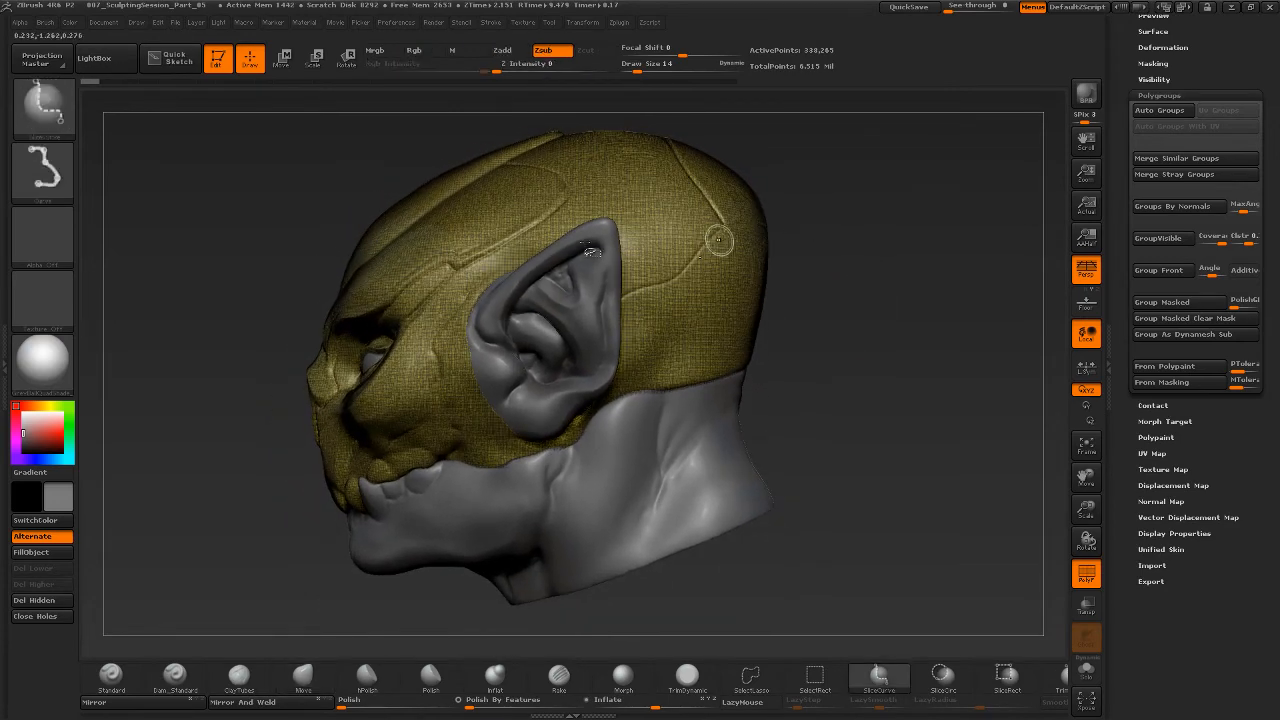
Try a SliceCurve cut from the back of the crown over the ear and around the cheek, discarding newer undo history, and undo the cut
{"action": "left_click", "coordinate": [42, 100]}
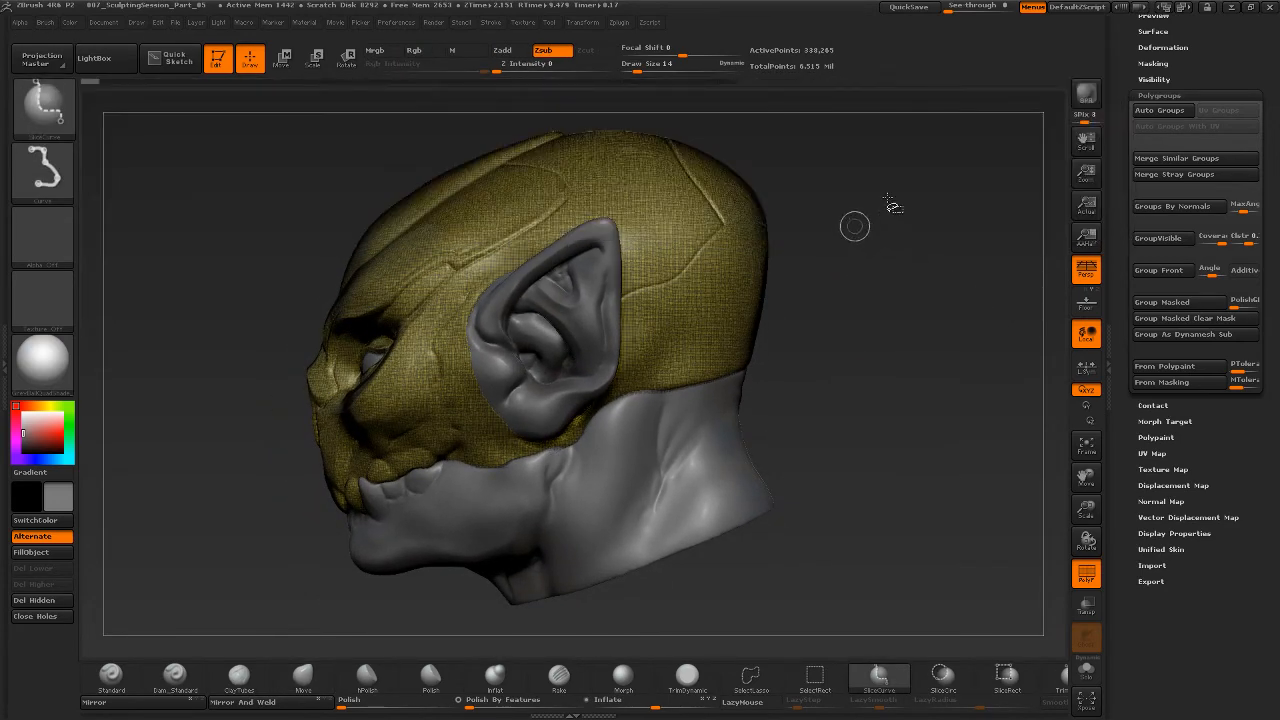
{"action": "mouse_move", "coordinate": [965, 163]}
{"action": "left_mouse_down"}
{"action": "mouse_move", "coordinate": [737, 188]}
{"action": "mouse_move", "coordinate": [645, 183]}
{"action": "mouse_move", "coordinate": [520, 215]}
{"action": "mouse_move", "coordinate": [385, 312]}
{"action": "mouse_move", "coordinate": [437, 375]}
{"action": "mouse_move", "coordinate": [438, 362]}
{"action": "mouse_move", "coordinate": [440, 402]}
{"action": "mouse_move", "coordinate": [370, 470]}
{"action": "mouse_move", "coordinate": [365, 545]}
{"action": "left_mouse_up"}
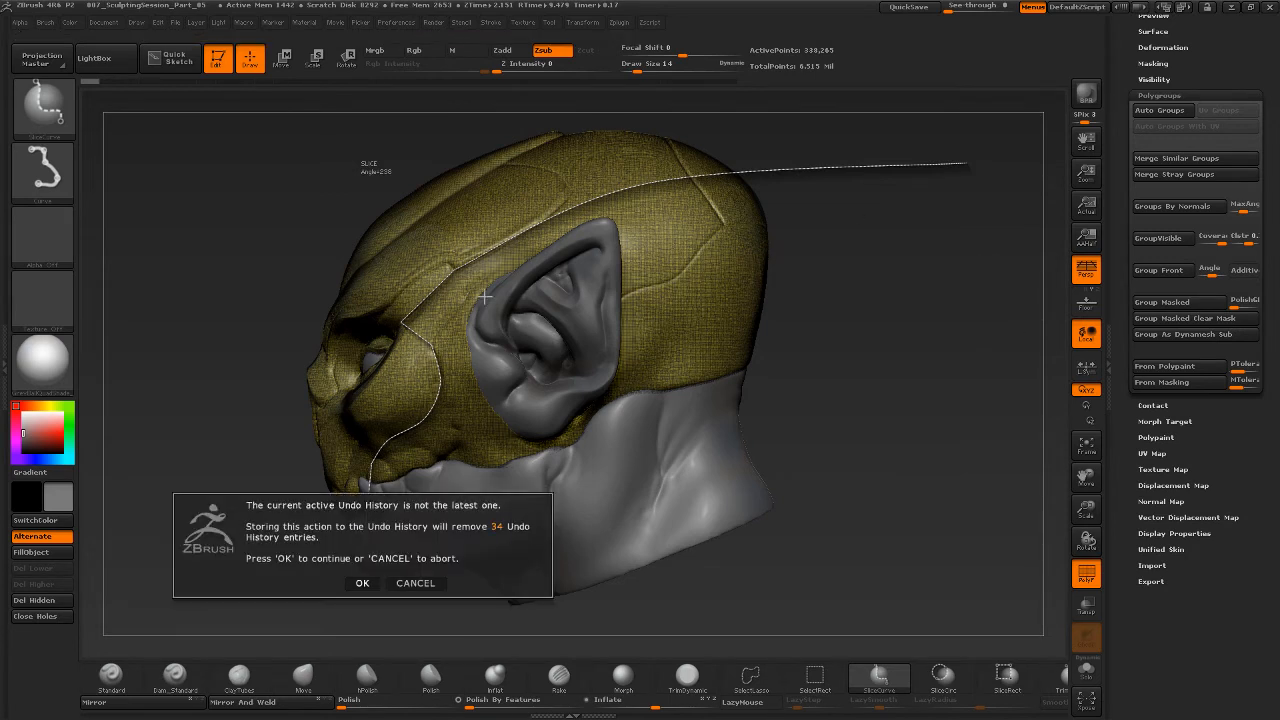
{"action": "left_click", "coordinate": [361, 584]}
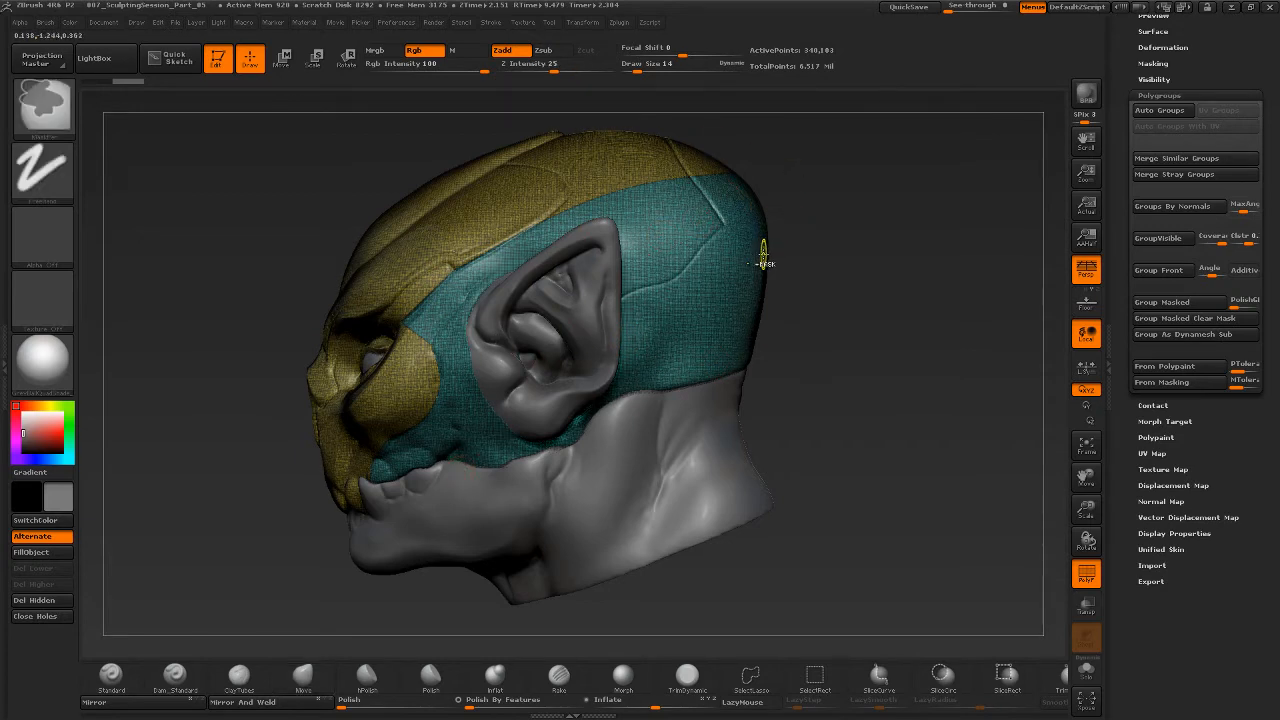
{"action": "key", "text": "ctrl+z"}
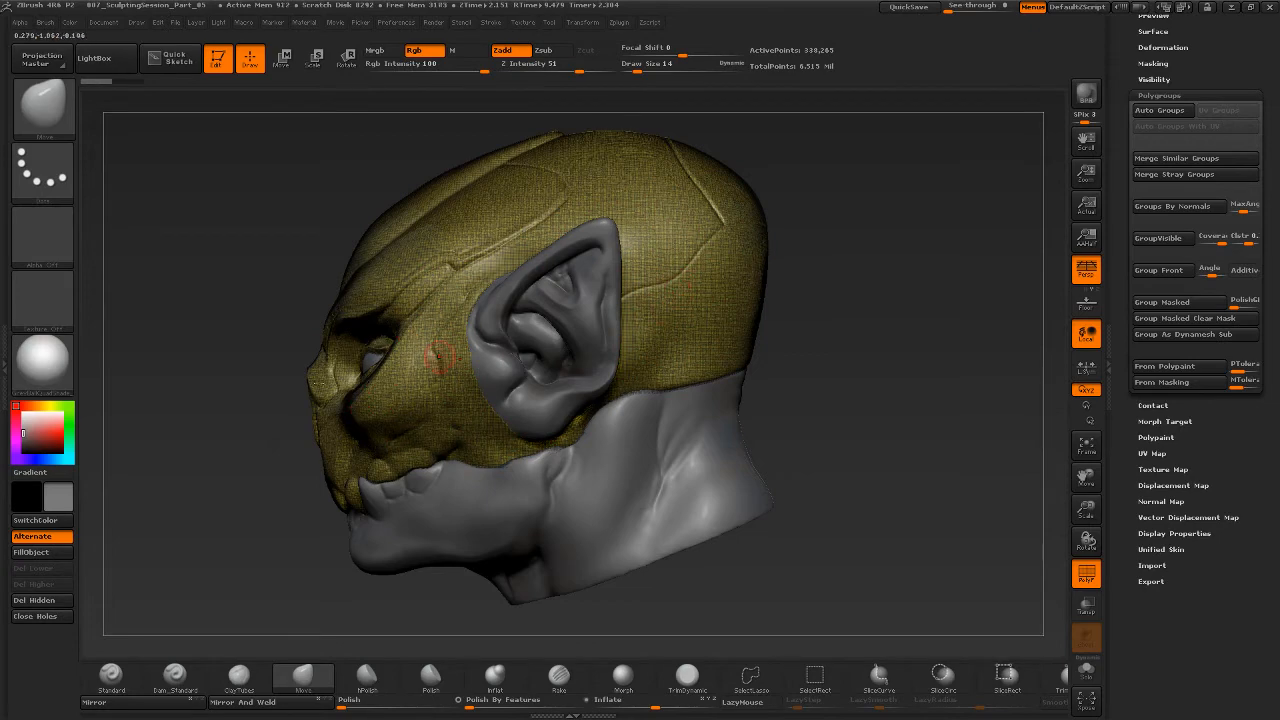
Set the draw size to 23 and SliceCurve the skull's side into its own polygroup, from the crown over the ear, turning sharply at the temple towards the mouth
{"action": "key", "text": "ctrl+shift"}
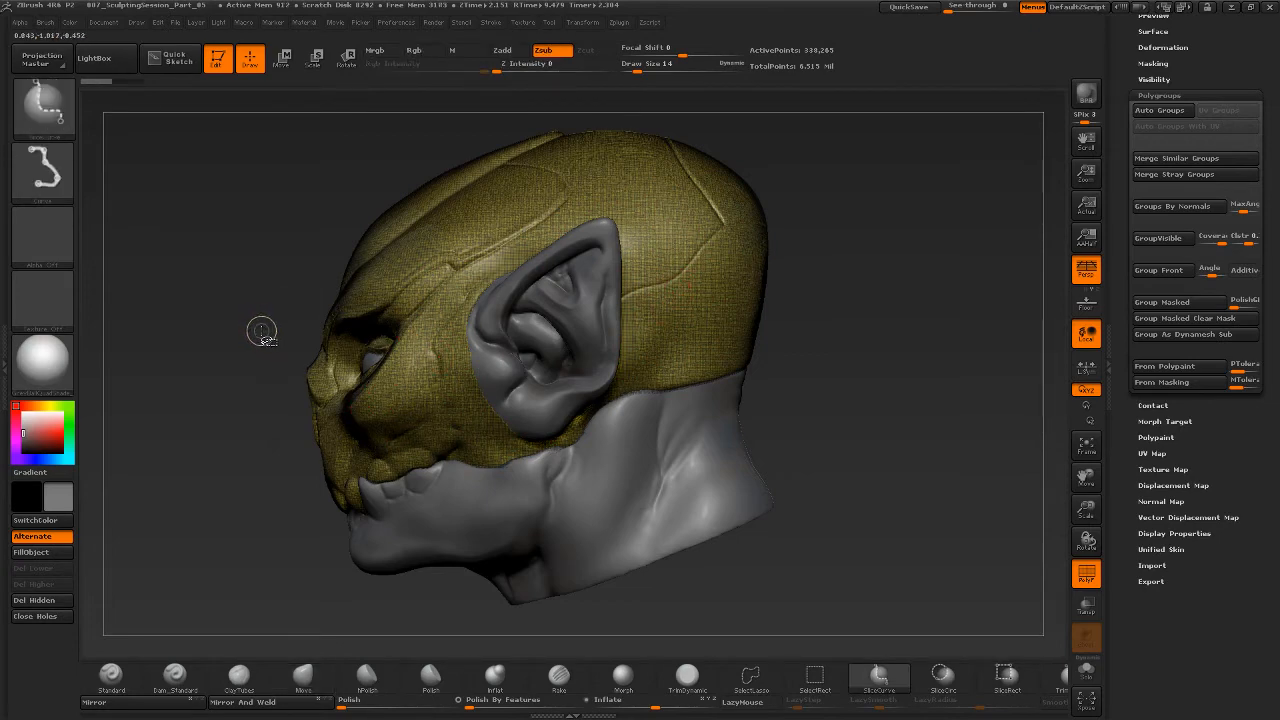
{"action": "key", "text": "space"}
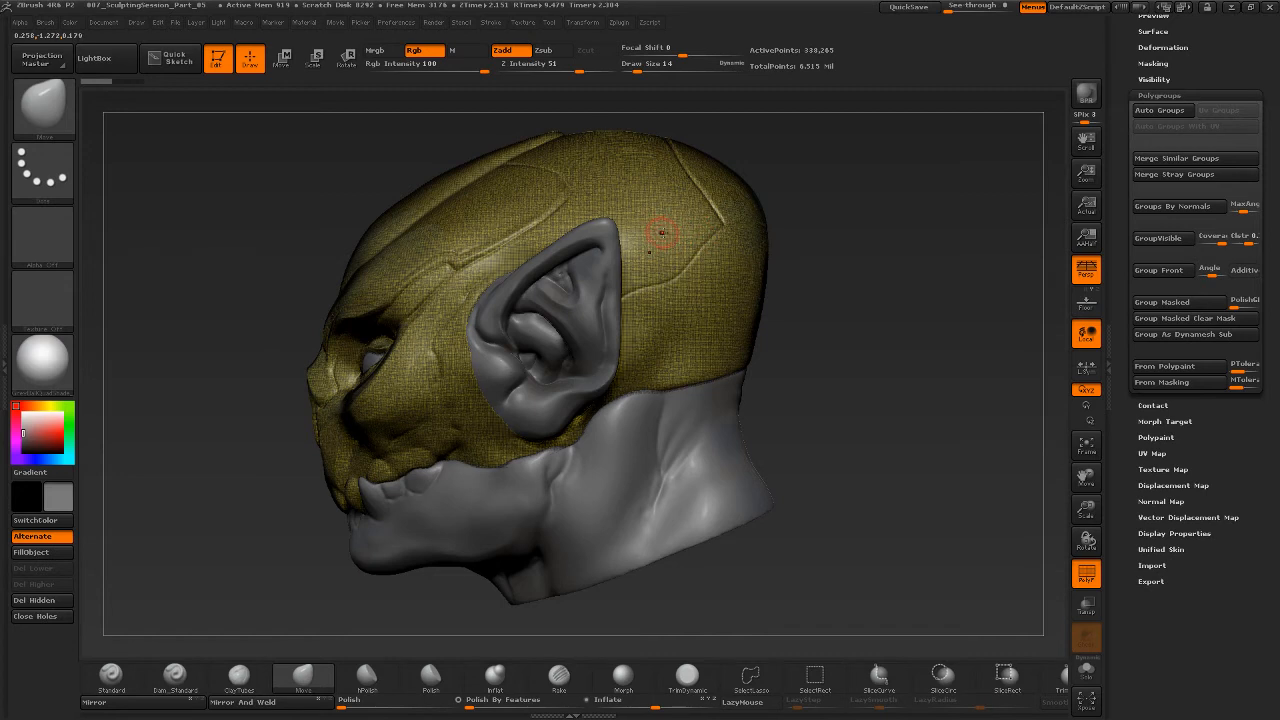
{"action": "key", "text": "s"}
{"action": "left_click_drag", "start_coordinate": [670, 233], "coordinate": [682, 233]}
{"action": "mouse_move", "coordinate": [810, 175]}
{"action": "left_mouse_down"}
{"action": "mouse_move", "coordinate": [886, 149]}
{"action": "mouse_move", "coordinate": [863, 126]}
{"action": "mouse_move", "coordinate": [889, 142]}
{"action": "mouse_move", "coordinate": [614, 180]}
{"action": "mouse_move", "coordinate": [648, 166]}
{"action": "mouse_move", "coordinate": [500, 240]}
{"action": "mouse_move", "coordinate": [488, 262]}
{"action": "mouse_move", "coordinate": [467, 272]}
{"action": "mouse_move", "coordinate": [455, 259]}
{"action": "mouse_move", "coordinate": [445, 330]}
{"action": "mouse_move", "coordinate": [388, 428]}
{"action": "mouse_move", "coordinate": [292, 499]}
{"action": "left_mouse_up"}
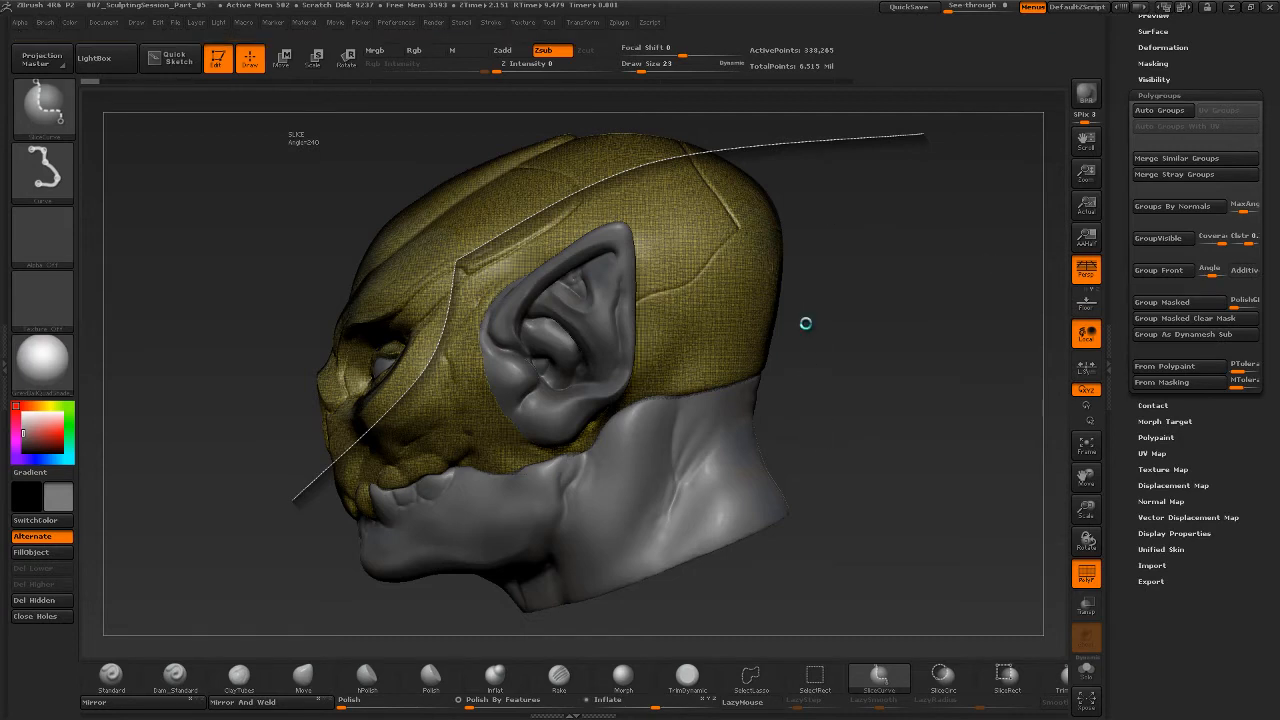
{"action": "left_click", "coordinate": [291, 539]}
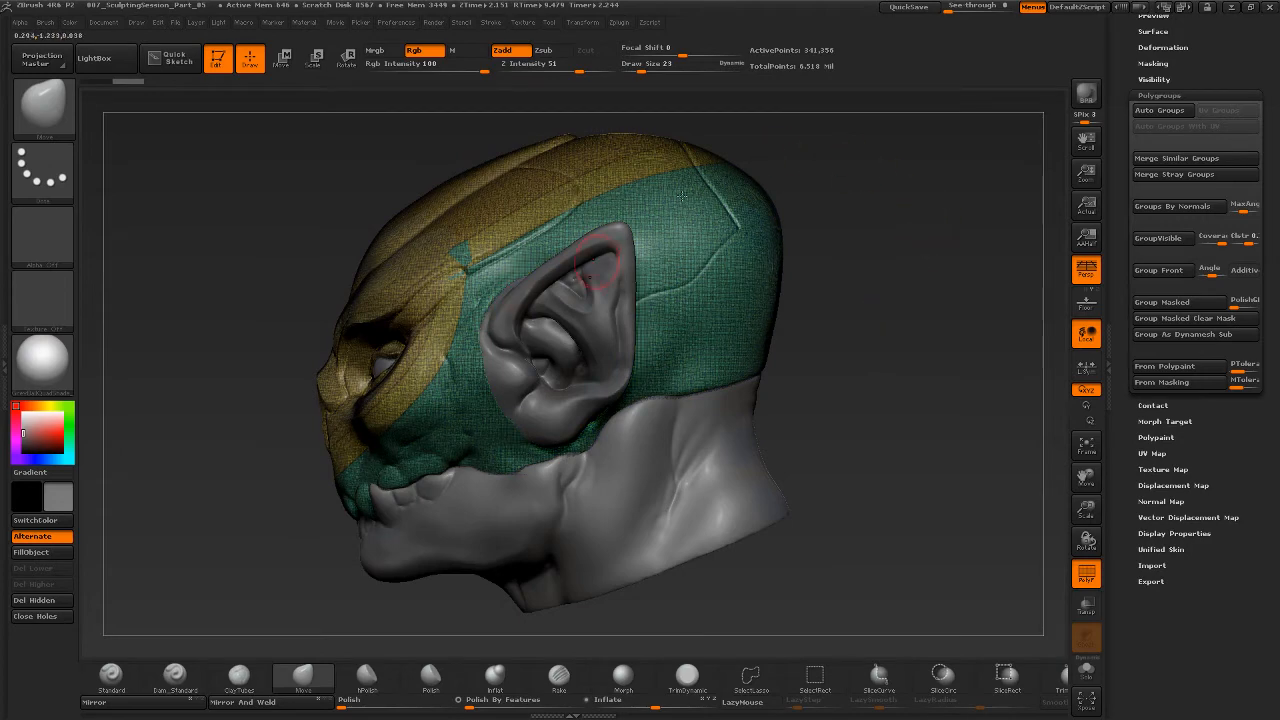
Examine the slice border close up where it turns sharply at the temple beside the ear
{"action": "left_click_drag", "start_coordinate": [817, 191], "coordinate": [838, 278]}
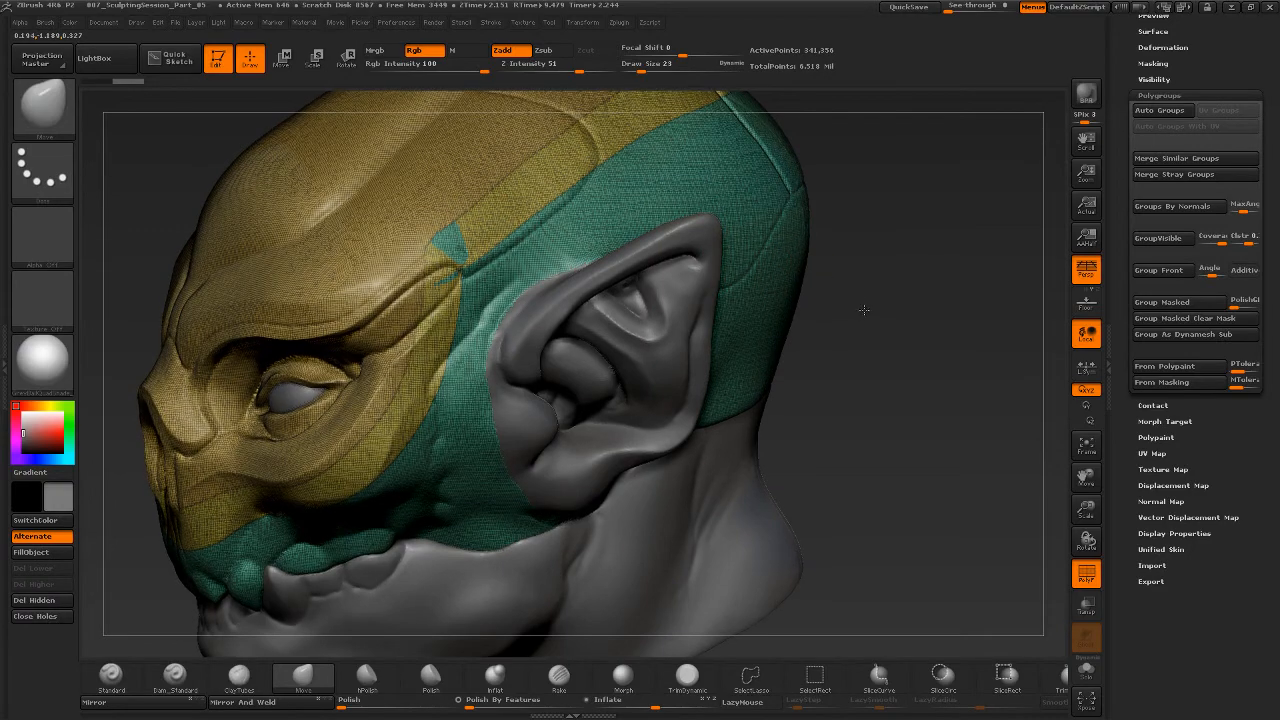
{"action": "left_click_drag", "start_coordinate": [874, 321], "coordinate": [988, 294], "text": "alt"}
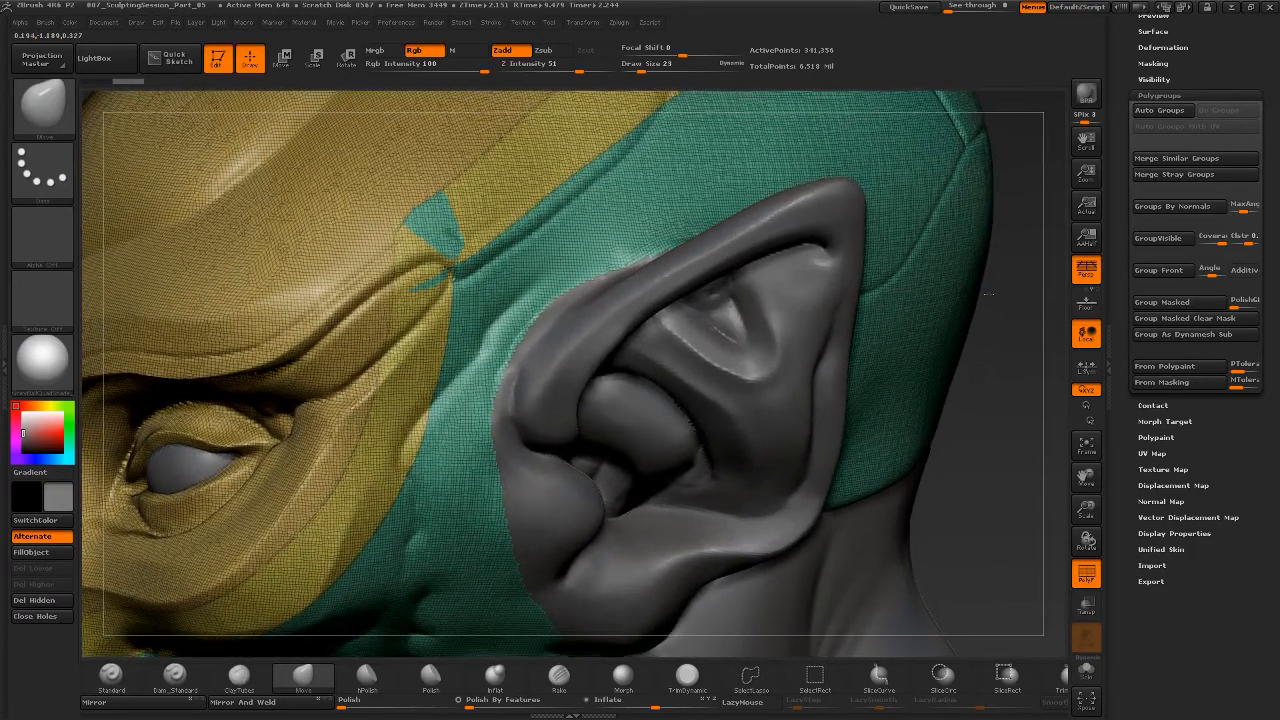
{"action": "left_click_drag", "start_coordinate": [1013, 338], "coordinate": [1002, 403], "text": "alt"}
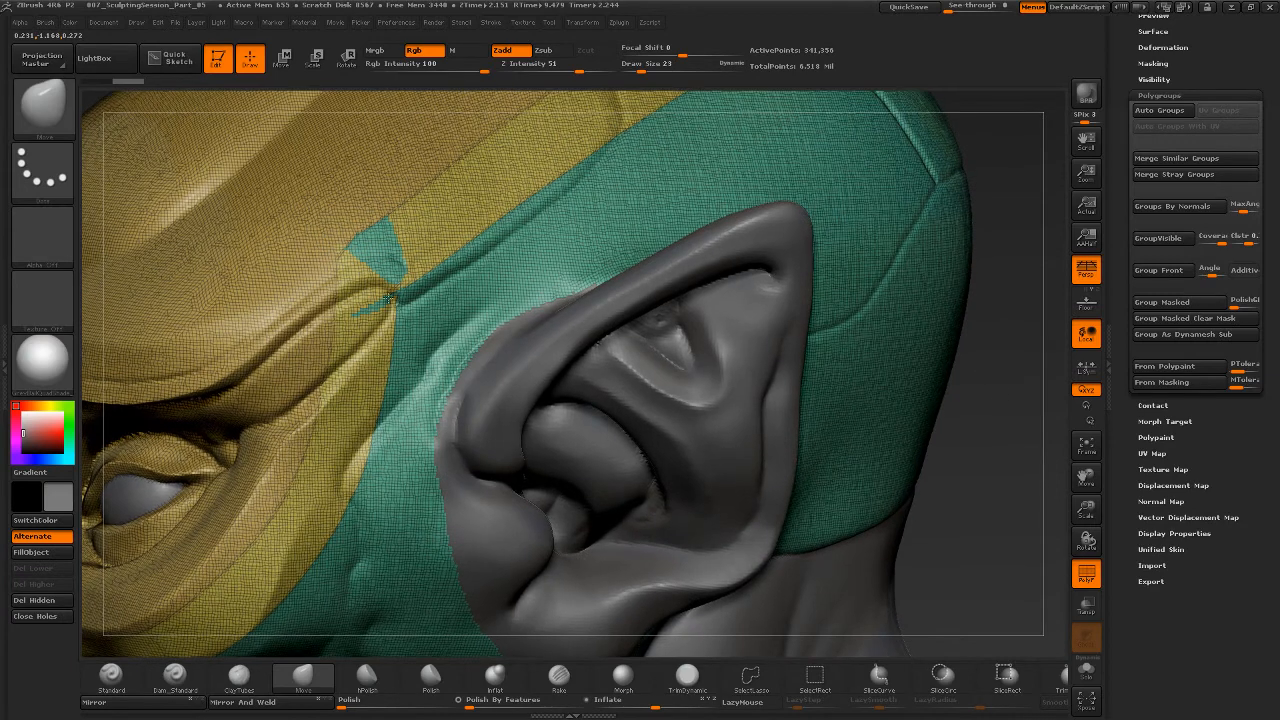
{"action": "right_click_drag", "start_coordinate": [389, 298], "coordinate": [394, 262], "text": "ctrl"}
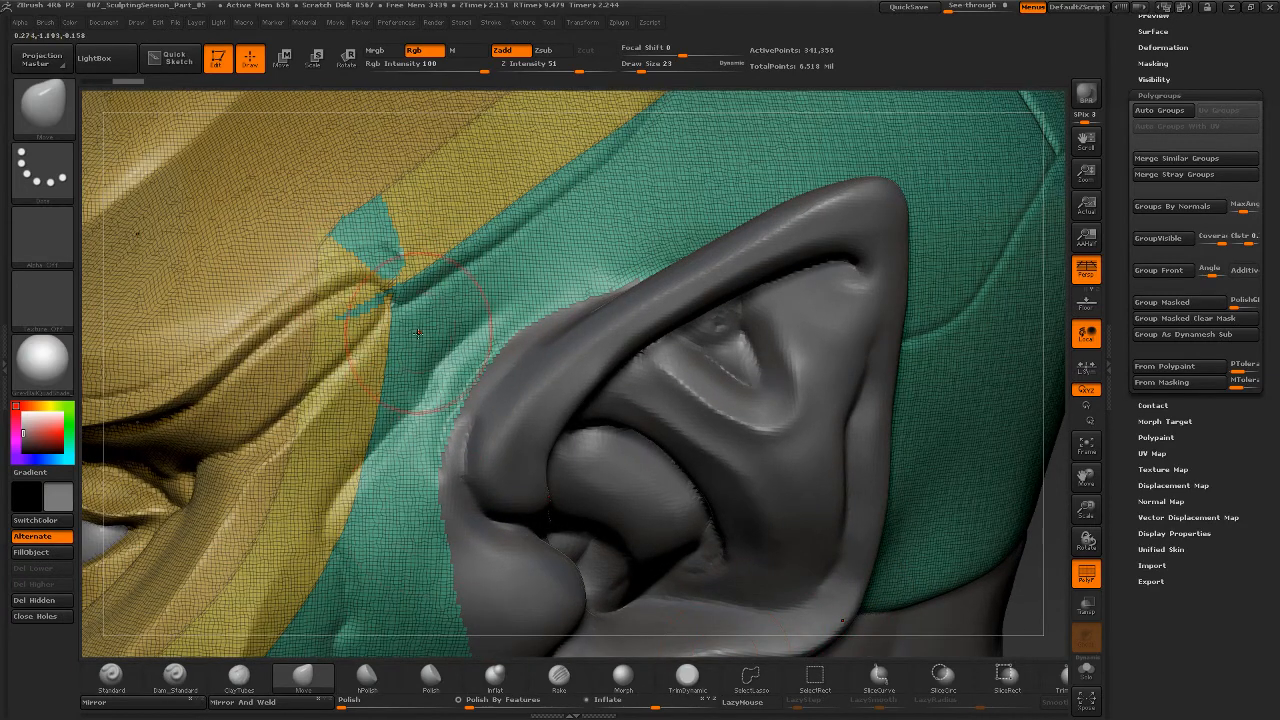
{"action": "key", "text": "ctrl+shift"}
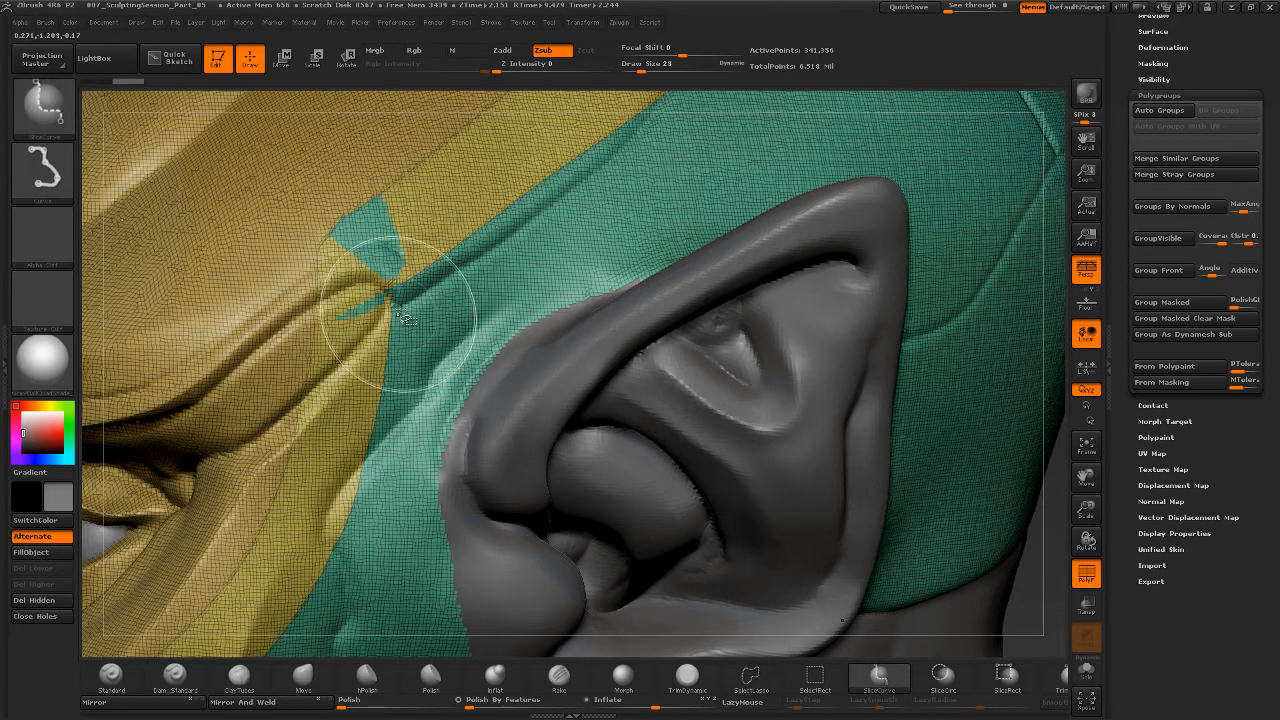
{"action": "key", "text": "ctrl+shift"}
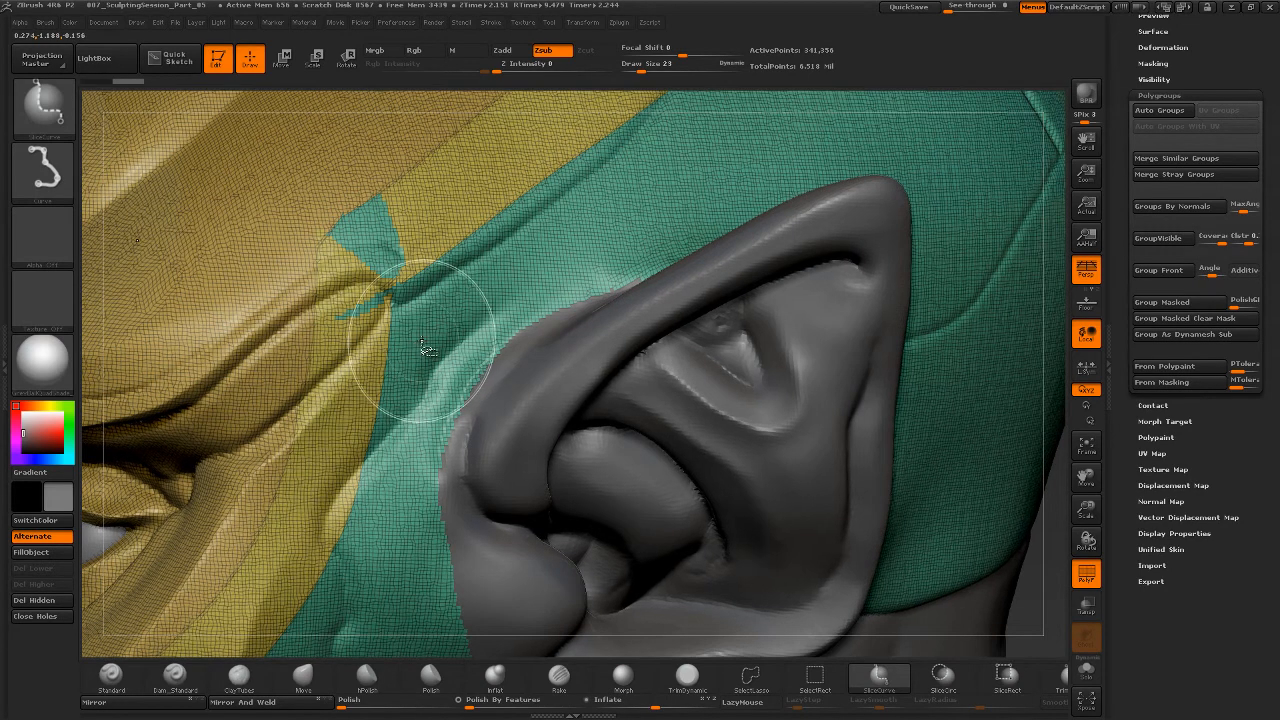
{"action": "mouse_move", "coordinate": [1050, 505]}
{"action": "left_mouse_down"}
{"action": "mouse_move", "coordinate": [1034, 454]}
{"action": "mouse_move", "coordinate": [1040, 466]}
{"action": "mouse_move", "coordinate": [943, 409]}
{"action": "left_mouse_up"}
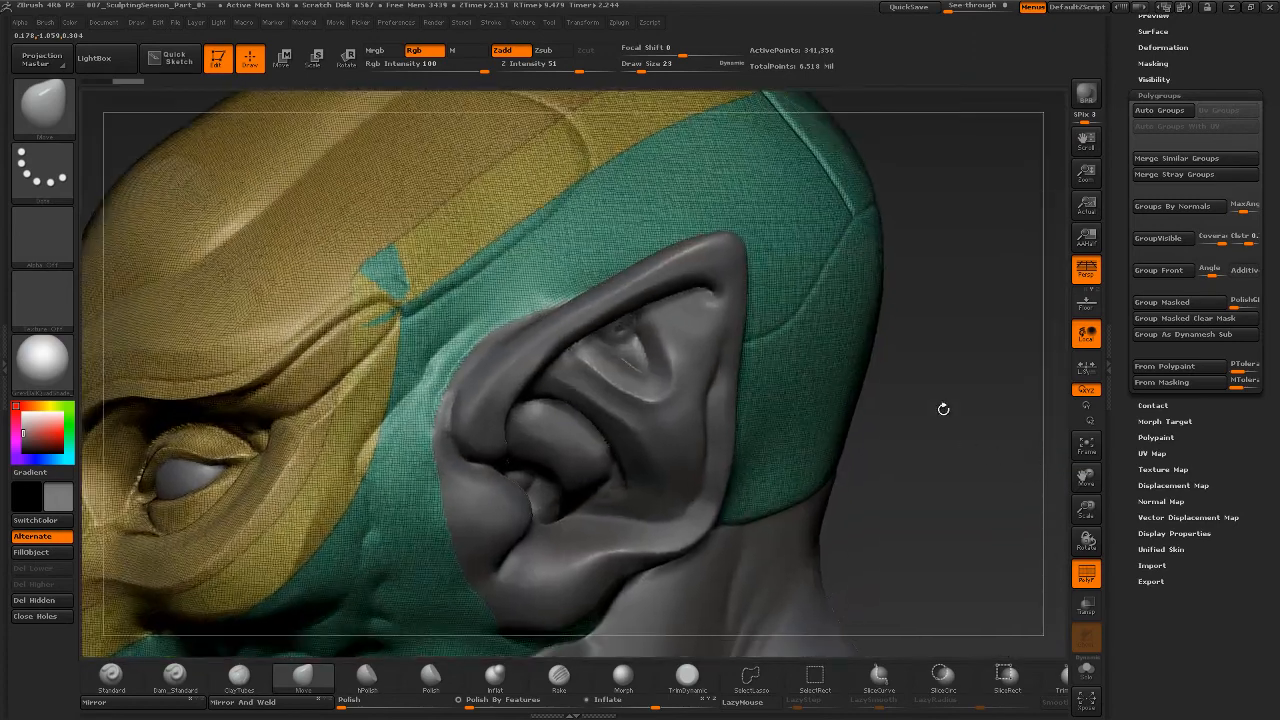
{"action": "key", "text": "ctrl+shift"}
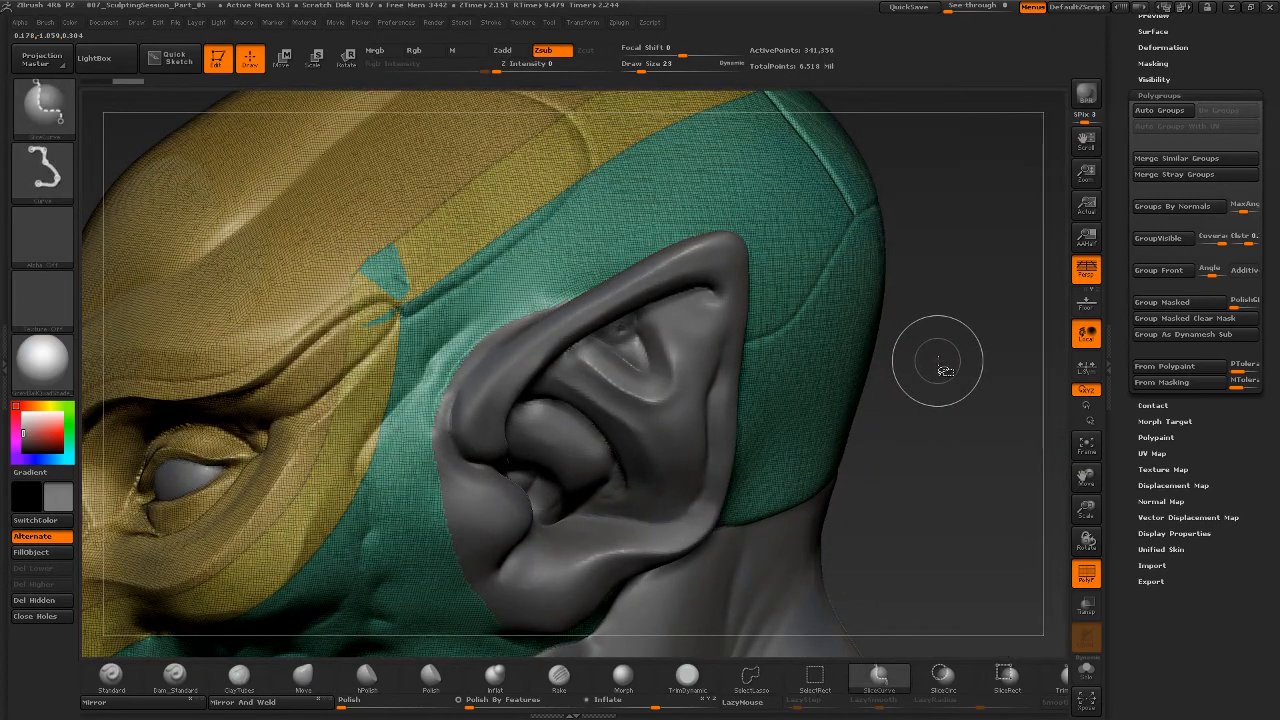
{"action": "key", "text": "ctrl+shift+space"}
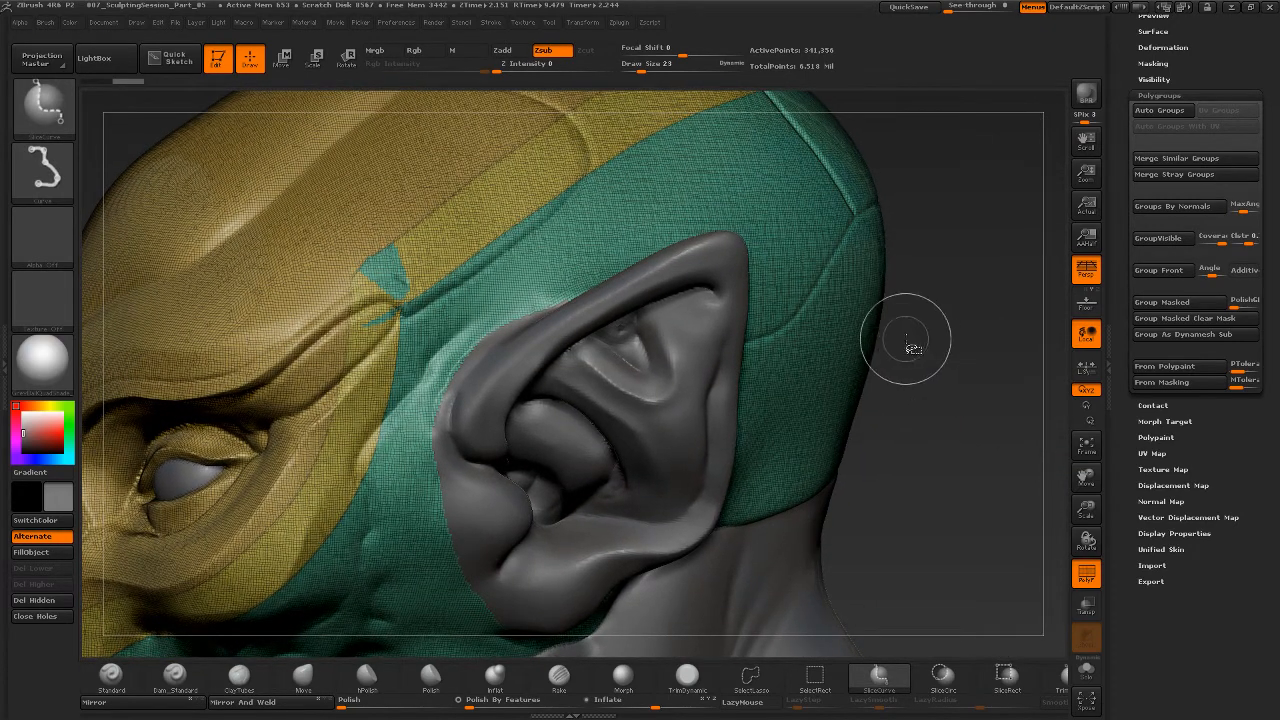
Reduce the brush draw size to 7
{"action": "left_click_drag", "start_coordinate": [926, 430], "coordinate": [1026, 438], "text": "alt"}
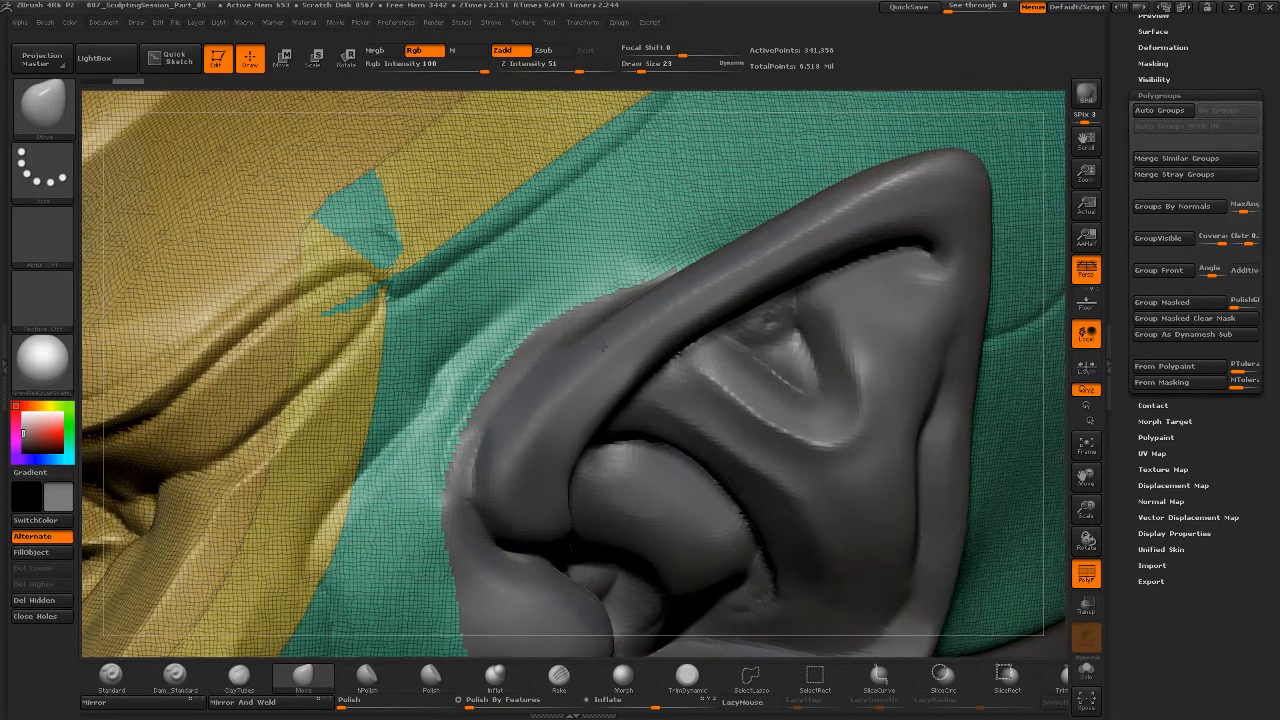
{"action": "key", "text": "s"}
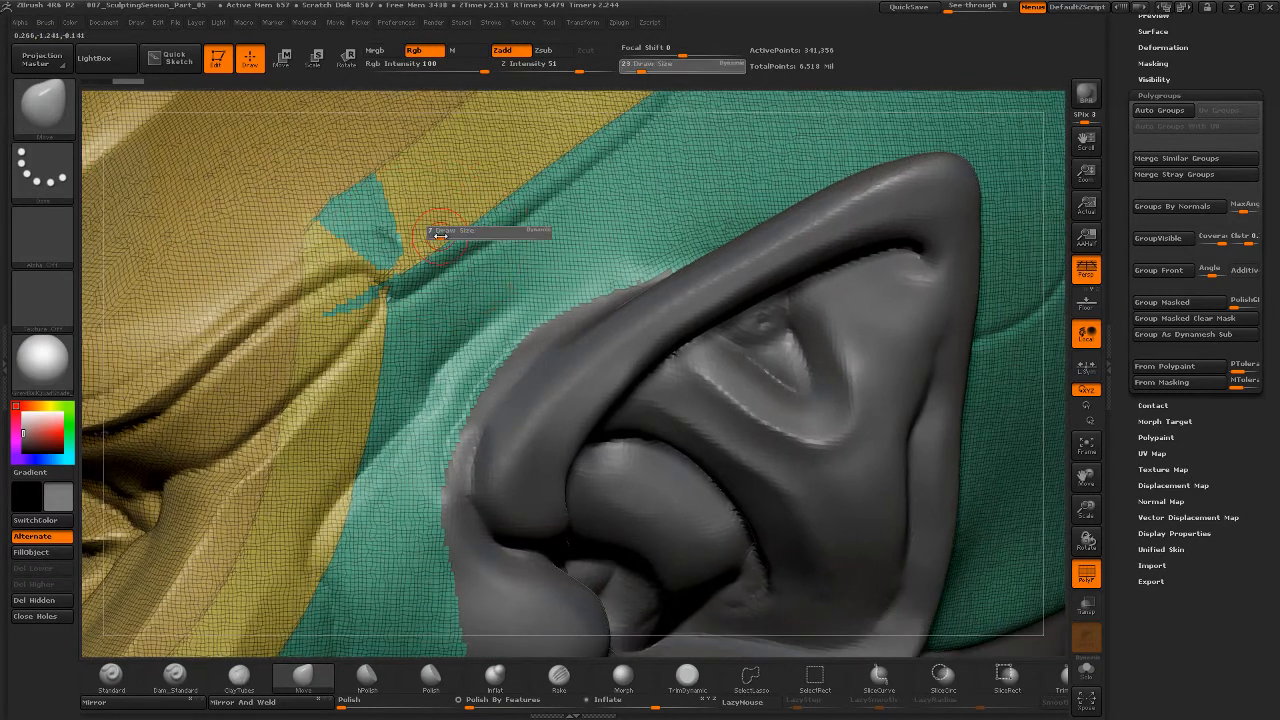
{"action": "left_click_drag", "start_coordinate": [1054, 527], "coordinate": [1019, 474], "text": "alt"}
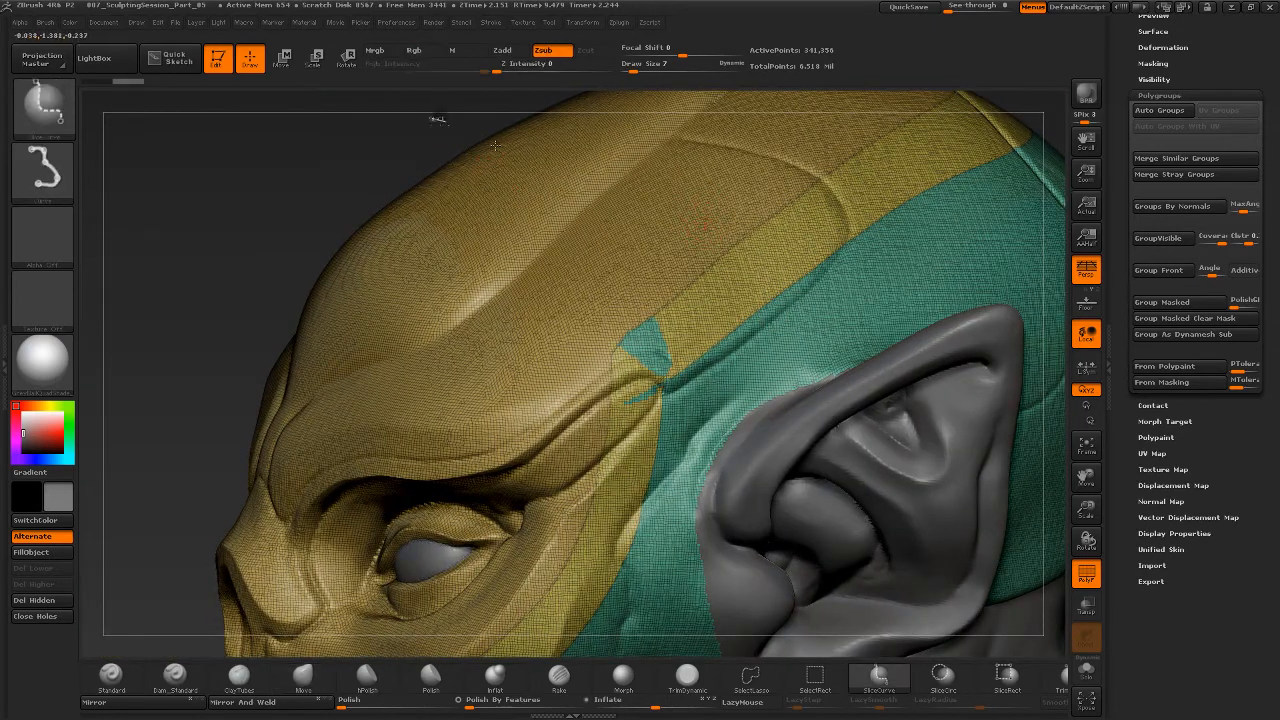
Try short SliceCurve cuts from the forehead into the yellow band above the temple, and undo them
{"action": "left_click_drag", "start_coordinate": [441, 128], "coordinate": [754, 318], "text": "ctrl+shift"}
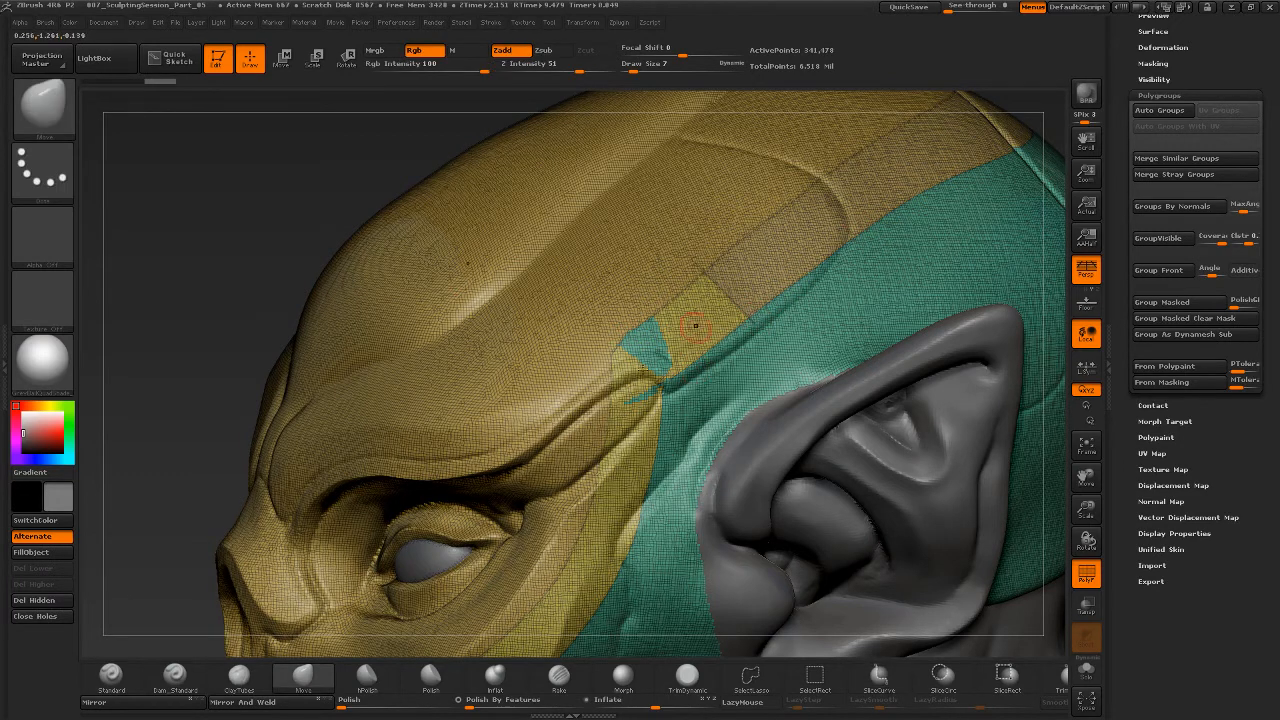
{"action": "mouse_move", "coordinate": [228, 353]}
{"action": "left_mouse_down", "text": "alt"}
{"action": "mouse_move", "coordinate": [156, 374]}
{"action": "mouse_move", "coordinate": [183, 361]}
{"action": "left_mouse_up", "text": "alt"}
{"action": "mouse_move", "coordinate": [651, 246]}
{"action": "left_mouse_down", "text": "ctrl+shift"}
{"action": "mouse_move", "coordinate": [716, 312]}
{"action": "mouse_move", "coordinate": [748, 293]}
{"action": "left_mouse_up", "text": "ctrl+shift"}
{"action": "left_click_drag", "start_coordinate": [720, 205], "coordinate": [803, 281], "text": "ctrl+shift"}
{"action": "key", "text": "ctrl+z"}
{"action": "key", "text": "ctrl+z"}
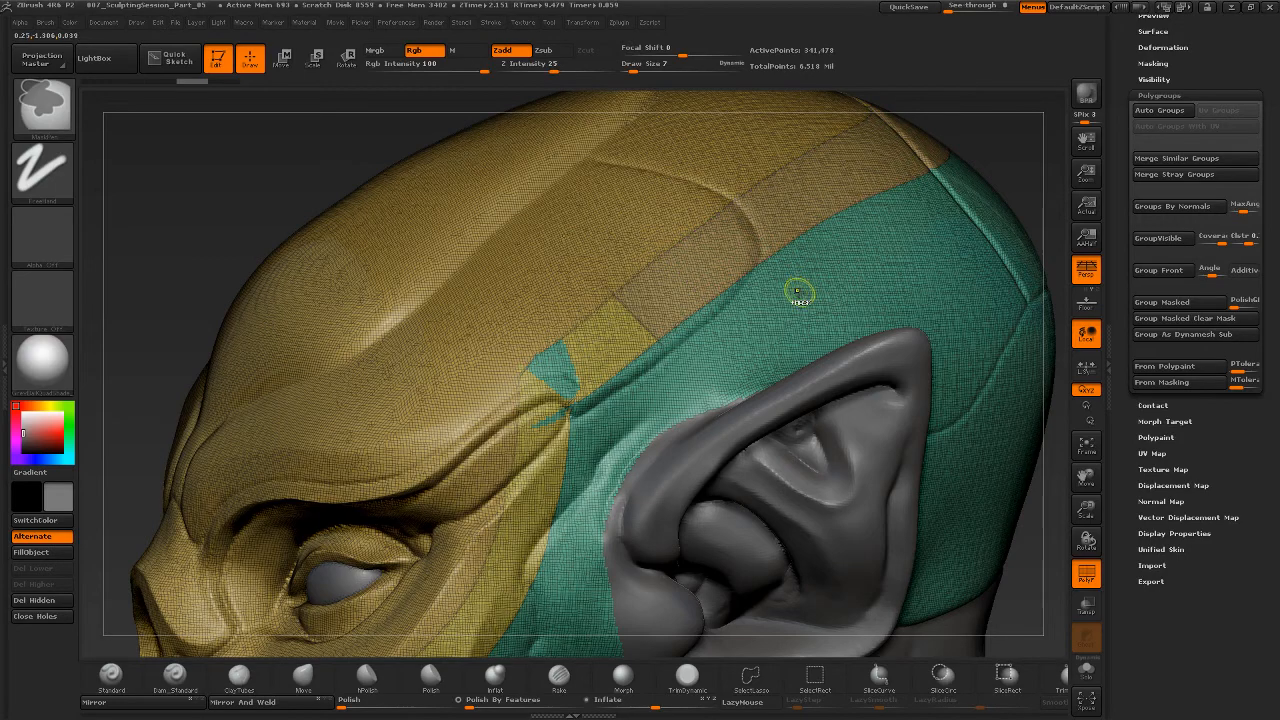
{"action": "key", "text": "ctrl+z"}
SliceCurve a short cut through the temple corner to separate the stray teal patches from the green side polygroup
{"action": "mouse_move", "coordinate": [295, 171]}
{"action": "left_mouse_down", "text": "alt"}
{"action": "mouse_move", "coordinate": [320, 177]}
{"action": "mouse_move", "coordinate": [332, 250]}
{"action": "left_mouse_up", "text": "alt"}
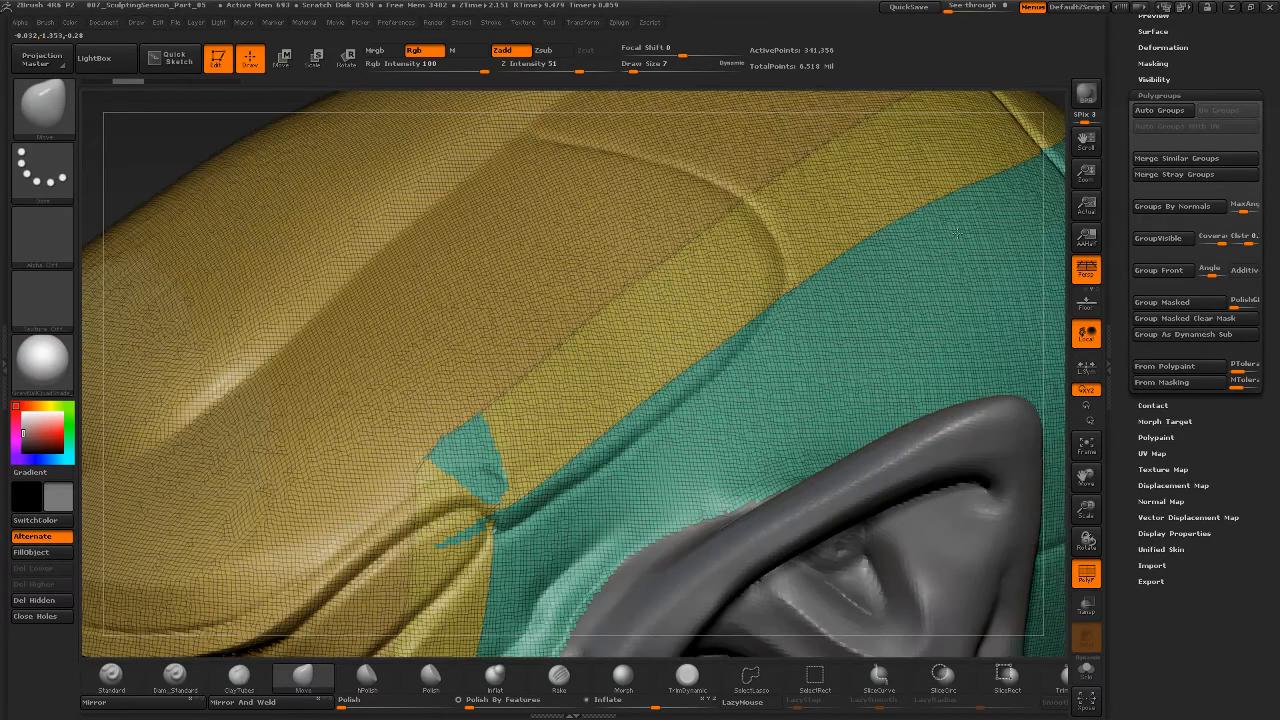
{"action": "left_click_drag", "start_coordinate": [957, 233], "coordinate": [962, 246], "text": "alt"}
{"action": "mouse_move", "coordinate": [1054, 145]}
{"action": "left_mouse_down"}
{"action": "mouse_move", "coordinate": [934, 189]}
{"action": "mouse_move", "coordinate": [971, 143]}
{"action": "mouse_move", "coordinate": [614, 427]}
{"action": "left_mouse_up"}
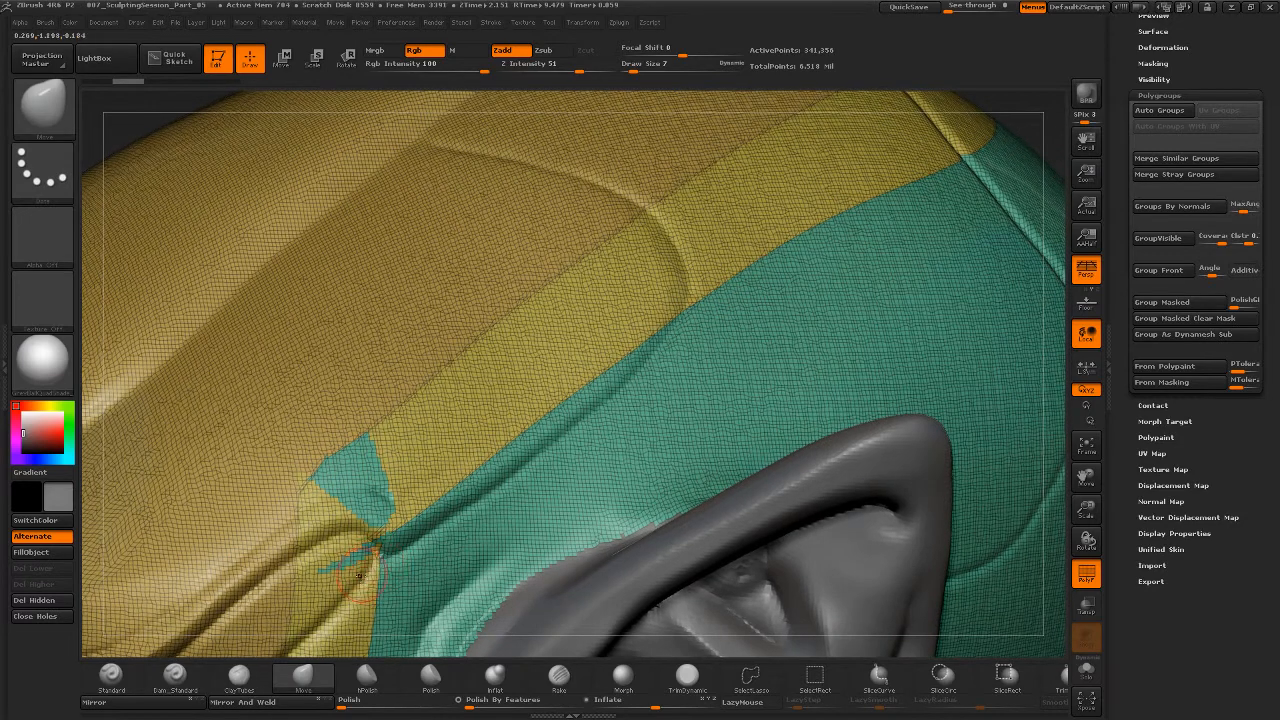
{"action": "left_click_drag", "start_coordinate": [360, 576], "coordinate": [406, 512], "text": "ctrl+shift"}
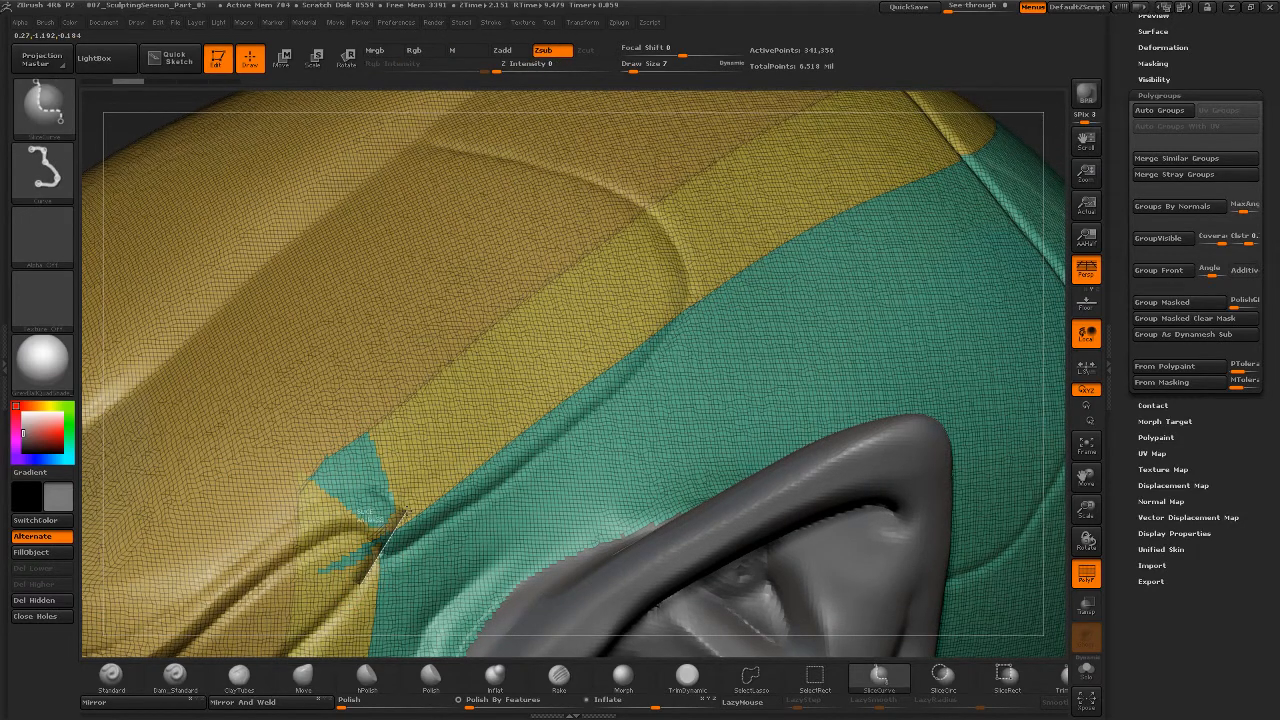
{"action": "left_click_drag", "start_coordinate": [370, 576], "coordinate": [380, 568], "text": "ctrl+shift"}
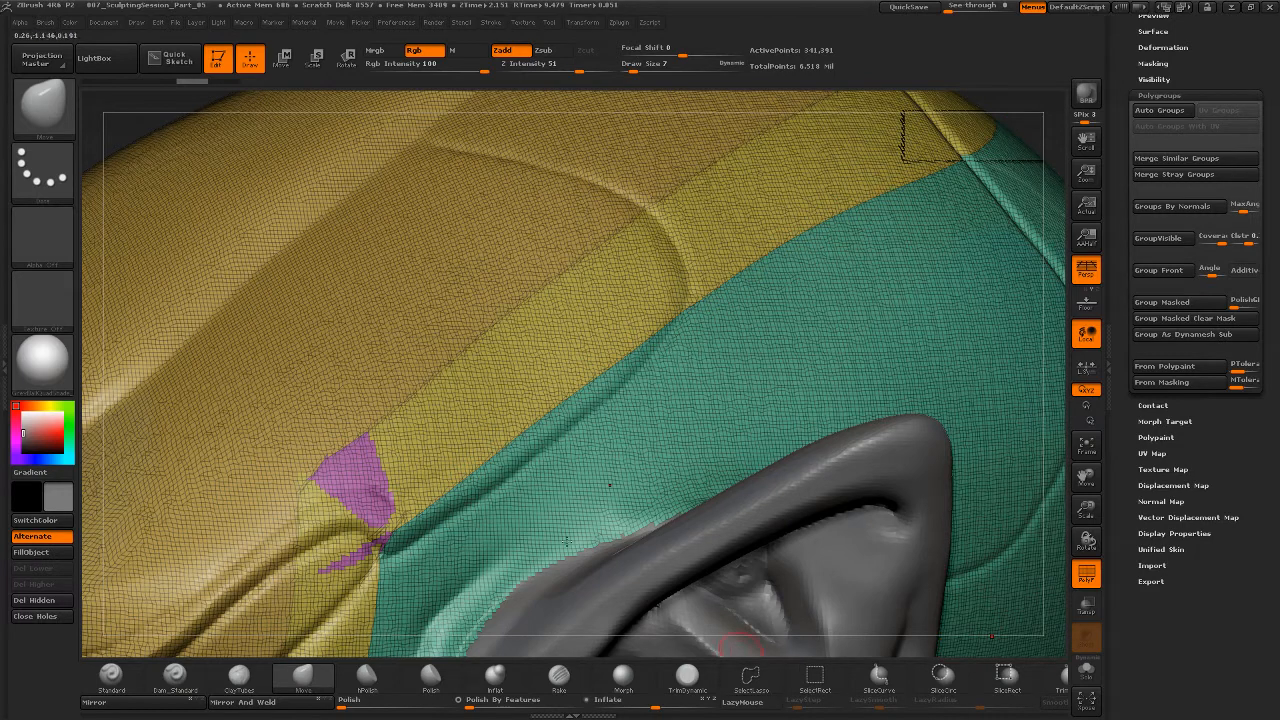
Switch to the SelectRect brush and show only the yellow side band together with the magenta temple patches
{"action": "left_click", "coordinate": [878, 676], "text": "ctrl+shift"}
{"action": "left_click", "coordinate": [57, 117]}
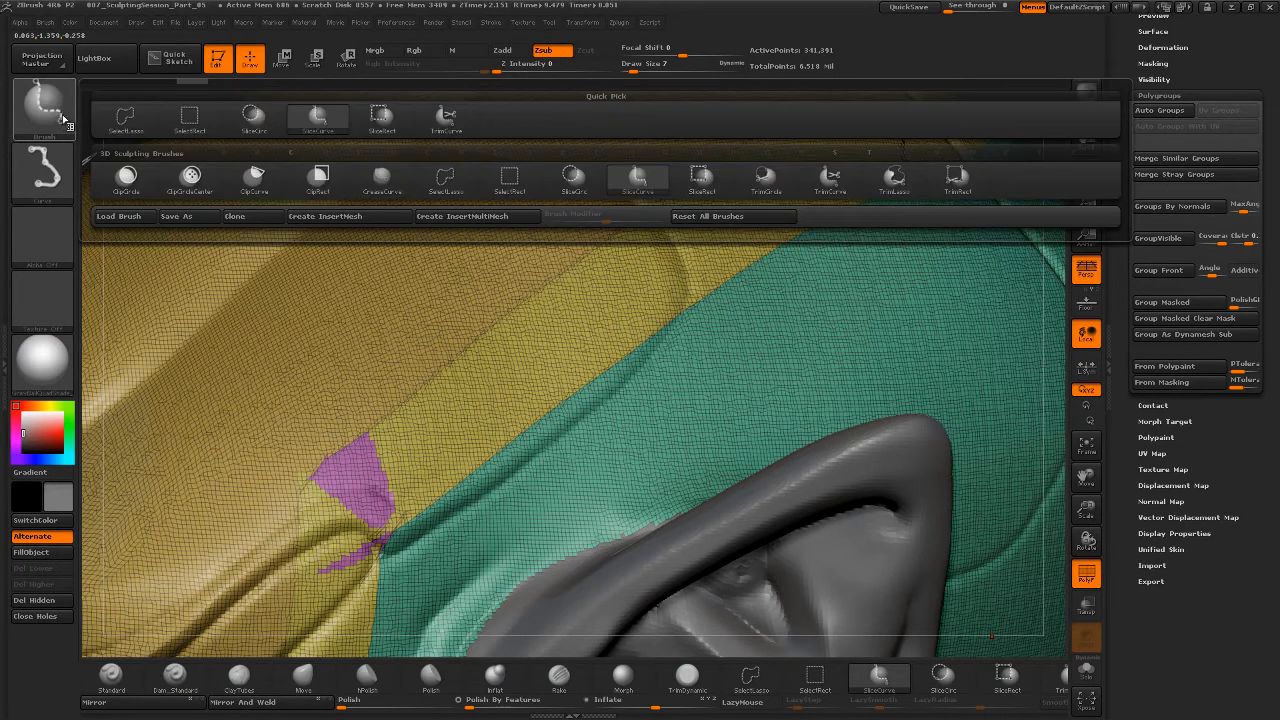
{"action": "left_click", "coordinate": [191, 117]}
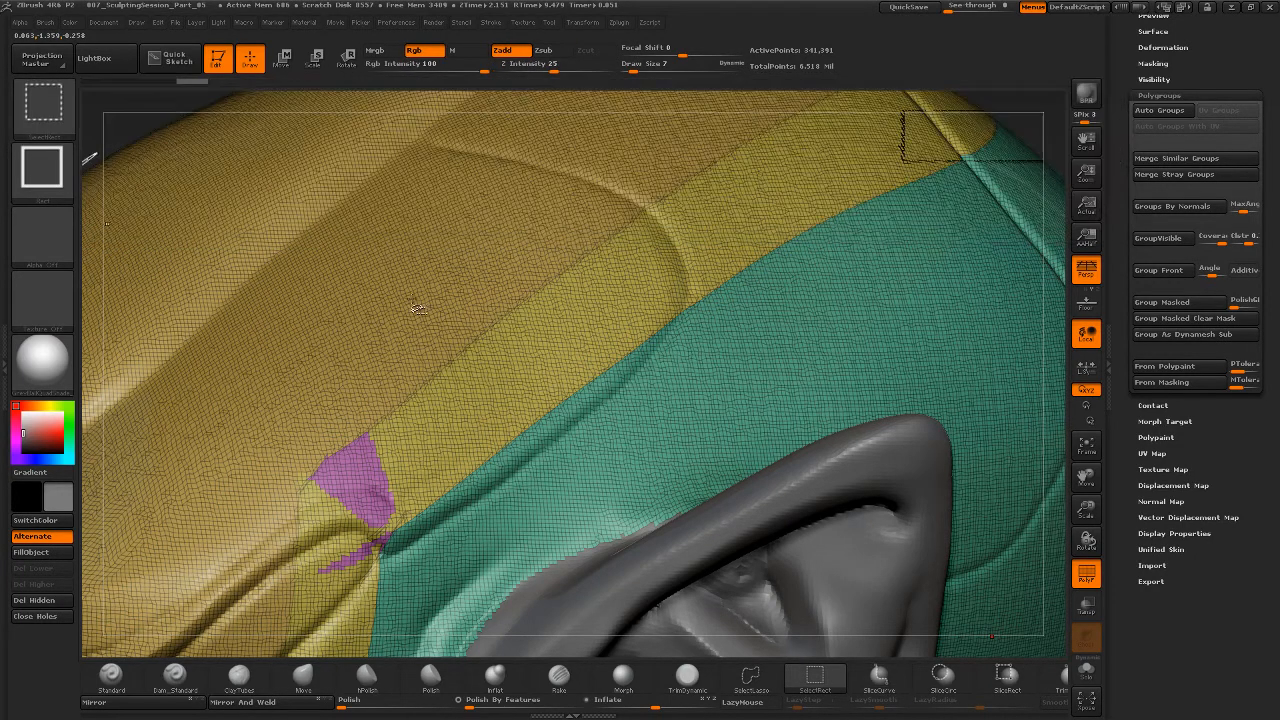
{"action": "left_click", "coordinate": [371, 496], "text": "ctrl+shift"}
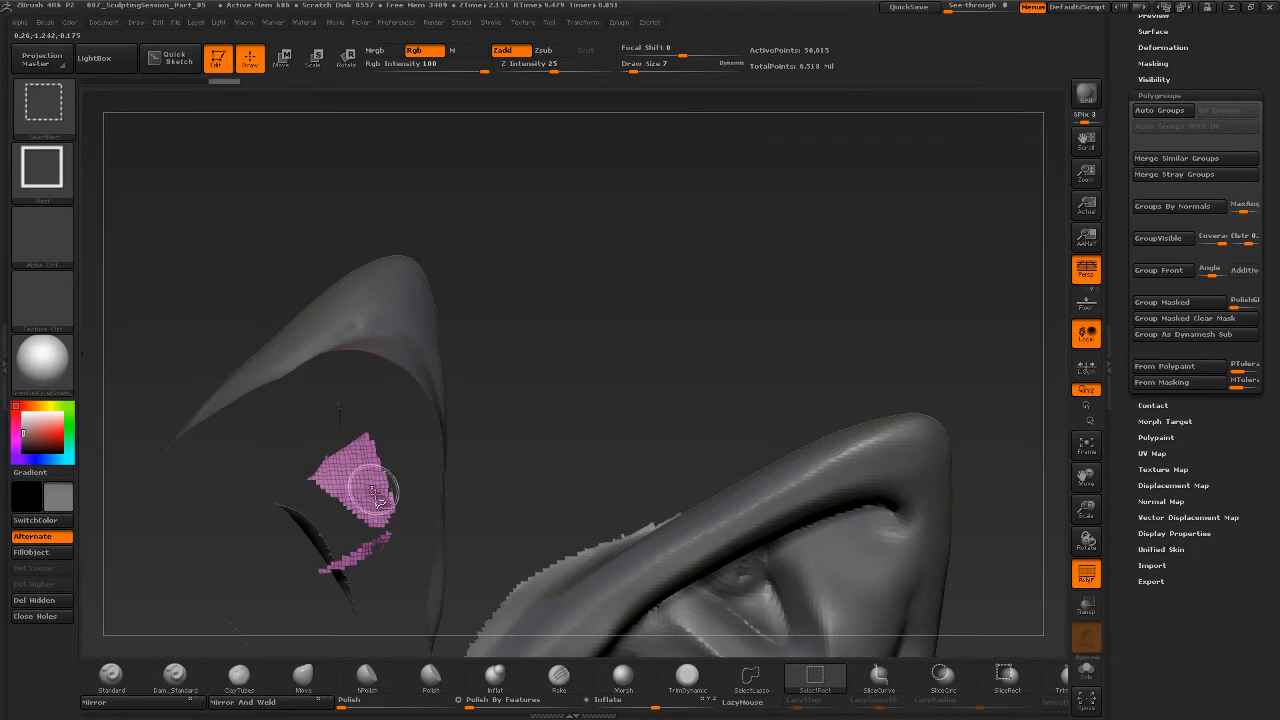
{"action": "left_click", "coordinate": [375, 494], "text": "ctrl+shift"}
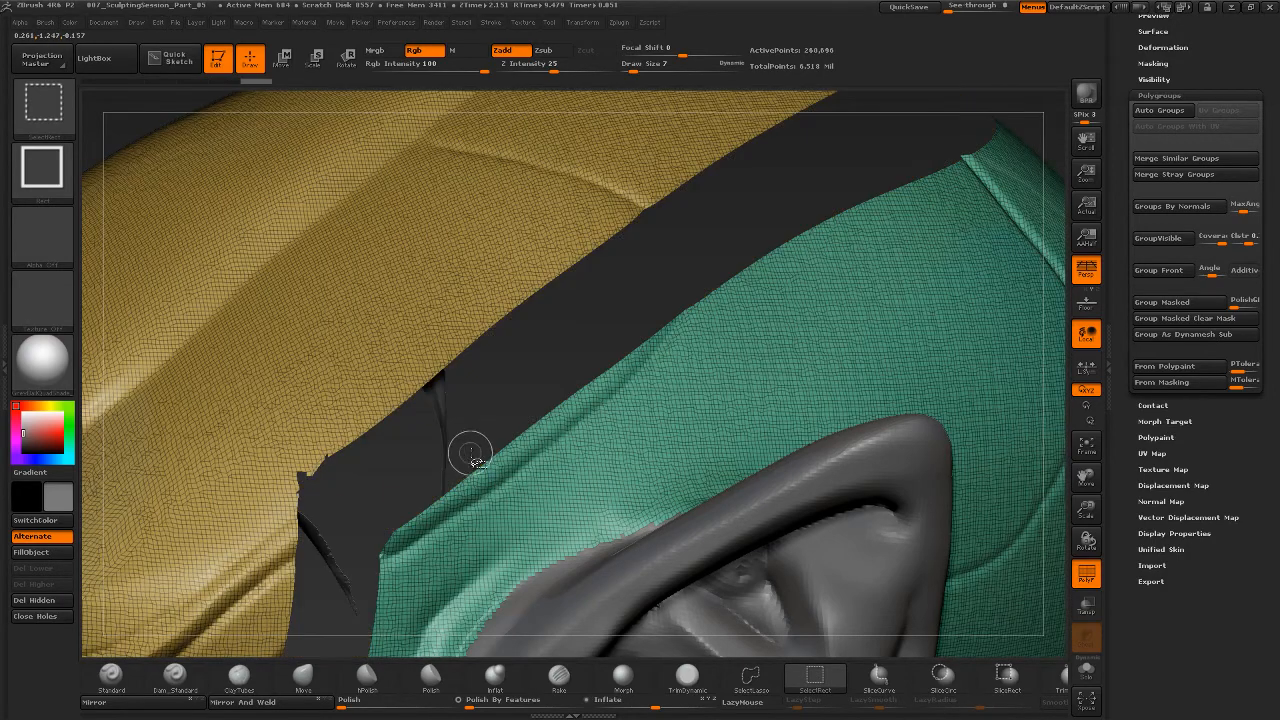
{"action": "mouse_move", "coordinate": [812, 171]}
{"action": "left_mouse_down", "text": "alt"}
{"action": "mouse_move", "coordinate": [784, 142]}
{"action": "mouse_move", "coordinate": [740, 123]}
{"action": "mouse_move", "coordinate": [741, 135]}
{"action": "left_mouse_up", "text": "alt"}
{"action": "key", "text": "ctrl+shift"}
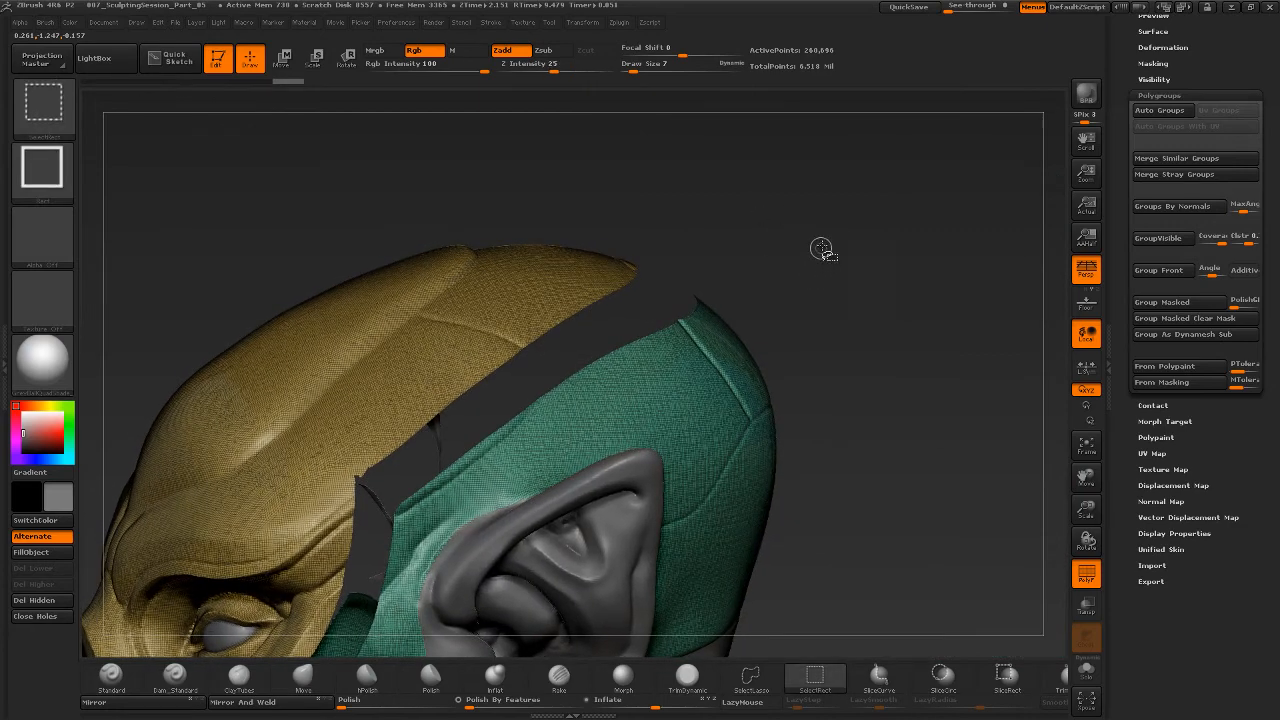
{"action": "left_click_drag", "start_coordinate": [868, 282], "coordinate": [885, 377], "text": "ctrl+shift"}
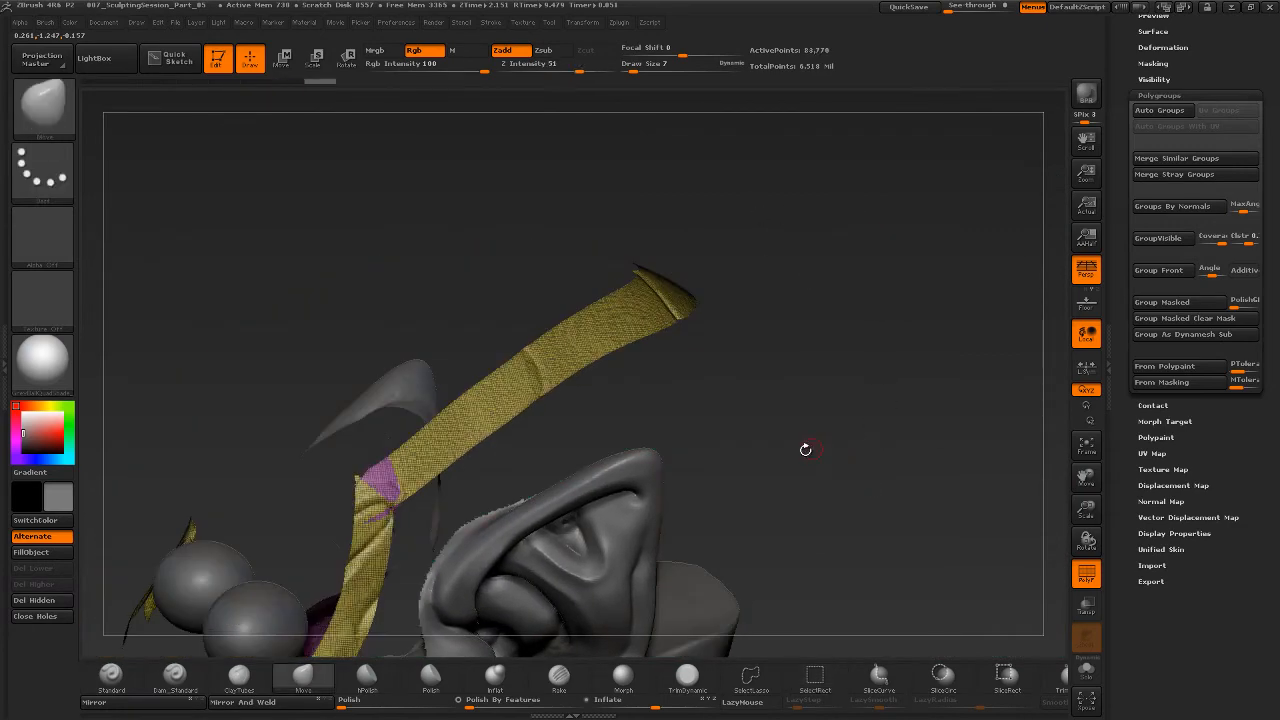
Group the visible band and temple patches into a single polygroup
{"action": "left_click_drag", "start_coordinate": [808, 449], "coordinate": [845, 351], "text": "alt"}
{"action": "right_click_drag", "start_coordinate": [868, 400], "coordinate": [886, 396], "text": "ctrl"}
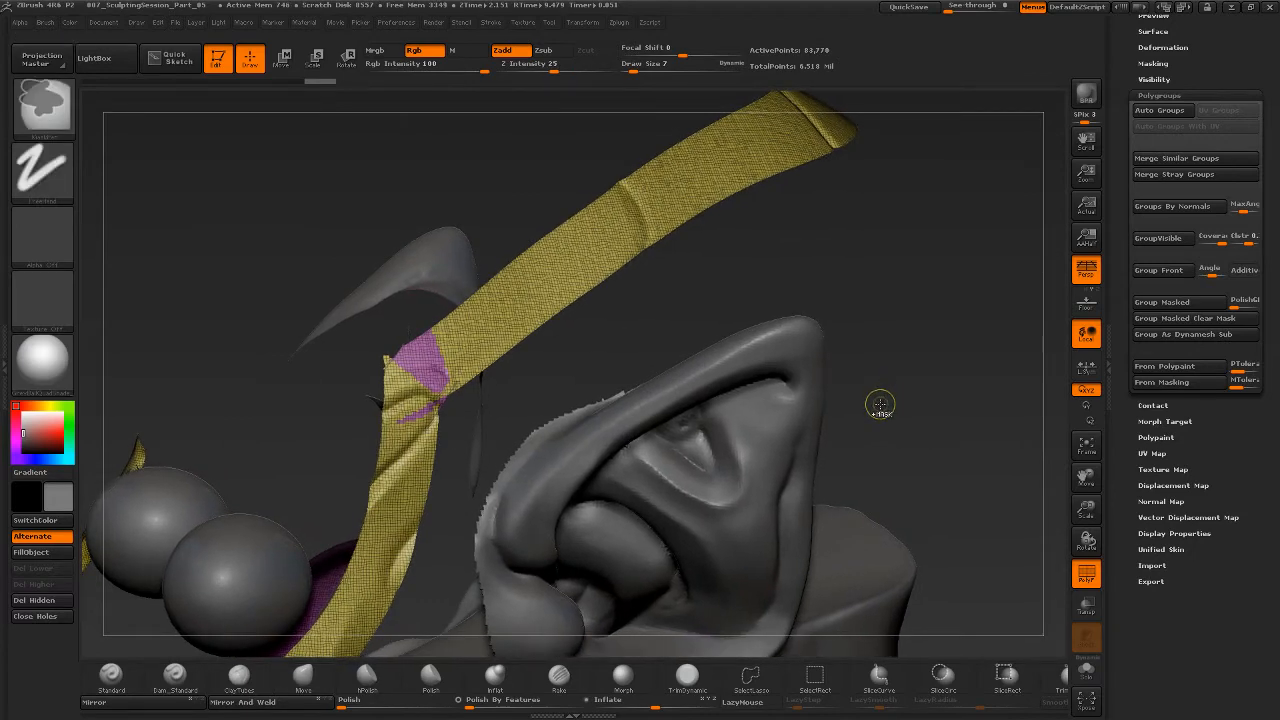
{"action": "key", "text": "ctrl+w"}
Hide the ragged polygons at the band's temple corner, regroup the remaining band, and show the whole head
{"action": "left_click_drag", "start_coordinate": [904, 311], "coordinate": [930, 420], "text": "alt"}
{"action": "left_click_drag", "start_coordinate": [706, 363], "coordinate": [710, 476]}
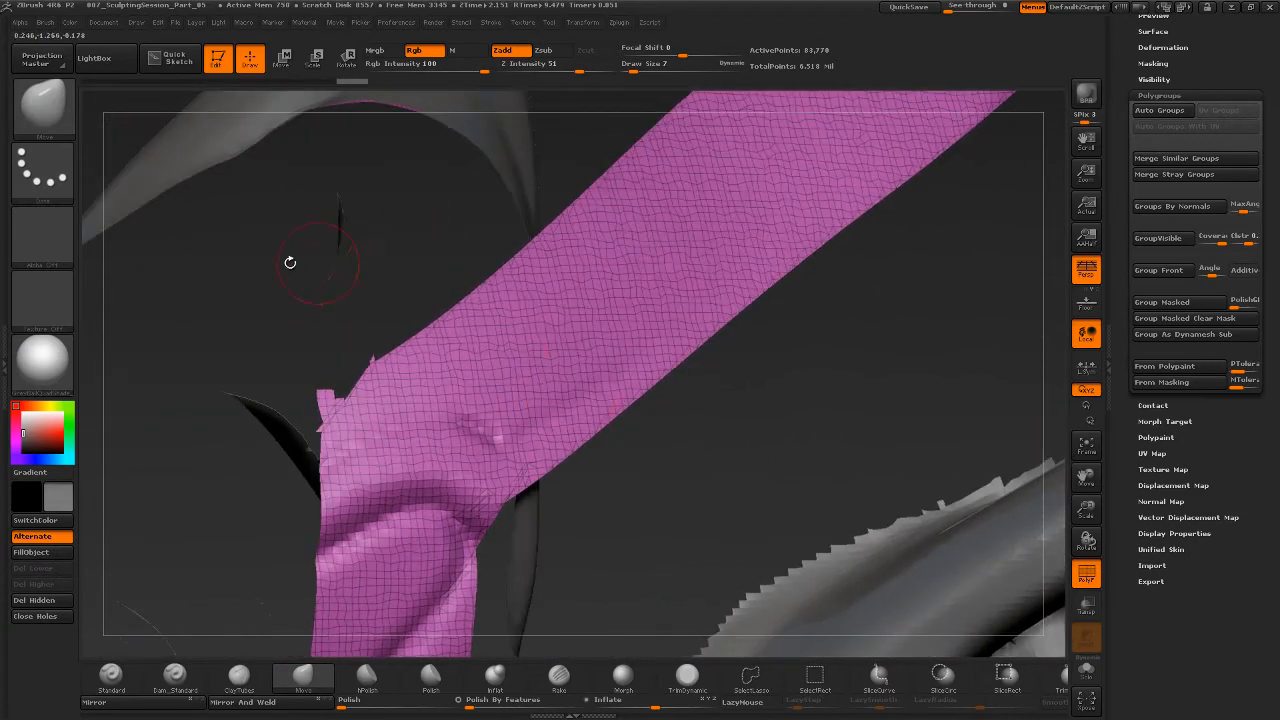
{"action": "mouse_move", "coordinate": [291, 250]}
{"action": "left_mouse_down", "text": "ctrl+shift"}
{"action": "mouse_move", "coordinate": [371, 363]}
{"action": "mouse_move", "coordinate": [378, 336]}
{"action": "mouse_move", "coordinate": [375, 358]}
{"action": "left_mouse_up", "text": "ctrl+shift"}
{"action": "mouse_move", "coordinate": [274, 354]}
{"action": "left_mouse_down", "text": "ctrl+alt+shift"}
{"action": "mouse_move", "coordinate": [344, 407]}
{"action": "mouse_move", "coordinate": [320, 413]}
{"action": "mouse_move", "coordinate": [316, 442]}
{"action": "left_mouse_up", "text": "ctrl+alt+shift"}
{"action": "mouse_move", "coordinate": [720, 463]}
{"action": "left_mouse_down", "text": "alt"}
{"action": "mouse_move", "coordinate": [694, 420]}
{"action": "mouse_move", "coordinate": [710, 388]}
{"action": "left_mouse_up", "text": "alt"}
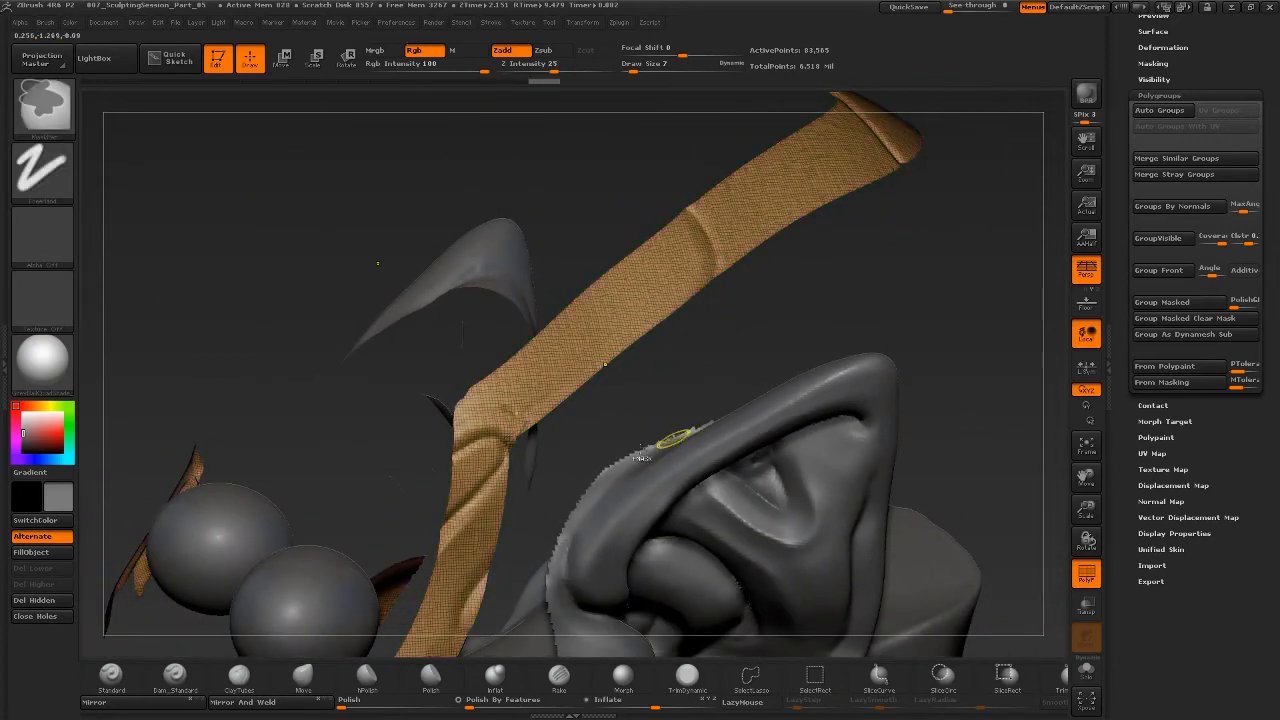
{"action": "left_click", "coordinate": [935, 312], "text": "ctrl+shift"}
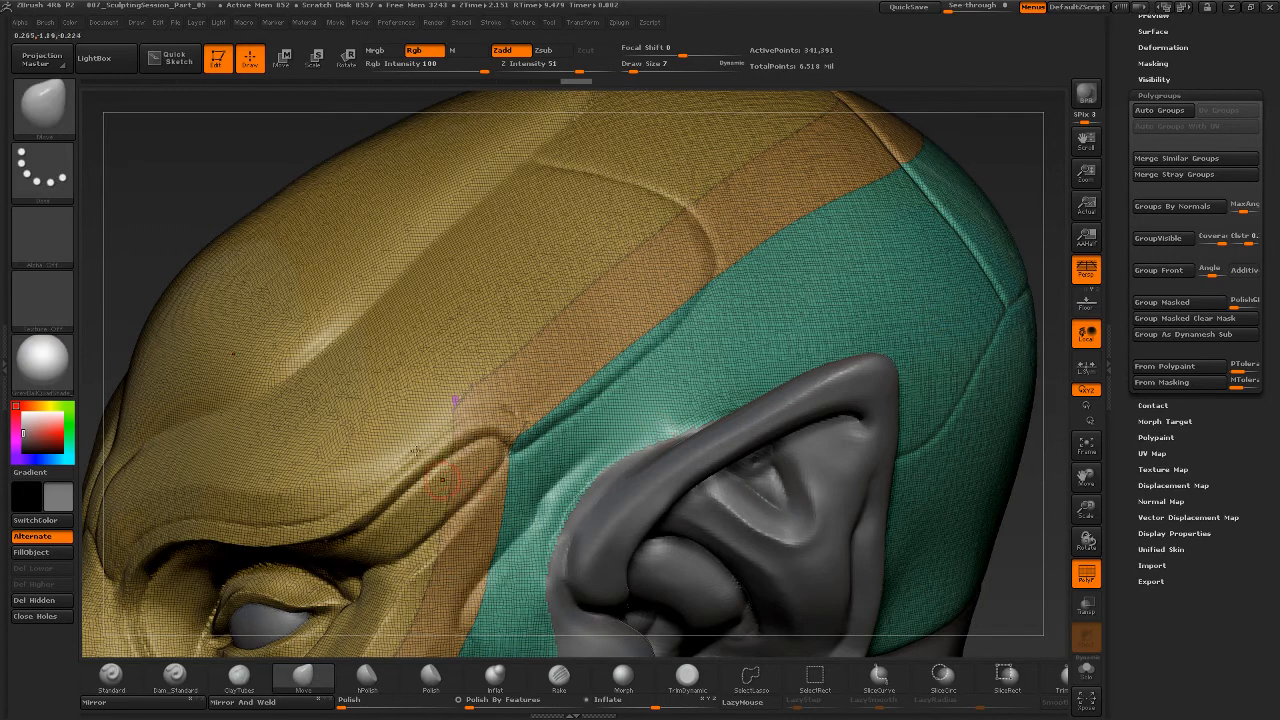
Try to isolate the tiny magenta patch at the band's temple corner, and show the whole head again
{"action": "left_click_drag", "start_coordinate": [243, 162], "coordinate": [252, 215], "text": "alt"}
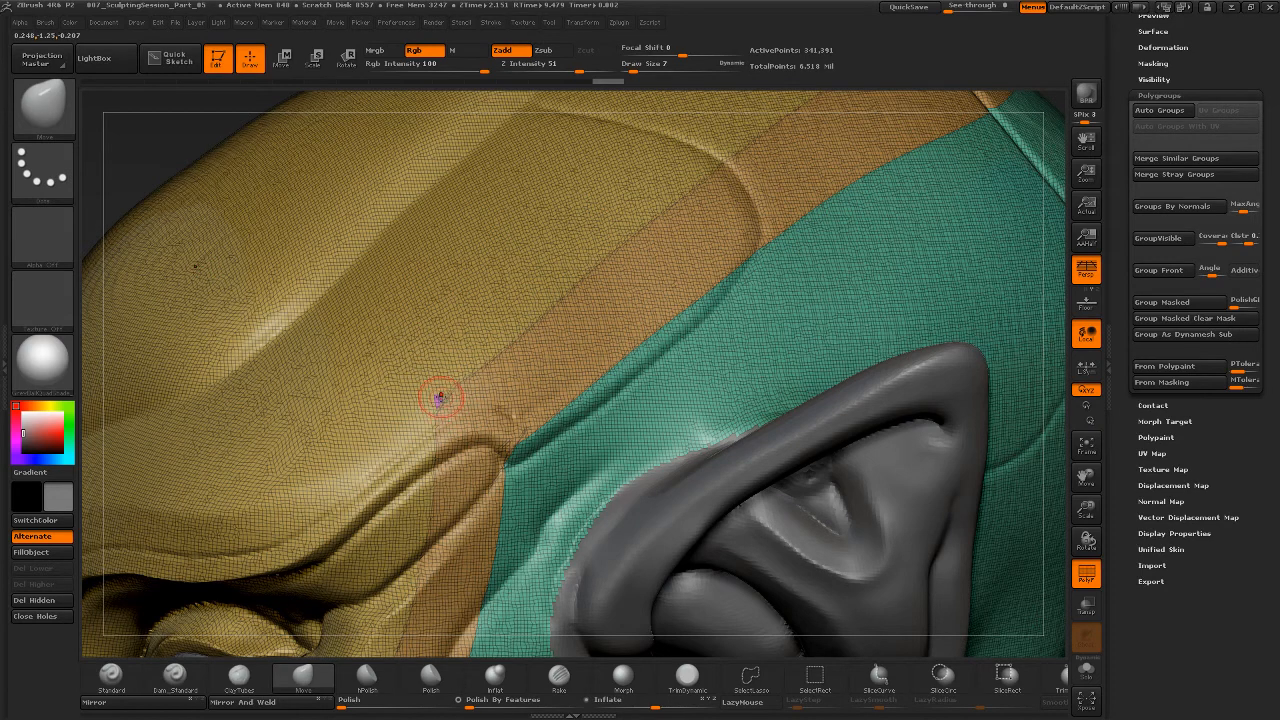
{"action": "key", "text": "ctrl+shift"}
{"action": "key", "text": "ctrl+shift"}
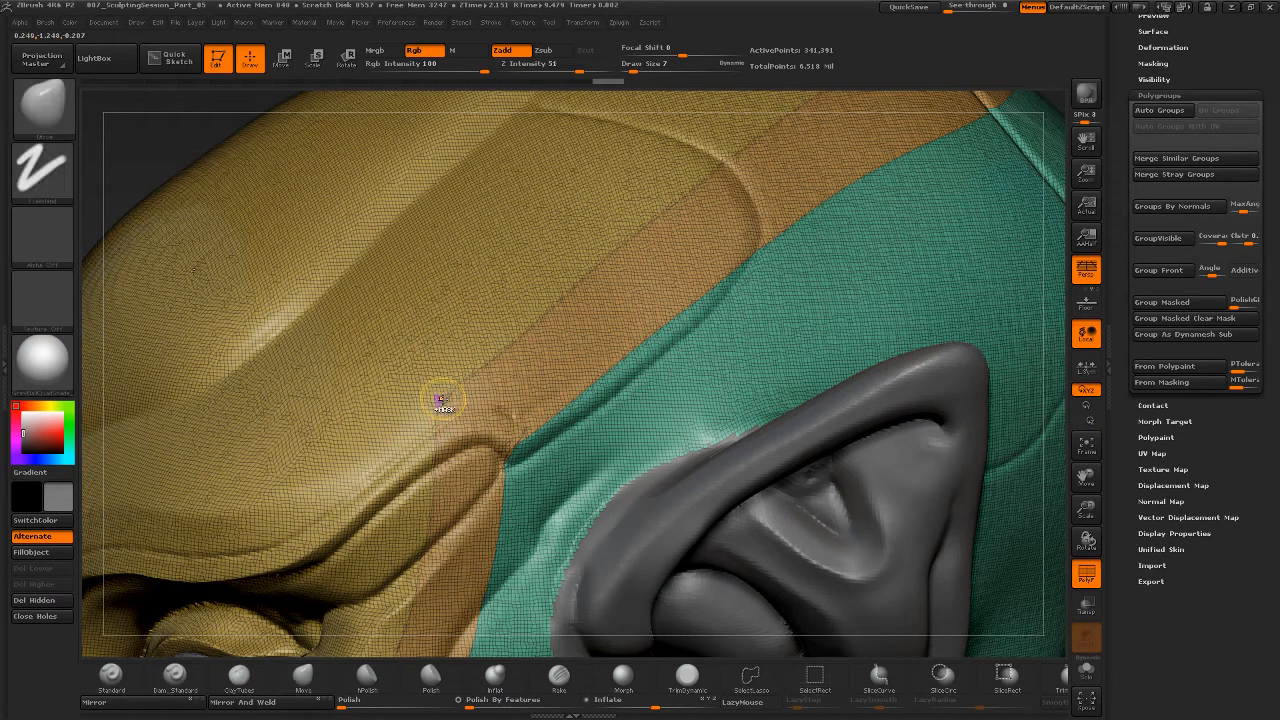
{"action": "left_click", "coordinate": [438, 400], "text": "ctrl+shift"}
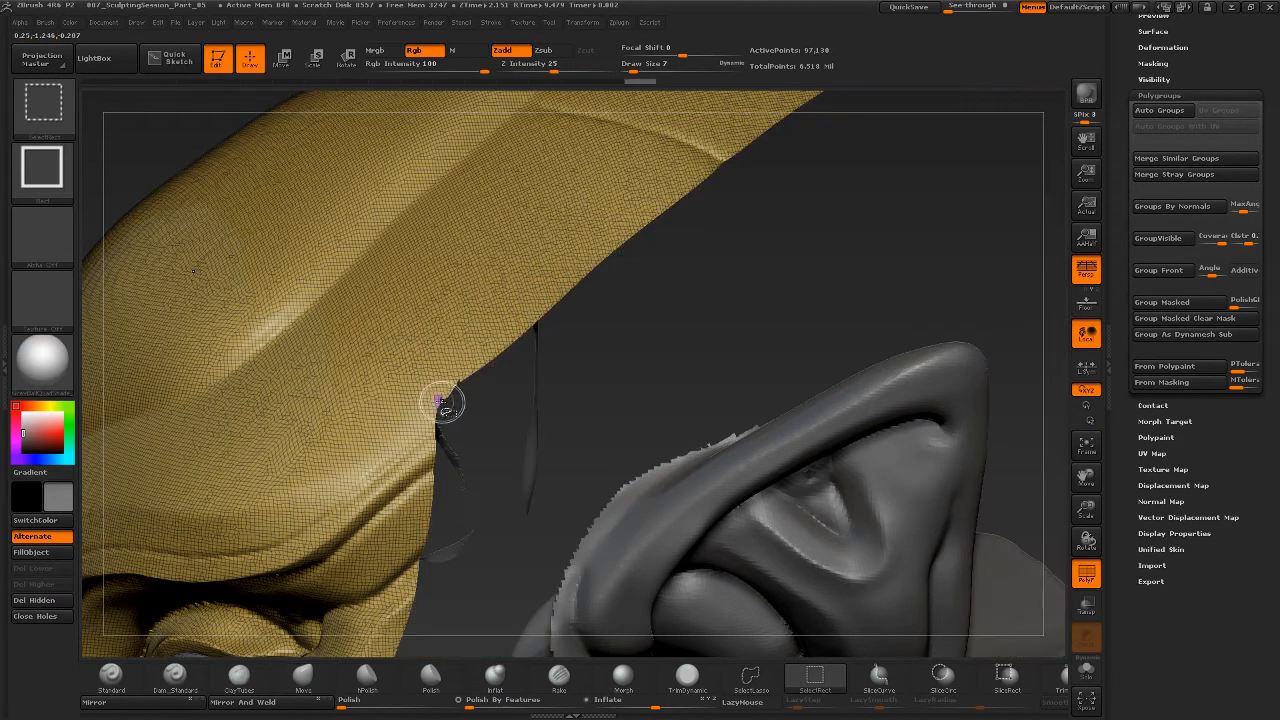
{"action": "left_click_drag", "start_coordinate": [600, 347], "coordinate": [668, 324]}
{"action": "left_click", "coordinate": [668, 324], "text": "ctrl+shift"}
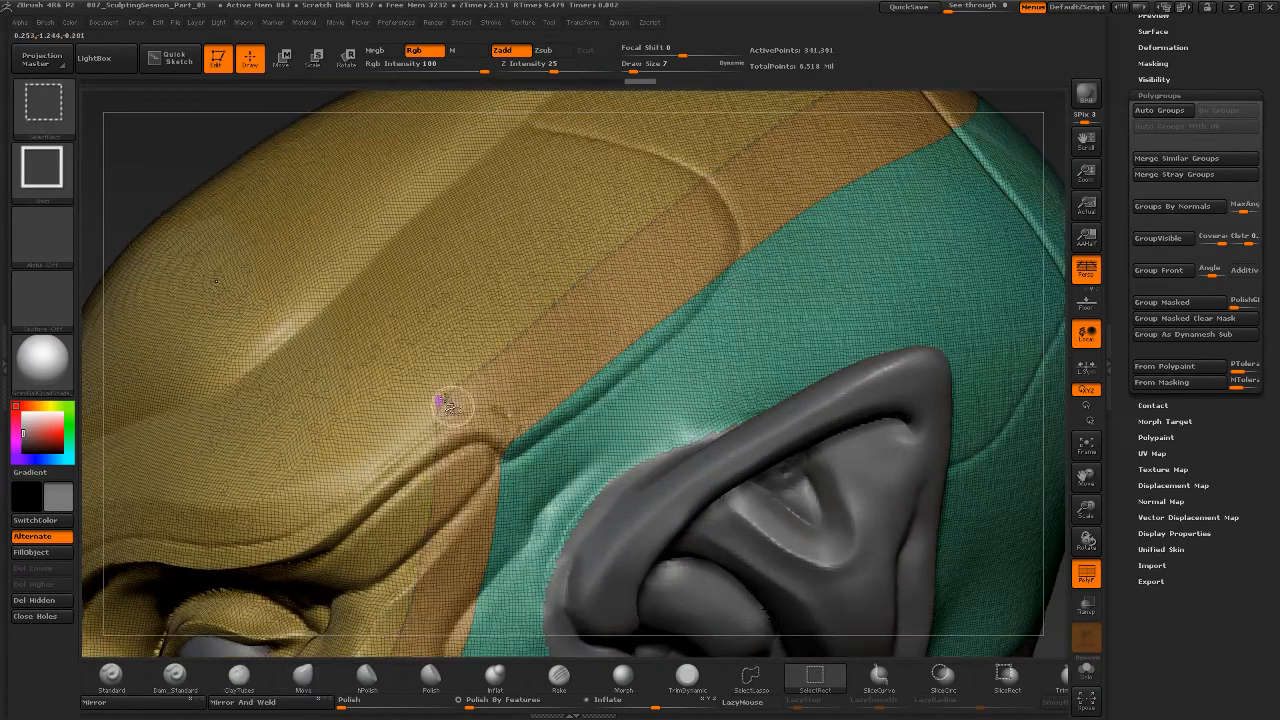
Isolate the front of the skull with its tiny magenta temple patch, group both into one polygroup, and show everything
{"action": "left_click", "coordinate": [438, 400], "text": "ctrl+shift"}
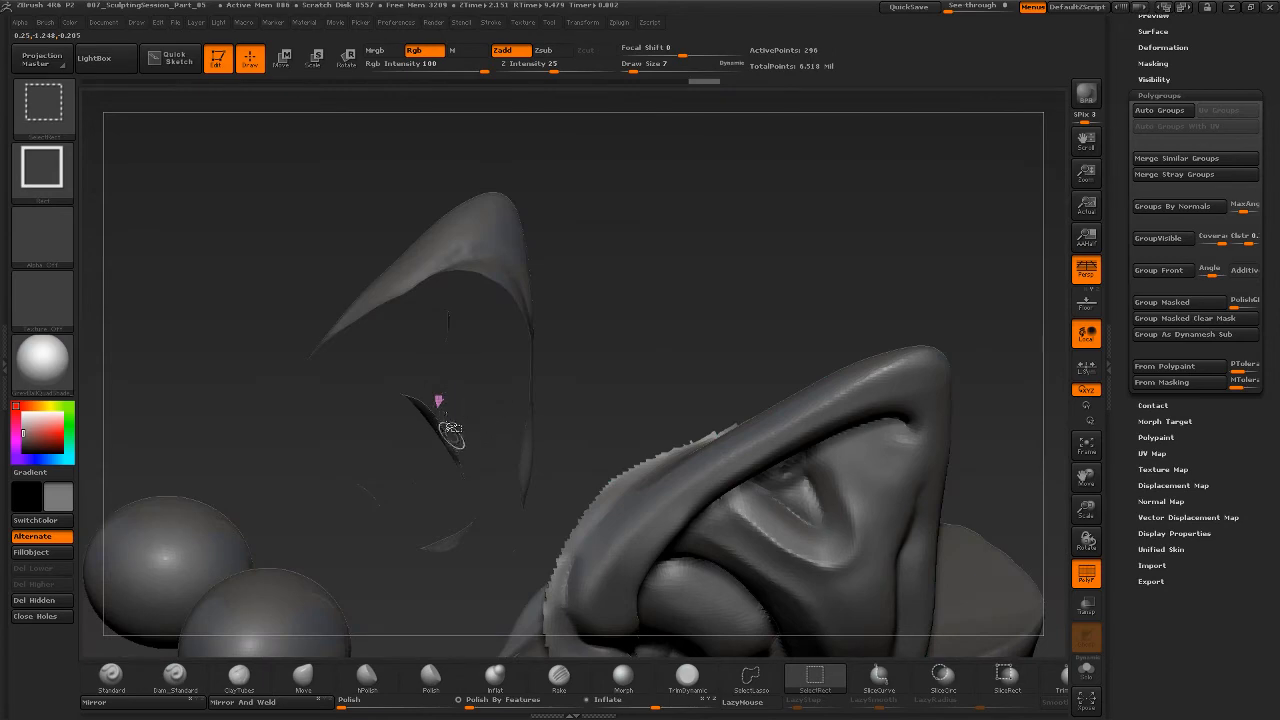
{"action": "left_click", "coordinate": [438, 400], "text": "ctrl+shift"}
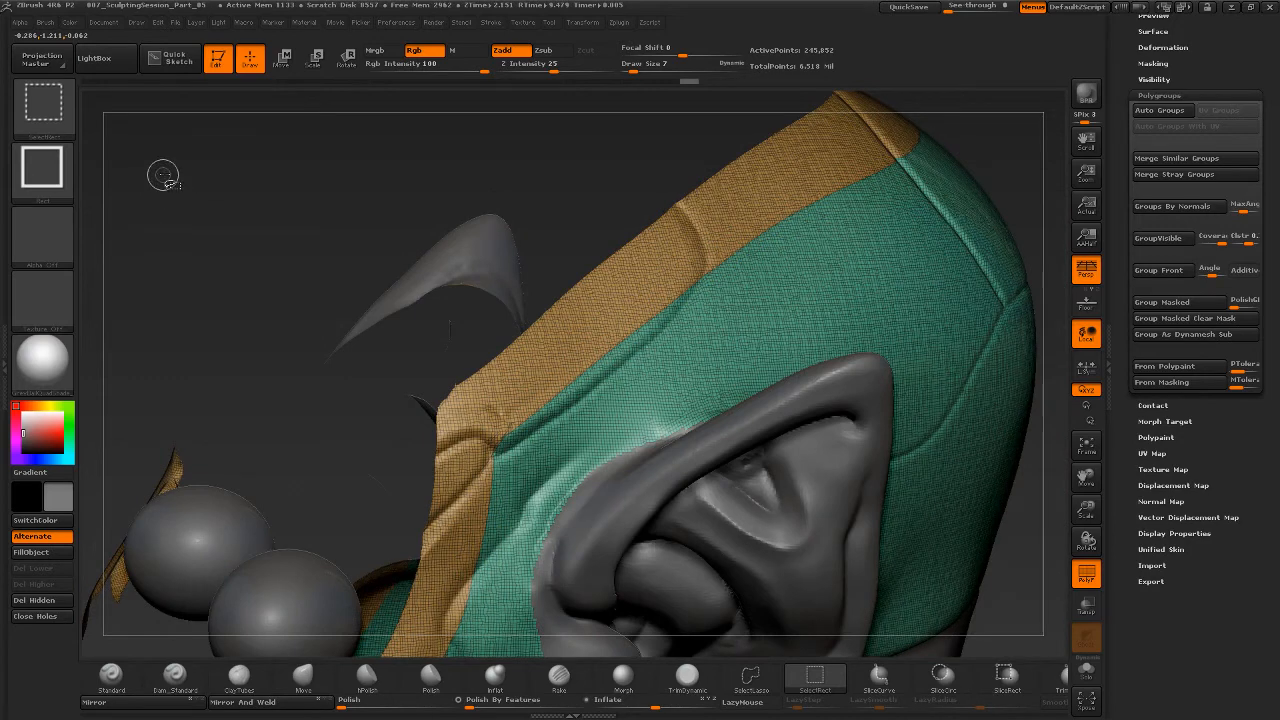
{"action": "left_click_drag", "start_coordinate": [165, 175], "coordinate": [214, 251], "text": "ctrl+shift"}
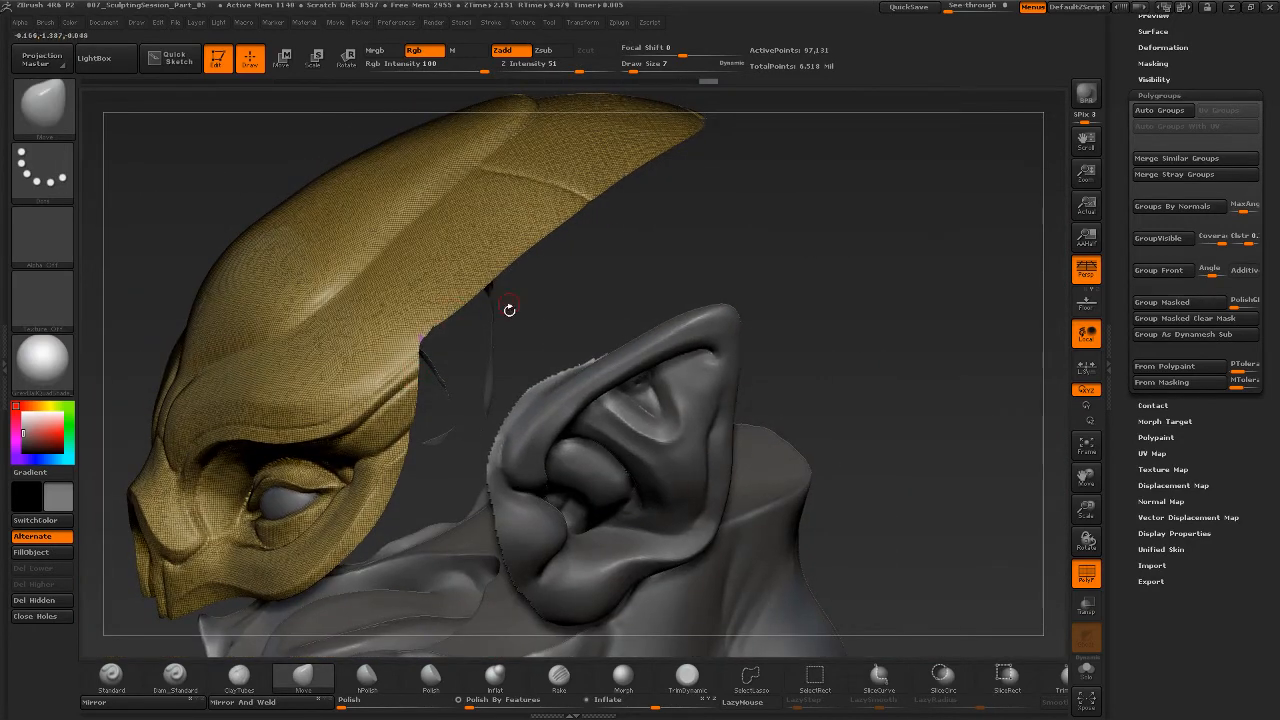
{"action": "key", "text": "b"}
{"action": "key", "text": "c"}
{"action": "key", "text": "b"}
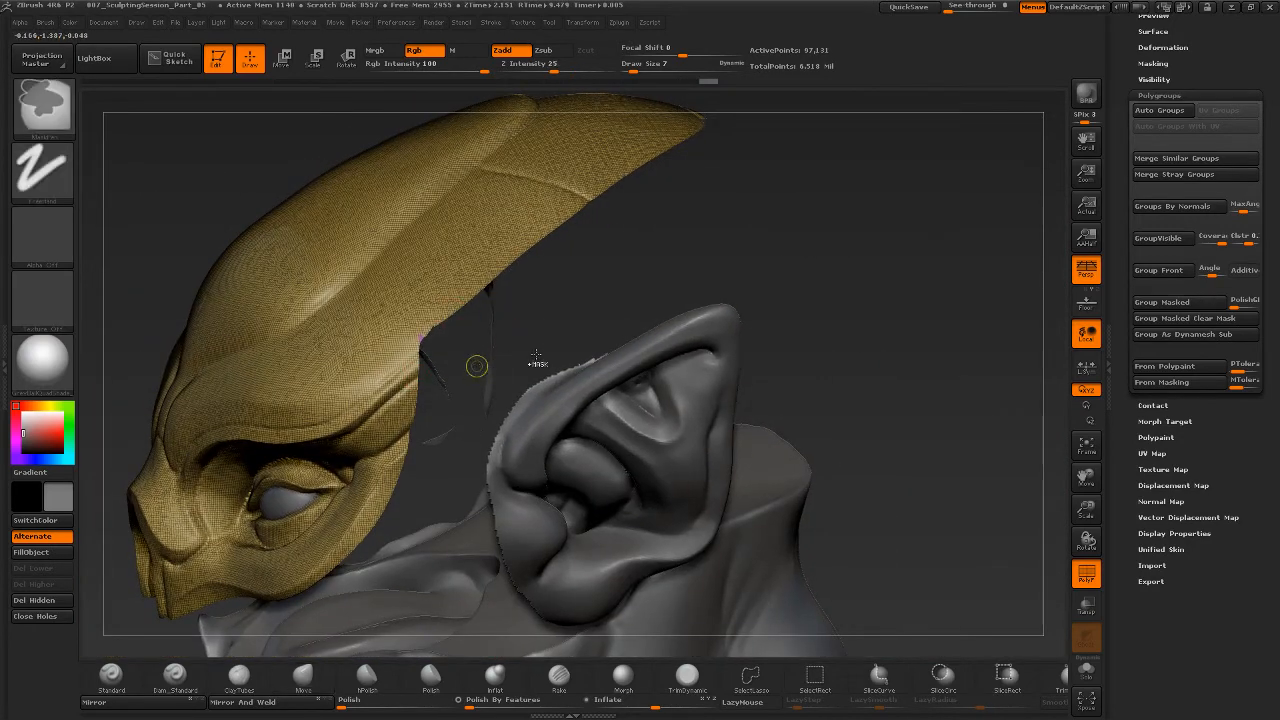
{"action": "left_click", "coordinate": [884, 278], "text": "ctrl+shift"}
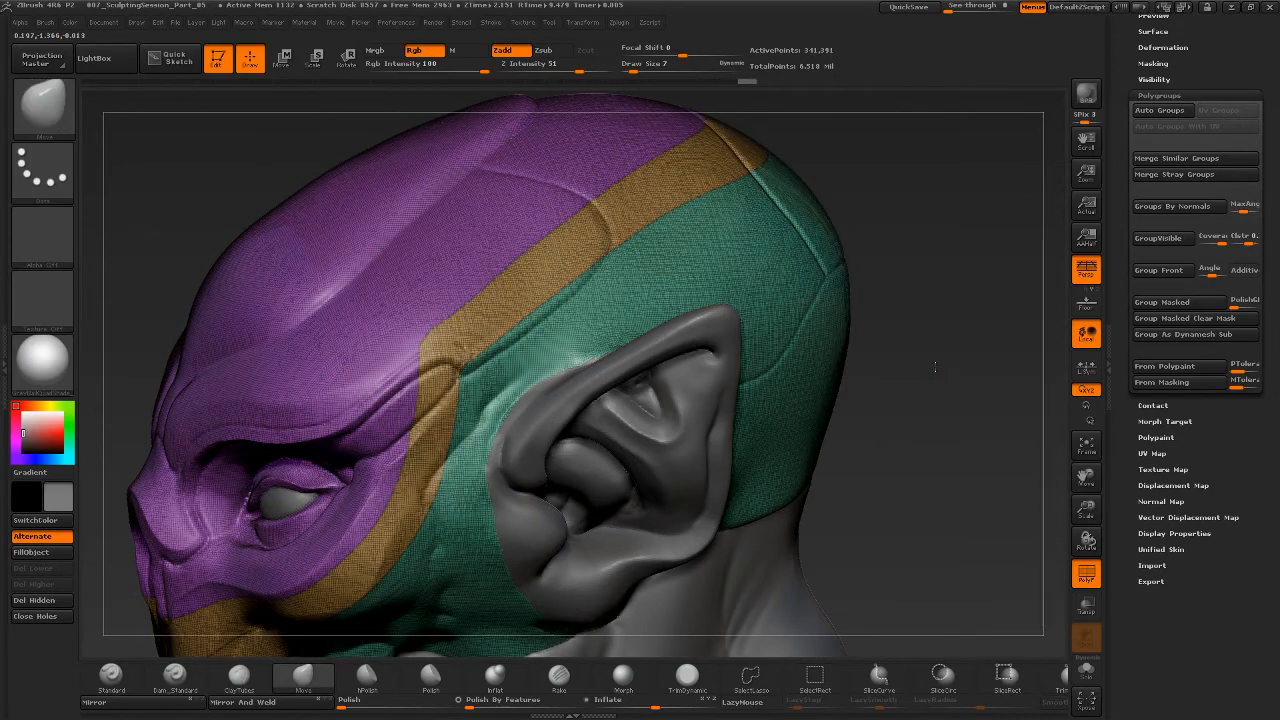
Mirror the skull with the Deformation Mirror, flipping it back and once more to compare the polygroups on both sides
{"action": "mouse_move", "coordinate": [935, 367]}
{"action": "left_mouse_down"}
{"action": "mouse_move", "coordinate": [863, 403]}
{"action": "mouse_move", "coordinate": [897, 367]}
{"action": "mouse_move", "coordinate": [923, 369]}
{"action": "mouse_move", "coordinate": [852, 383]}
{"action": "left_mouse_up"}
{"action": "mouse_move", "coordinate": [742, 367]}
{"action": "left_mouse_down"}
{"action": "mouse_move", "coordinate": [788, 426]}
{"action": "mouse_move", "coordinate": [766, 422]}
{"action": "mouse_move", "coordinate": [763, 457]}
{"action": "mouse_move", "coordinate": [839, 538]}
{"action": "left_mouse_up"}
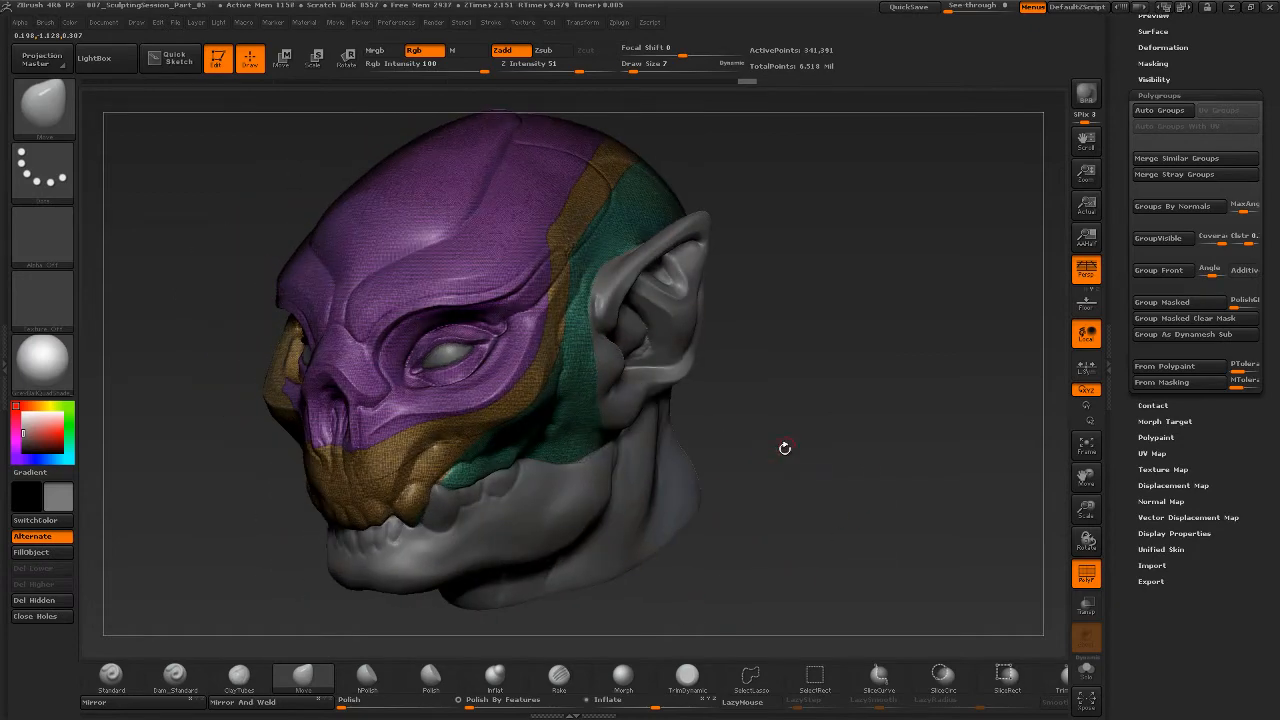
{"action": "mouse_move", "coordinate": [785, 448]}
{"action": "left_mouse_down"}
{"action": "mouse_move", "coordinate": [817, 431]}
{"action": "mouse_move", "coordinate": [817, 397]}
{"action": "left_mouse_up"}
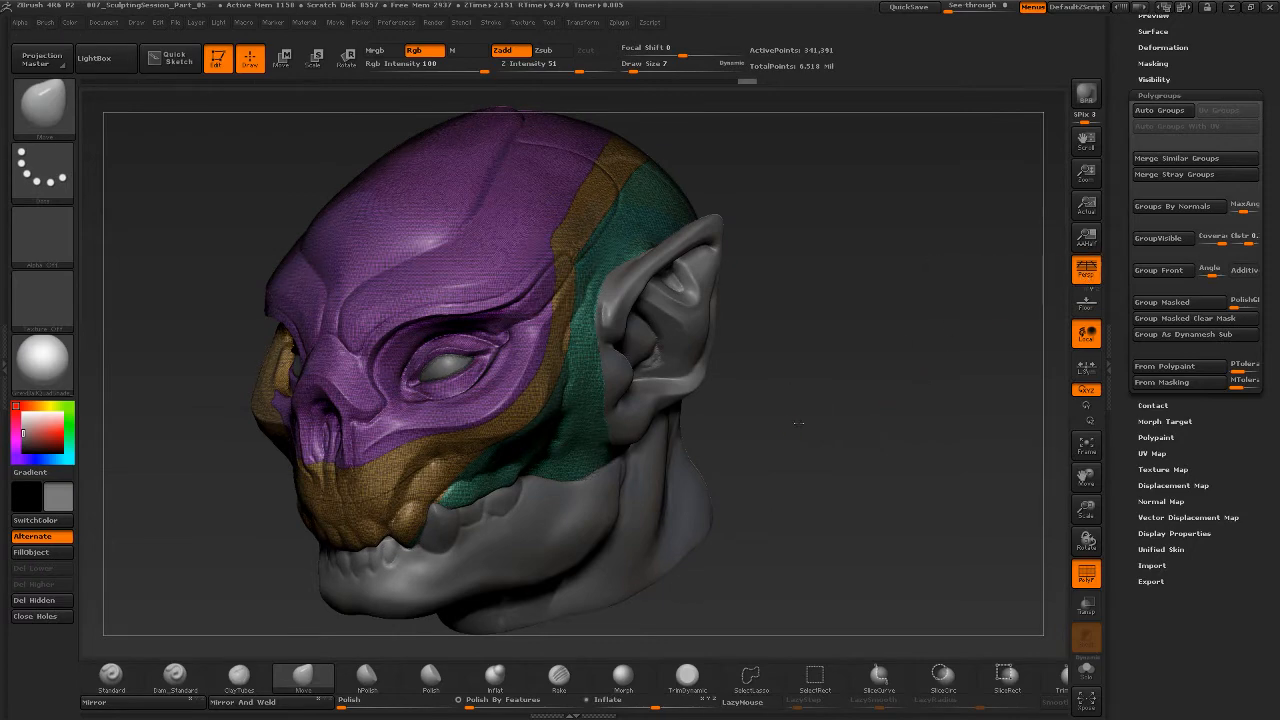
{"action": "mouse_move", "coordinate": [780, 450]}
{"action": "left_mouse_down"}
{"action": "mouse_move", "coordinate": [263, 465]}
{"action": "mouse_move", "coordinate": [906, 466]}
{"action": "left_mouse_up"}
{"action": "scroll", "coordinate": [1136, 506], "scroll_direction": "up", "scroll_amount": 5}
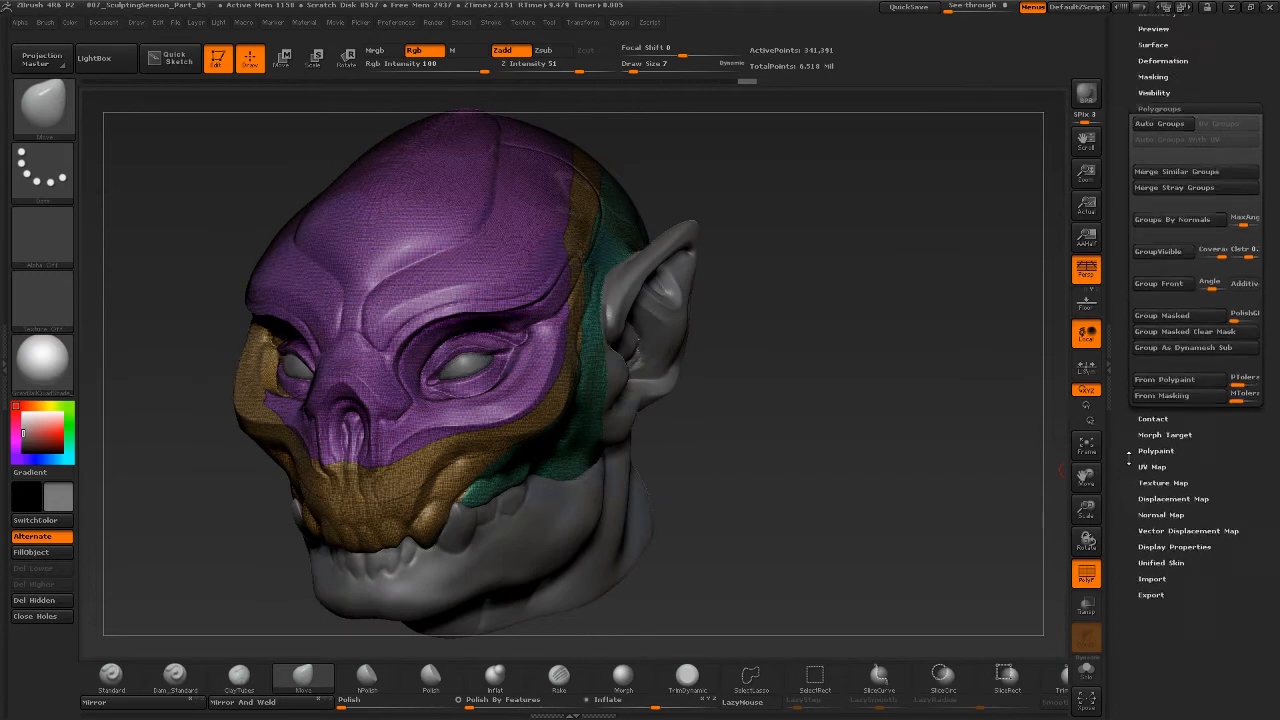
{"action": "scroll", "coordinate": [1133, 203], "scroll_direction": "up", "scroll_amount": 3}
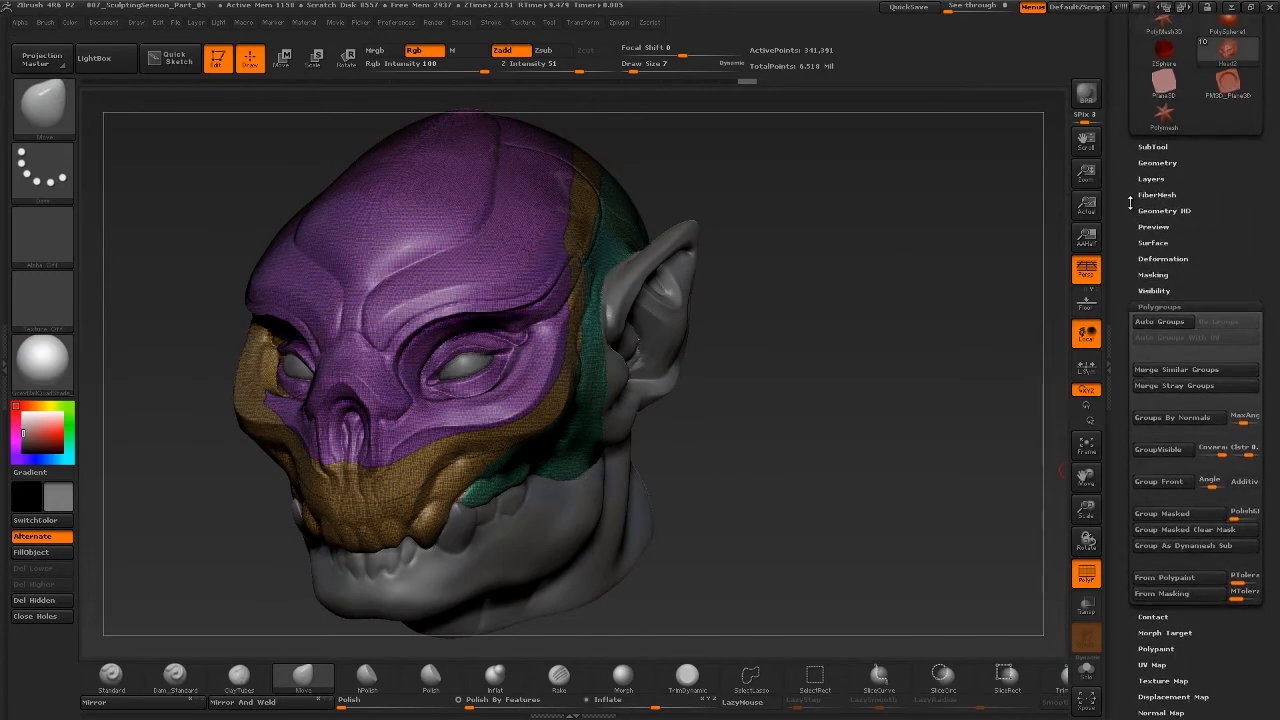
{"action": "scroll", "coordinate": [1134, 200], "scroll_direction": "down", "scroll_amount": 1}
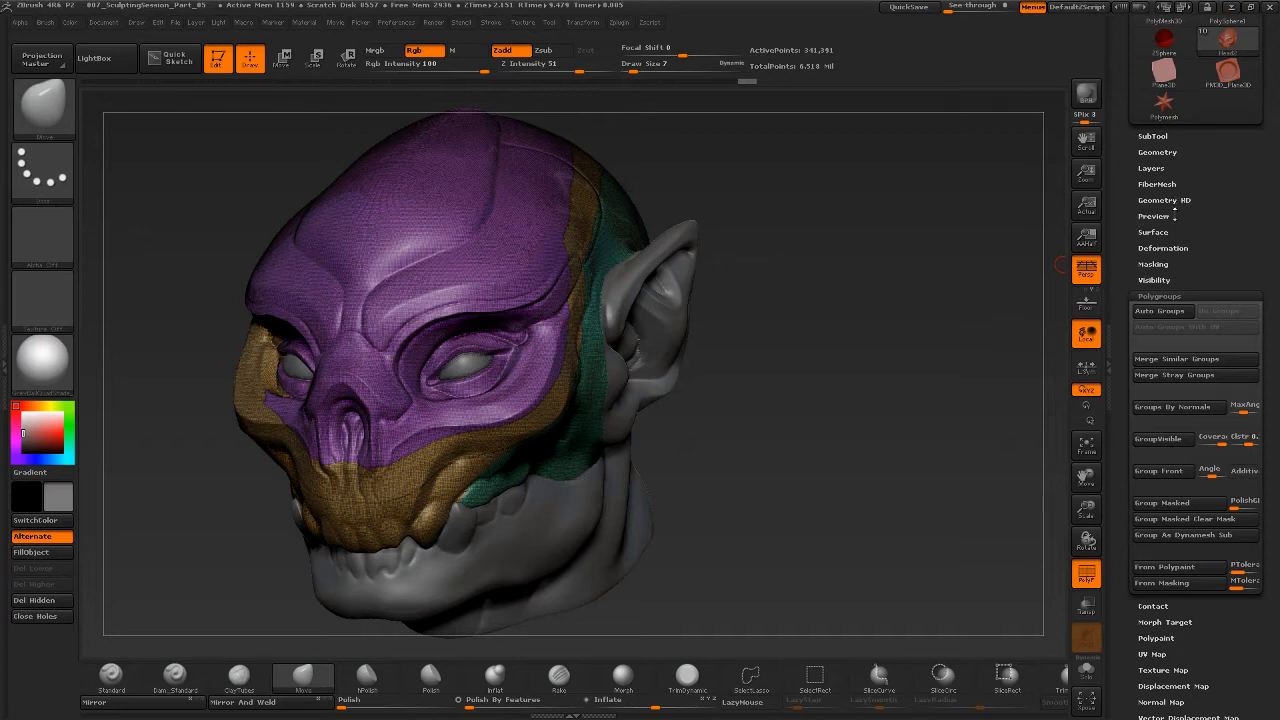
{"action": "left_click", "coordinate": [1166, 248]}
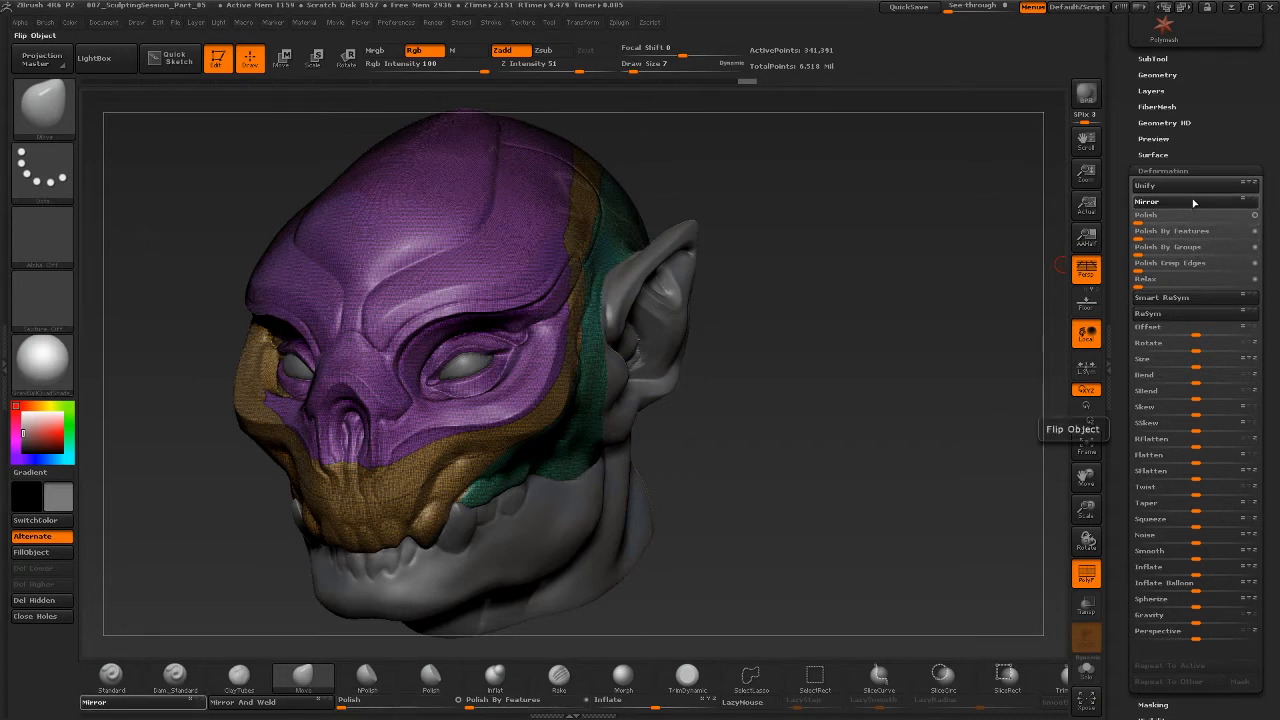
{"action": "left_click", "coordinate": [1185, 201]}
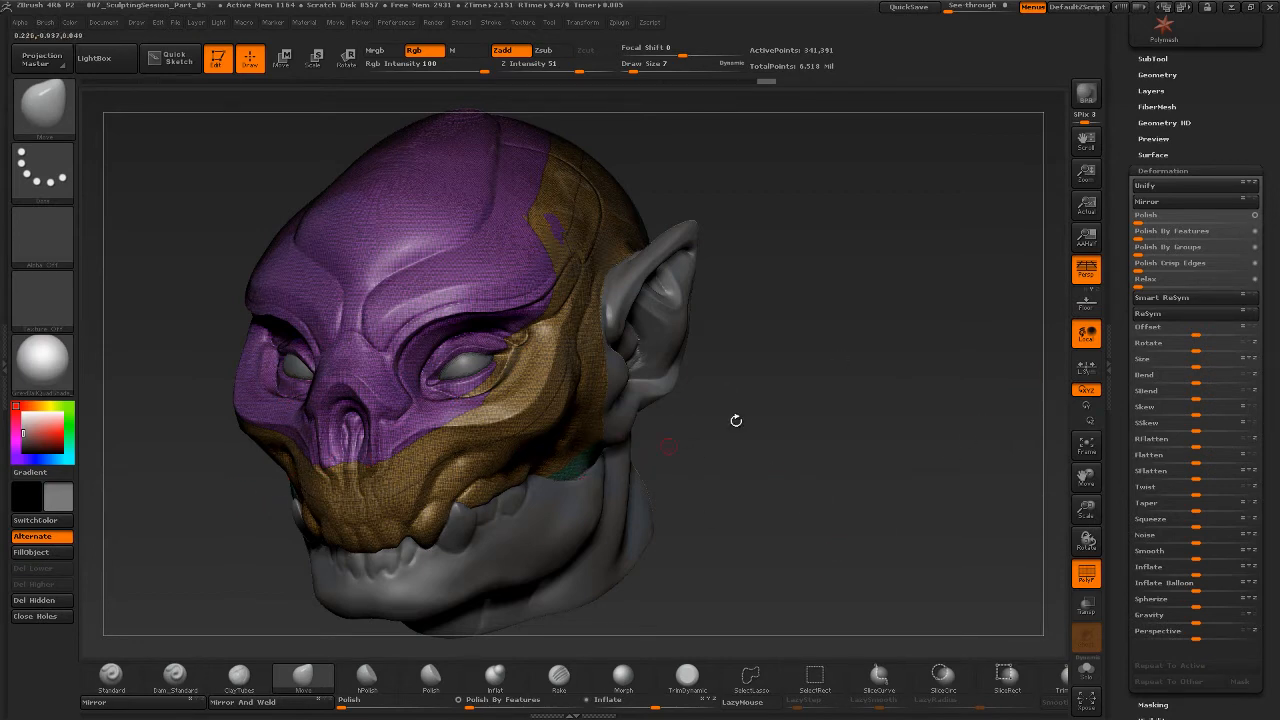
{"action": "left_click", "coordinate": [1190, 204]}
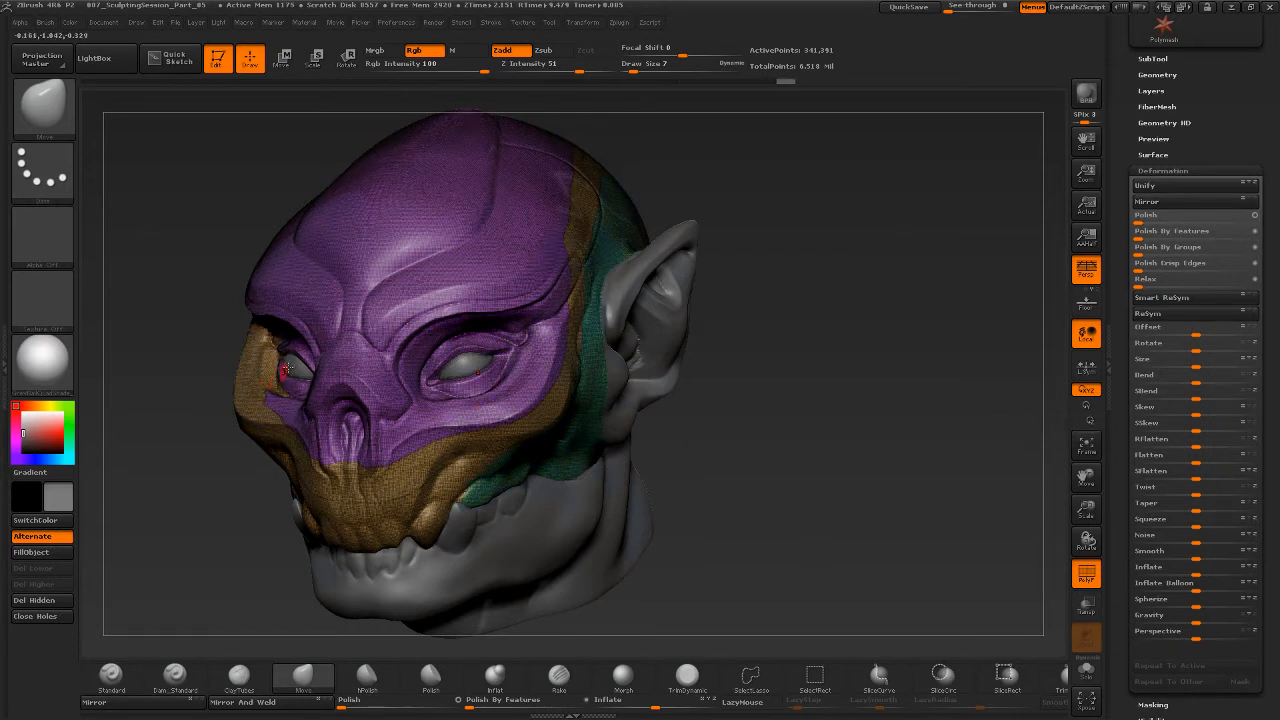
{"action": "left_click", "coordinate": [1193, 204]}
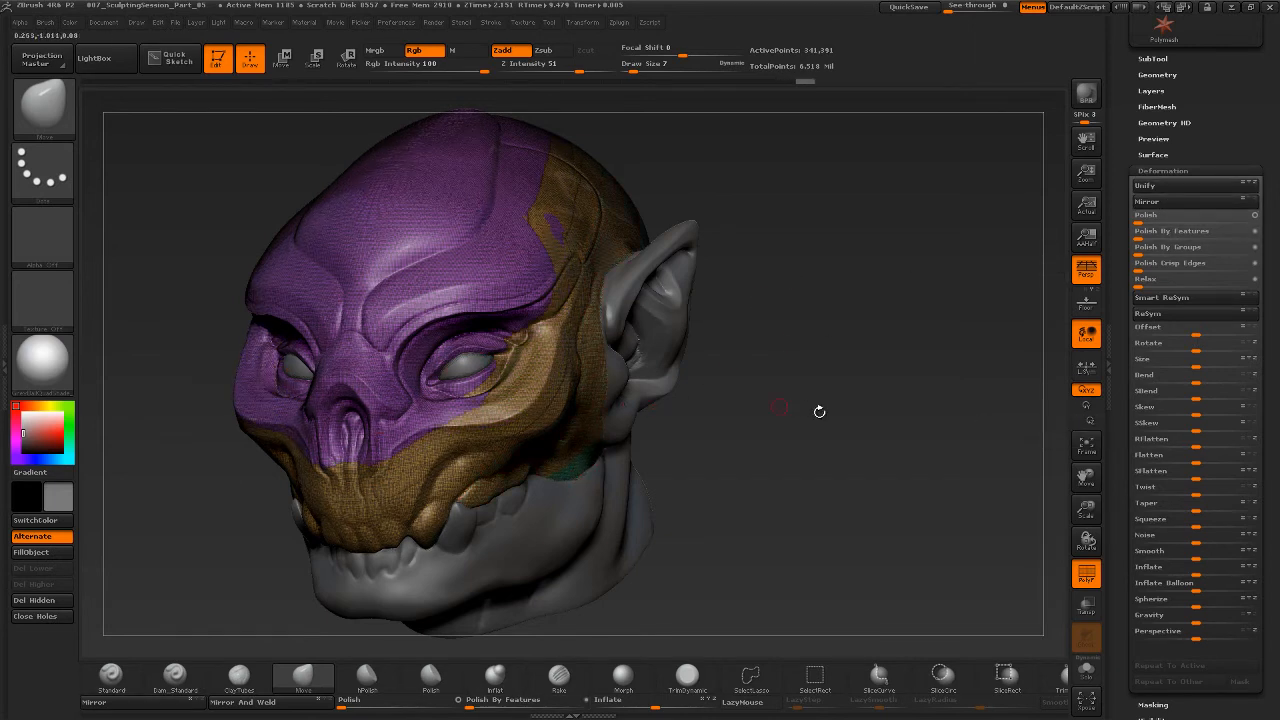
Apply Mirror And Weld to the flipped skull mesh and inspect the polygroups on both sides
{"action": "scroll", "coordinate": [1130, 154], "scroll_direction": "up", "scroll_amount": 2}
{"action": "left_click", "coordinate": [1163, 148]}
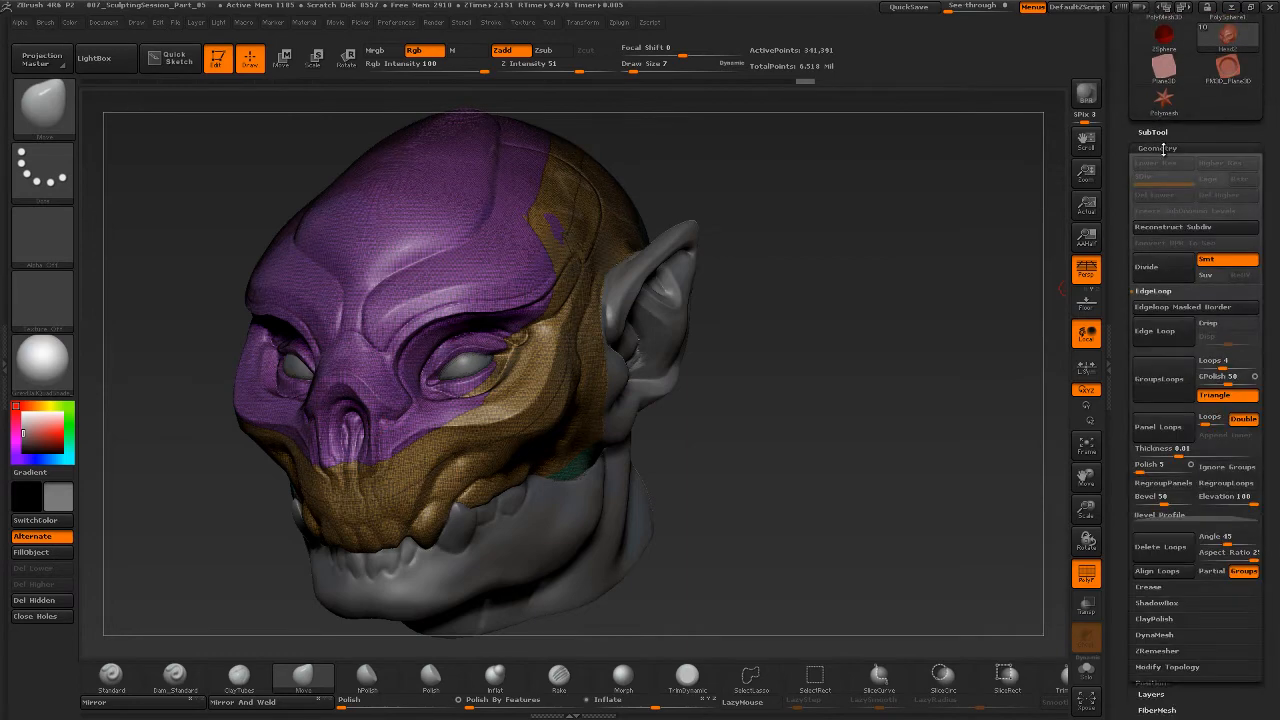
{"action": "scroll", "coordinate": [1150, 574], "scroll_direction": "down", "scroll_amount": 3}
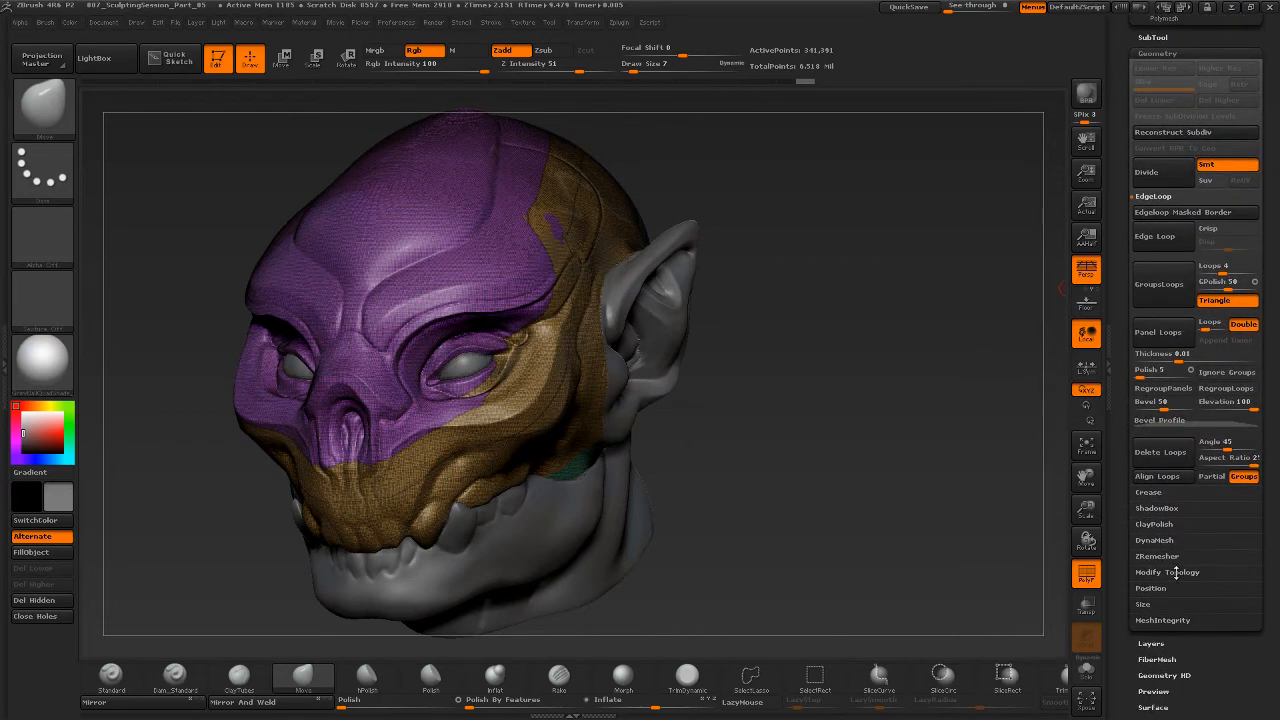
{"action": "left_click", "coordinate": [1176, 572]}
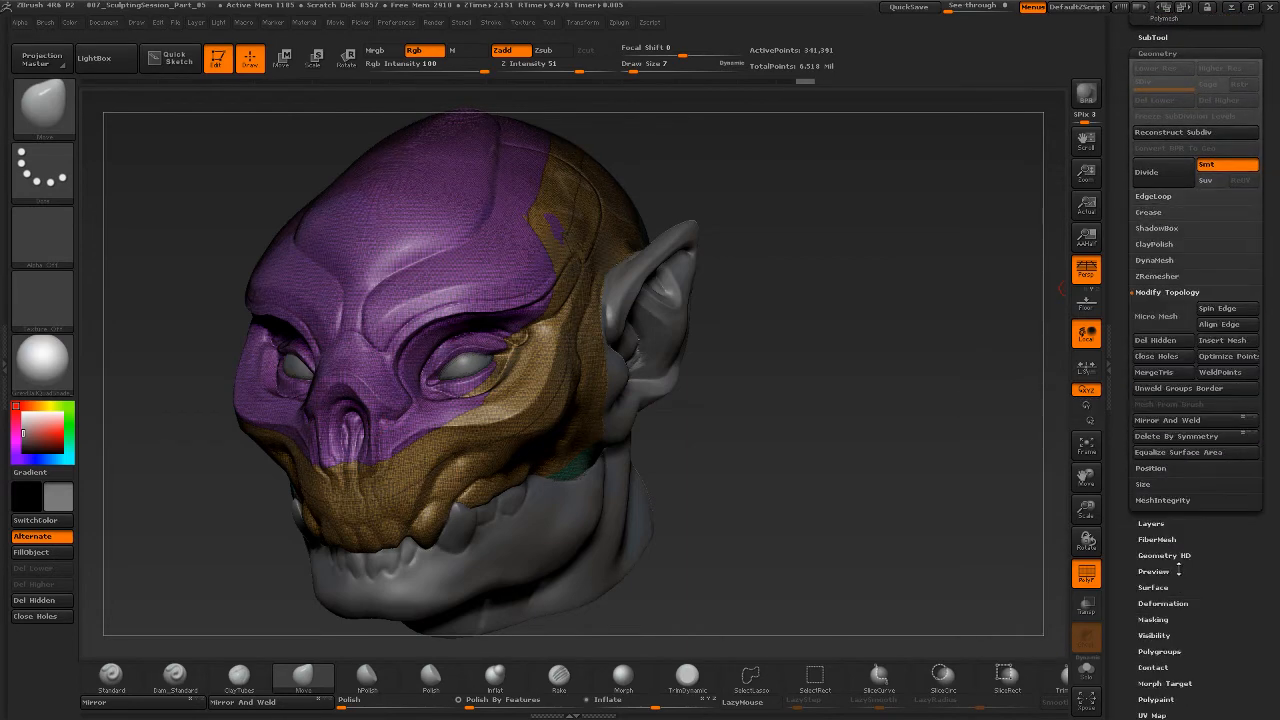
{"action": "left_click", "coordinate": [1174, 423]}
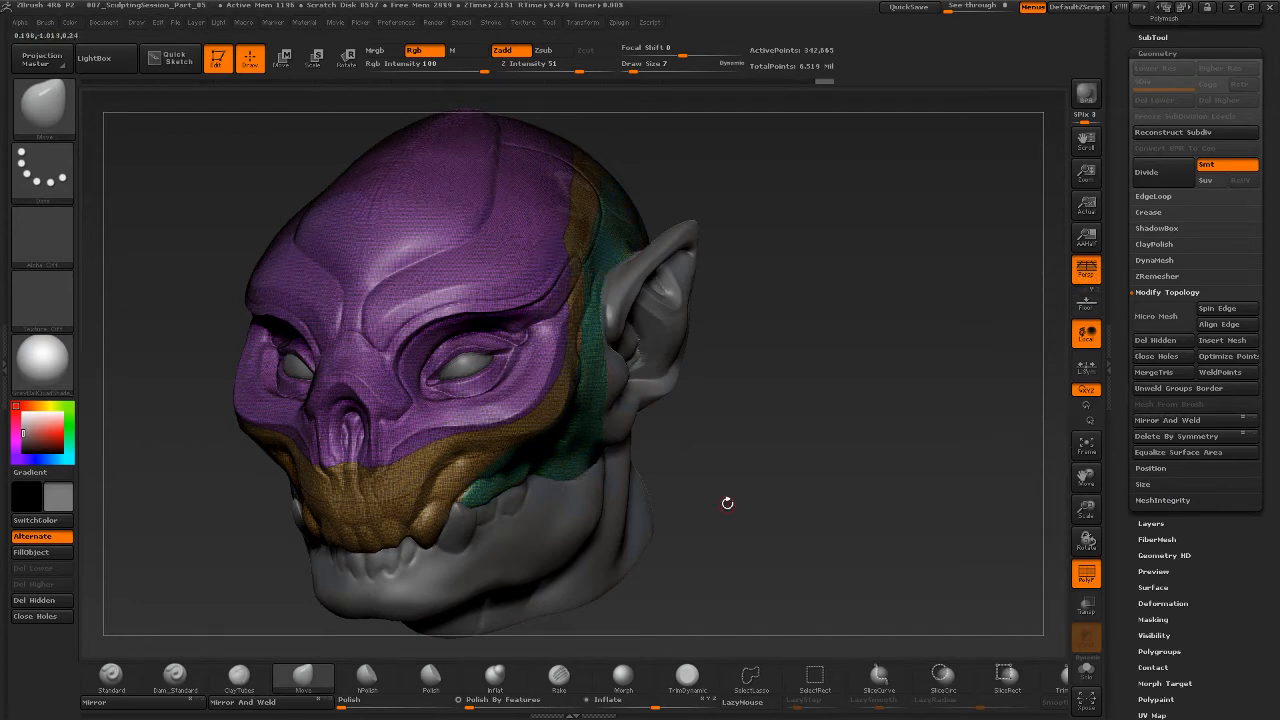
{"action": "left_click_drag", "start_coordinate": [727, 503], "coordinate": [880, 507]}
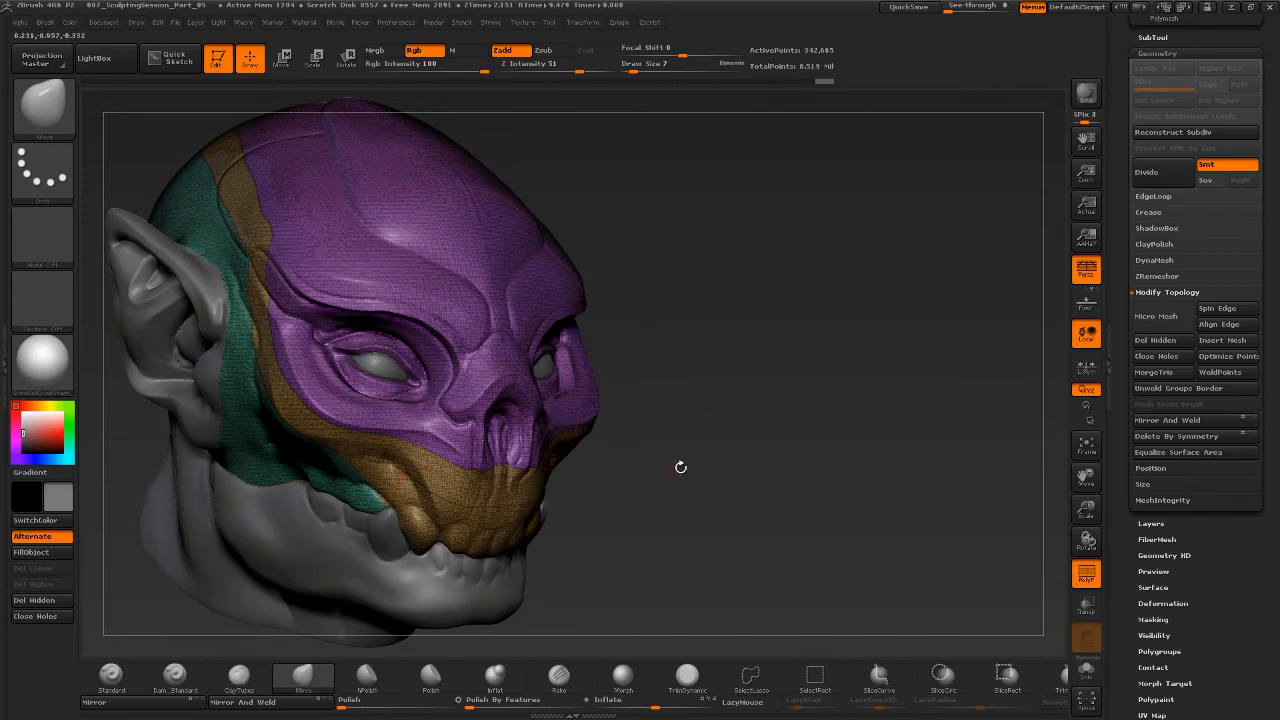
{"action": "left_click_drag", "start_coordinate": [680, 466], "coordinate": [427, 106]}
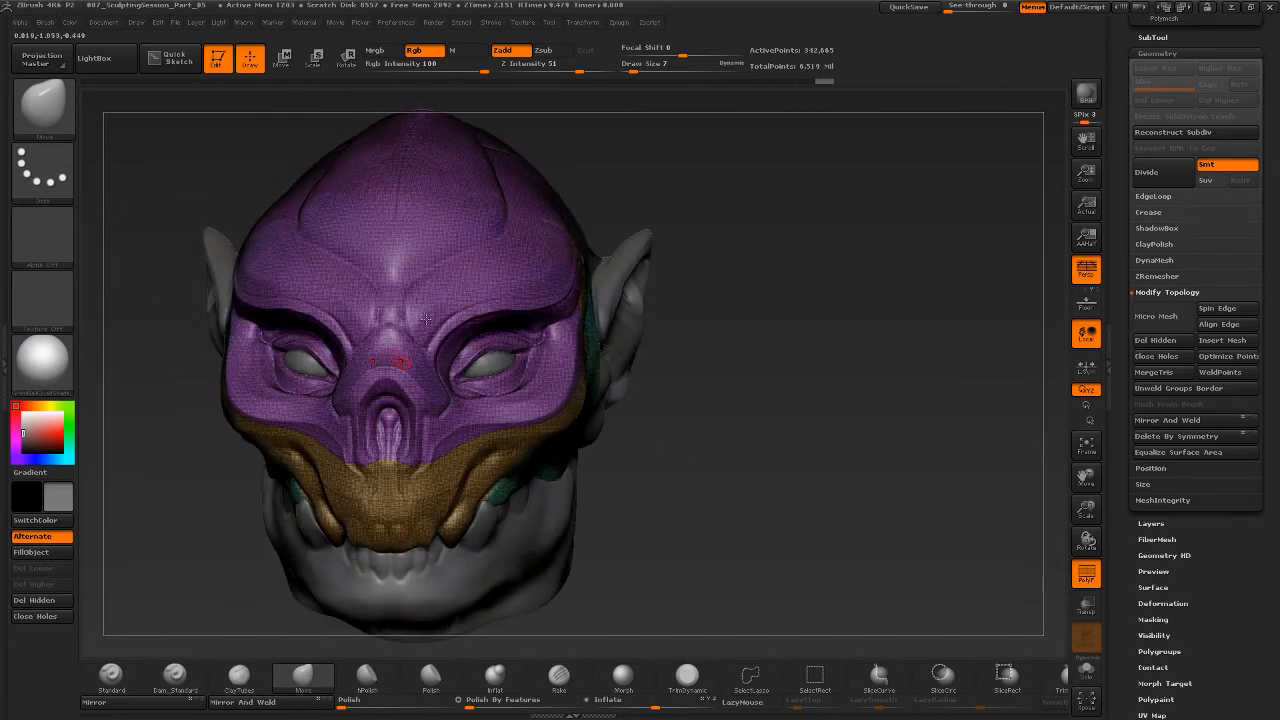
{"action": "left_click_drag", "start_coordinate": [700, 470], "coordinate": [734, 481]}
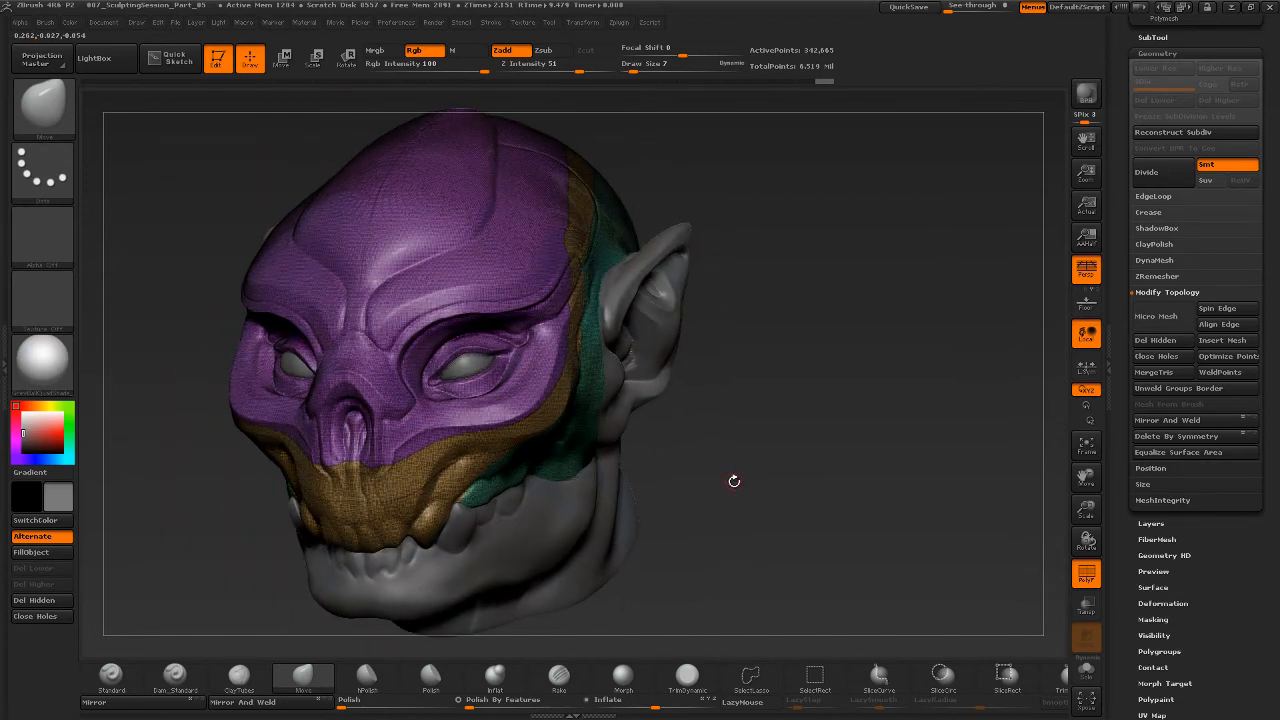
Undo the Mirror And Weld and the Deformation Mirror flip made before it
{"action": "key", "text": "ctrl+z"}
{"action": "key", "text": "ctrl+z"}
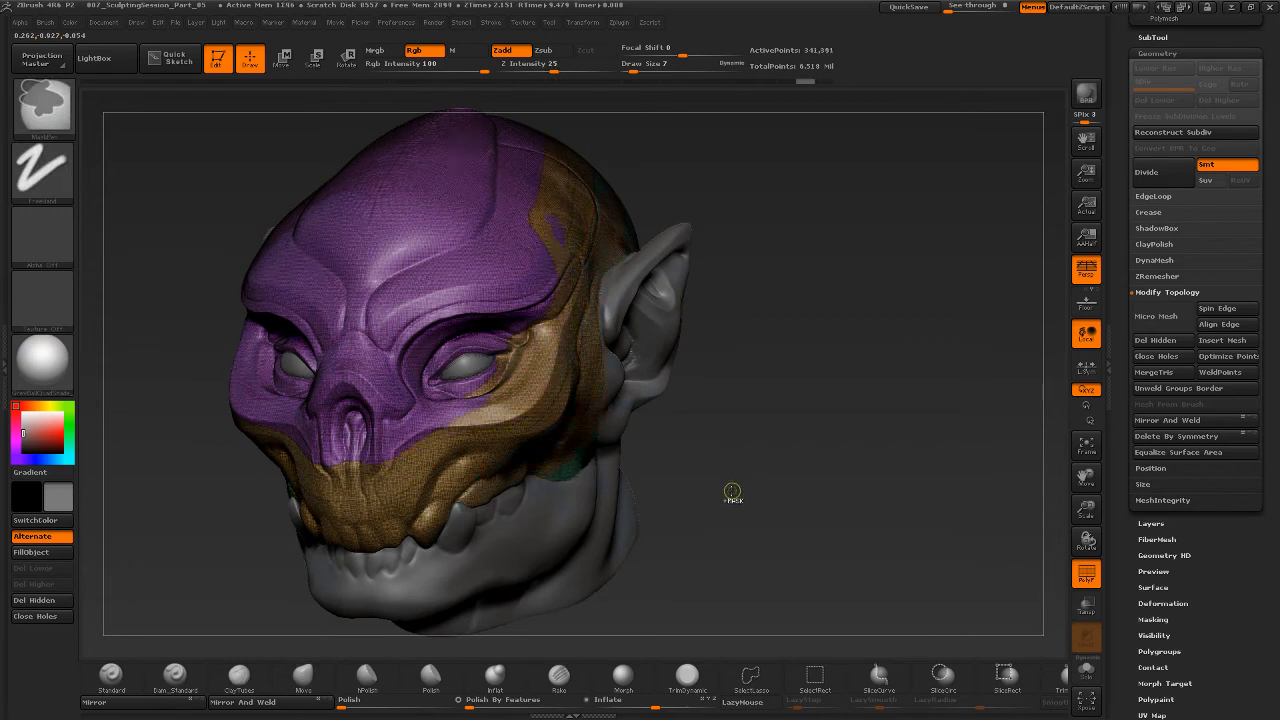
{"action": "key", "text": "ctrl+z"}
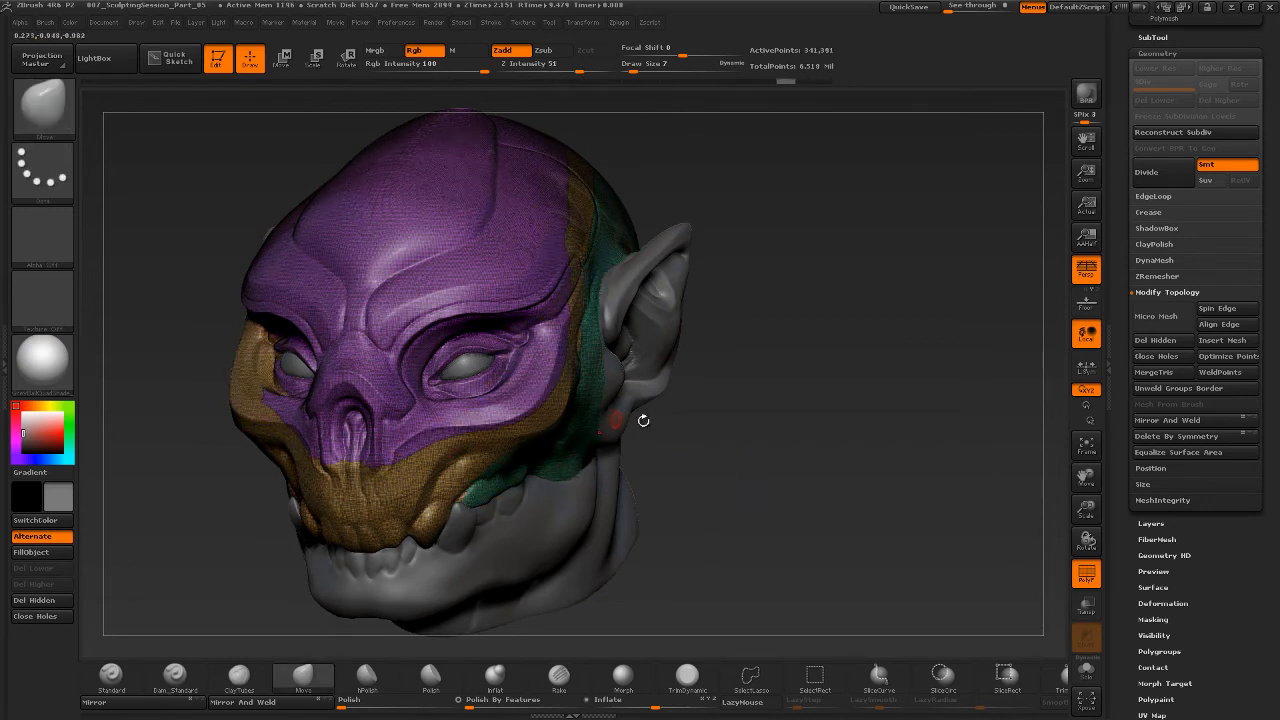
Try Mirror And Weld on the unflipped skull, compare the polygroups on both sides, and undo it
{"action": "left_click", "coordinate": [1176, 422]}
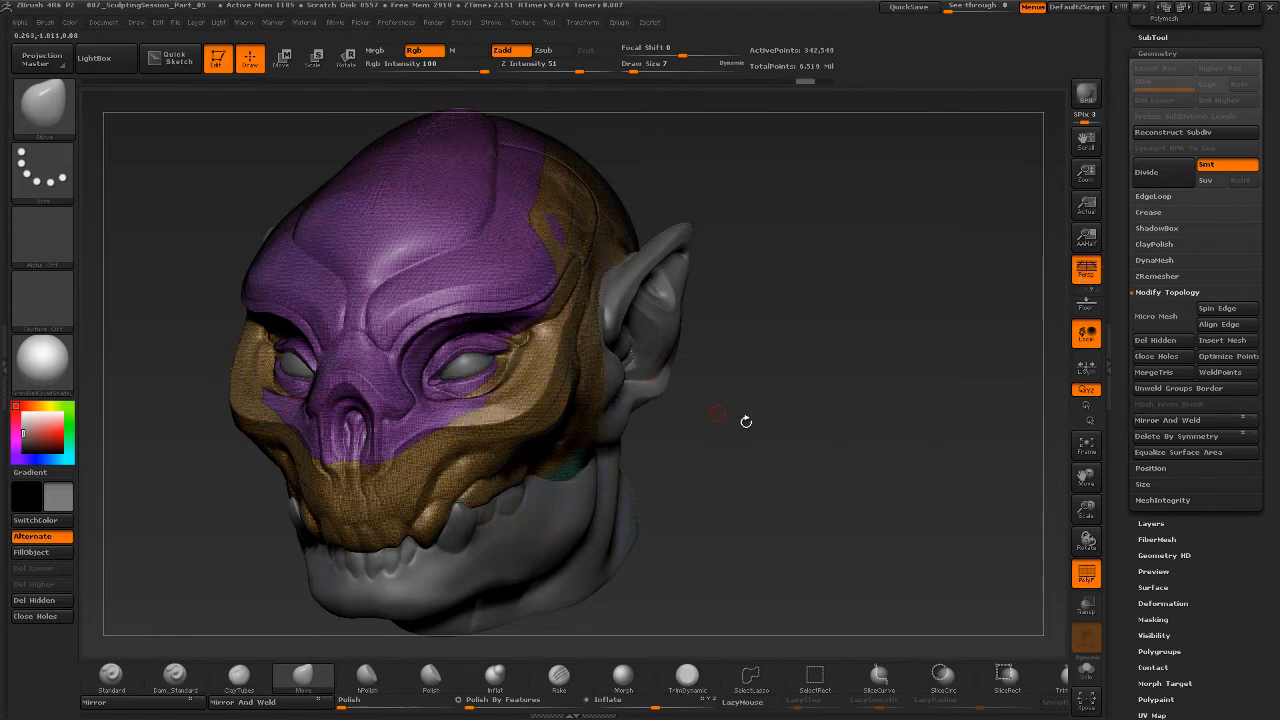
{"action": "left_click_drag", "start_coordinate": [746, 422], "coordinate": [478, 420], "text": "shift"}
{"action": "left_click_drag", "start_coordinate": [766, 391], "coordinate": [732, 402]}
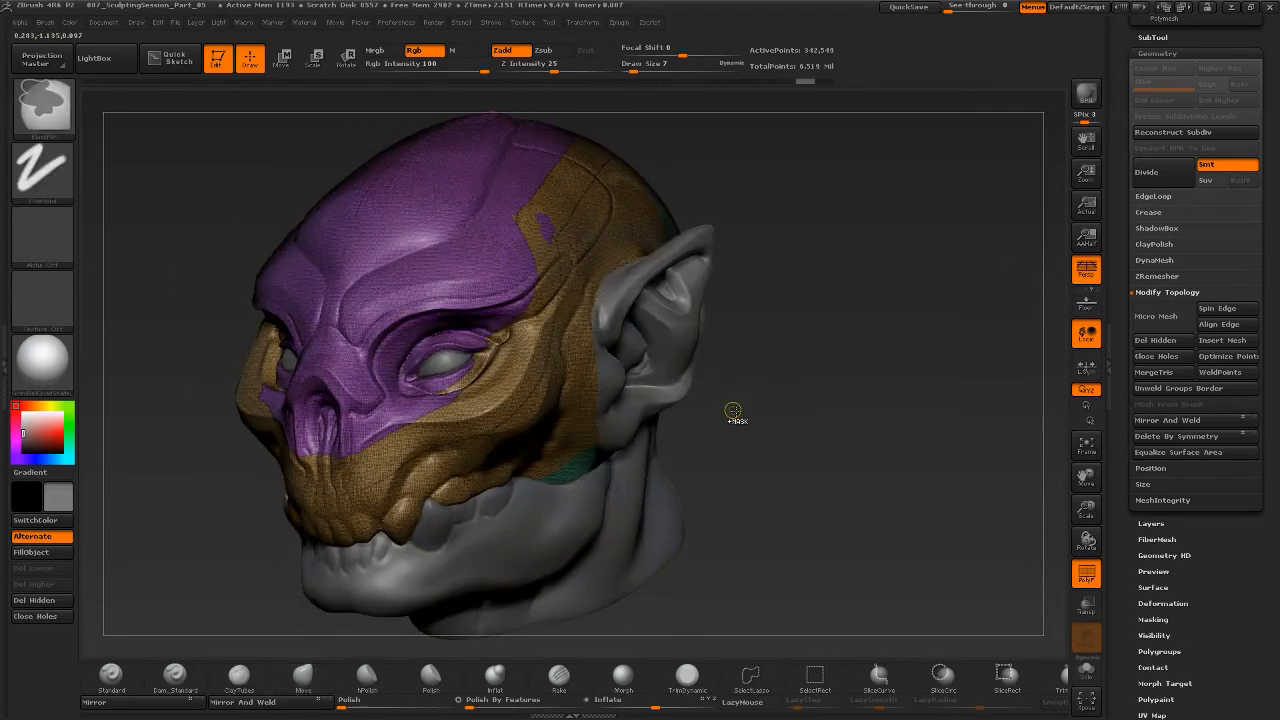
{"action": "key", "text": "ctrl+z"}
{"action": "key", "text": "ctrl+shift+z"}
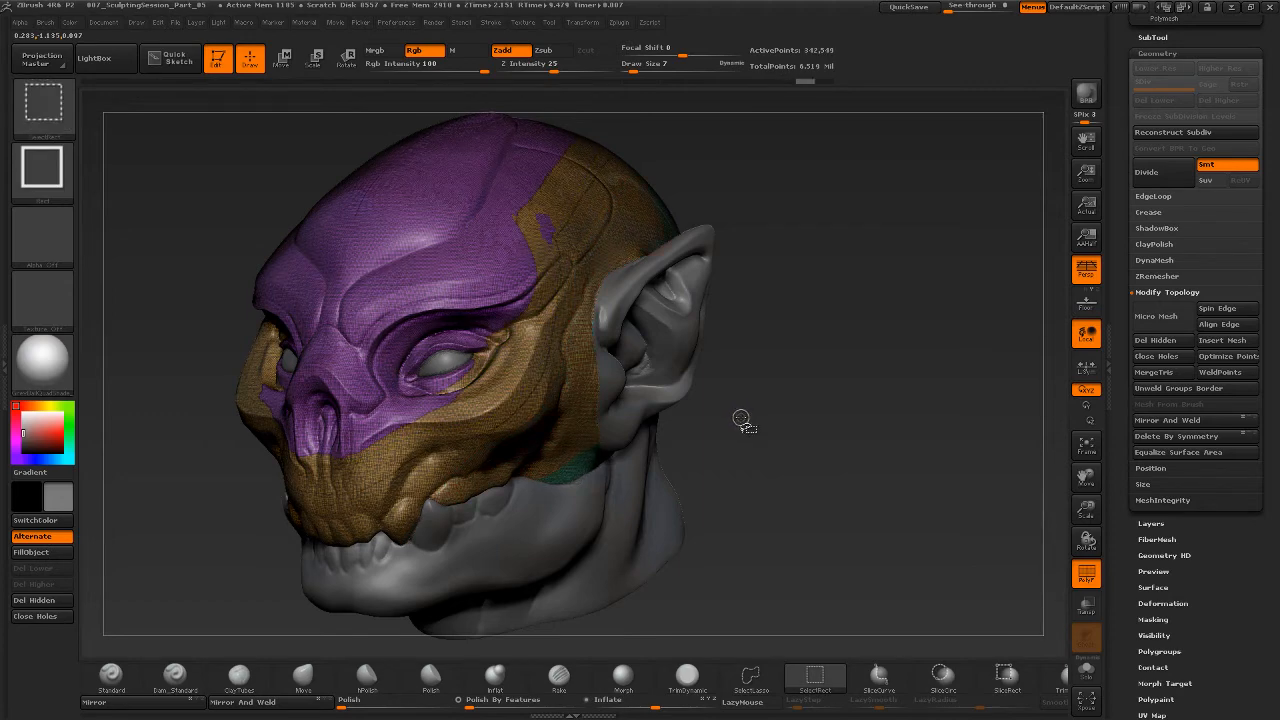
{"action": "key", "text": "ctrl+z"}
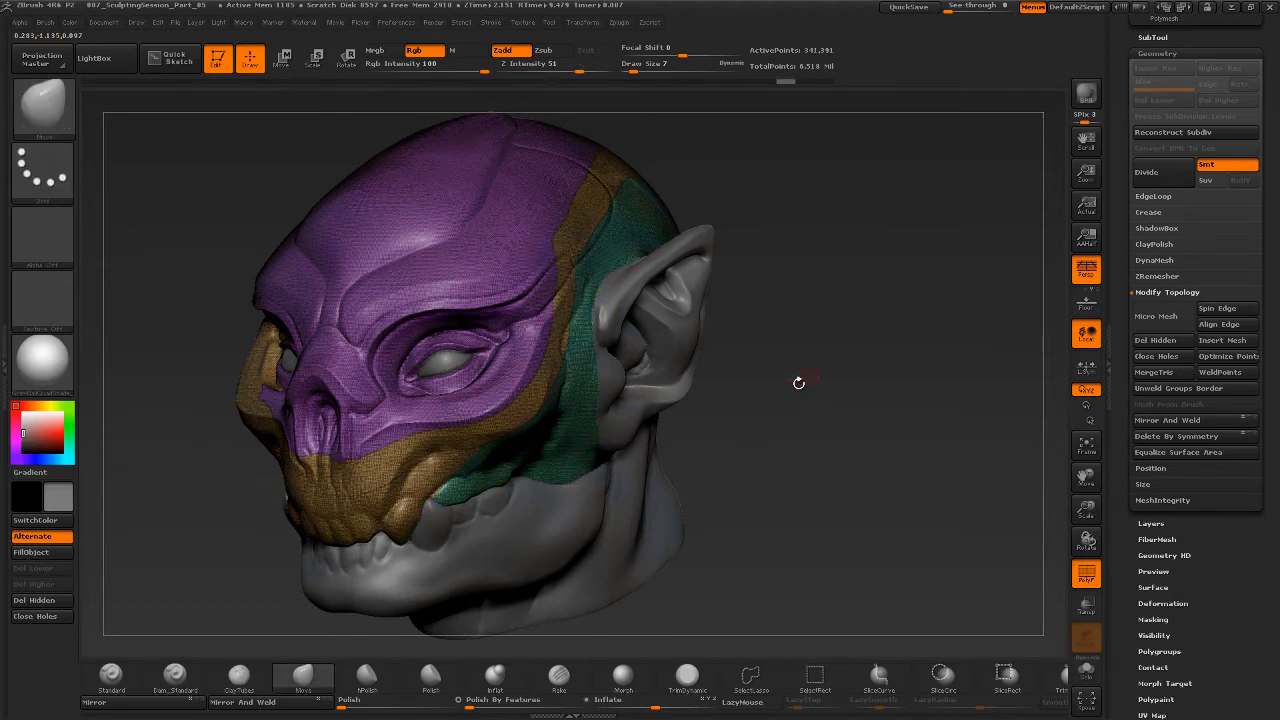
Flip the skull with the Deformation Mirror so the clean polygroups lie on the opposite side
{"action": "left_click_drag", "start_coordinate": [810, 433], "coordinate": [775, 436]}
{"action": "scroll", "coordinate": [1180, 385], "scroll_direction": "down", "scroll_amount": 5}
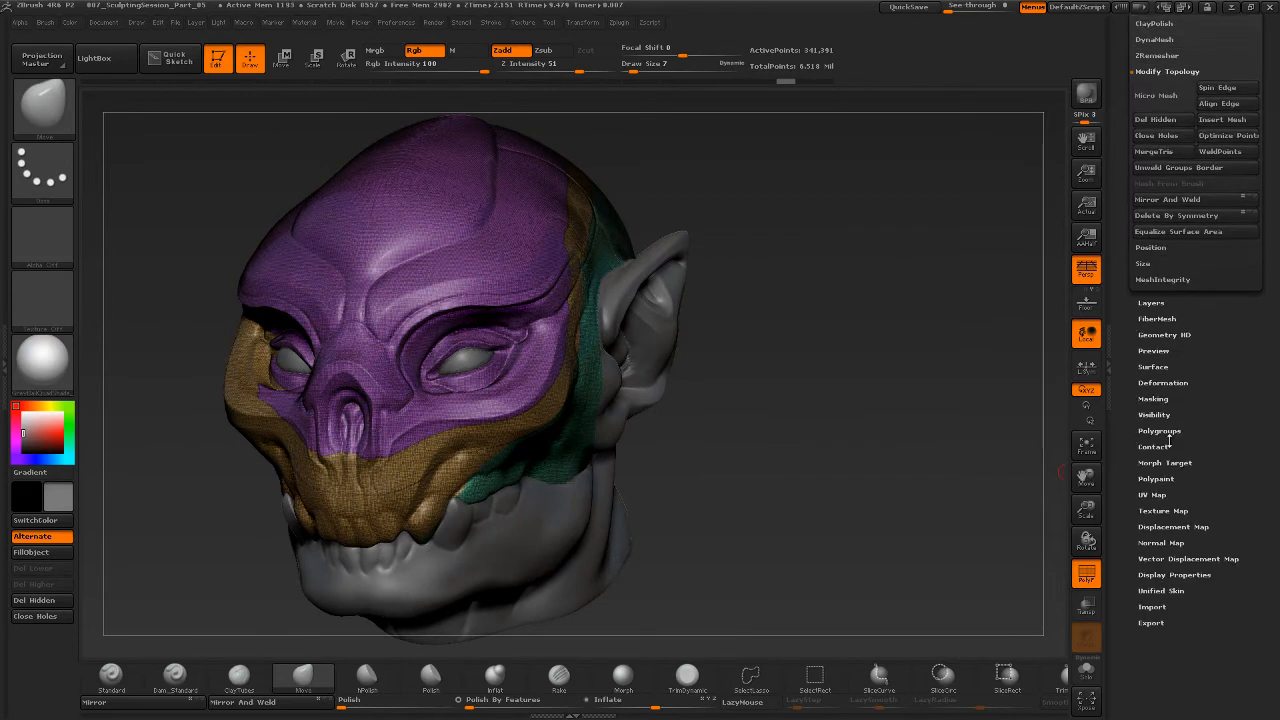
{"action": "left_click", "coordinate": [1163, 381]}
{"action": "left_click", "coordinate": [1150, 51]}
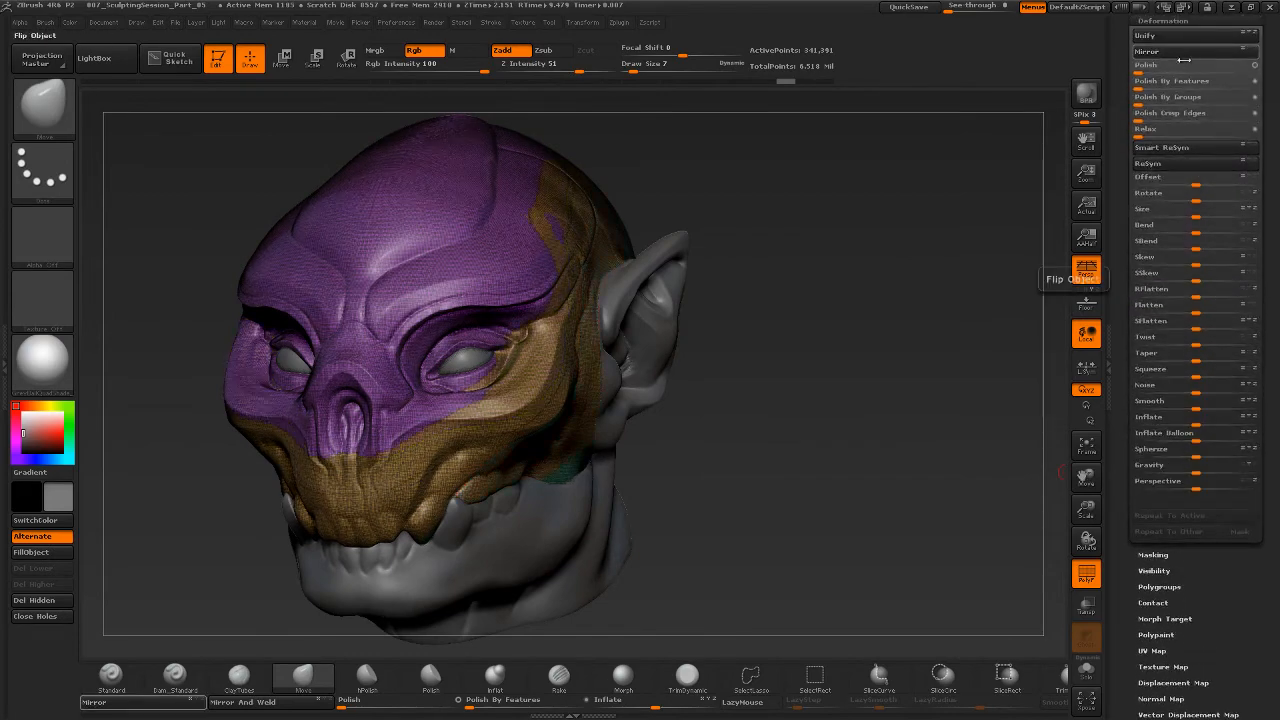
{"action": "left_click_drag", "start_coordinate": [651, 414], "coordinate": [711, 435]}
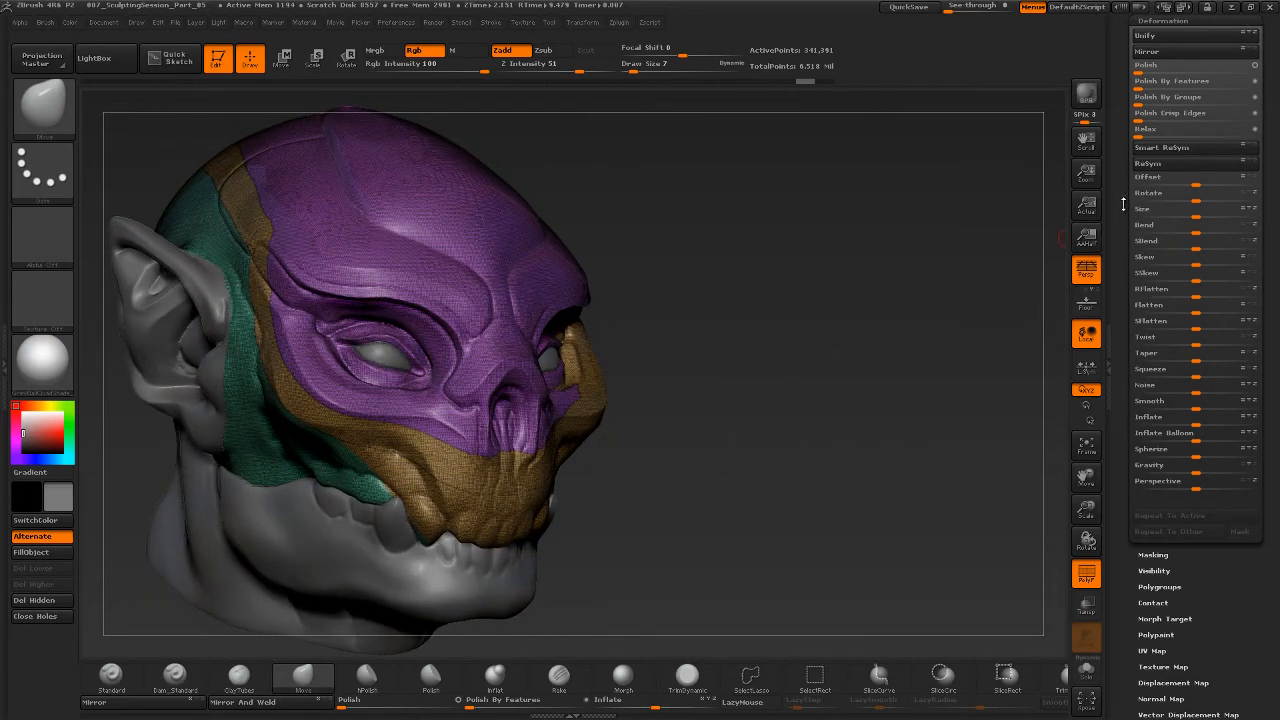
Apply Mirror And Weld from the Modify Topology tools to copy the clean polygroups across the skull, and check the side view
{"action": "scroll", "coordinate": [1137, 287], "scroll_direction": "up", "scroll_amount": 4}
{"action": "scroll", "coordinate": [1136, 288], "scroll_direction": "up", "scroll_amount": 4}
{"action": "left_click", "coordinate": [1157, 247]}
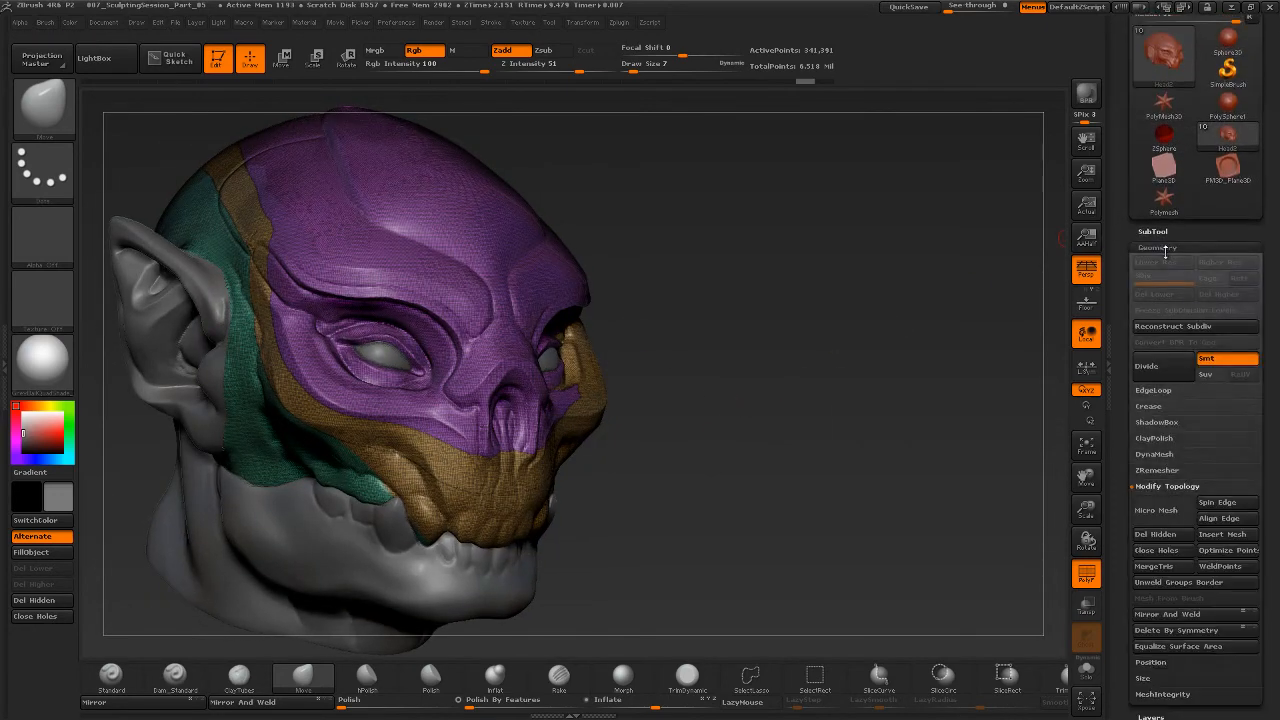
{"action": "scroll", "coordinate": [1127, 581], "scroll_direction": "down", "scroll_amount": 1}
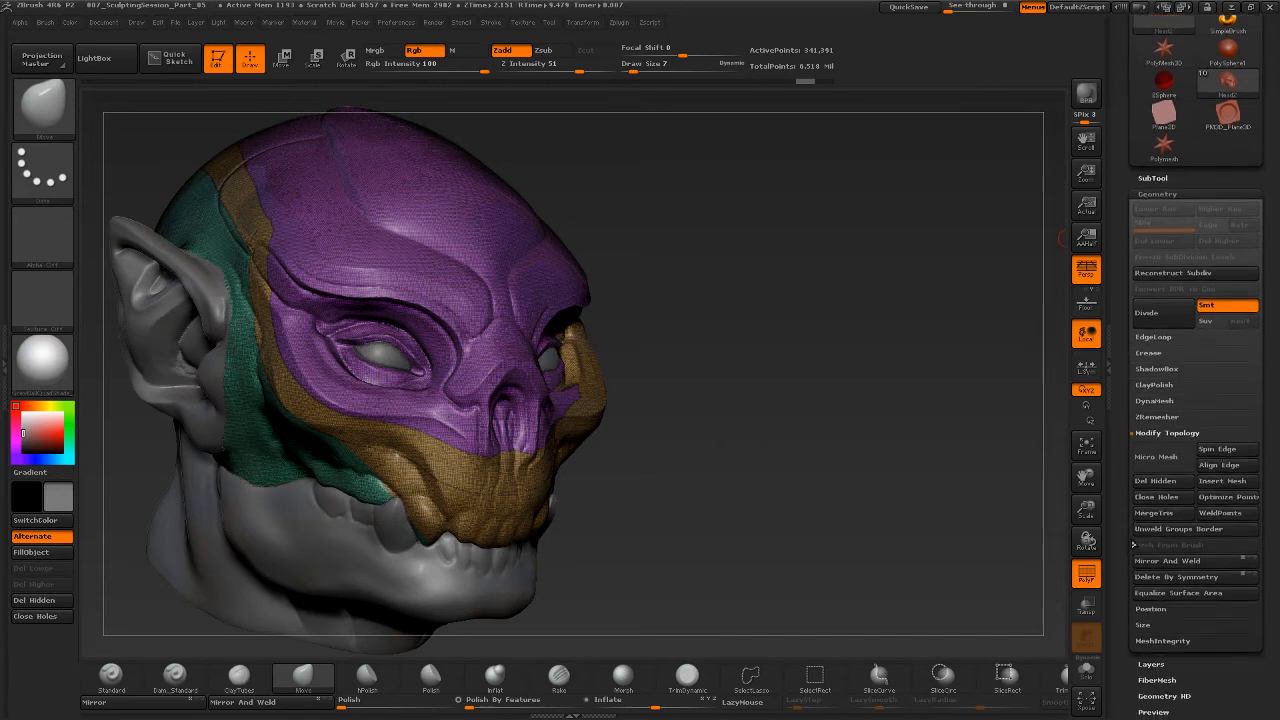
{"action": "left_click", "coordinate": [1174, 561]}
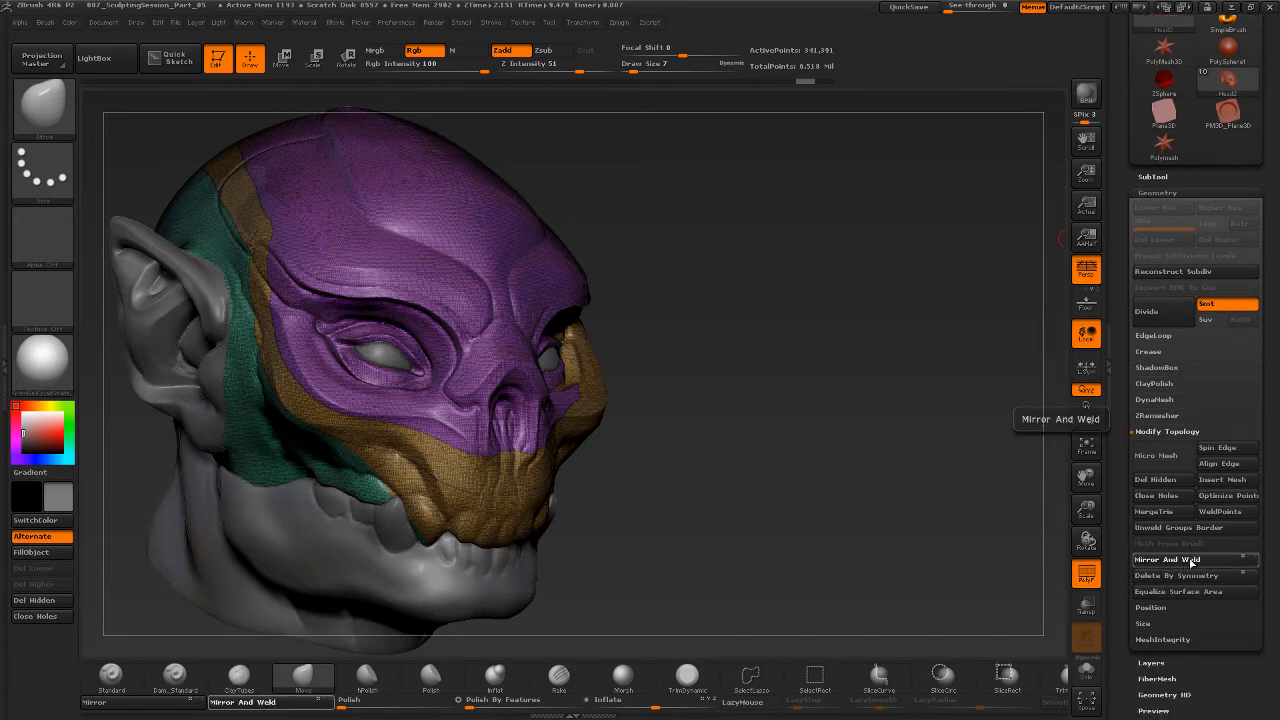
{"action": "left_click_drag", "start_coordinate": [877, 443], "coordinate": [927, 383], "text": "shift"}
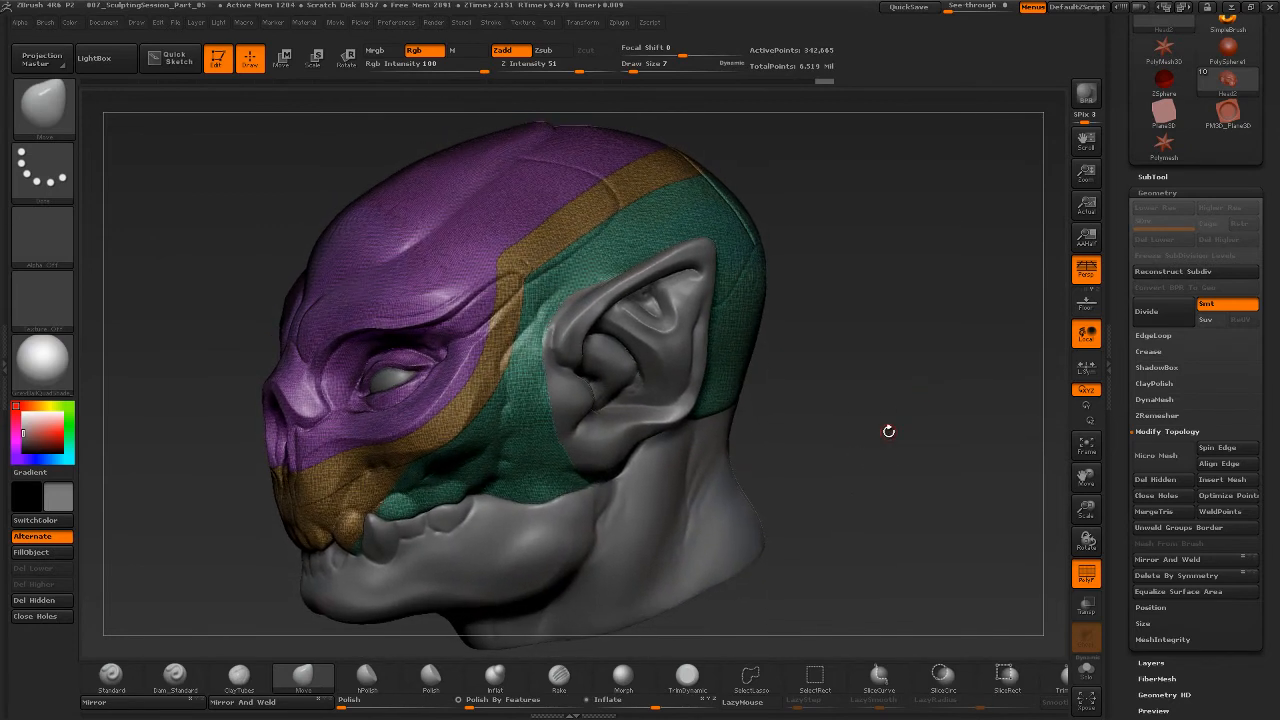